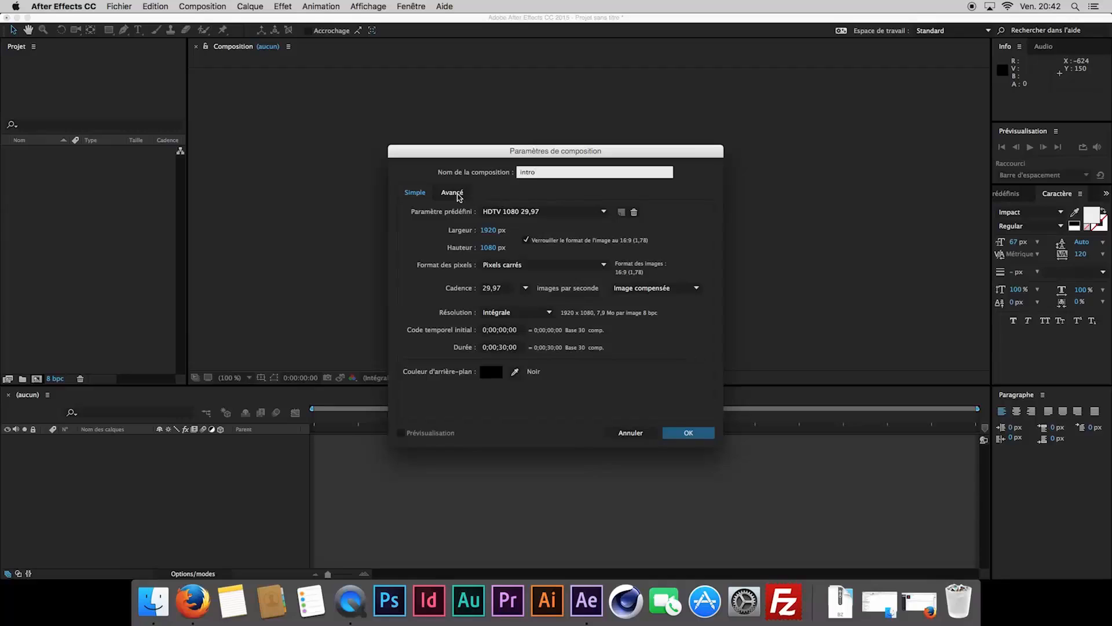
- Create the intro composition with the HDTV 1080 29,97 preset and 64 motion-blur samples per frame
{"action": "left_click", "coordinate": [453, 193]}
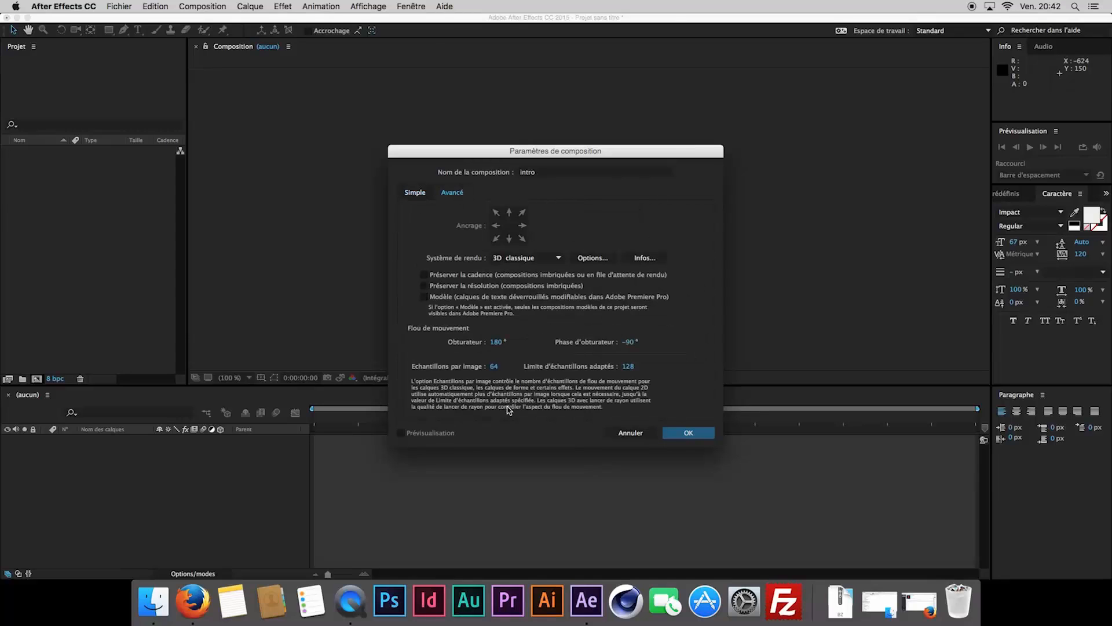
{"action": "left_click", "coordinate": [495, 367]}
{"action": "left_click", "coordinate": [507, 358]}
{"action": "left_click", "coordinate": [494, 368]}
{"action": "left_click", "coordinate": [688, 434]}
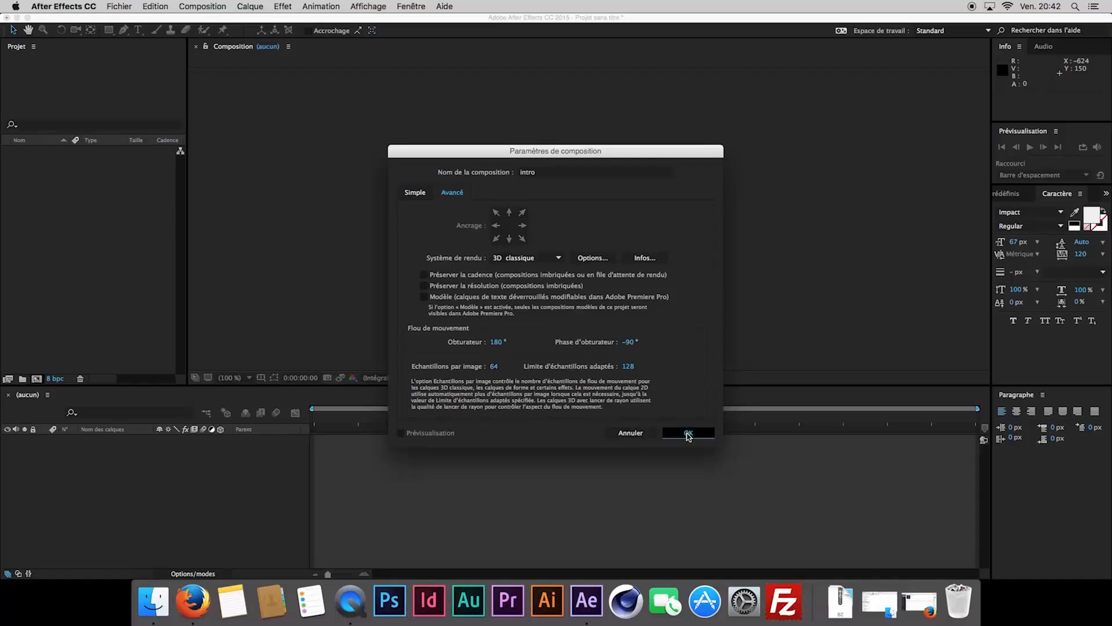
{"action": "left_click", "coordinate": [63, 293]}
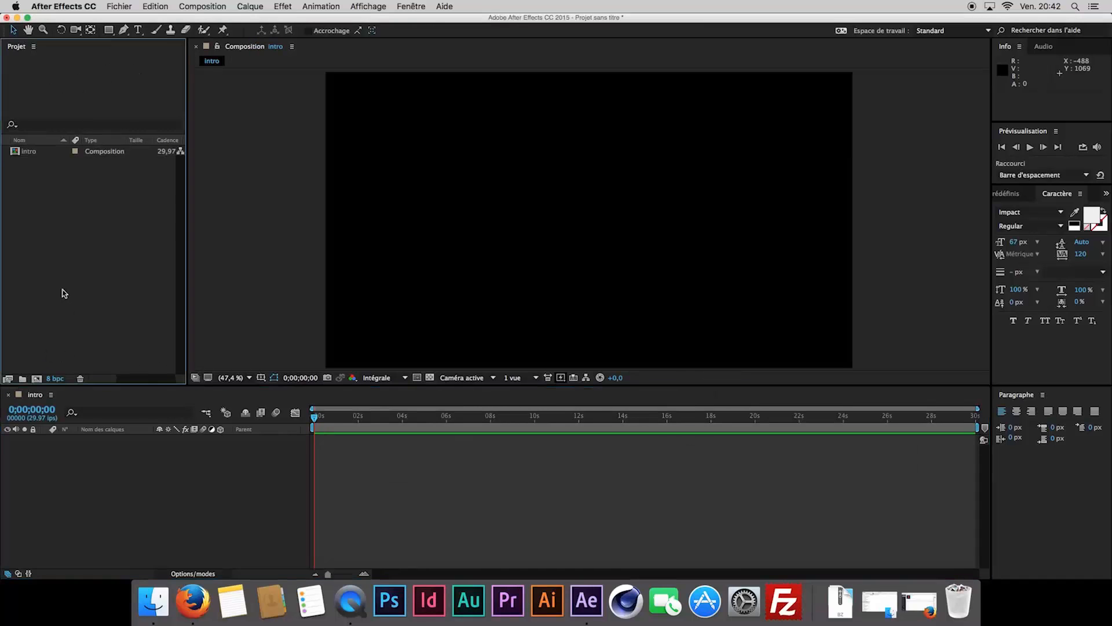
- In Finder, locate the sources folder inside octobre_2015/intro and import curseur.ai, micro.ai and plume.ai into the After Effects project
{"action": "left_click", "coordinate": [153, 601]}
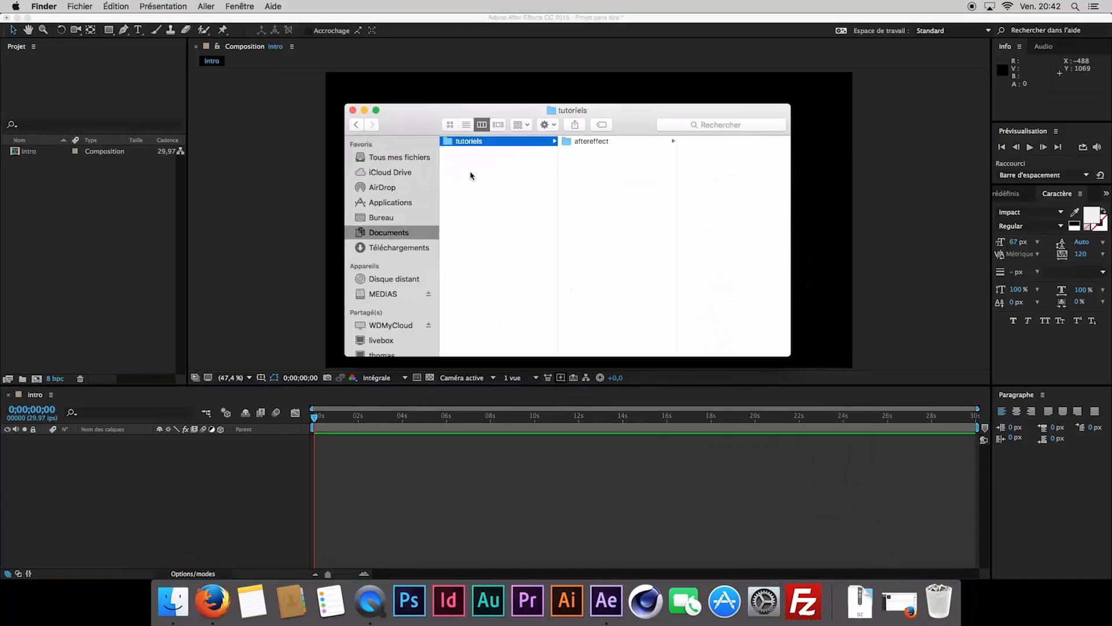
{"action": "left_click", "coordinate": [473, 176]}
{"action": "left_click", "coordinate": [477, 177]}
{"action": "left_click", "coordinate": [490, 161]}
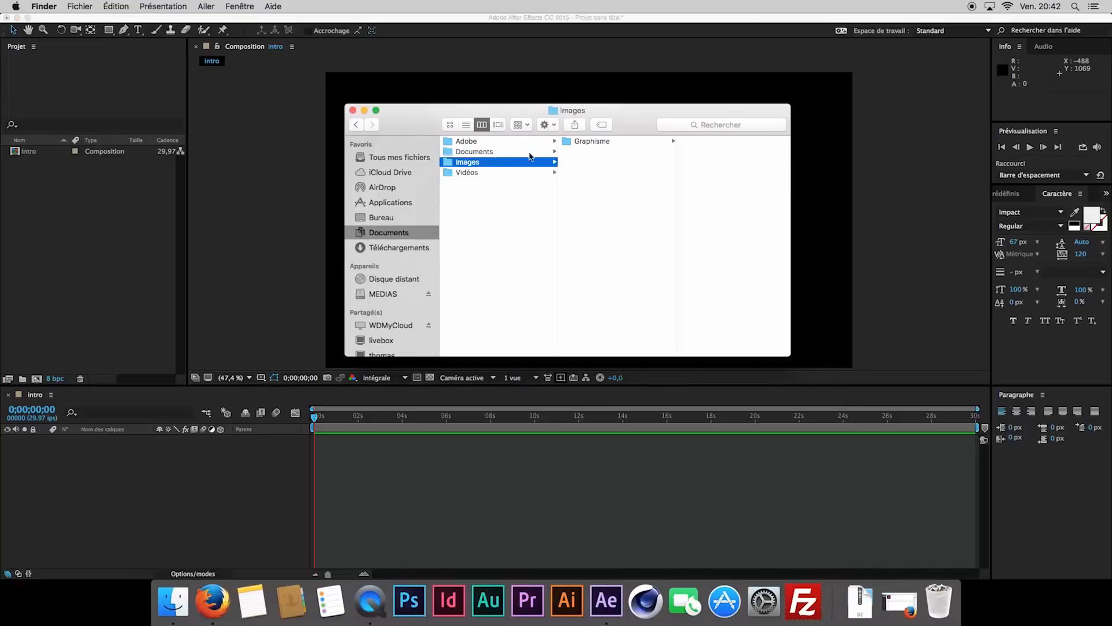
{"action": "left_click", "coordinate": [610, 145]}
{"action": "left_click", "coordinate": [734, 146]}
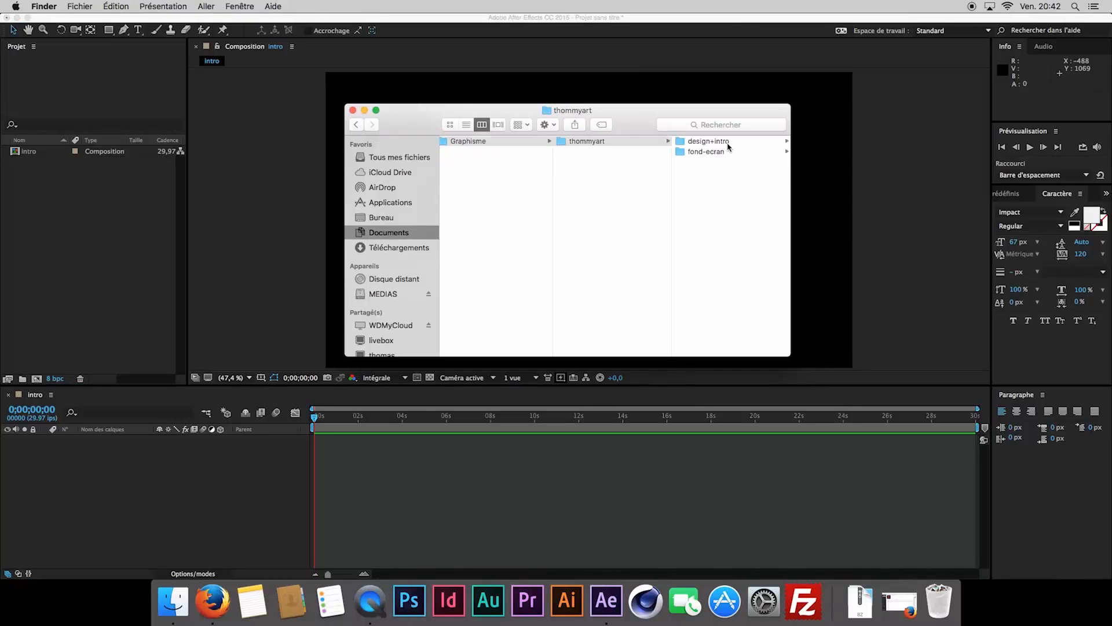
{"action": "left_click", "coordinate": [728, 144]}
{"action": "left_click", "coordinate": [727, 144]}
{"action": "left_click", "coordinate": [722, 152]}
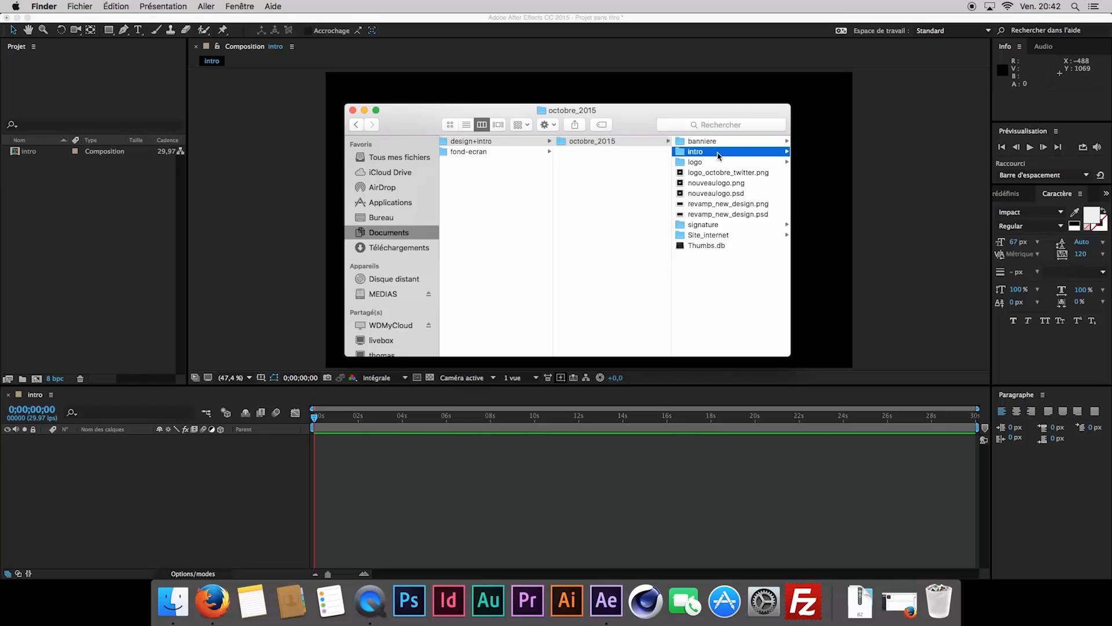
{"action": "left_click", "coordinate": [744, 214]}
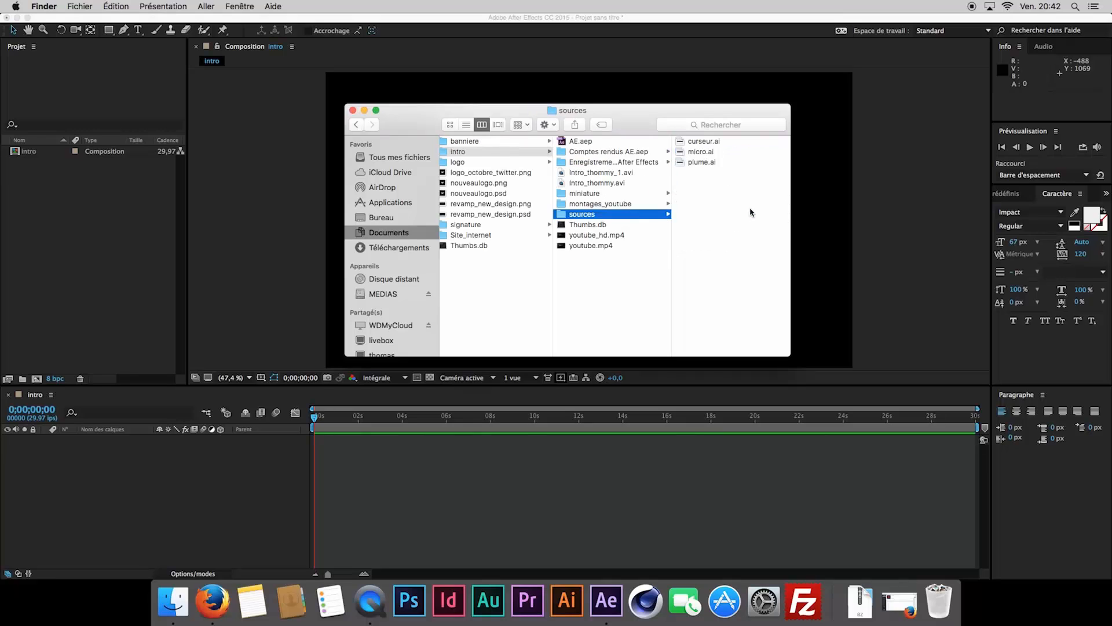
{"action": "left_click_drag", "start_coordinate": [751, 212], "coordinate": [51, 217]}
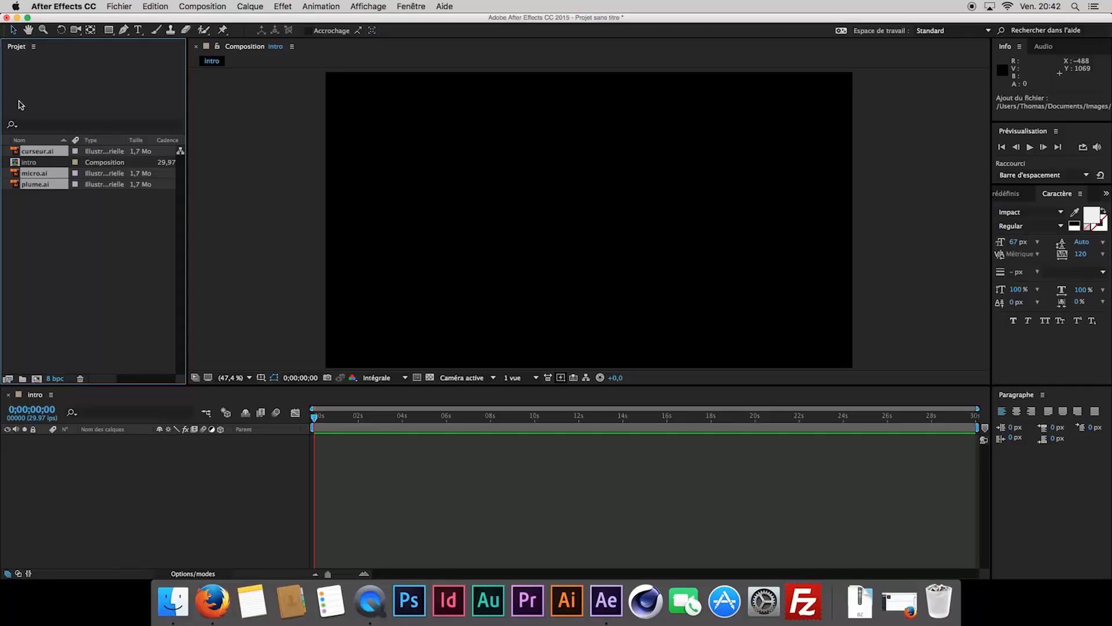
- Add curseur.ai, micro.ai and plume.ai as layers in the intro composition
{"action": "left_click_drag", "start_coordinate": [43, 183], "coordinate": [134, 453]}
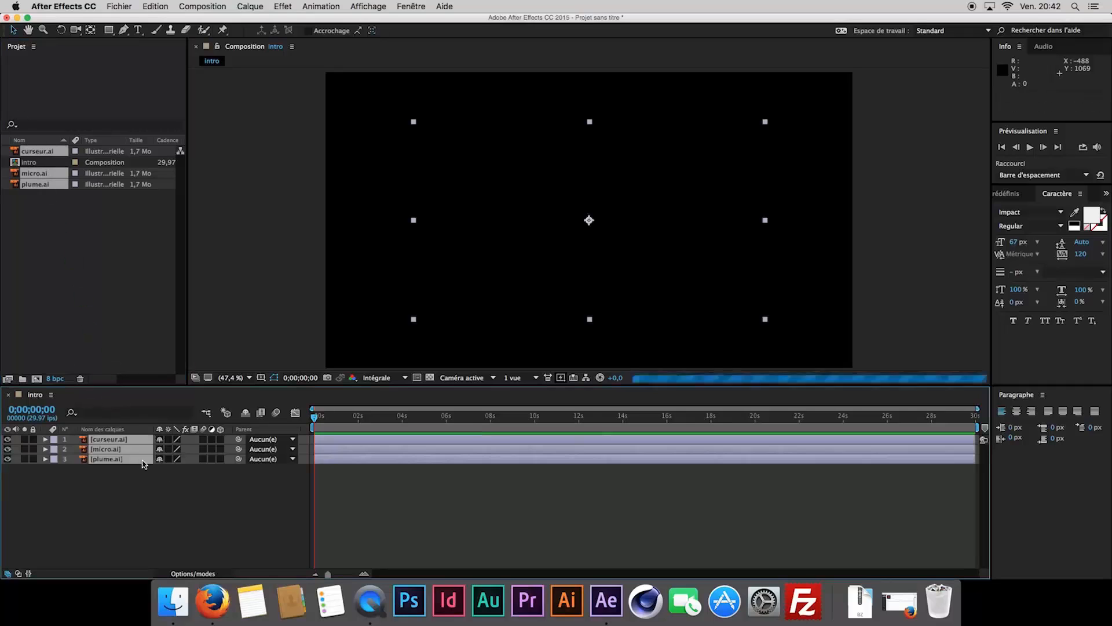
{"action": "left_click", "coordinate": [225, 512]}
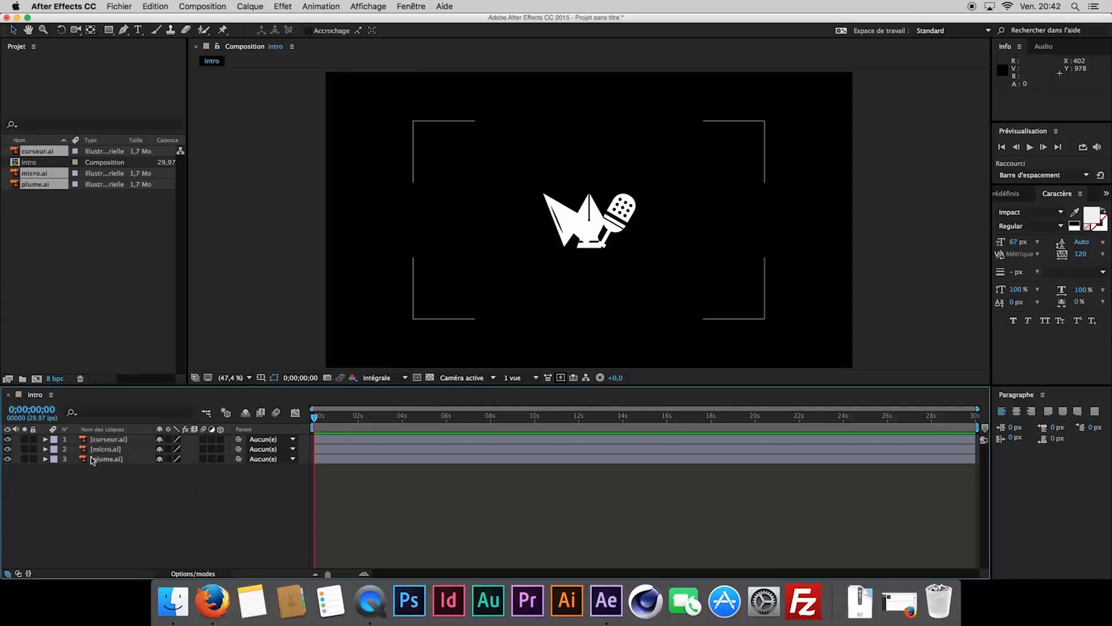
- Move the plume.ai layer to the top of the stack and hide the curseur.ai and micro.ai layers
{"action": "left_click_drag", "start_coordinate": [107, 459], "coordinate": [113, 438]}
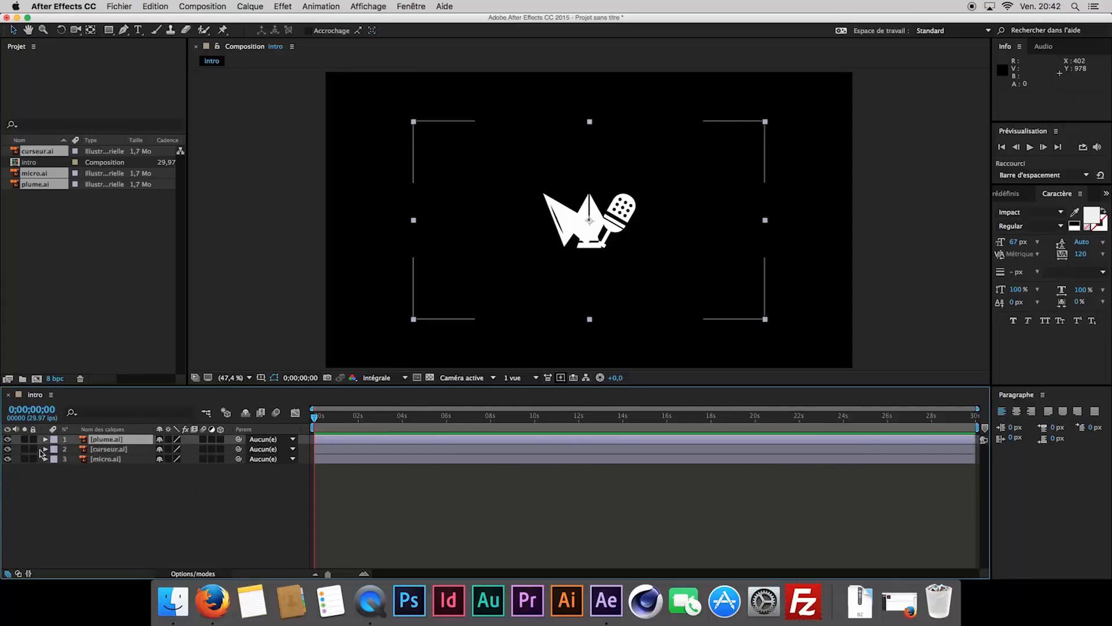
{"action": "left_click_drag", "start_coordinate": [8, 457], "coordinate": [8, 448]}
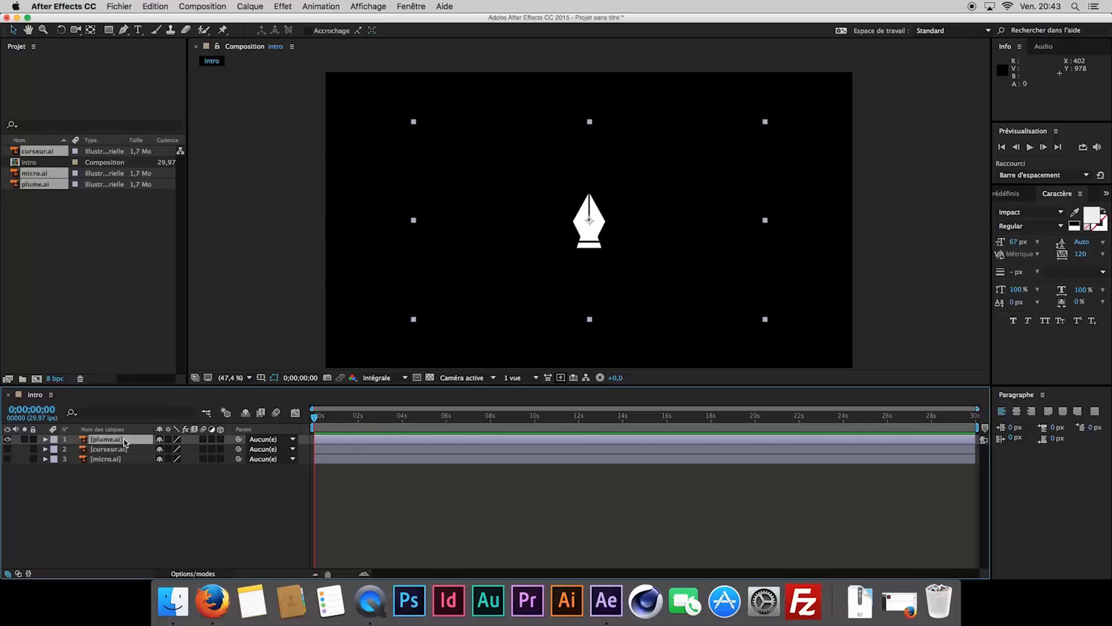
{"action": "left_click", "coordinate": [152, 485]}
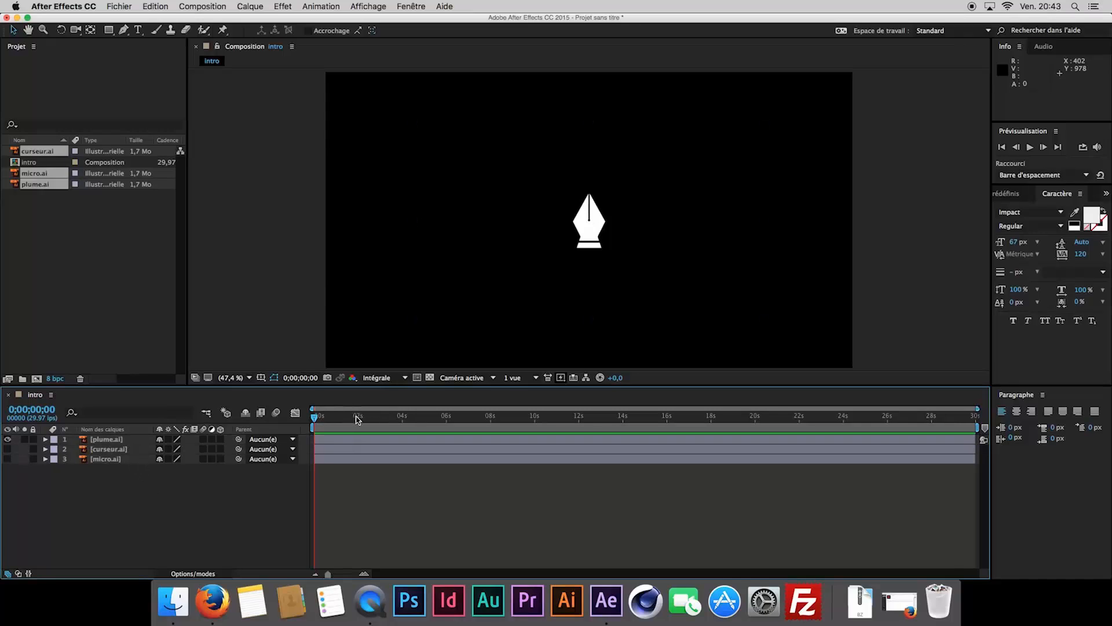
- Set starting keyframes for the plume.ai layer's Position and Rotation at 0;00;02;00
{"action": "left_click_drag", "start_coordinate": [358, 417], "coordinate": [358, 418]}
{"action": "left_click", "coordinate": [125, 440]}
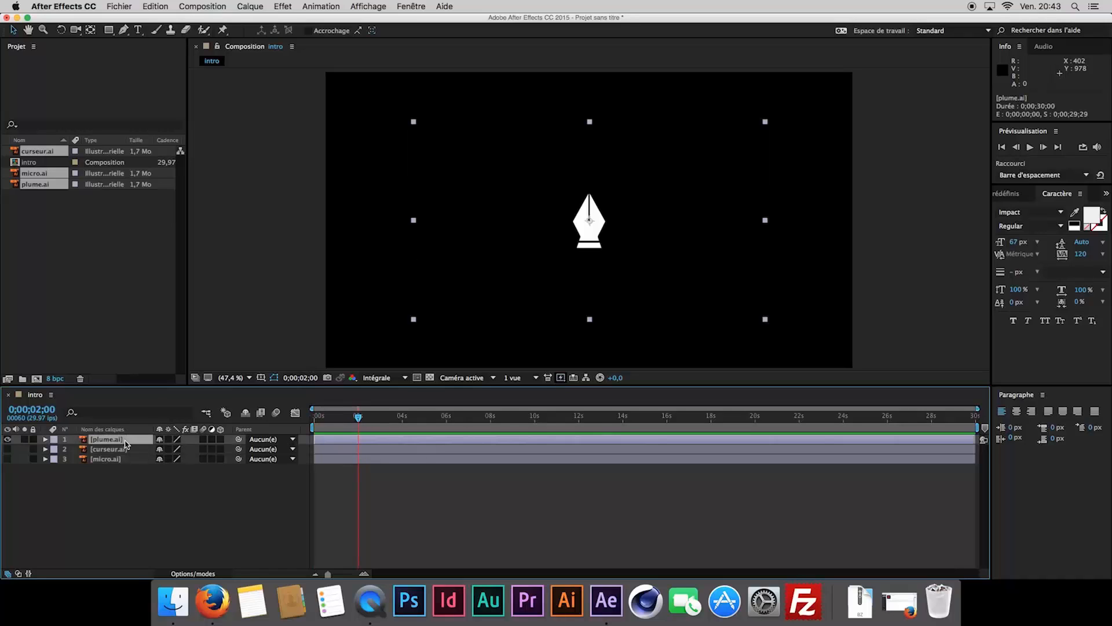
{"action": "key", "text": "p"}
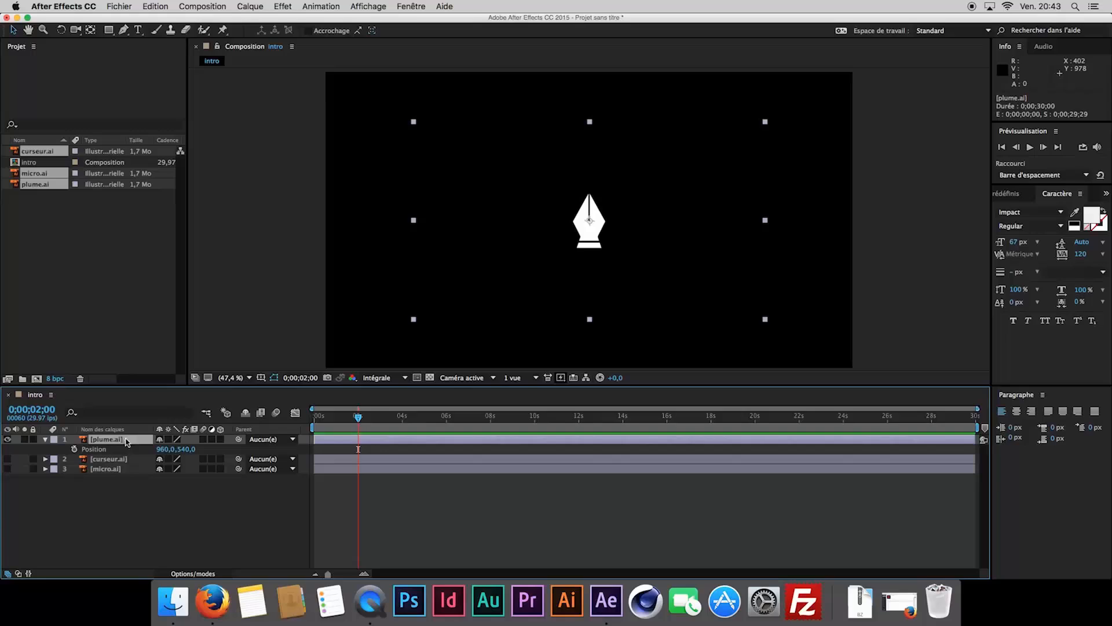
{"action": "left_click", "coordinate": [74, 449]}
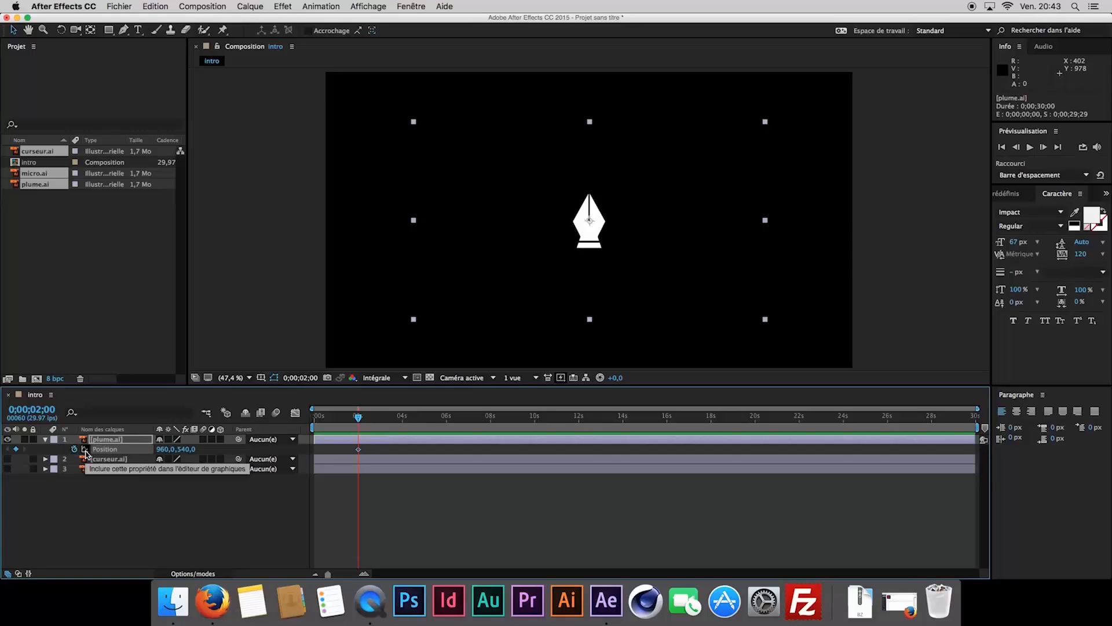
{"action": "key", "text": "r"}
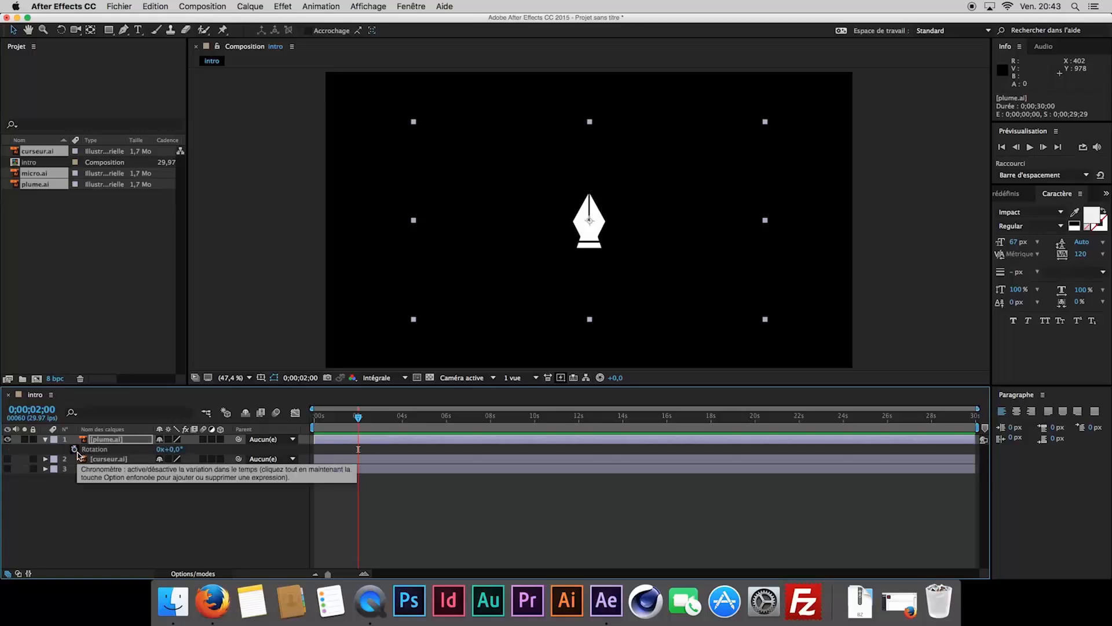
{"action": "left_click", "coordinate": [75, 450]}
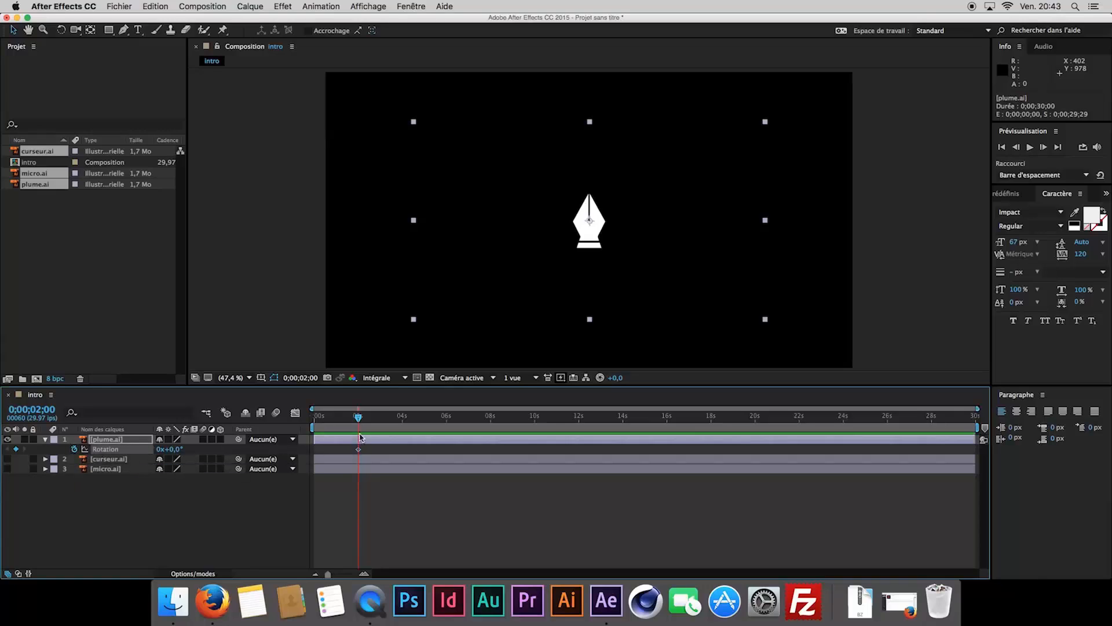
- At 0;00;00;00, move plume.ai below the frame to about 838, 1202 with a 20° rotation, and preview the animation
{"action": "left_click_drag", "start_coordinate": [357, 424], "coordinate": [287, 425]}
{"action": "left_click_drag", "start_coordinate": [589, 248], "coordinate": [552, 429]}
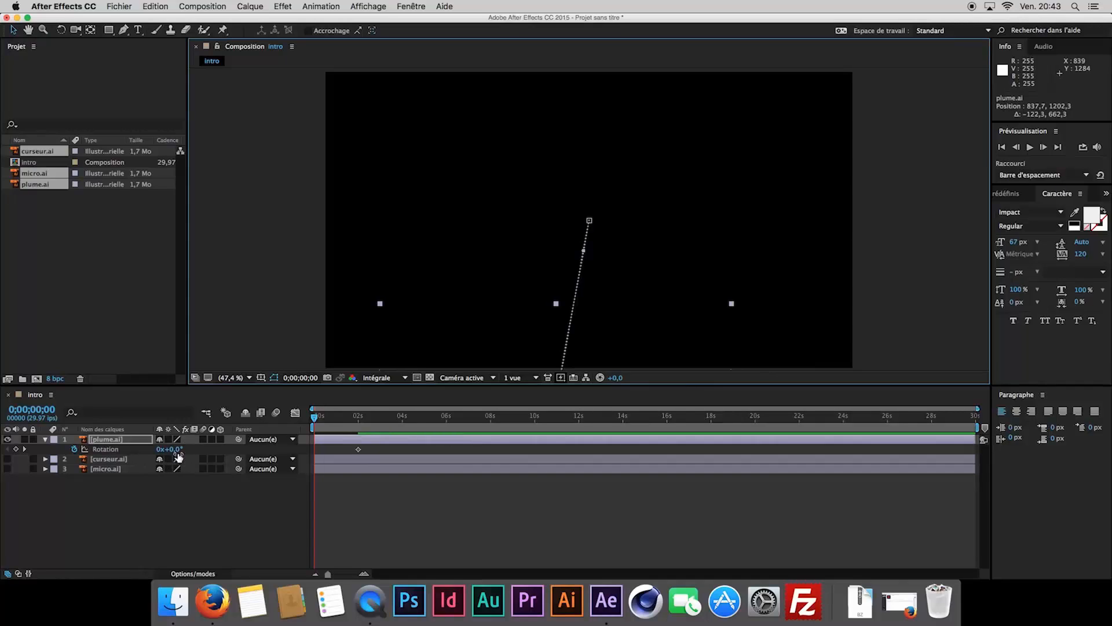
{"action": "left_click_drag", "start_coordinate": [175, 449], "coordinate": [186, 451]}
{"action": "left_click", "coordinate": [251, 510]}
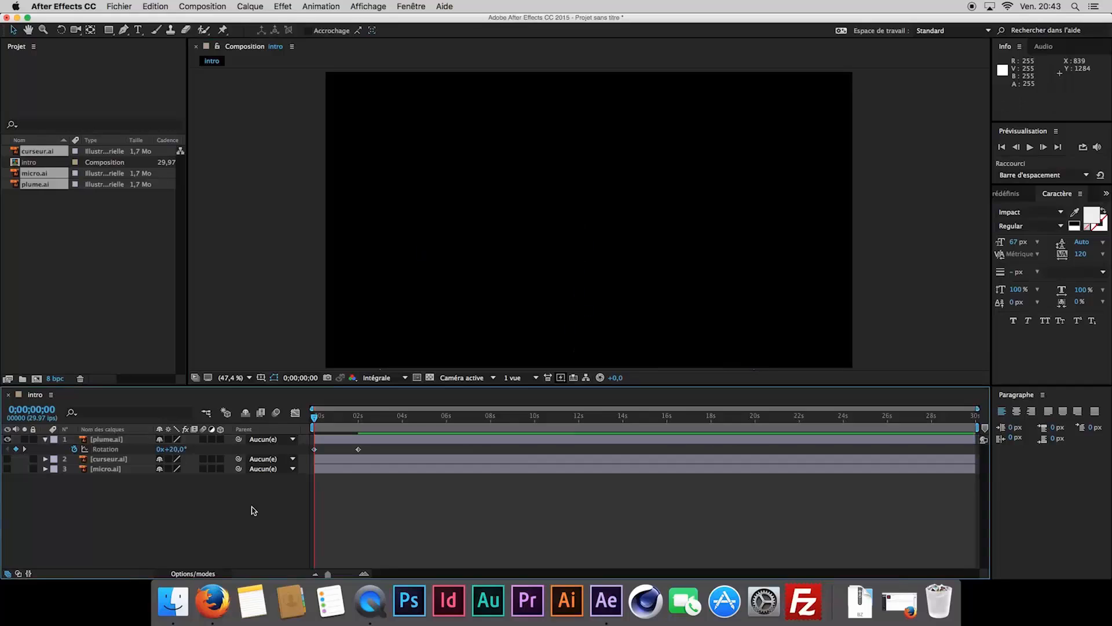
{"action": "key", "text": "space"}
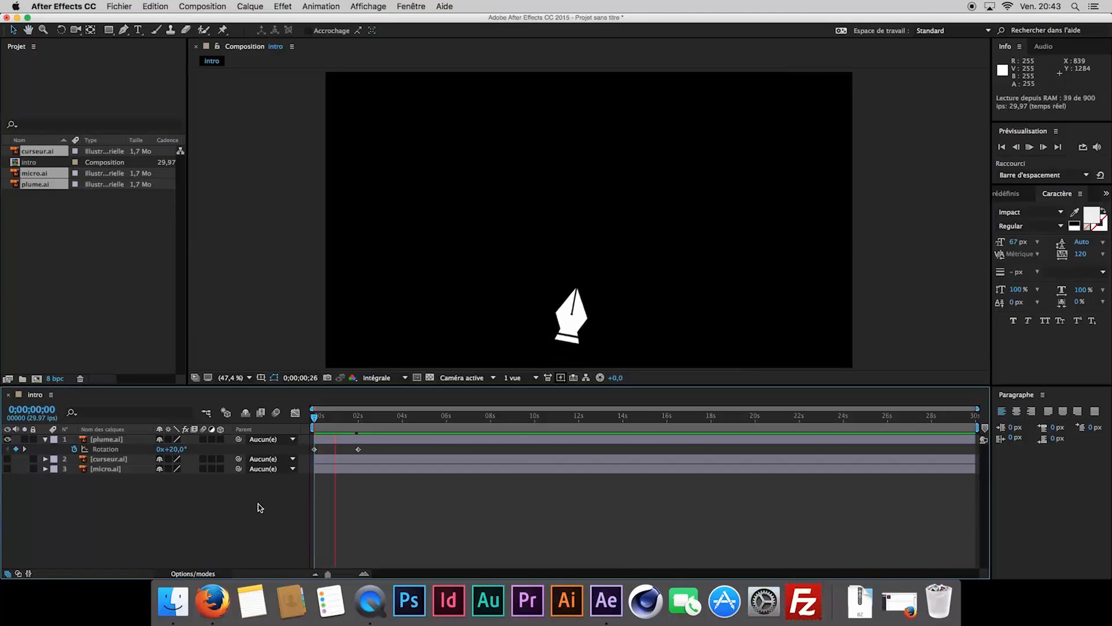
{"action": "left_click_drag", "start_coordinate": [346, 417], "coordinate": [314, 418]}
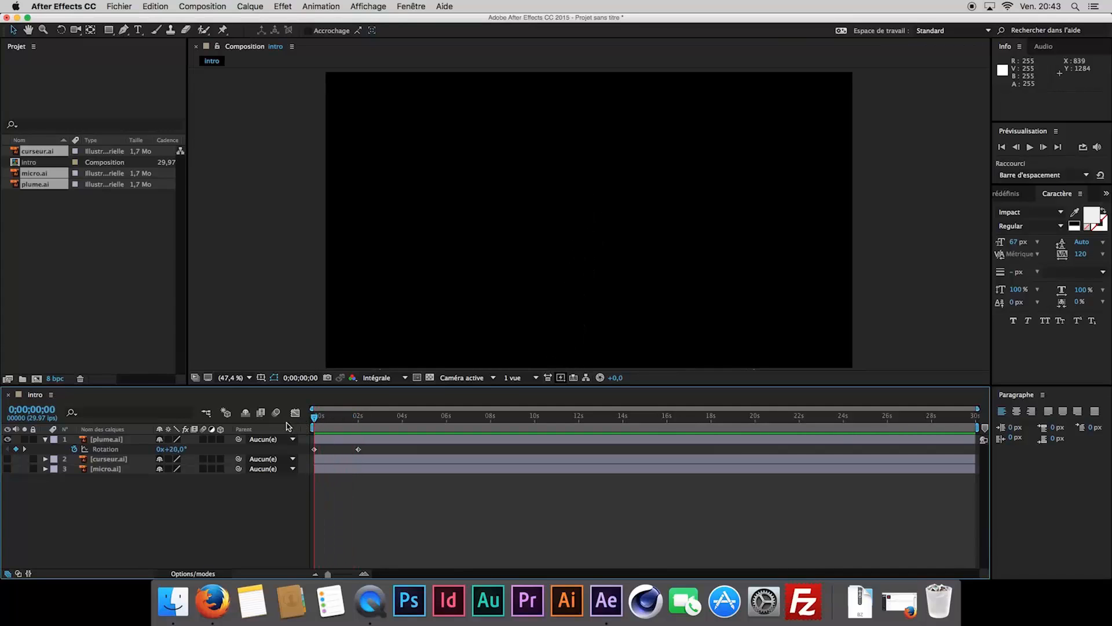
- In the Graph Editor, ease plume.ai's Position speed to 0 px/s at two seconds, extending the incoming handle back to about 1 s 5 frames
{"action": "left_click", "coordinate": [101, 443]}
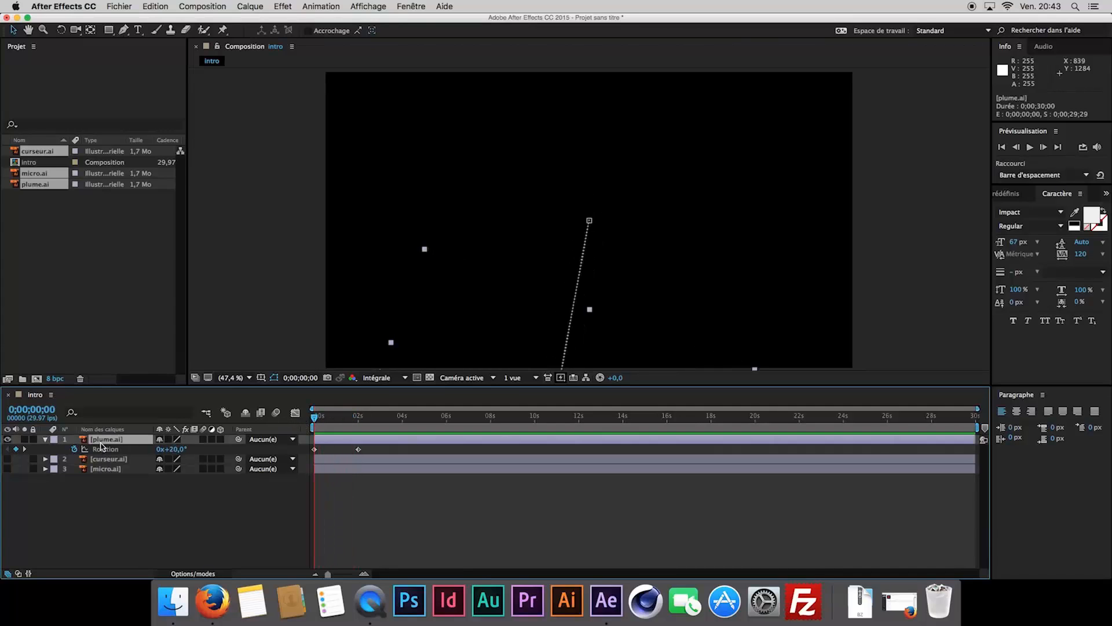
{"action": "key", "text": "shift+p"}
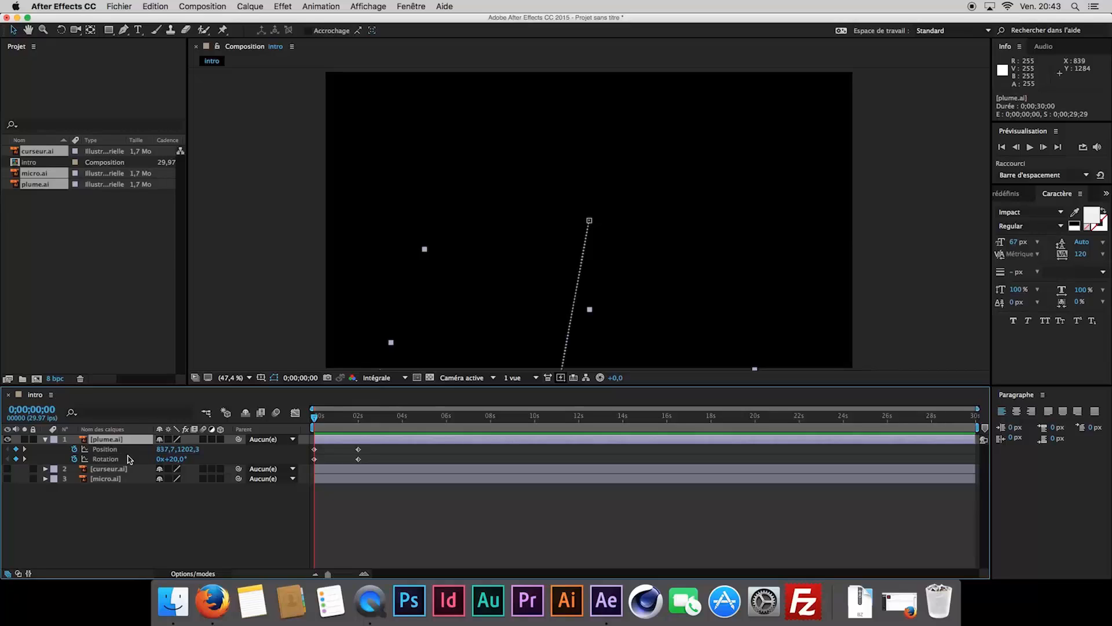
{"action": "left_click", "coordinate": [115, 451]}
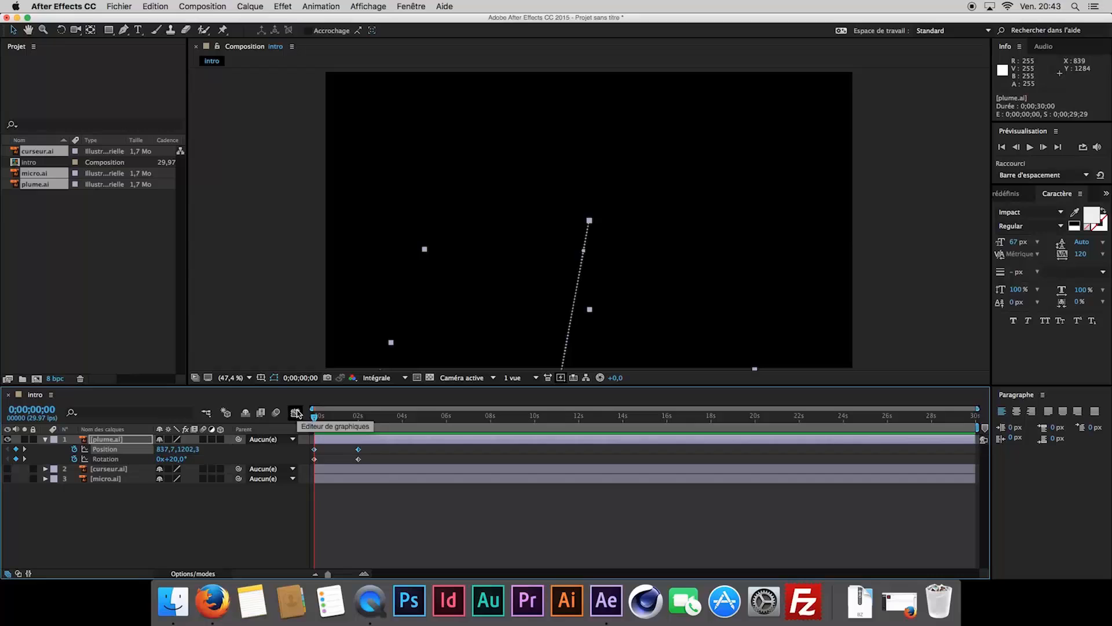
{"action": "left_click", "coordinate": [296, 413]}
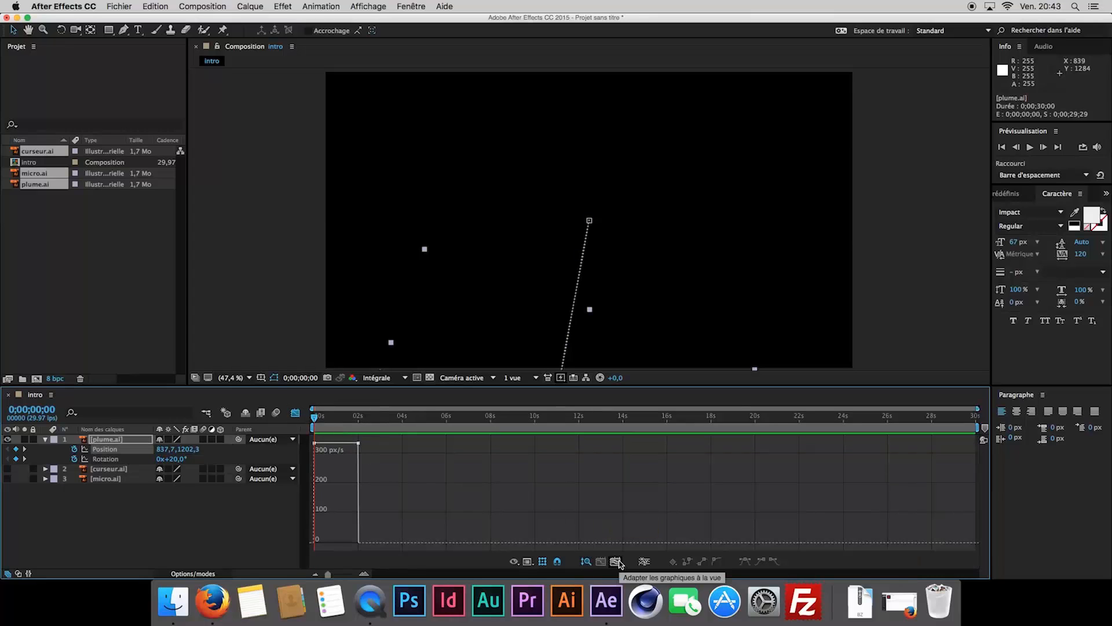
{"action": "left_click", "coordinate": [616, 561]}
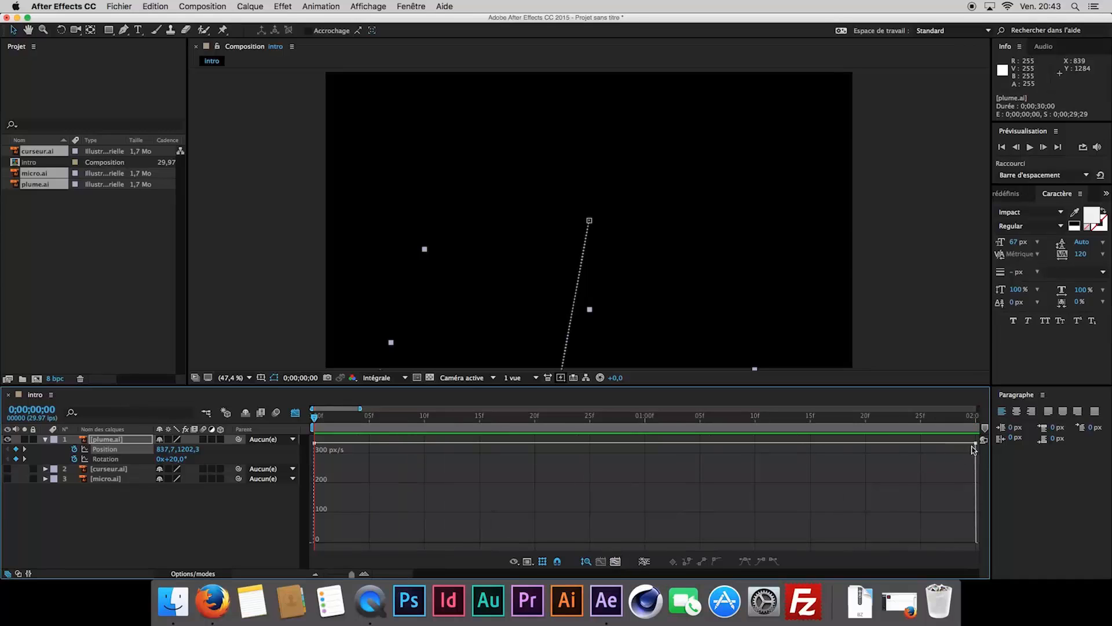
{"action": "mouse_move", "coordinate": [976, 449]}
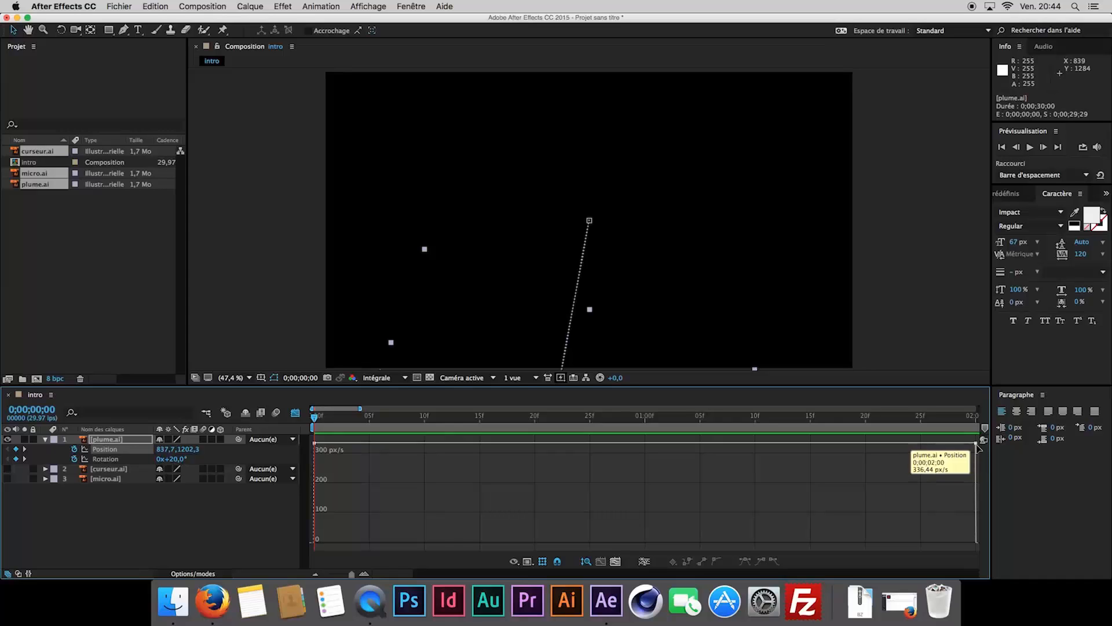
{"action": "left_click_drag", "start_coordinate": [977, 445], "coordinate": [966, 549]}
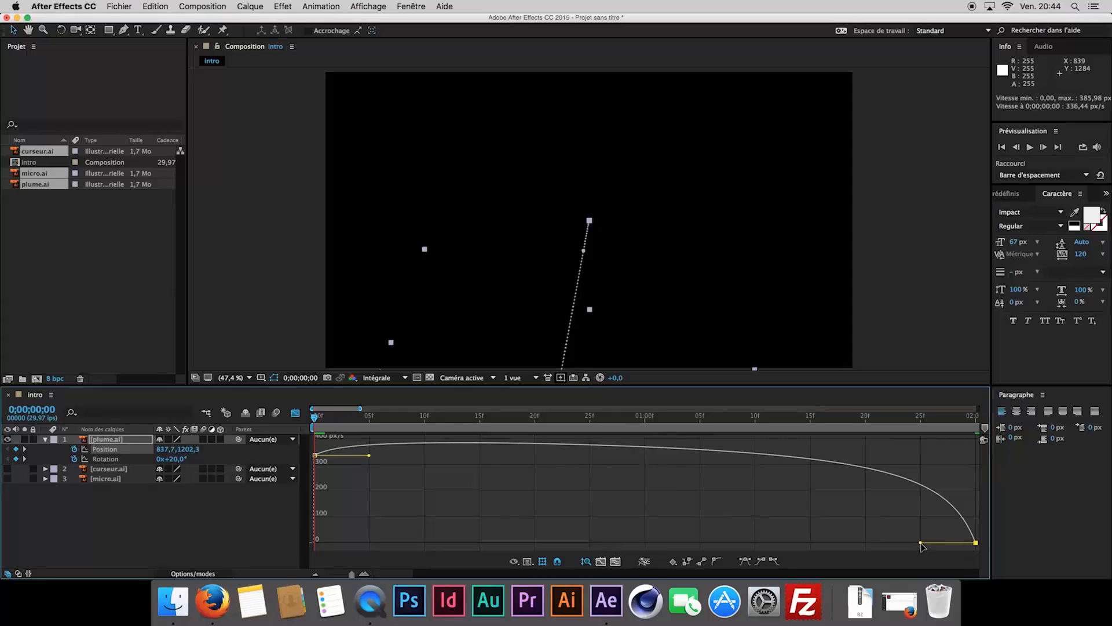
{"action": "left_click_drag", "start_coordinate": [920, 545], "coordinate": [701, 545]}
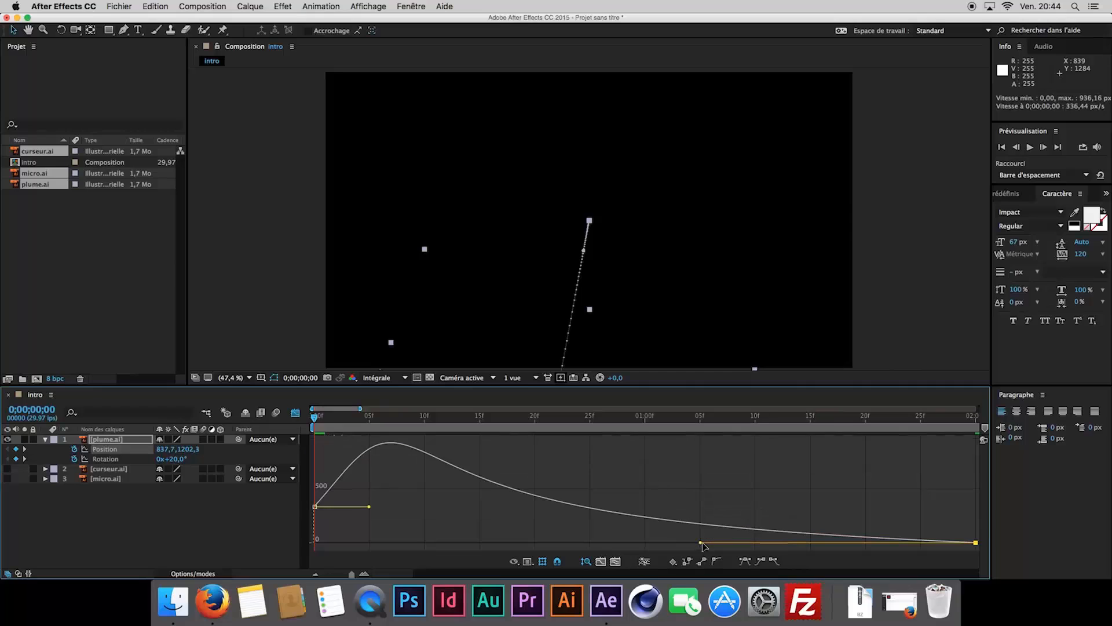
- Ease plume.ai's Rotation speed to 0 °/s at two seconds, with the handle back to about 1 s 5 frames, and close the Graph Editor
{"action": "left_click", "coordinate": [116, 460]}
{"action": "left_click_drag", "start_coordinate": [977, 541], "coordinate": [979, 443]}
{"action": "scroll", "coordinate": [942, 460], "scroll_direction": "right", "scroll_amount": 10}
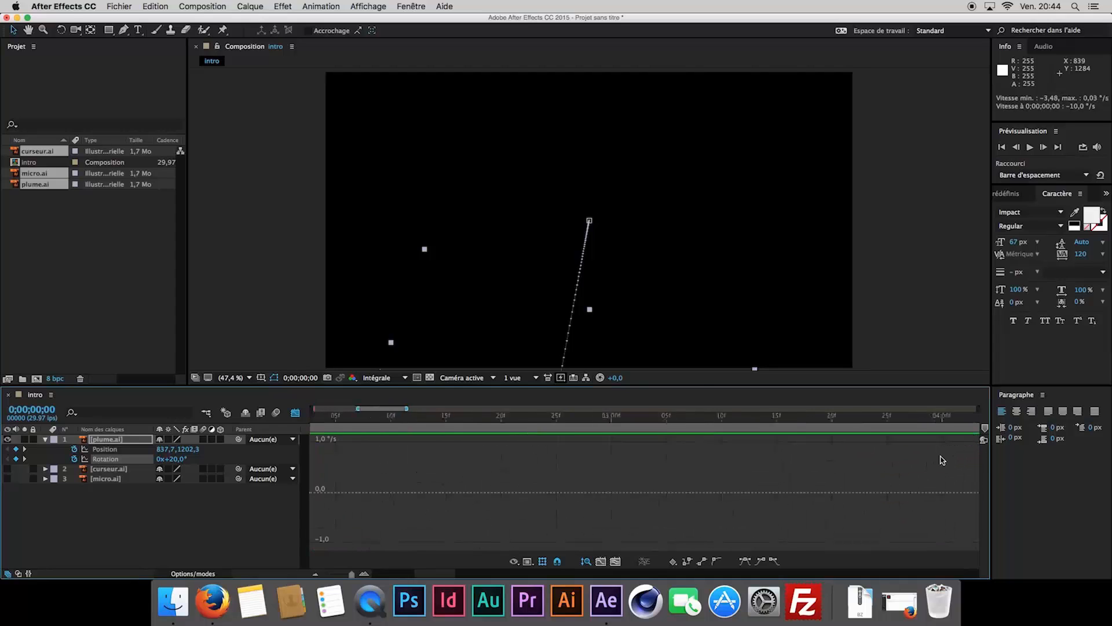
{"action": "scroll", "coordinate": [941, 458], "scroll_direction": "right", "scroll_amount": 5}
{"action": "left_click_drag", "start_coordinate": [459, 573], "coordinate": [382, 574]}
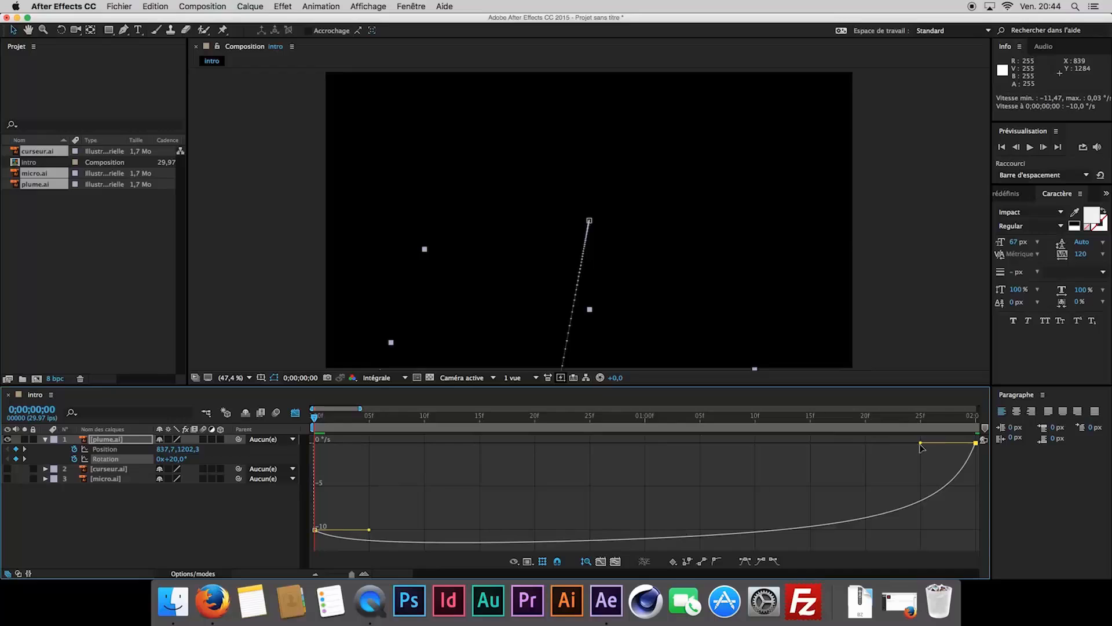
{"action": "left_click_drag", "start_coordinate": [921, 446], "coordinate": [699, 443]}
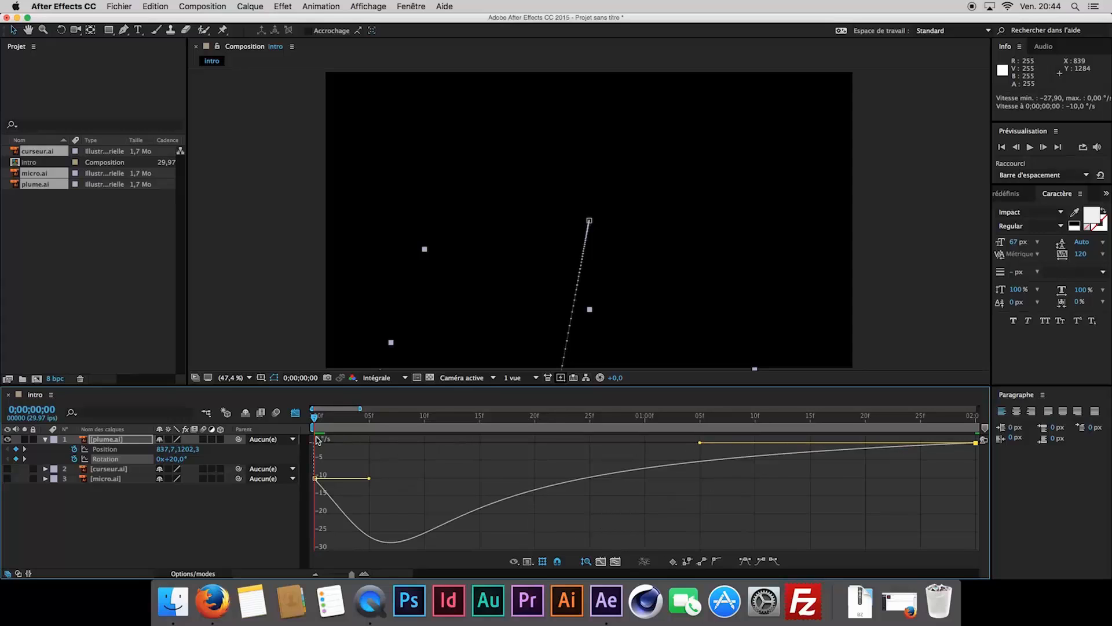
{"action": "left_click", "coordinate": [296, 413]}
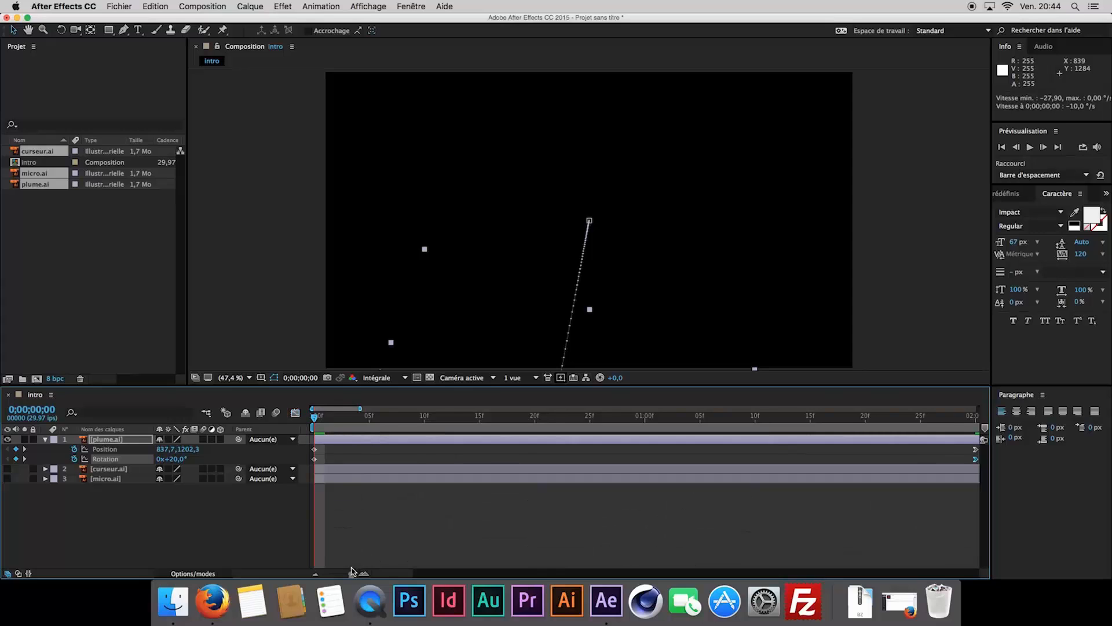
- Preview the eased plume.ai animation over the full timeline and collapse the layer's properties
{"action": "left_click_drag", "start_coordinate": [351, 574], "coordinate": [300, 573]}
{"action": "left_click", "coordinate": [271, 541]}
{"action": "key", "text": "space"}
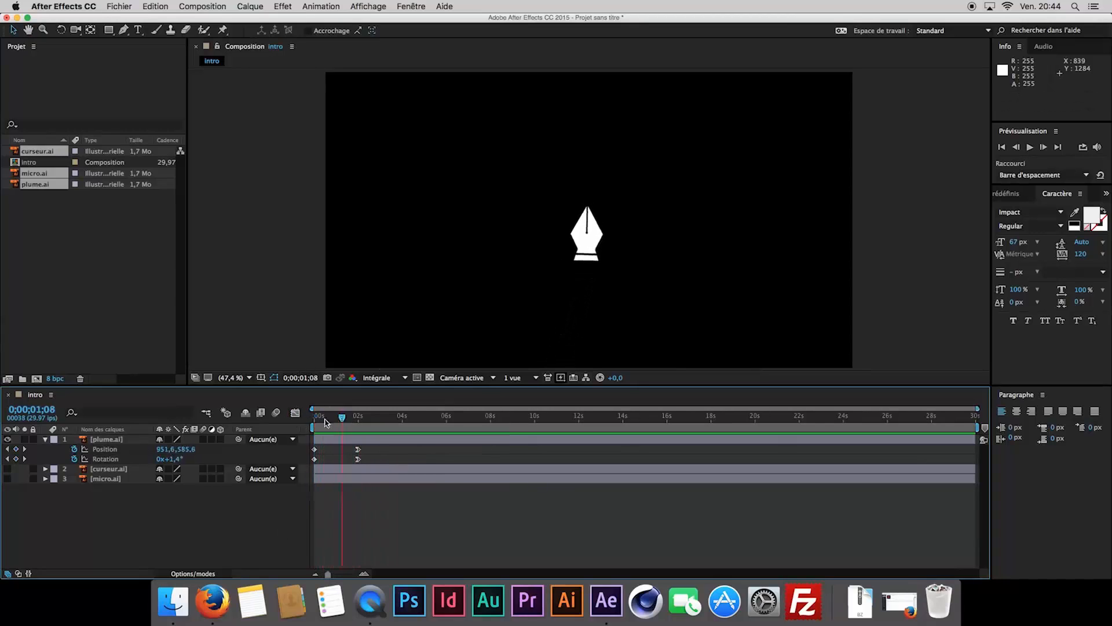
{"action": "key", "text": "space"}
{"action": "left_click", "coordinate": [45, 439]}
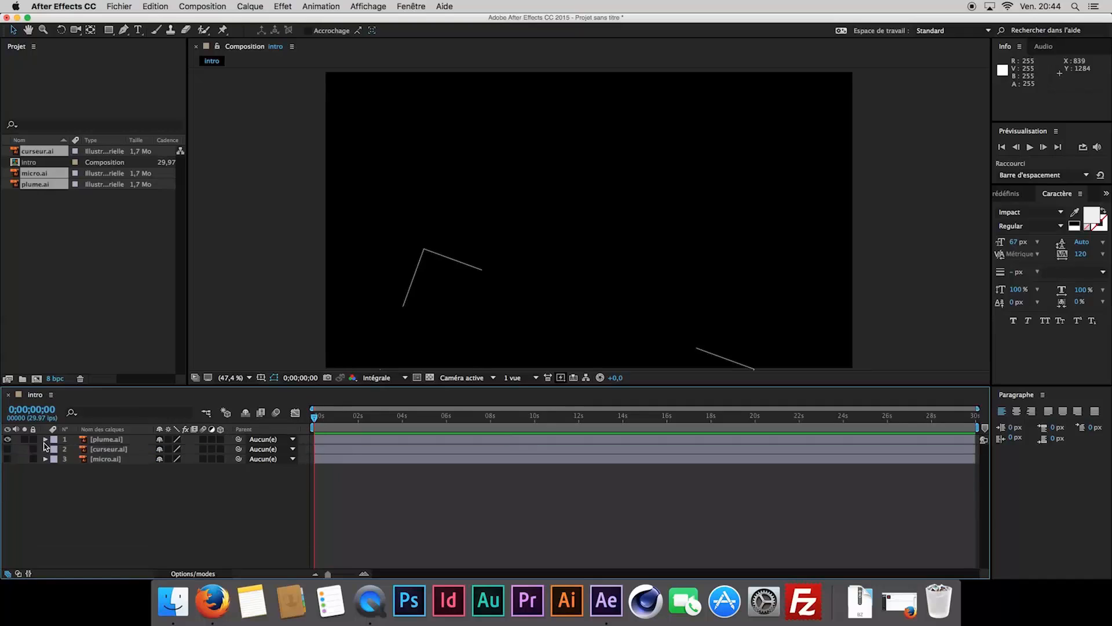
- Show the curseur.ai layer and set its Position and Rotation keyframes at 0;00;02;15
{"action": "left_click", "coordinate": [8, 448]}
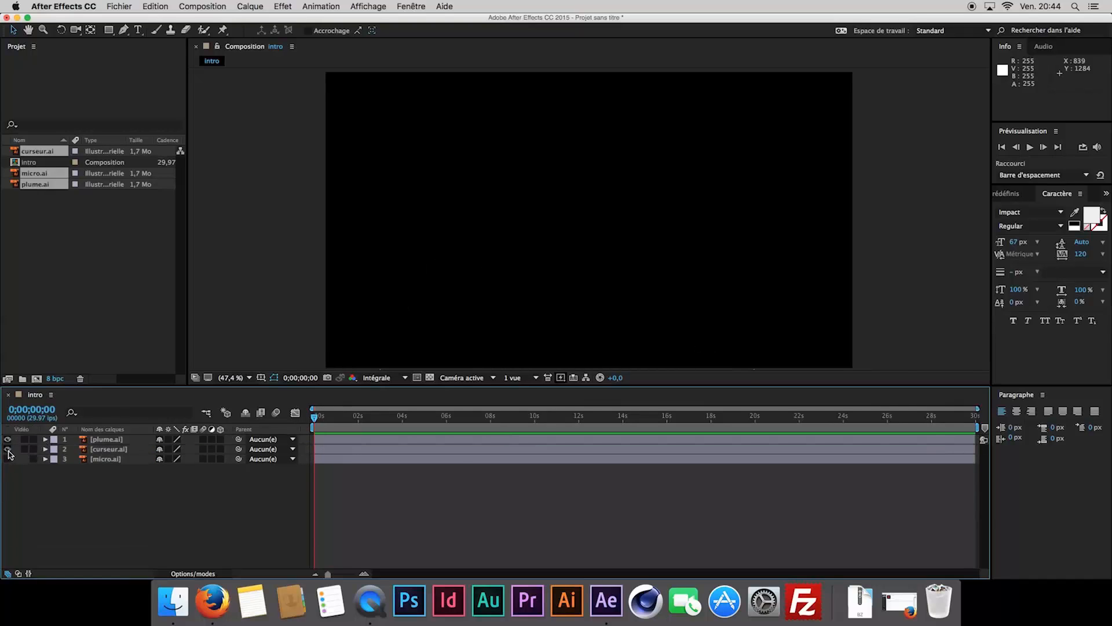
{"action": "left_click", "coordinate": [130, 450]}
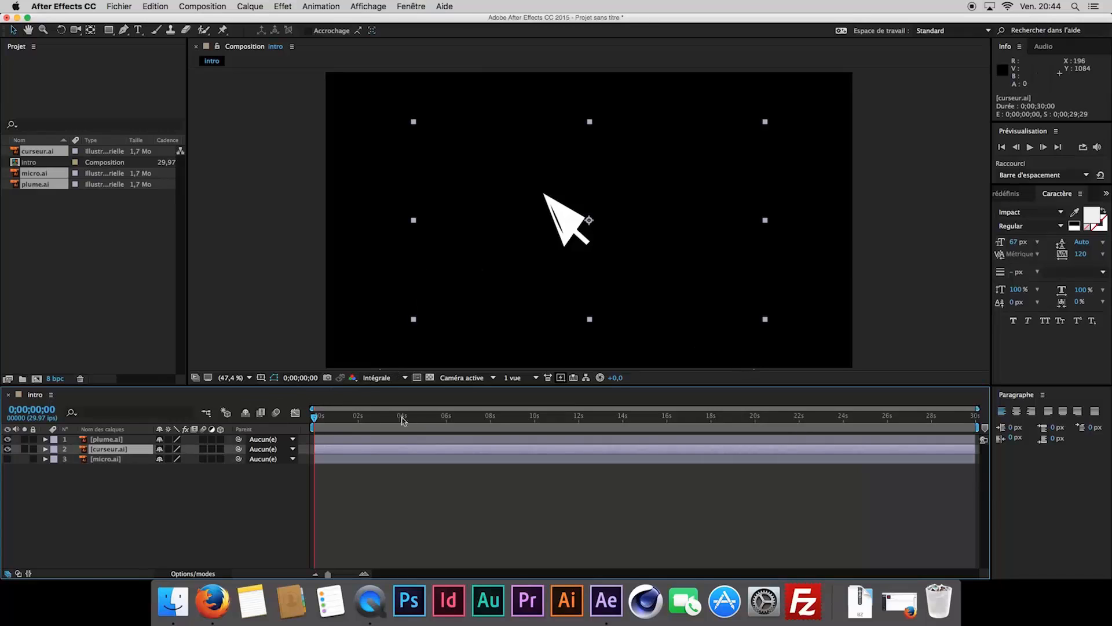
{"action": "key", "text": "p"}
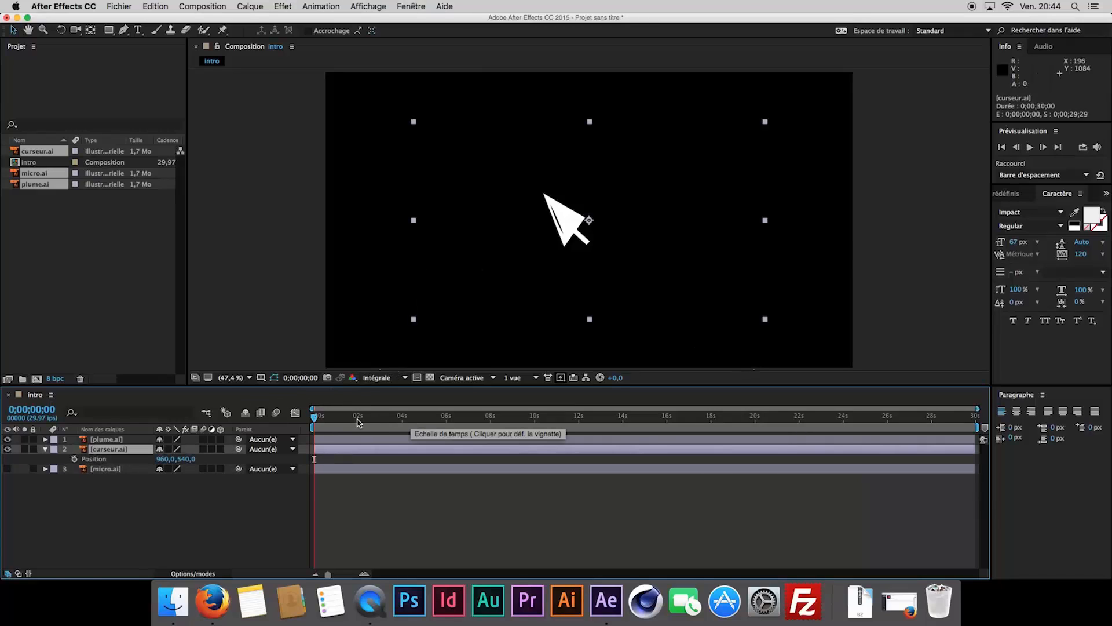
{"action": "left_click_drag", "start_coordinate": [357, 419], "coordinate": [370, 418]}
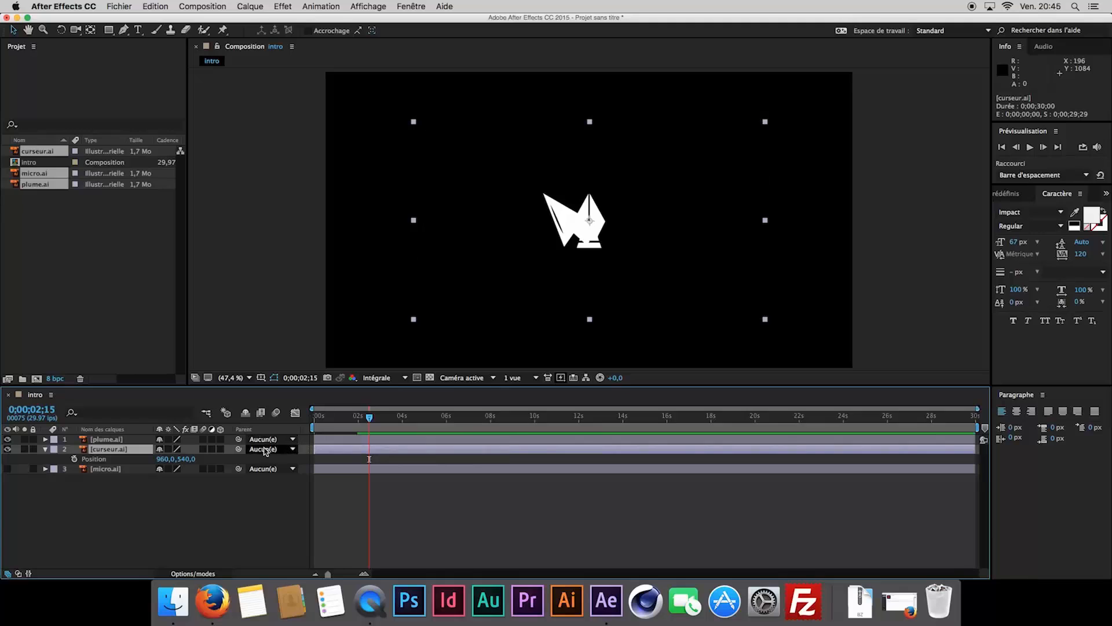
{"action": "left_click", "coordinate": [74, 459]}
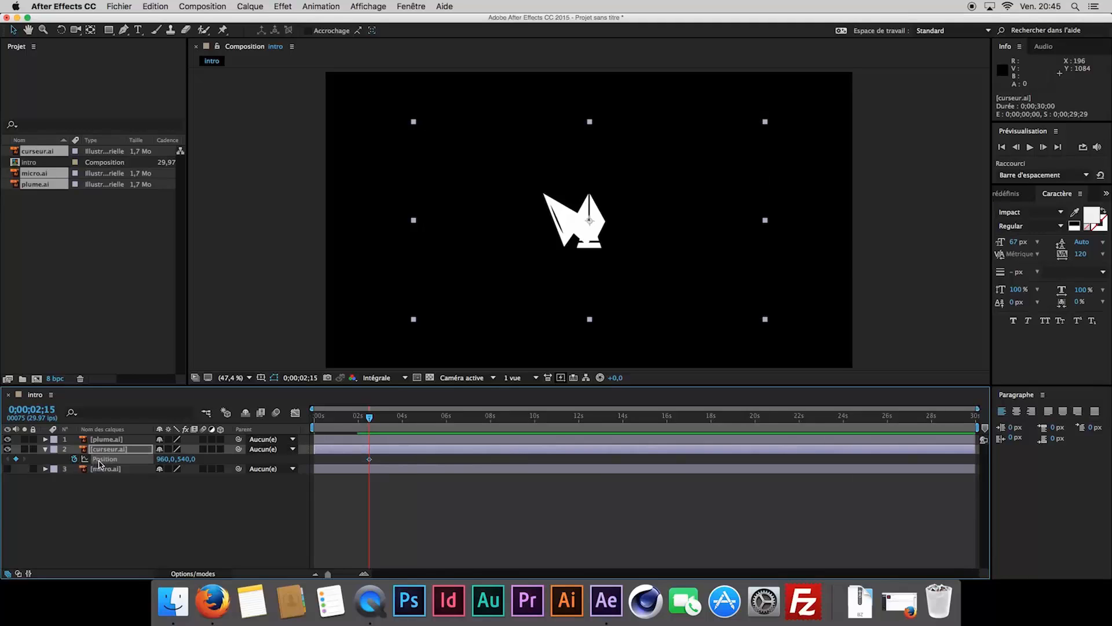
{"action": "key", "text": "r"}
{"action": "left_click", "coordinate": [74, 459]}
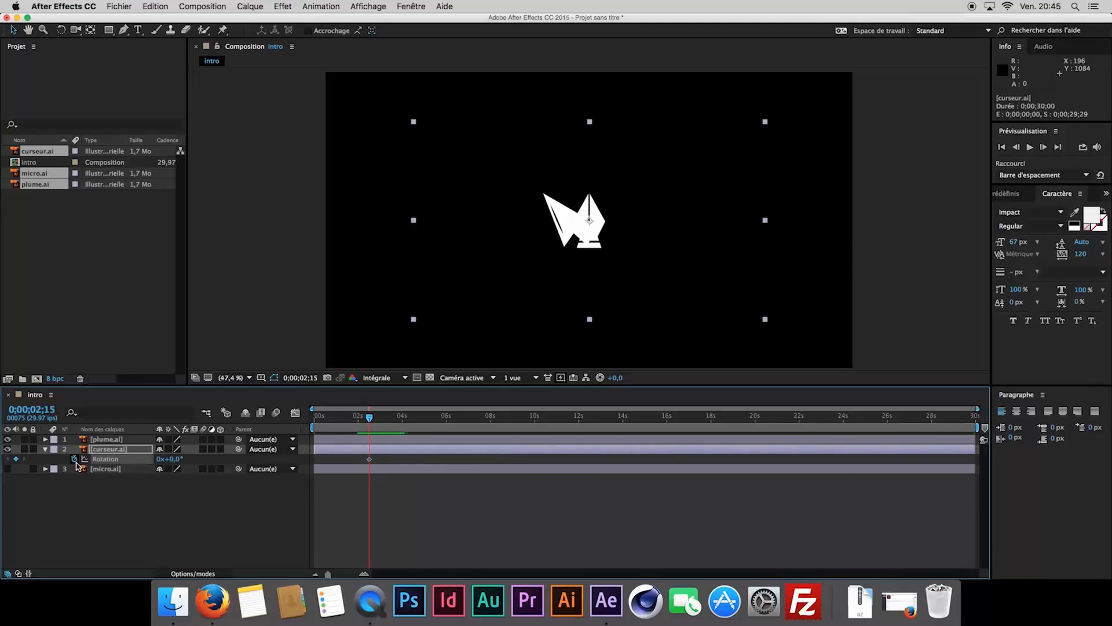
{"action": "key", "text": "shift+p"}
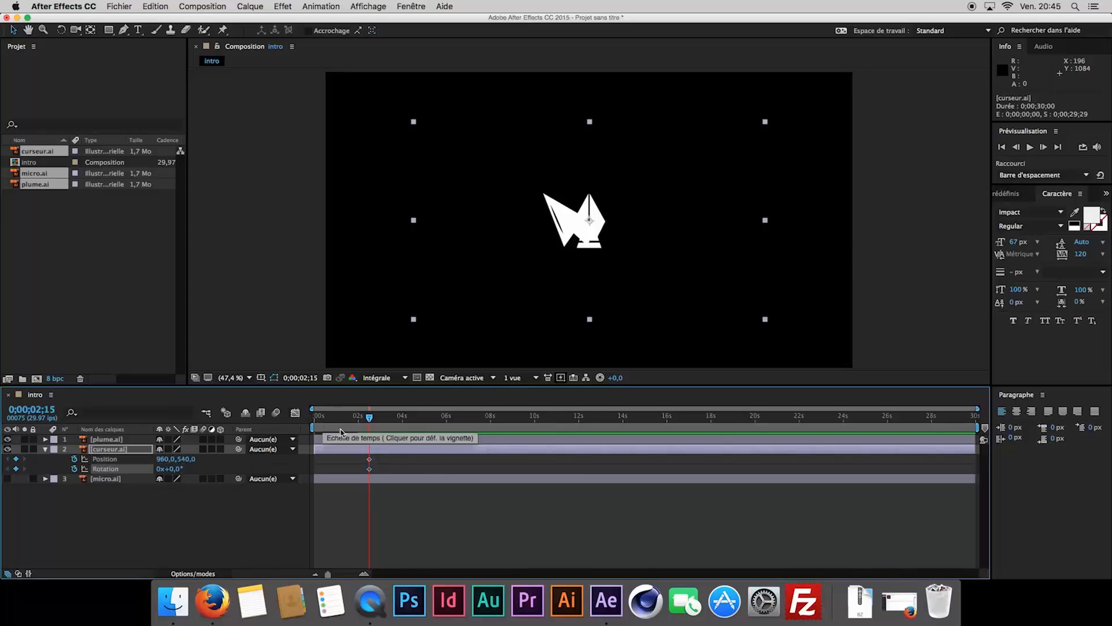
- At 0;00;00;15, move curseur.ai out of the frame's lower-right corner to about 2131, 1175
{"action": "left_click", "coordinate": [397, 471]}
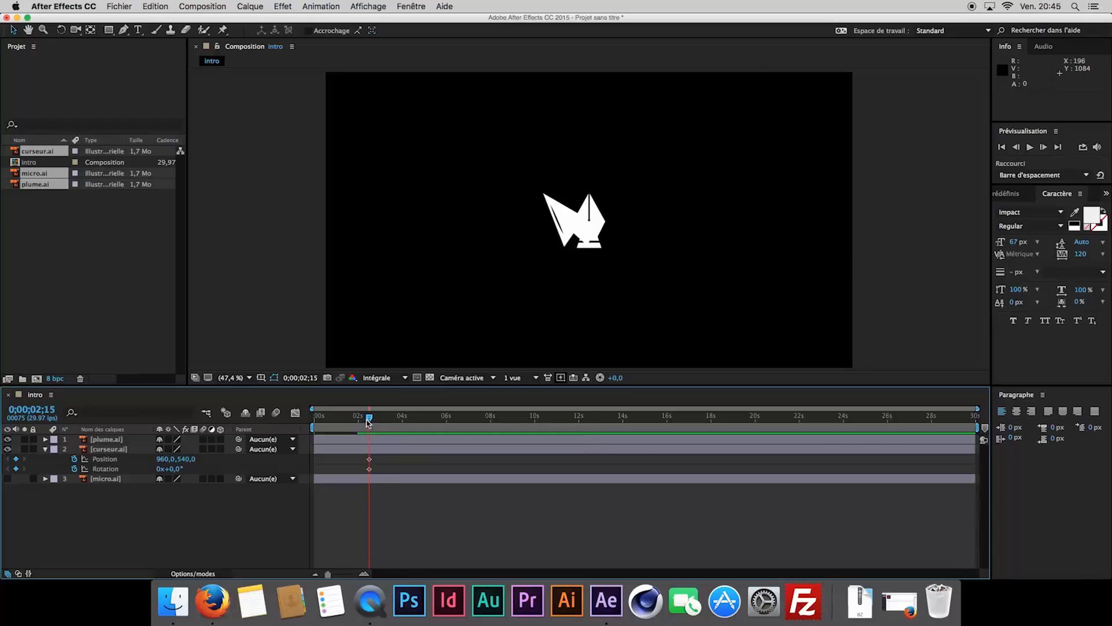
{"action": "left_click_drag", "start_coordinate": [369, 422], "coordinate": [301, 427]}
{"action": "key", "text": "space"}
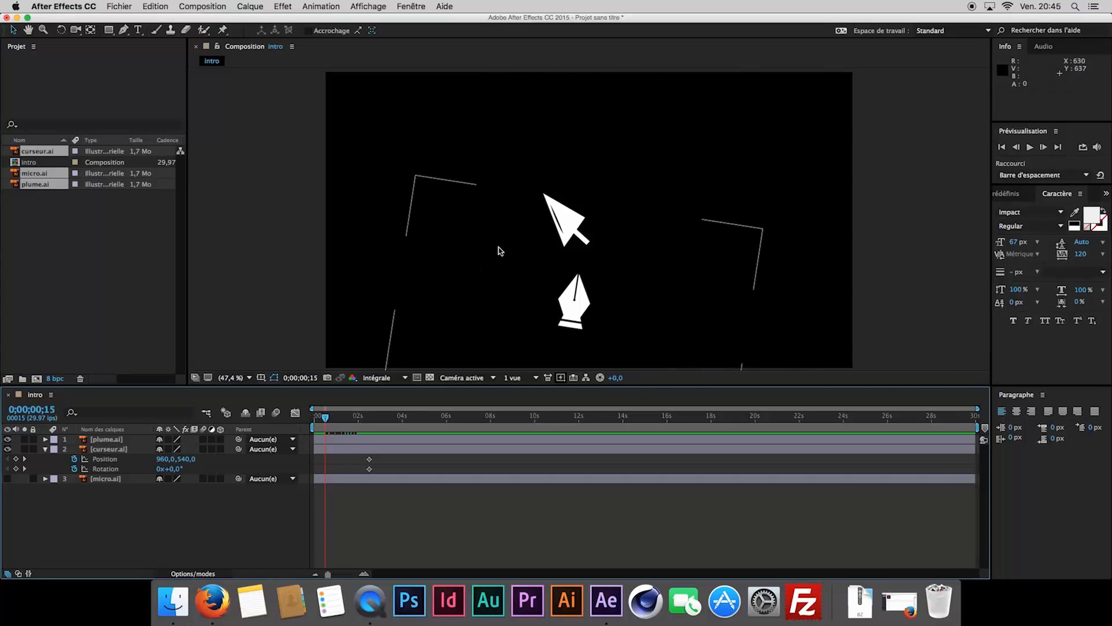
{"action": "left_click_drag", "start_coordinate": [576, 190], "coordinate": [898, 364]}
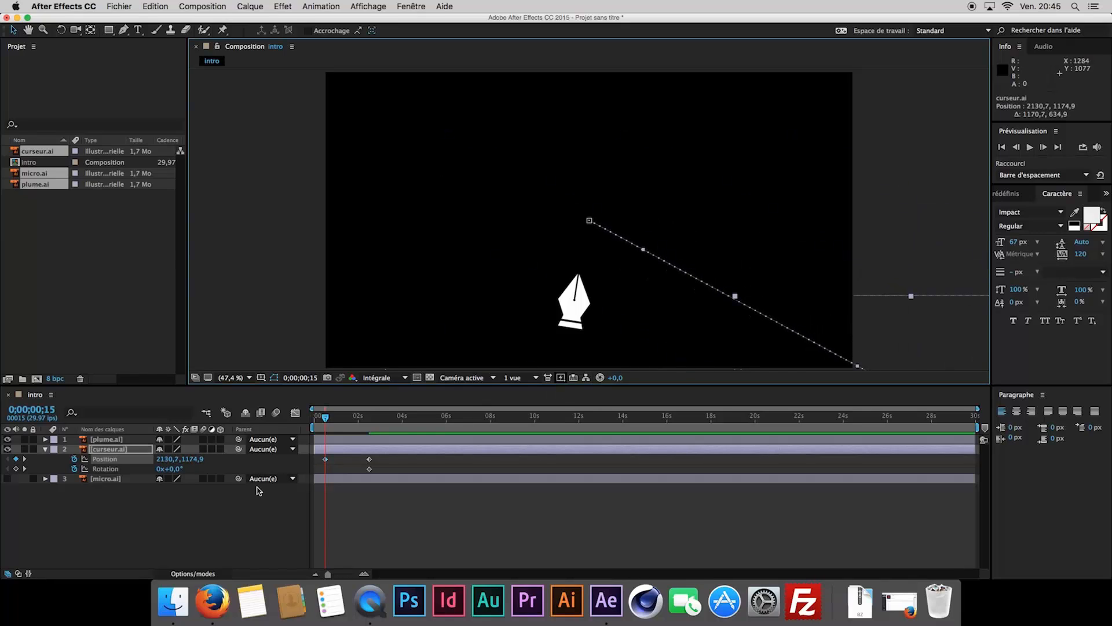
- Try a 30° Rotation for curseur.ai at 0;00;00;15
{"action": "left_click", "coordinate": [175, 469]}
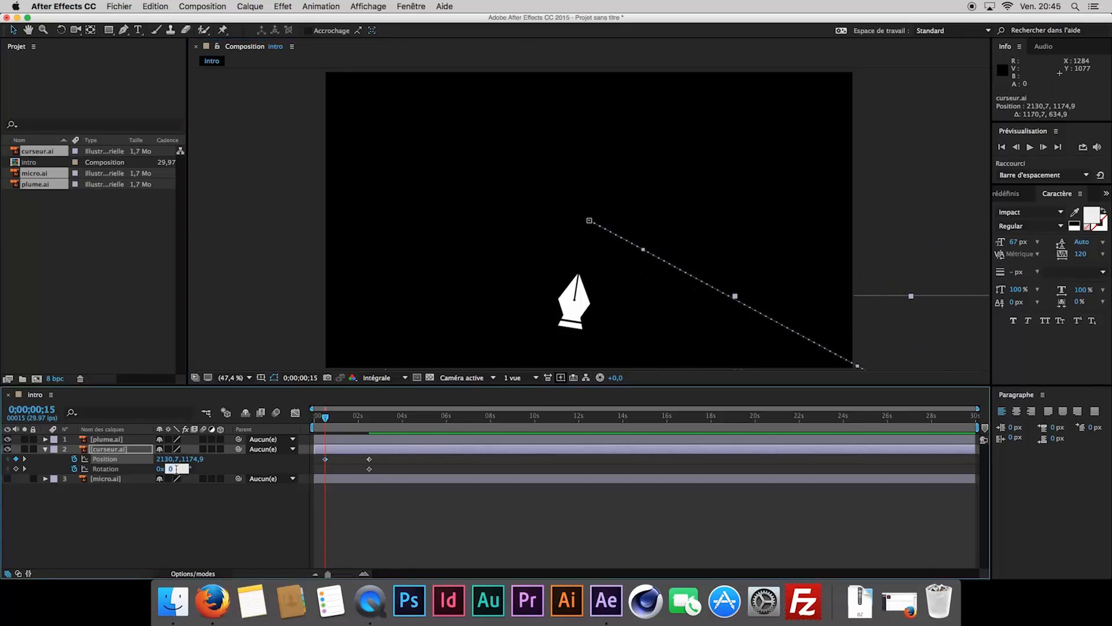
{"action": "type", "text": "30"}
{"action": "key", "text": "Return"}
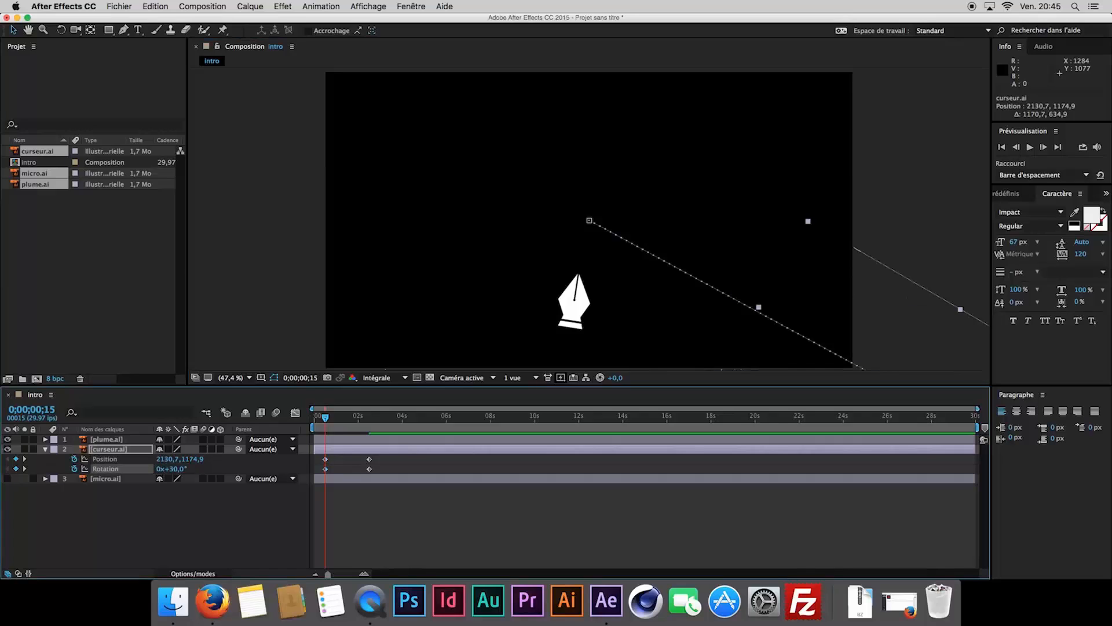
- Set curseur.ai's Rotation to -30° at 0;00;00;15 and preview the animation
{"action": "left_click", "coordinate": [183, 469]}
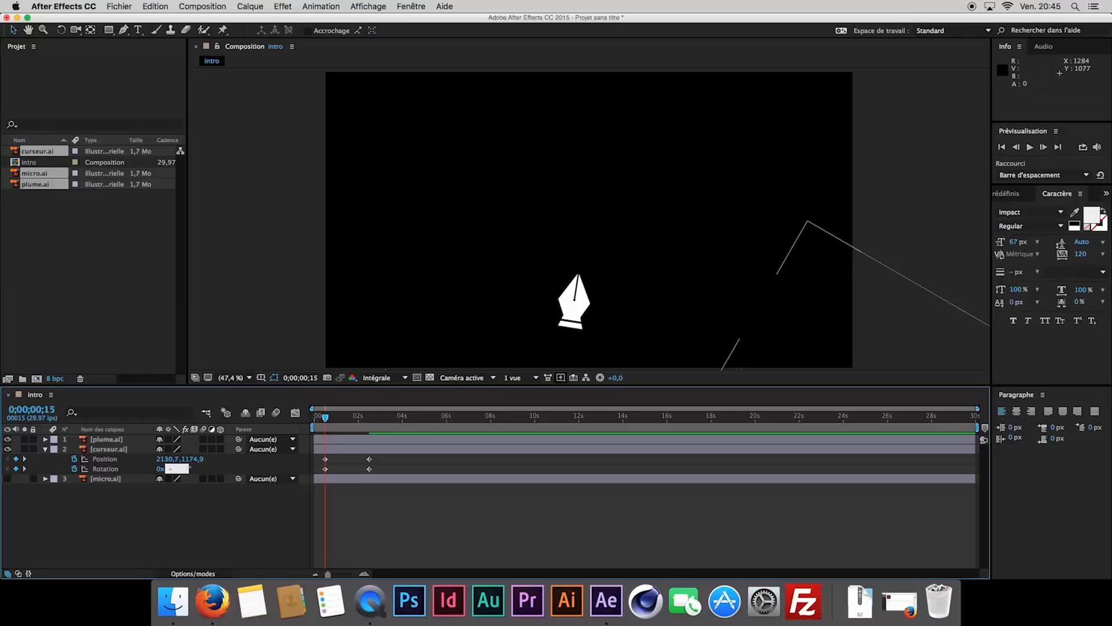
{"action": "type", "text": "-30"}
{"action": "key", "text": "Return"}
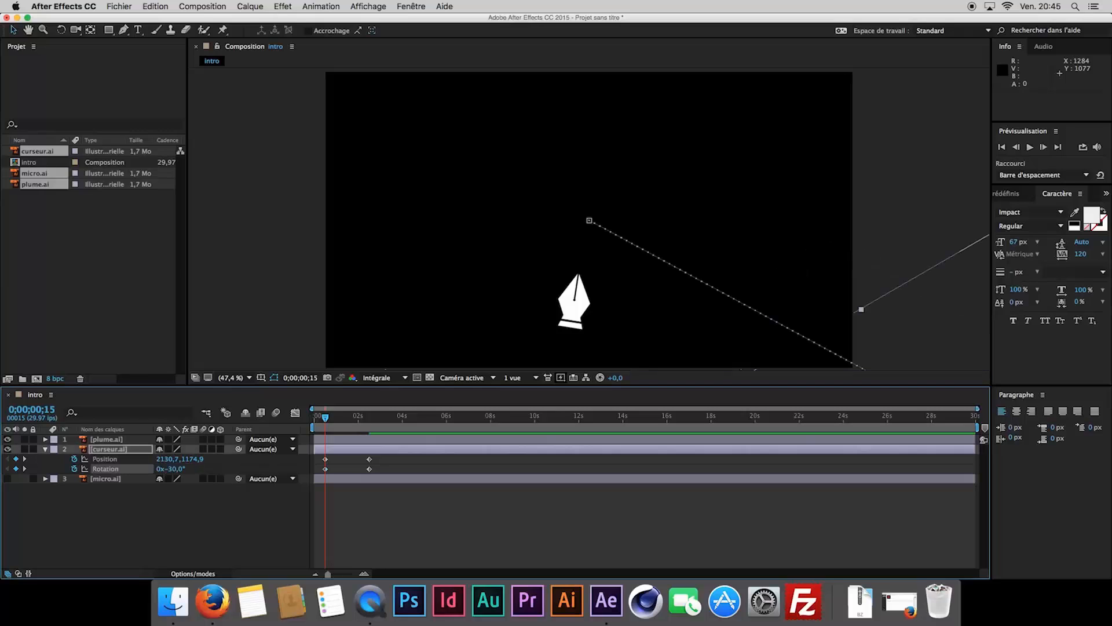
{"action": "key", "text": "space"}
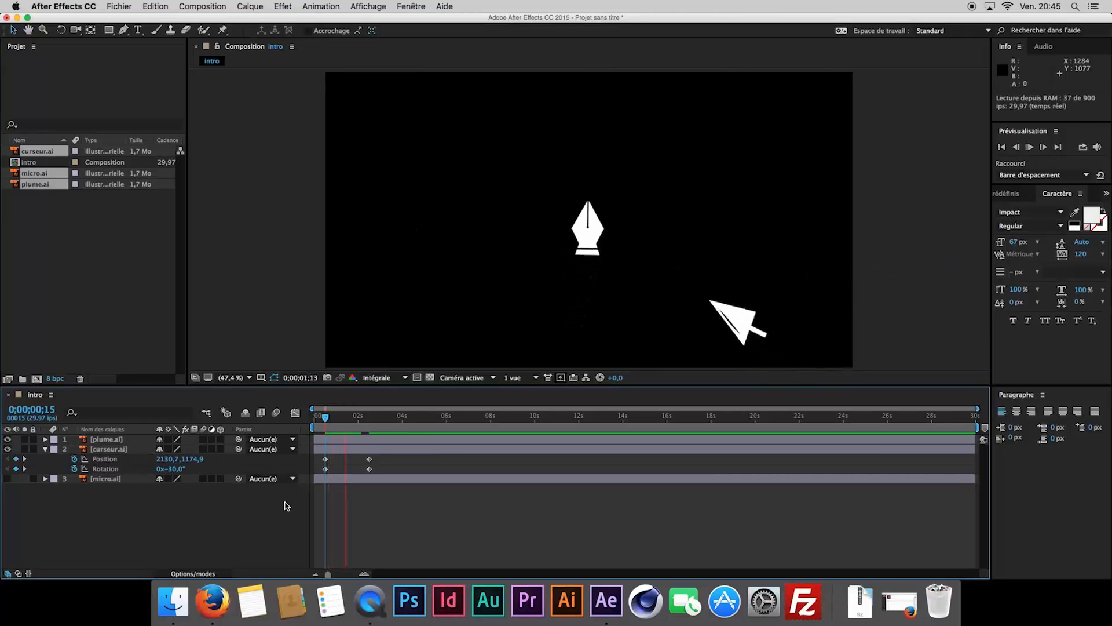
{"action": "left_click_drag", "start_coordinate": [354, 420], "coordinate": [325, 432]}
{"action": "left_click", "coordinate": [326, 433]}
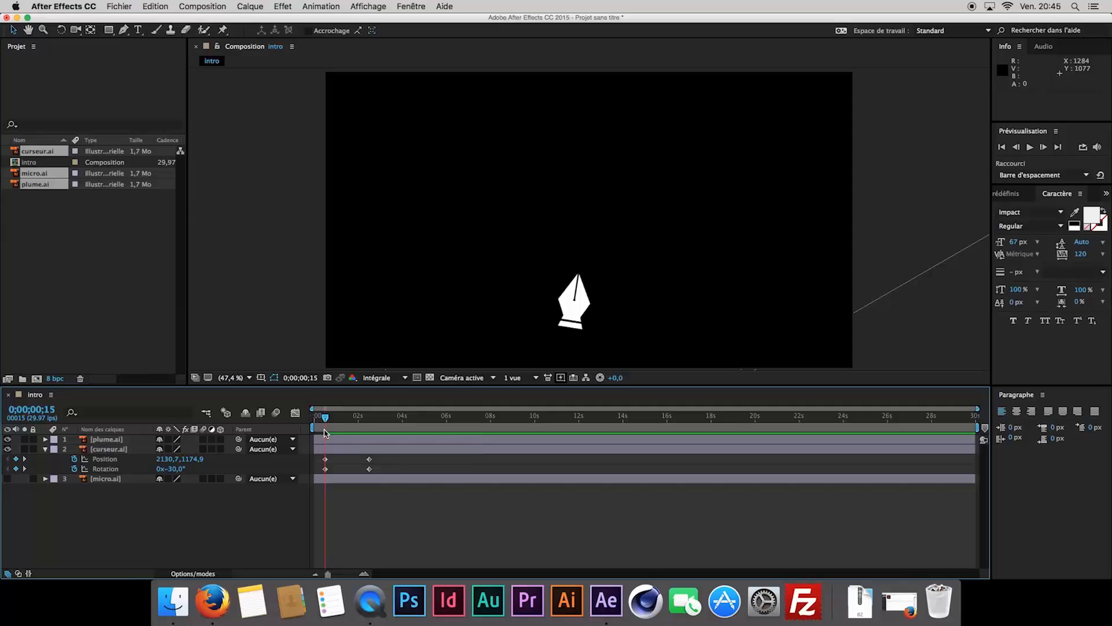
- In the Graph Editor, ease curseur.ai's Position speed to 0 px/s at 0;00;02;15, extending the incoming handle back to about 0;00;01;20
{"action": "left_click", "coordinate": [140, 466]}
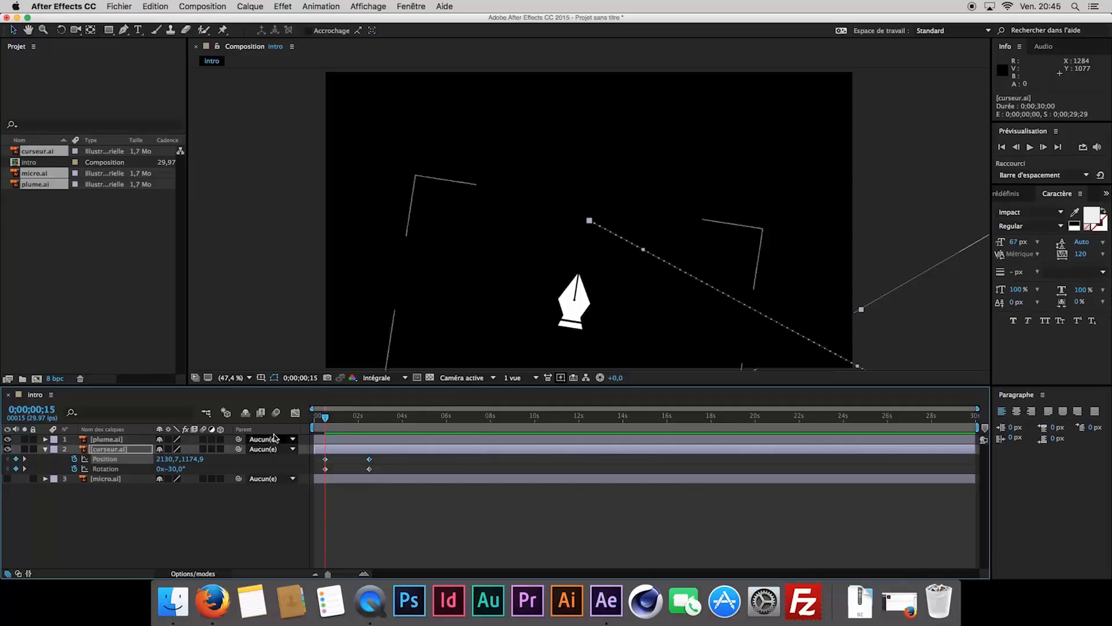
{"action": "left_click", "coordinate": [295, 412]}
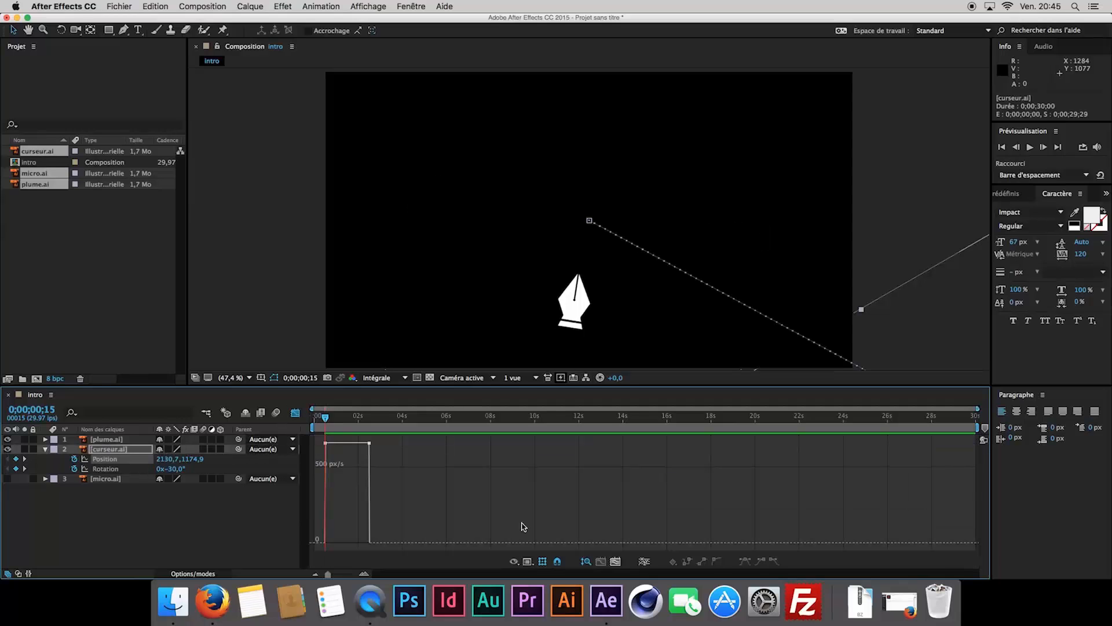
{"action": "left_click", "coordinate": [615, 561]}
{"action": "left_click_drag", "start_coordinate": [975, 445], "coordinate": [701, 541]}
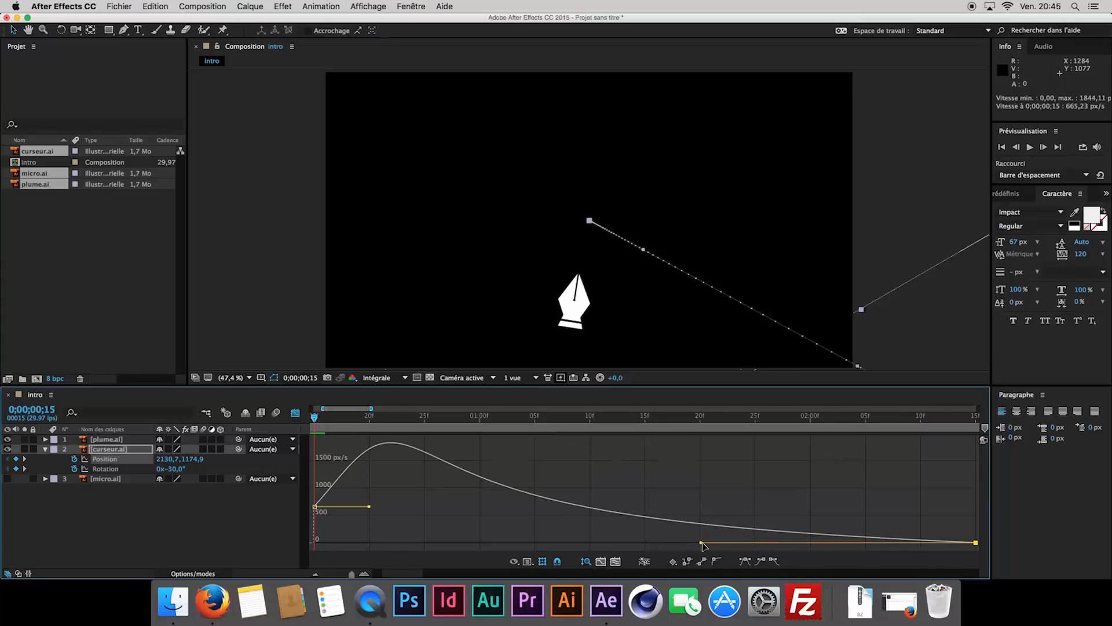
- Ease curseur.ai's Rotation speed to 0 °/s at 0;00;02;15, with the handle back to about 0;00;01;20, and close the Graph Editor
{"action": "left_click", "coordinate": [137, 469]}
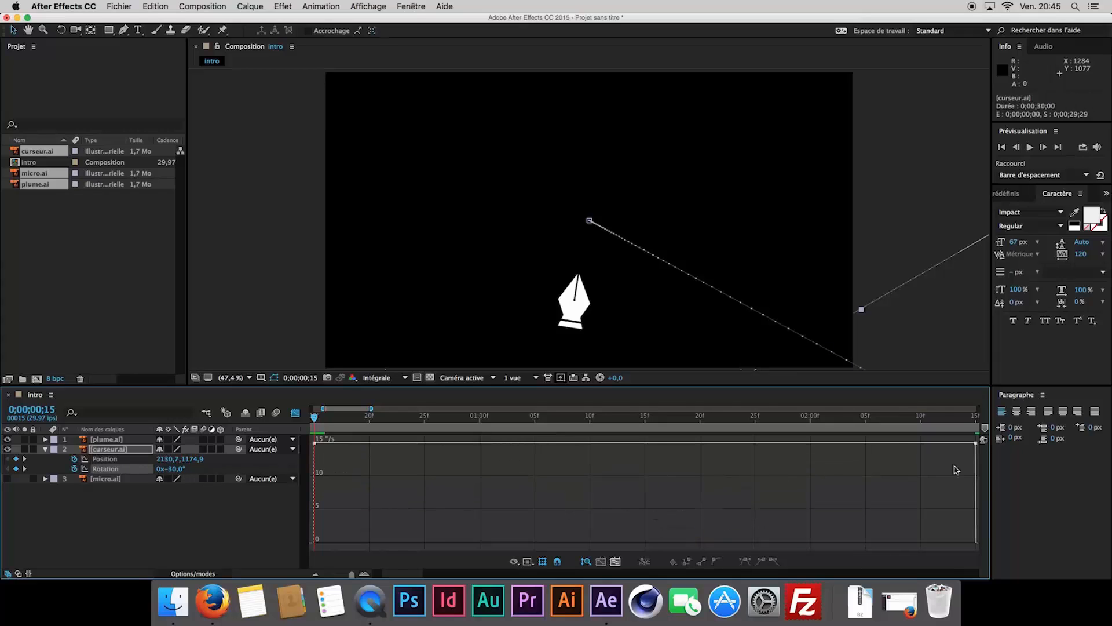
{"action": "left_click_drag", "start_coordinate": [976, 442], "coordinate": [701, 549]}
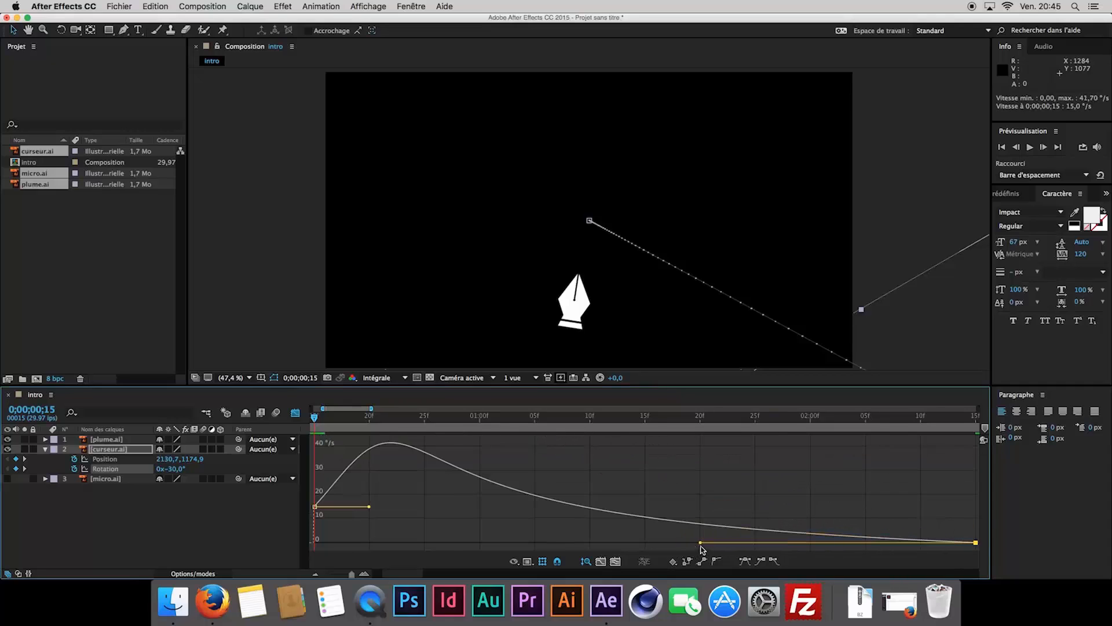
{"action": "left_click", "coordinate": [295, 413]}
{"action": "left_click_drag", "start_coordinate": [351, 573], "coordinate": [327, 573]}
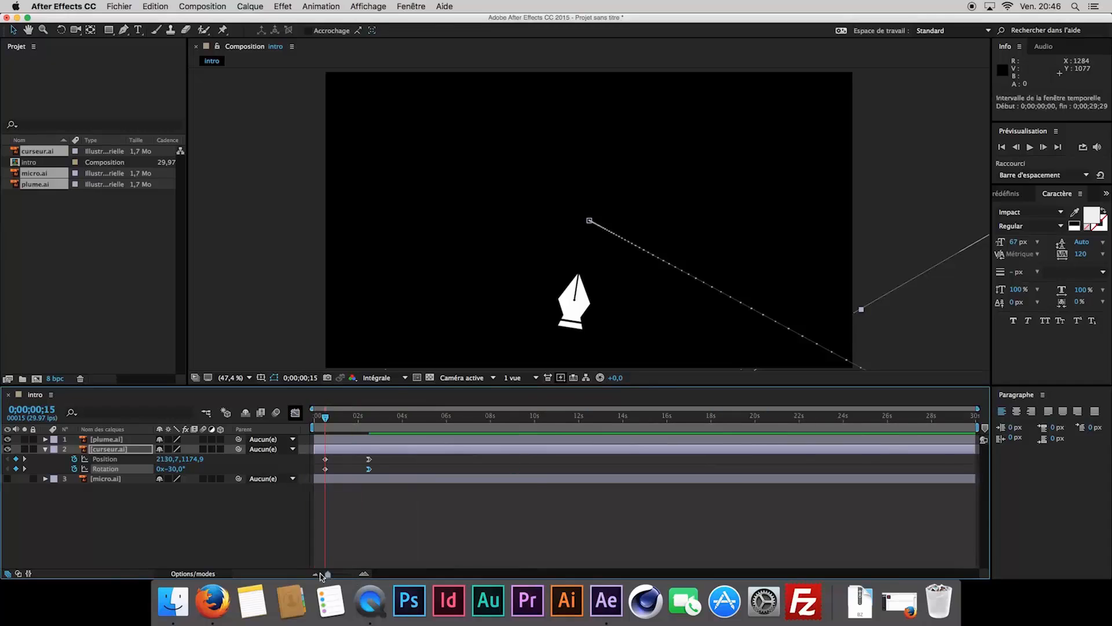
- Preview the eased cursor animation together with the pen nib and return to 0;00;00;15
{"action": "left_click", "coordinate": [268, 543]}
{"action": "key", "text": "space"}
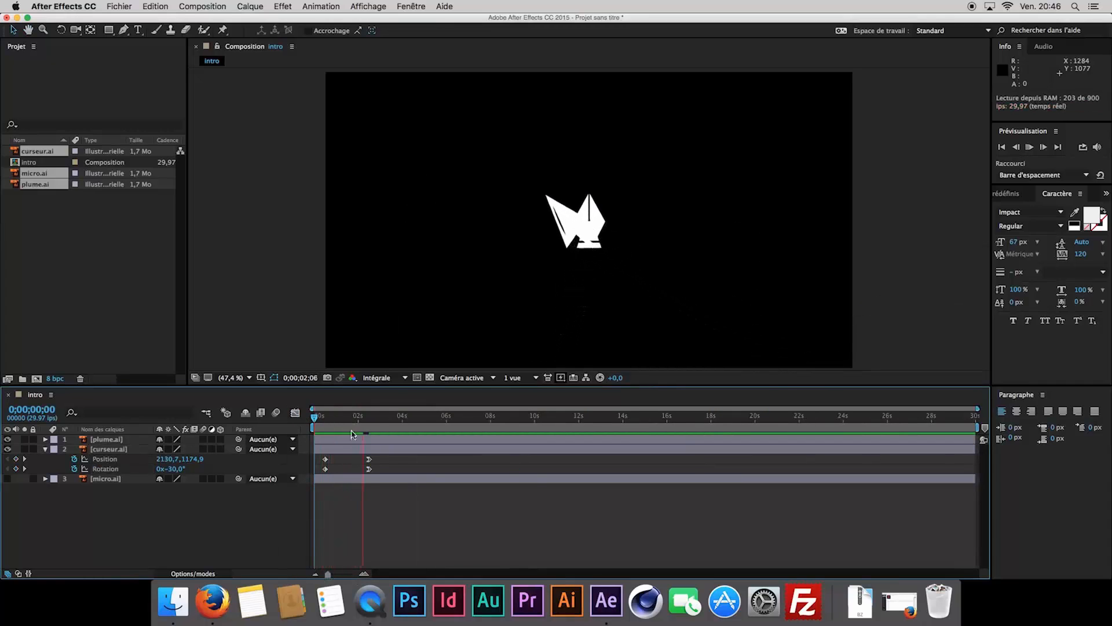
{"action": "key", "text": "space"}
{"action": "mouse_move", "coordinate": [331, 422]}
{"action": "left_mouse_down"}
{"action": "mouse_move", "coordinate": [316, 422]}
{"action": "mouse_move", "coordinate": [347, 423]}
{"action": "mouse_move", "coordinate": [325, 432]}
{"action": "left_mouse_up"}
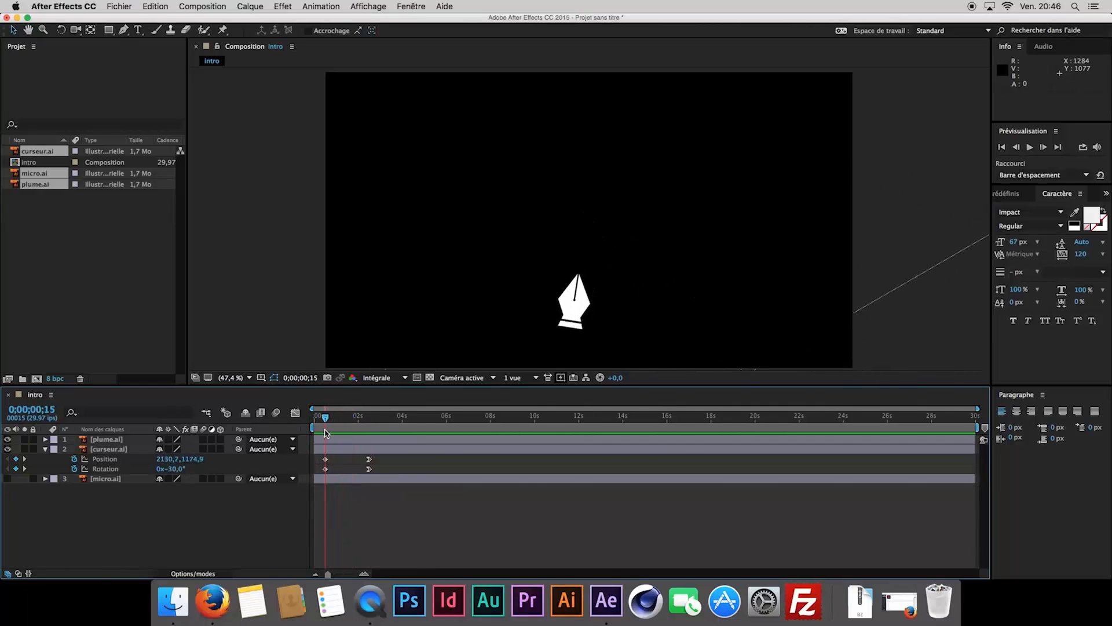
- Show the micro.ai layer and set its Position and Rotation keyframes at 0;00;02;15
{"action": "left_click", "coordinate": [106, 479]}
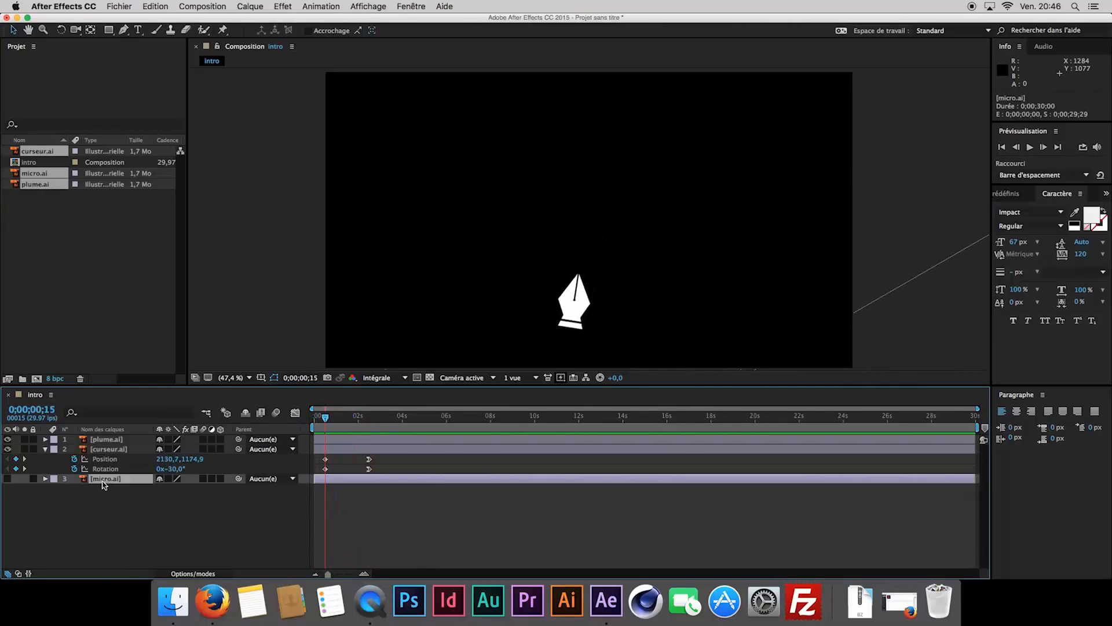
{"action": "left_click", "coordinate": [8, 479]}
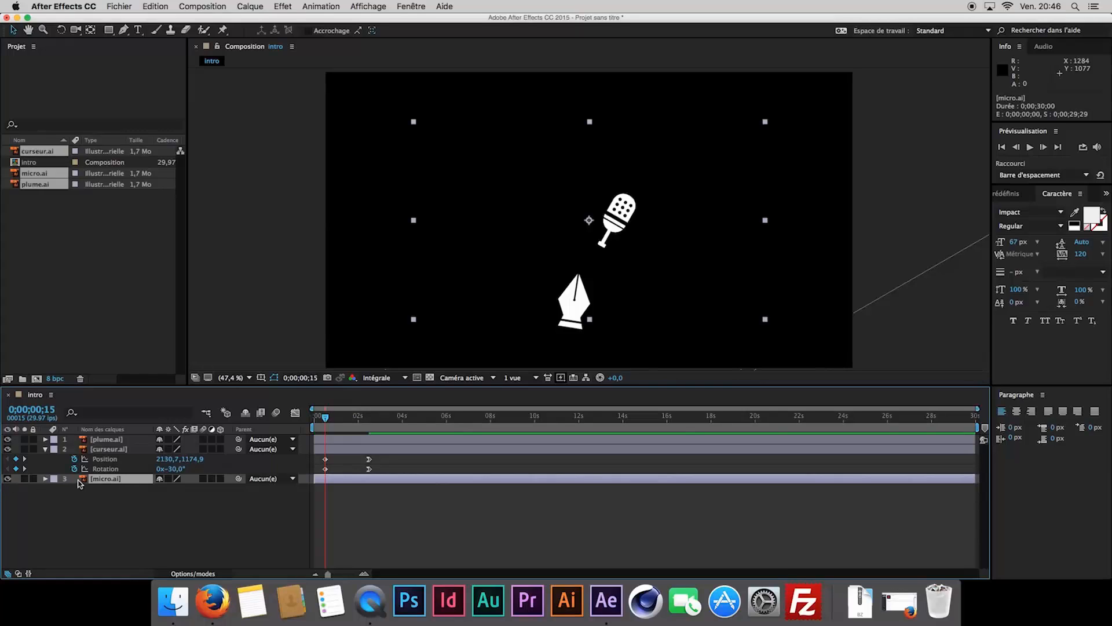
{"action": "left_click", "coordinate": [370, 422]}
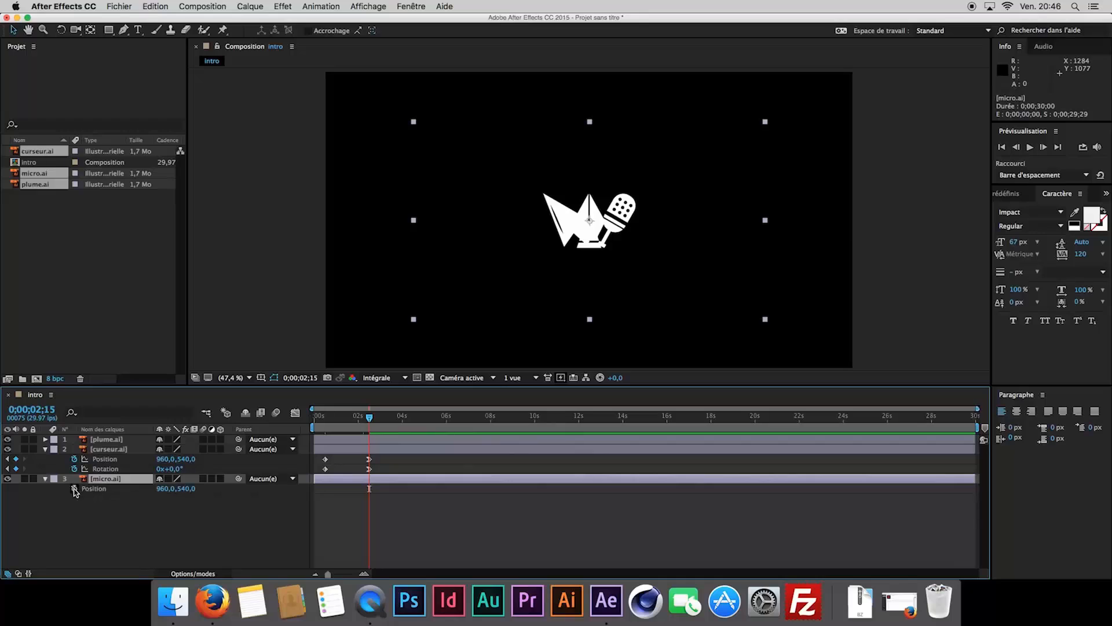
{"action": "key", "text": "alt+shift+p"}
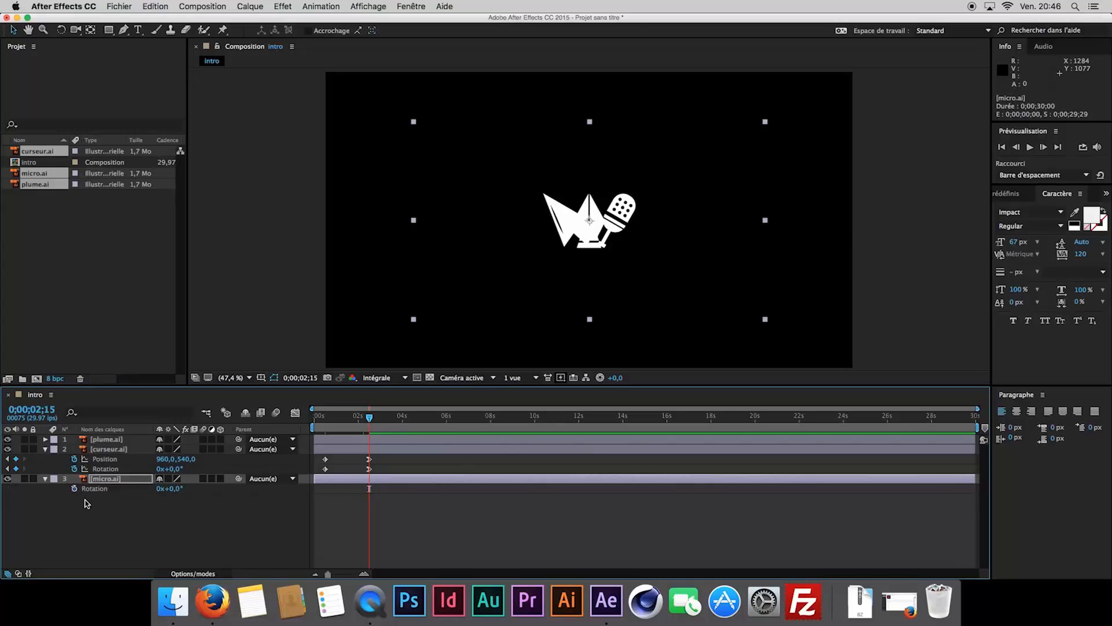
{"action": "key", "text": "r"}
{"action": "left_click", "coordinate": [74, 488]}
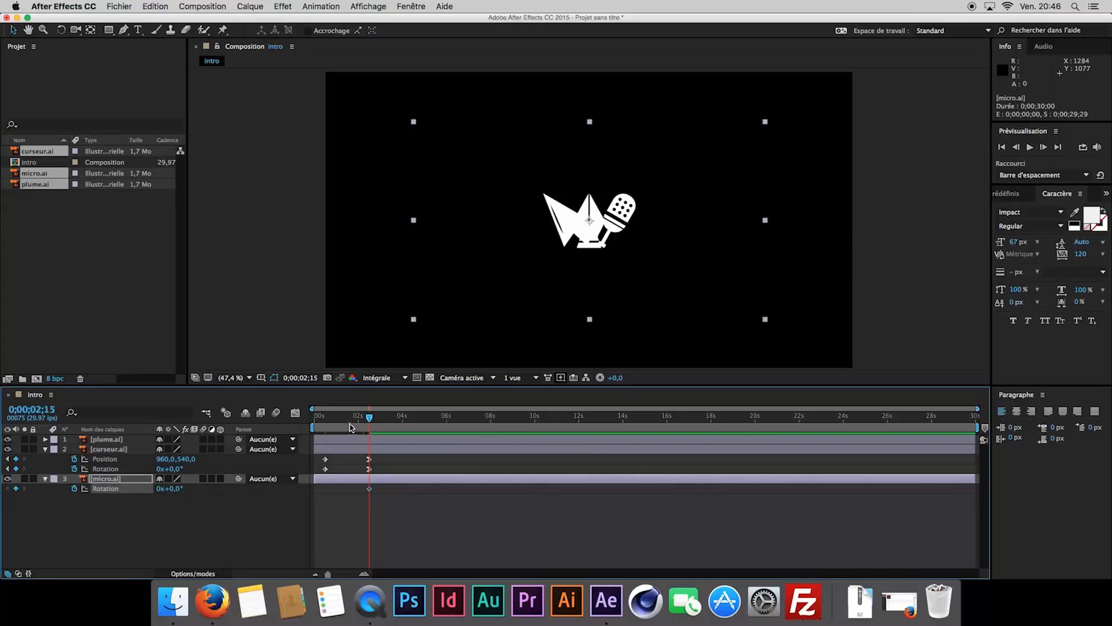
- At 0;00;00;15, move micro.ai out of the frame's lower-left corner to about -175, 1177 with a 30° rotation
{"action": "left_click_drag", "start_coordinate": [350, 427], "coordinate": [327, 423]}
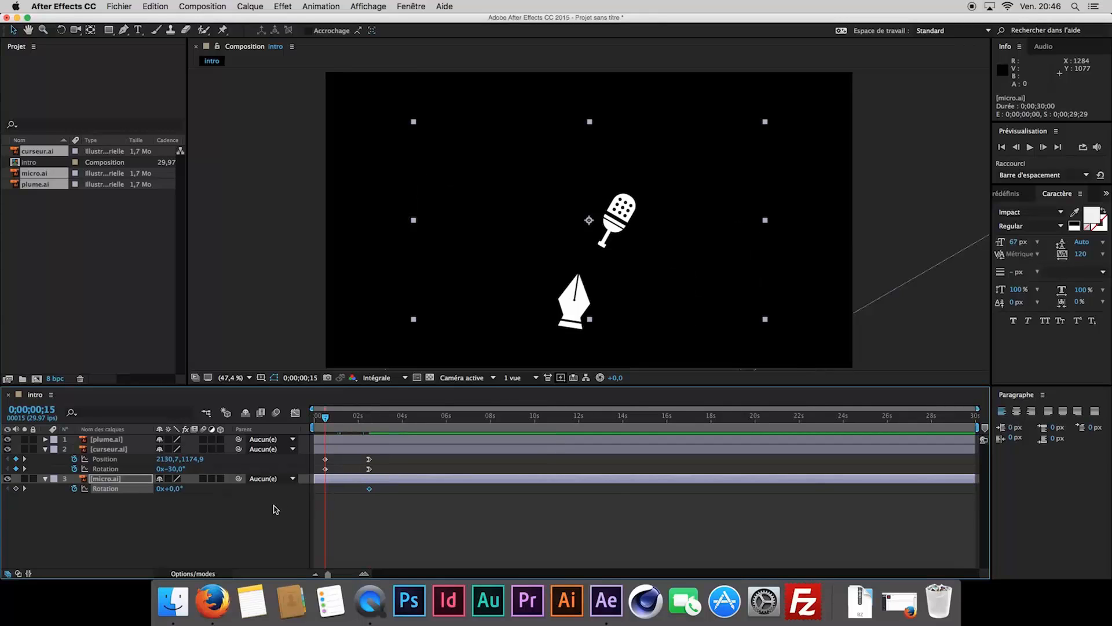
{"action": "left_click", "coordinate": [226, 518]}
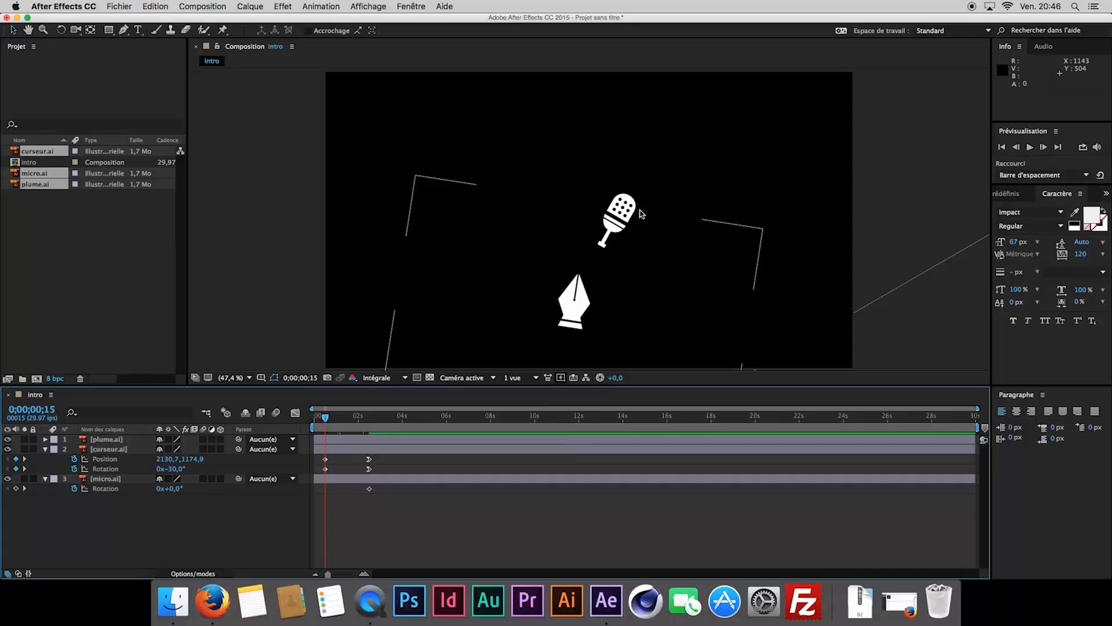
{"action": "left_click_drag", "start_coordinate": [651, 193], "coordinate": [331, 368]}
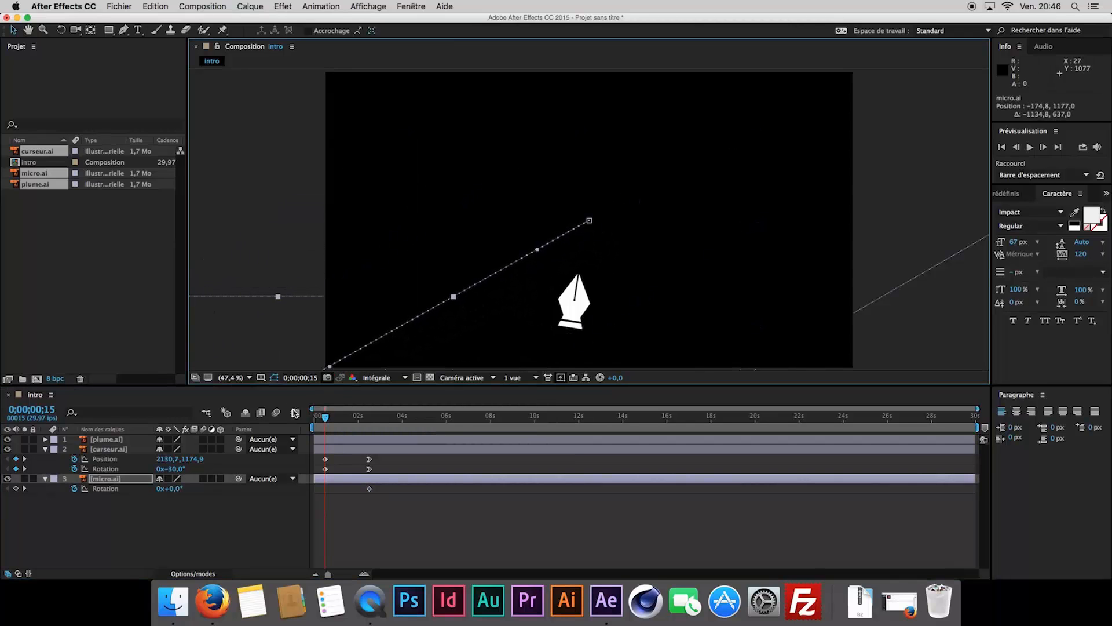
{"action": "left_click_drag", "start_coordinate": [178, 491], "coordinate": [196, 490]}
{"action": "left_click", "coordinate": [204, 507]}
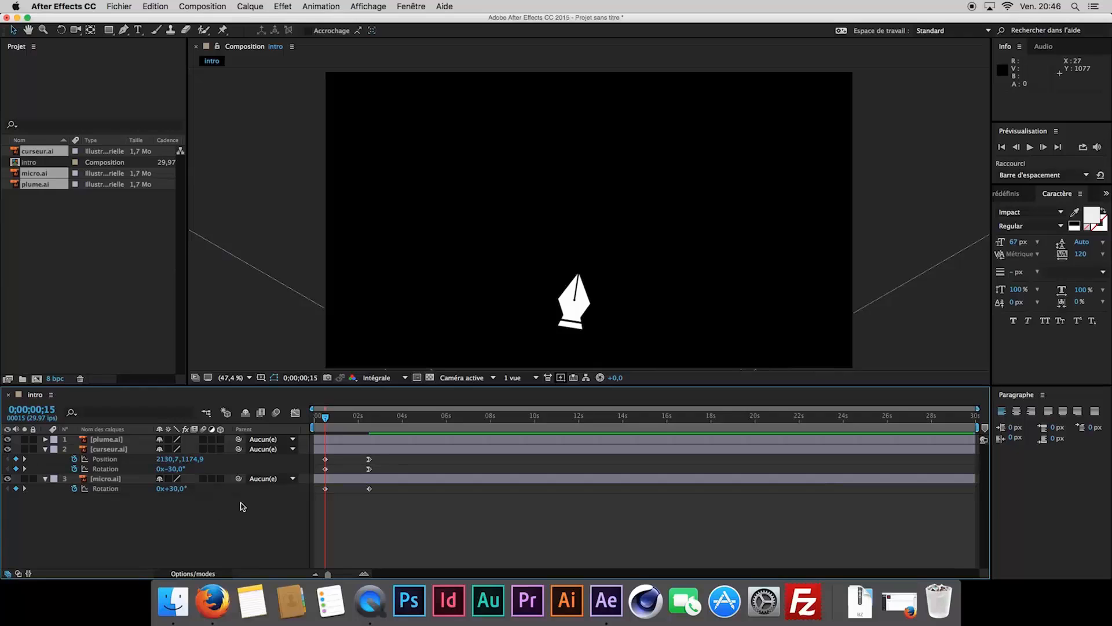
- Show micro.ai's Position and ease its speed to 0 px/s at 0;00;02;15, with the handle back to about 0;00;01;20
{"action": "left_click", "coordinate": [125, 481]}
{"action": "key", "text": "shift+p"}
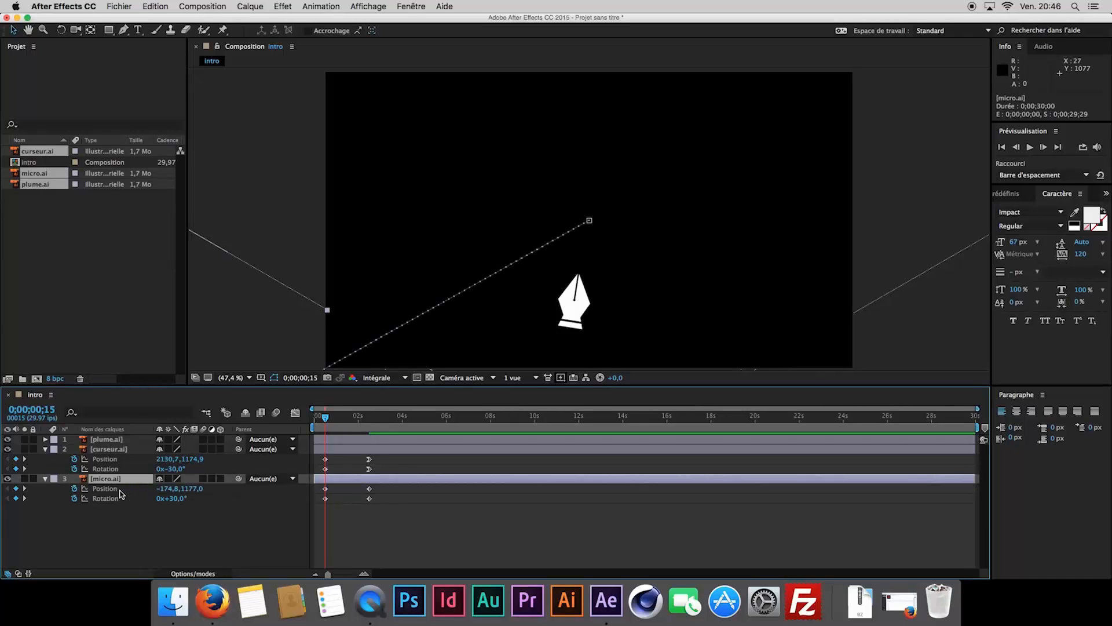
{"action": "left_click", "coordinate": [120, 490]}
{"action": "left_click", "coordinate": [295, 413]}
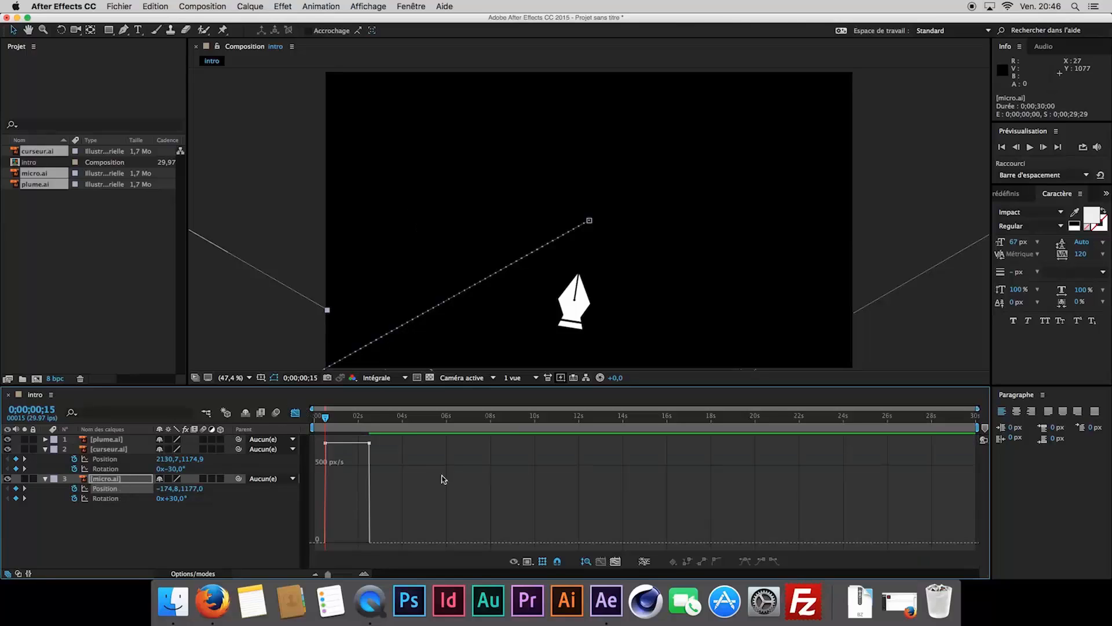
{"action": "left_click", "coordinate": [615, 560]}
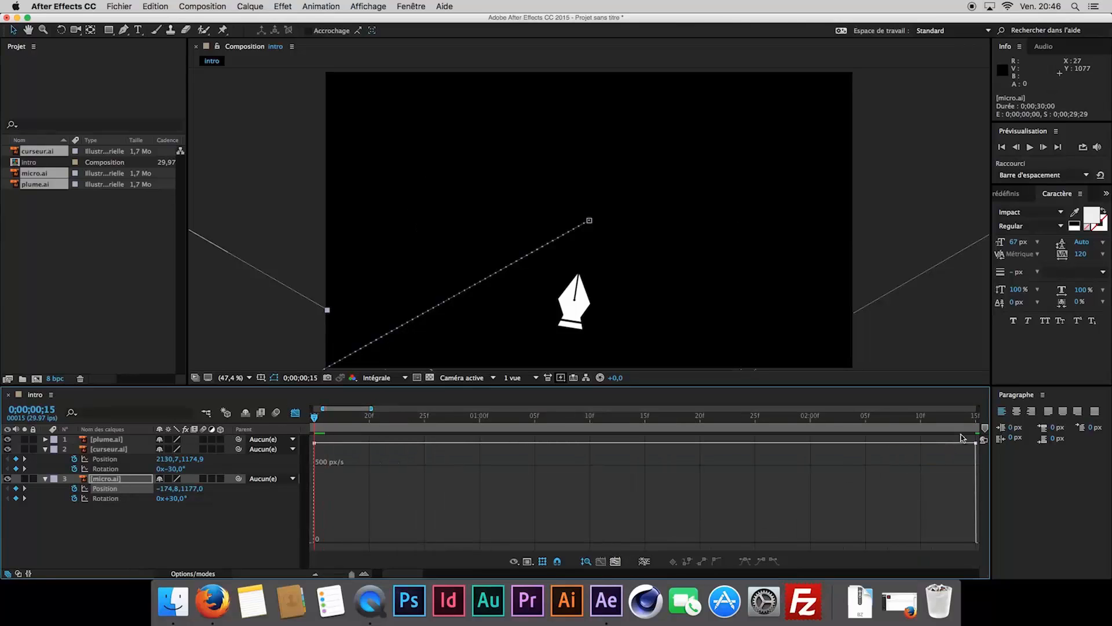
{"action": "left_click_drag", "start_coordinate": [975, 443], "coordinate": [698, 542]}
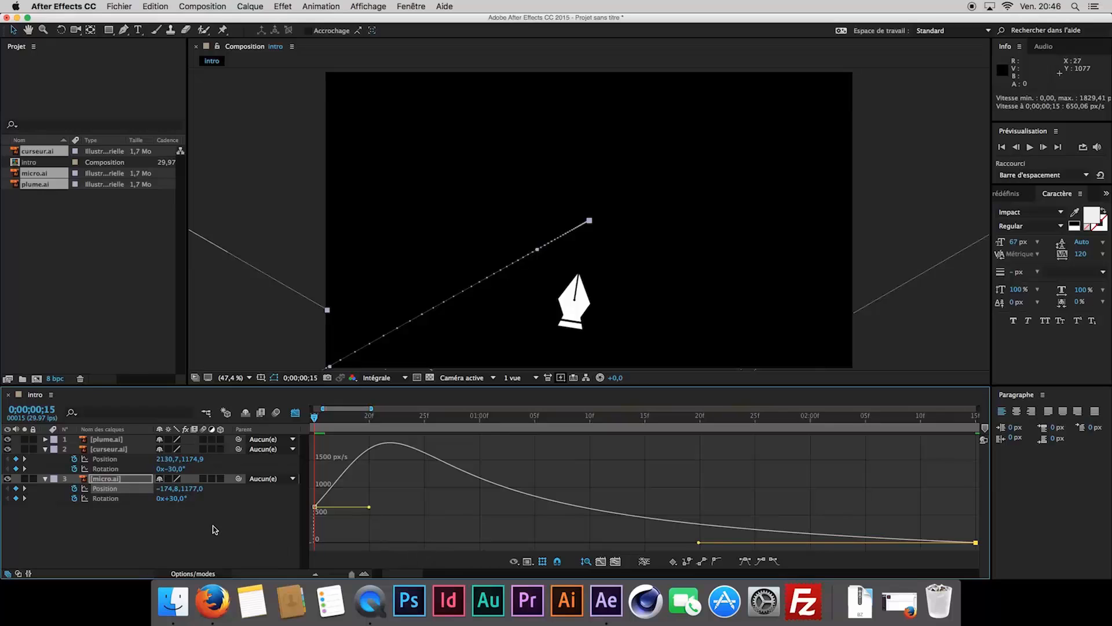
- Ease micro.ai's Rotation speed to 0 °/s at 0;00;02;15, with the handle back to about 0;00;01;20, and close the Graph Editor
{"action": "left_click", "coordinate": [123, 499]}
{"action": "left_click_drag", "start_coordinate": [921, 542], "coordinate": [698, 443]}
{"action": "left_click", "coordinate": [295, 413]}
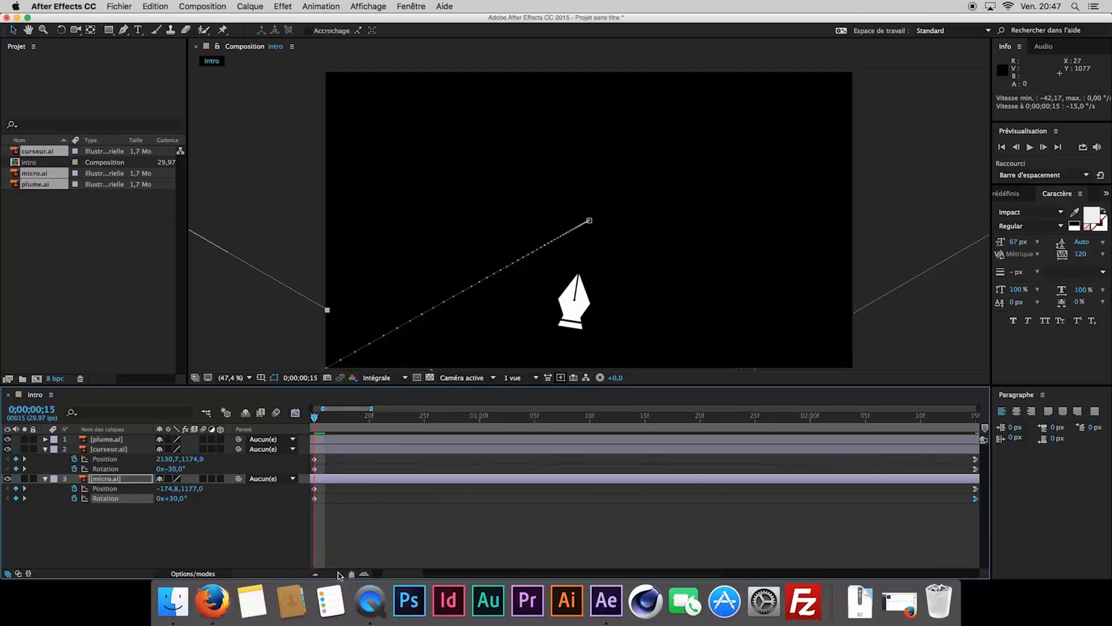
- Show the whole timeline and preview the three icons' combined animation from 0;00;00;00
{"action": "left_click_drag", "start_coordinate": [351, 574], "coordinate": [318, 572]}
{"action": "left_click", "coordinate": [256, 542]}
{"action": "key", "text": "space"}
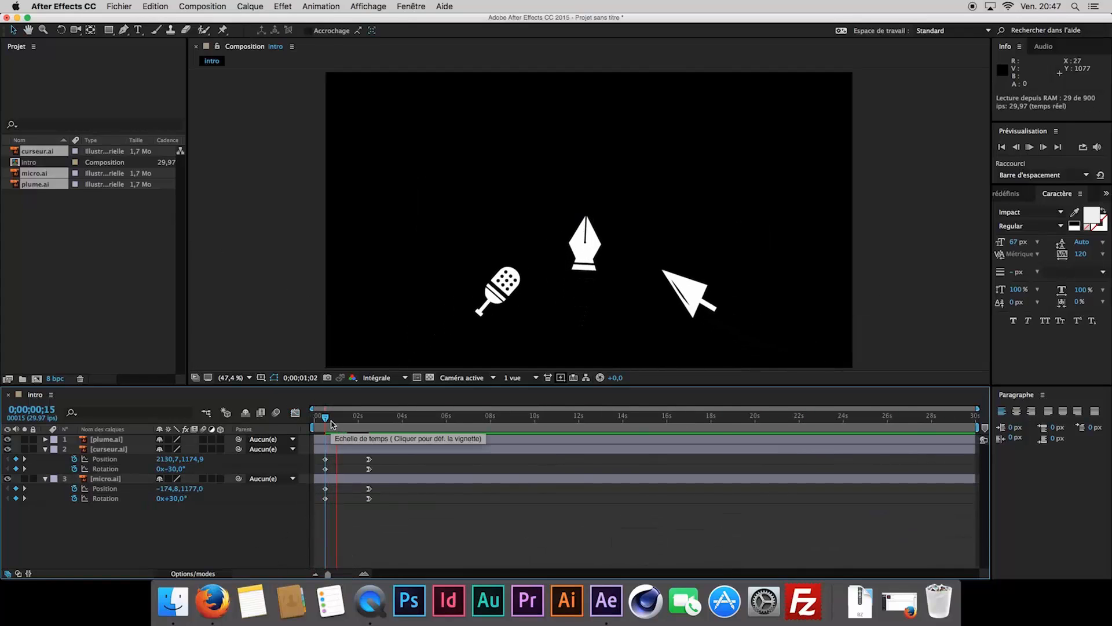
{"action": "left_click_drag", "start_coordinate": [326, 418], "coordinate": [294, 422]}
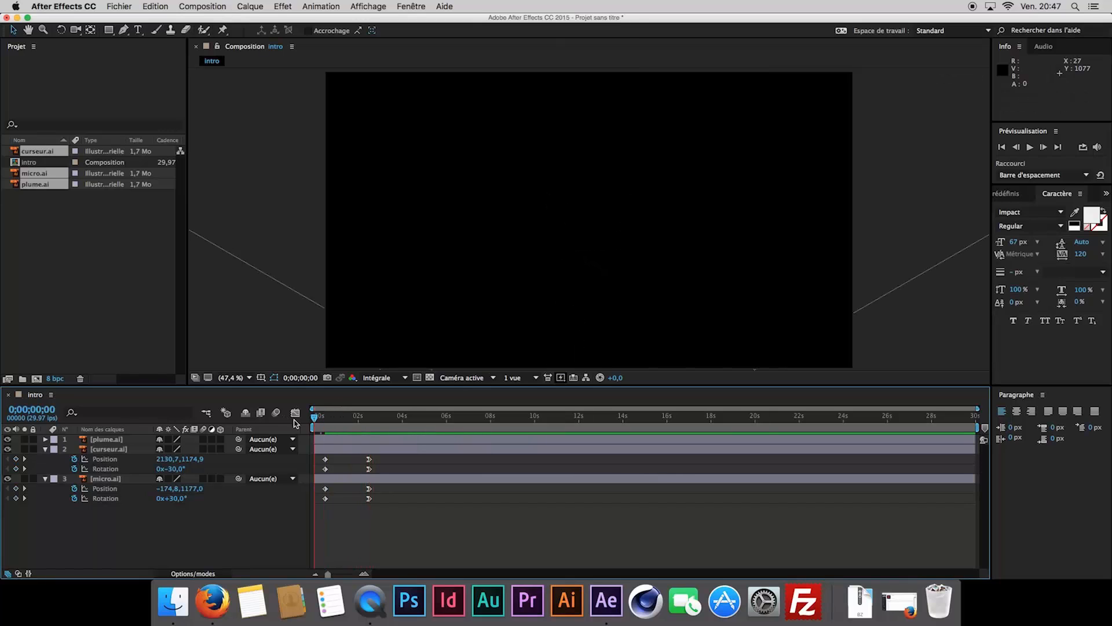
{"action": "key", "text": "space"}
- Examine how the icons overlap at 0;00;01;18, then return to 0;00;00;00 with the composition fitted to the viewer
{"action": "left_click", "coordinate": [326, 418]}
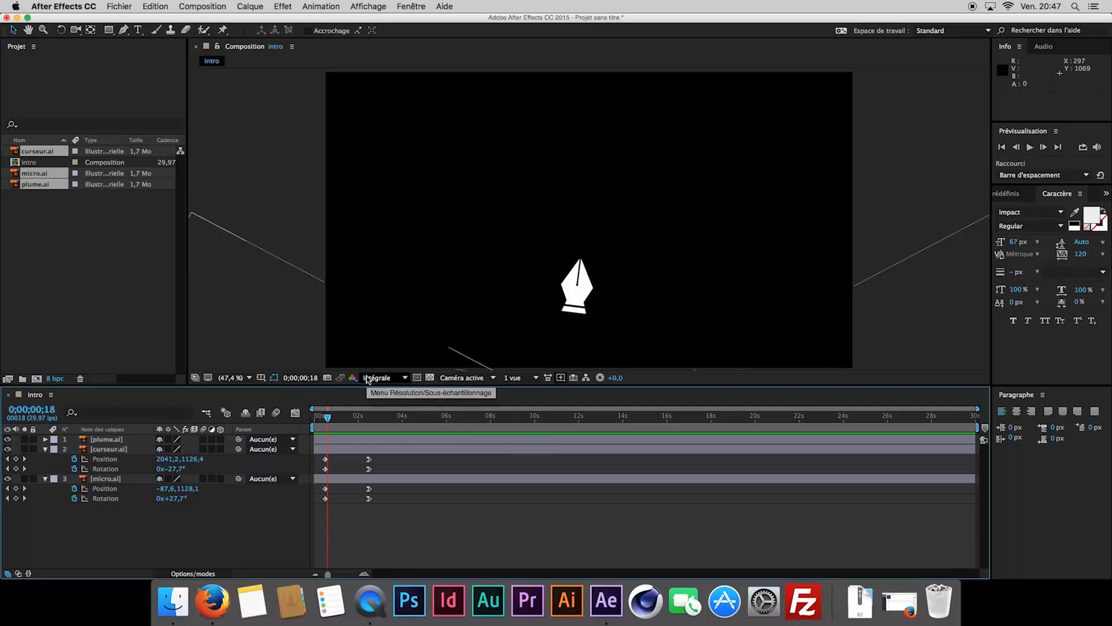
{"action": "left_click_drag", "start_coordinate": [332, 417], "coordinate": [345, 417]}
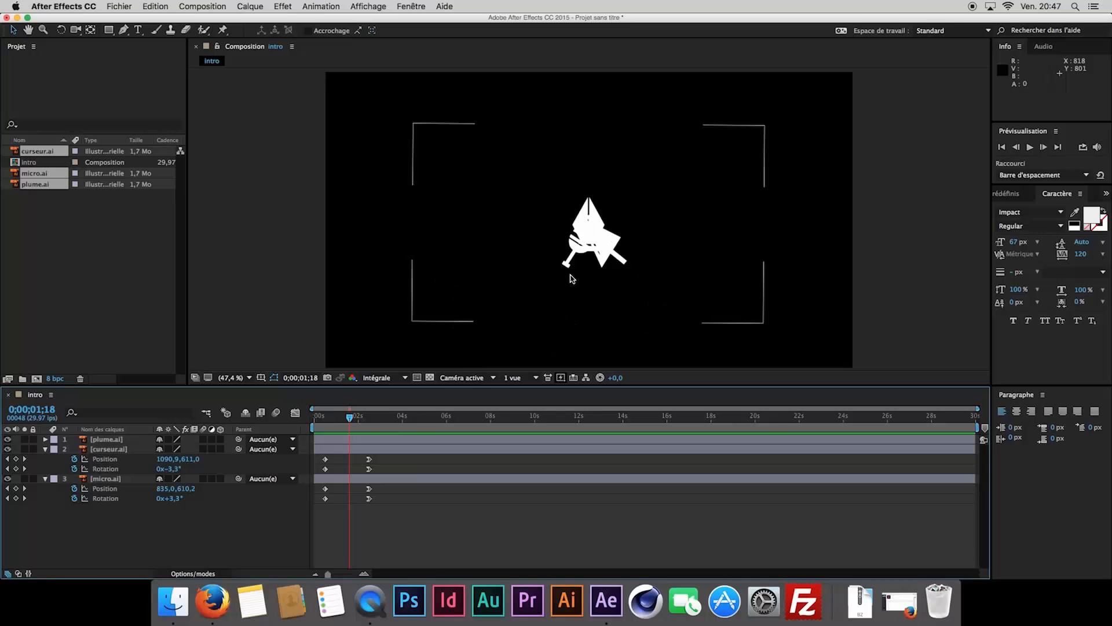
{"action": "scroll", "coordinate": [588, 261], "scroll_direction": "up", "scroll_amount": 3}
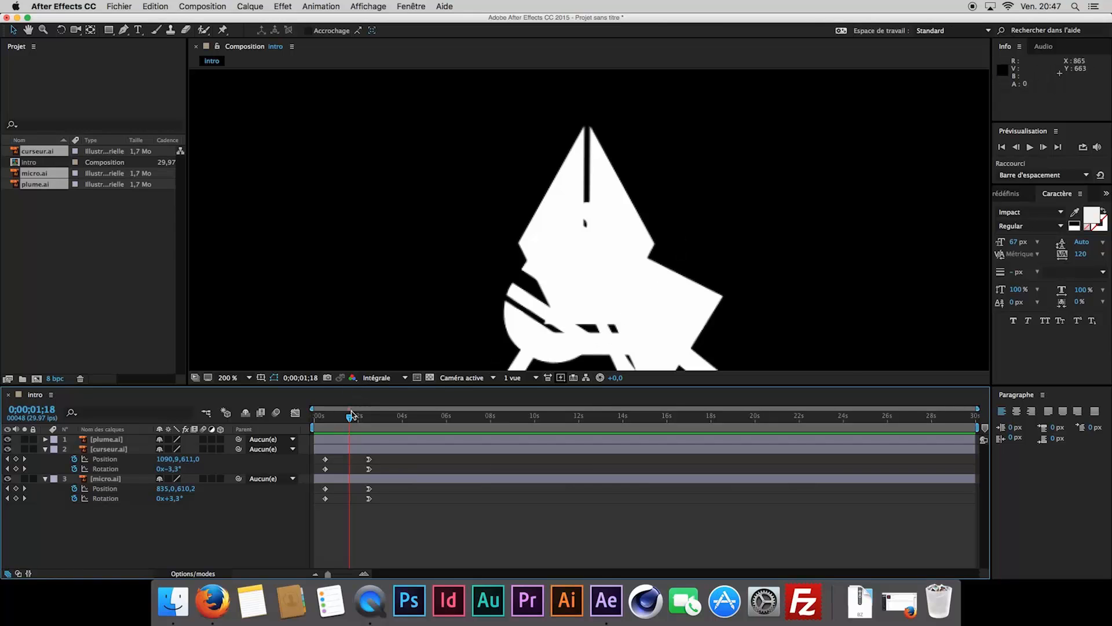
{"action": "left_click_drag", "start_coordinate": [350, 416], "coordinate": [282, 431]}
{"action": "left_click", "coordinate": [228, 377]}
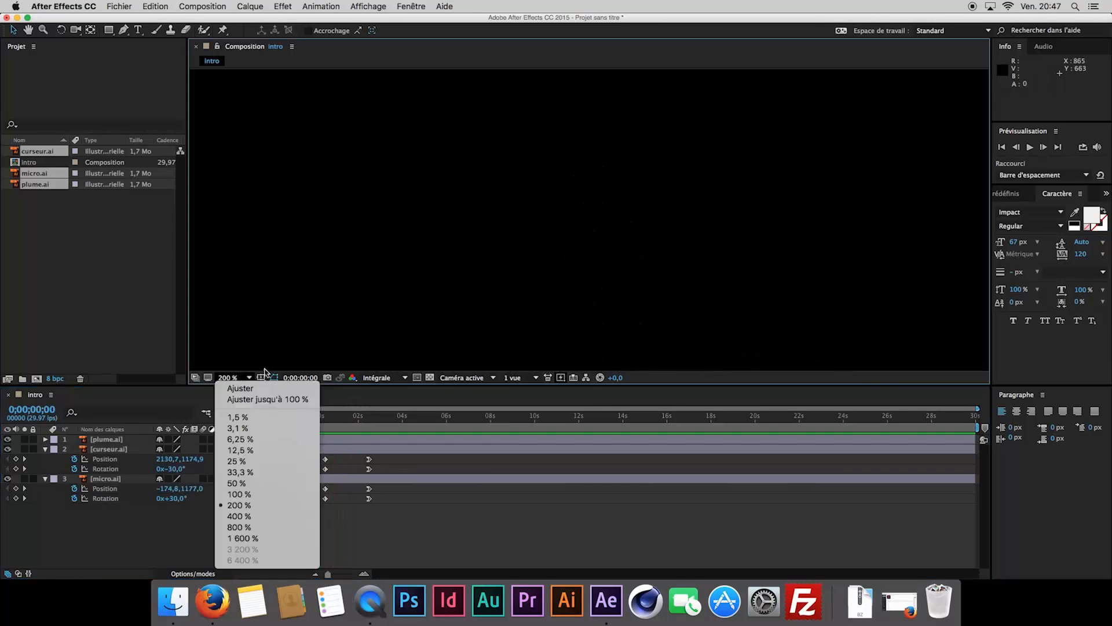
{"action": "left_click", "coordinate": [261, 401]}
- Duplicate the plume.ai layer and rename the lower copy ecart
{"action": "left_click", "coordinate": [126, 450]}
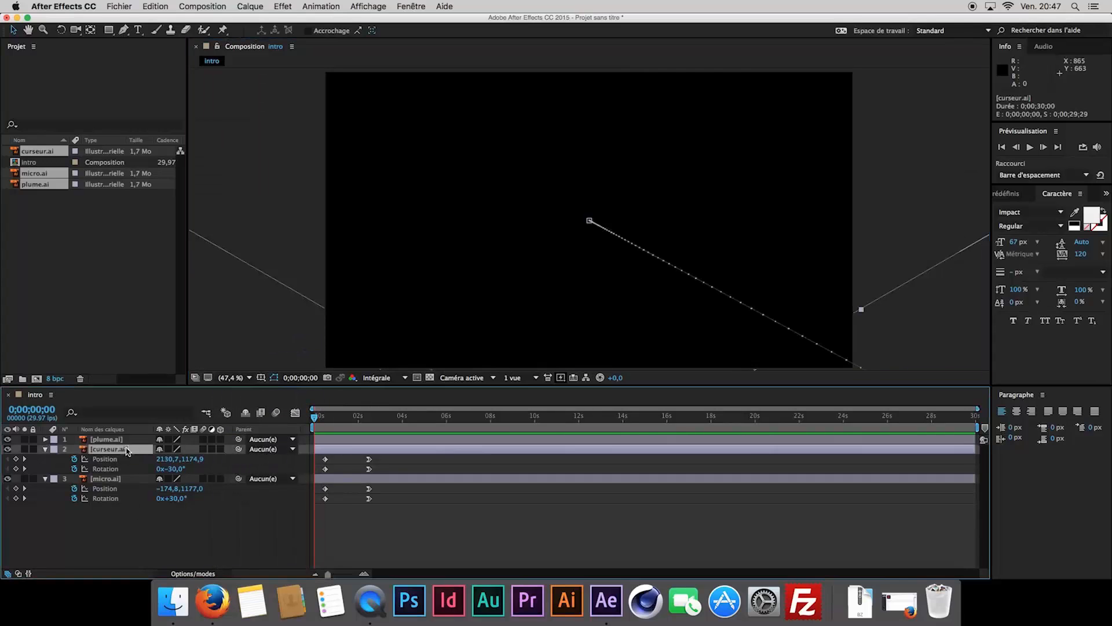
{"action": "left_click", "coordinate": [127, 439]}
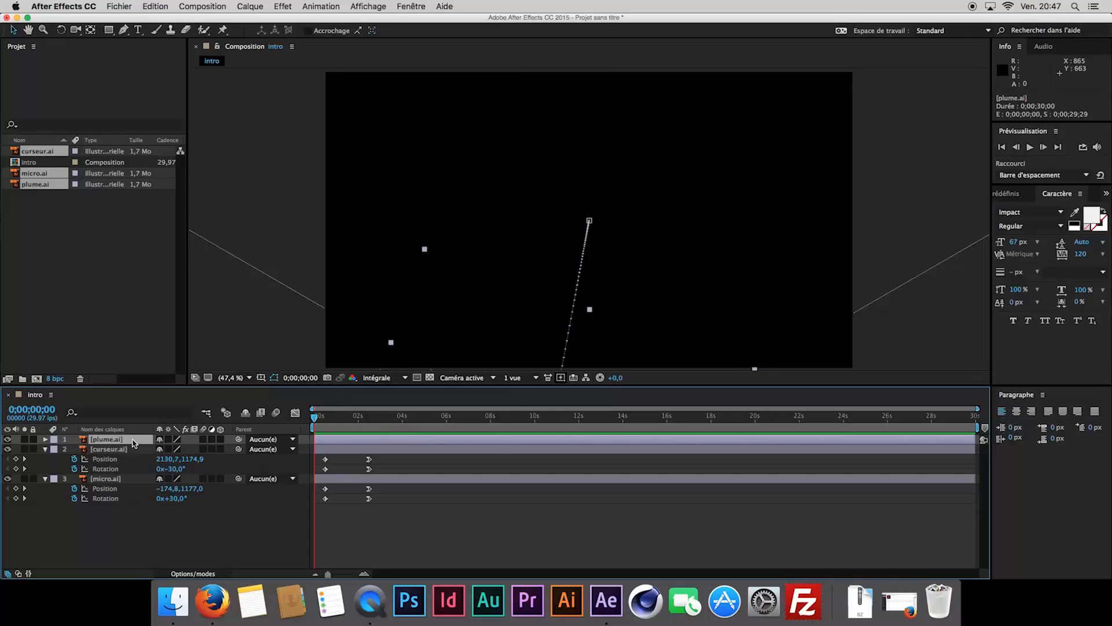
{"action": "key", "text": "super+d"}
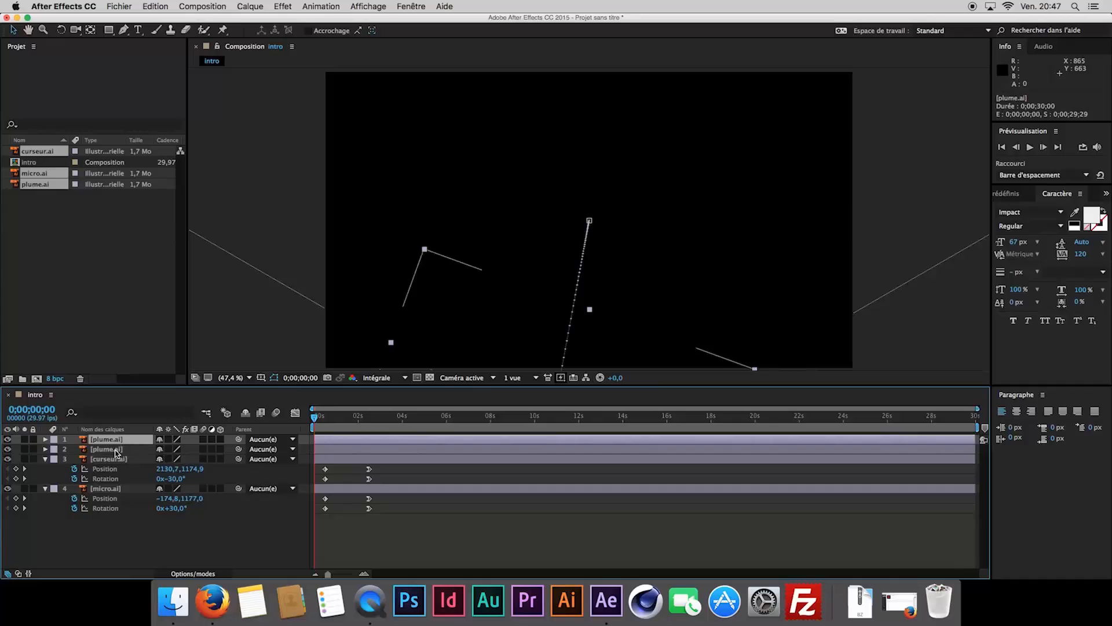
{"action": "left_click", "coordinate": [116, 450]}
{"action": "key", "text": "Return"}
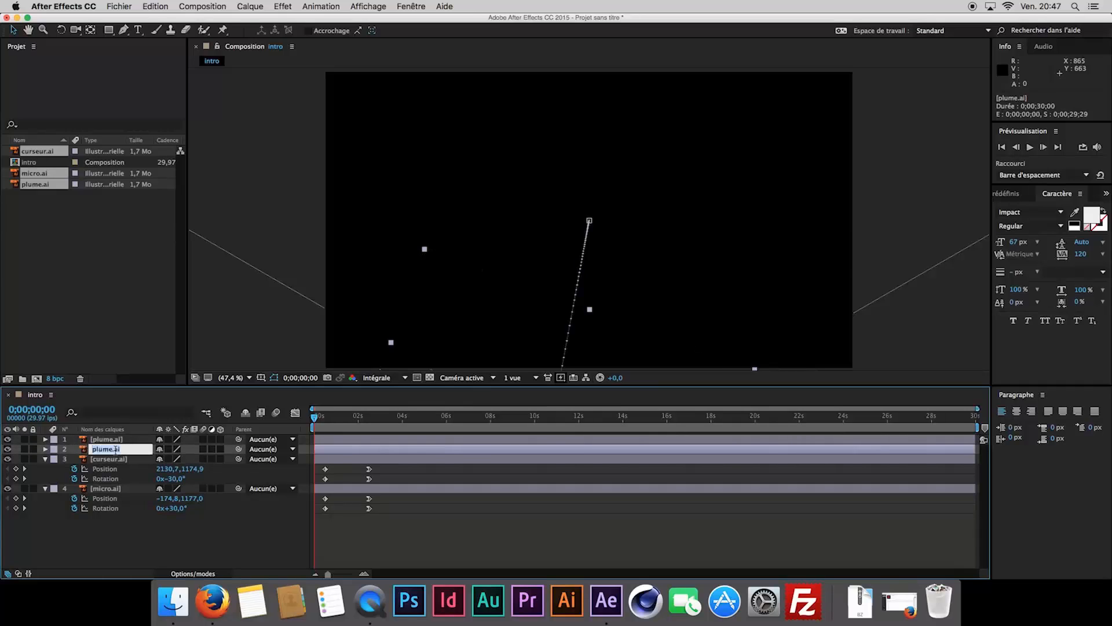
{"action": "key", "text": "BackSpace"}
{"action": "type", "text": "ecart"}
{"action": "key", "text": "Return"}
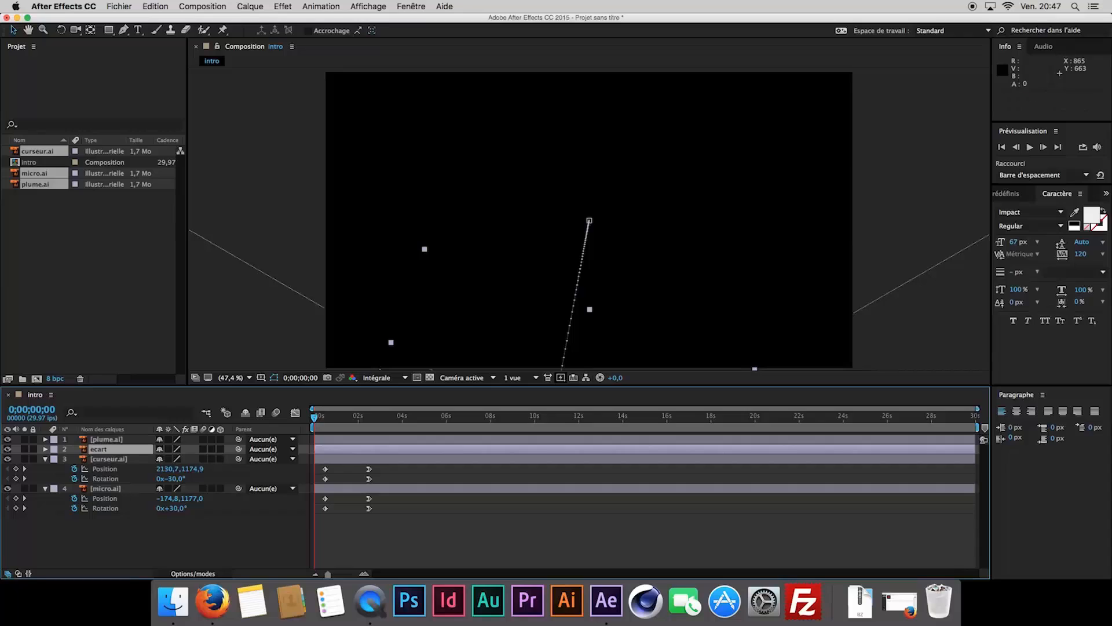
- Give the ecart layer the Fuchsia label and collapse the curseur.ai and micro.ai properties
{"action": "left_click", "coordinate": [55, 449]}
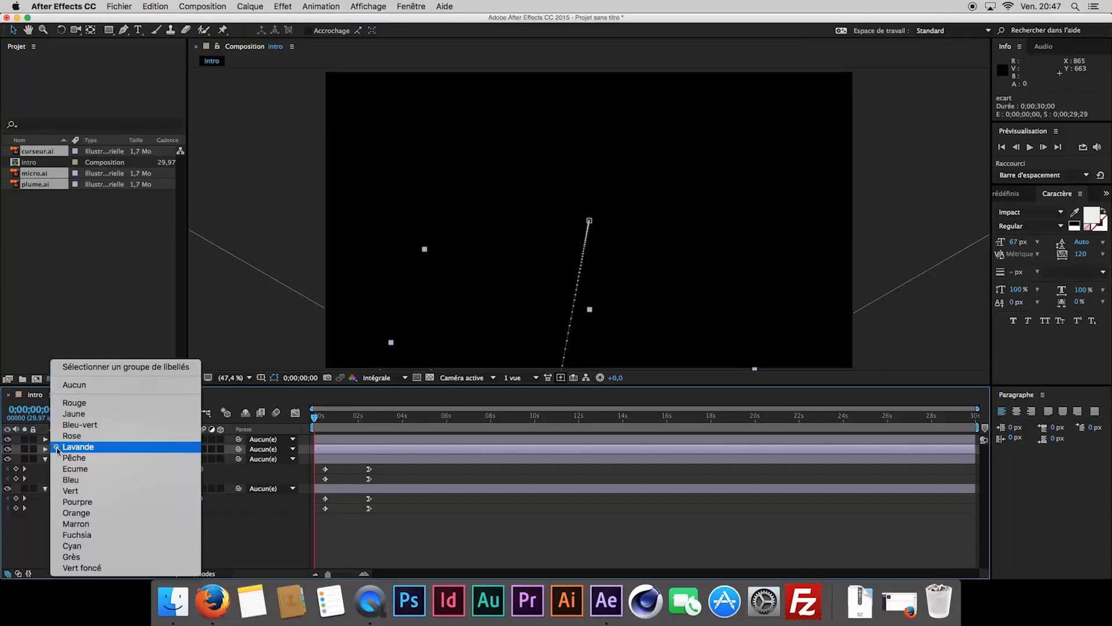
{"action": "left_click", "coordinate": [75, 534]}
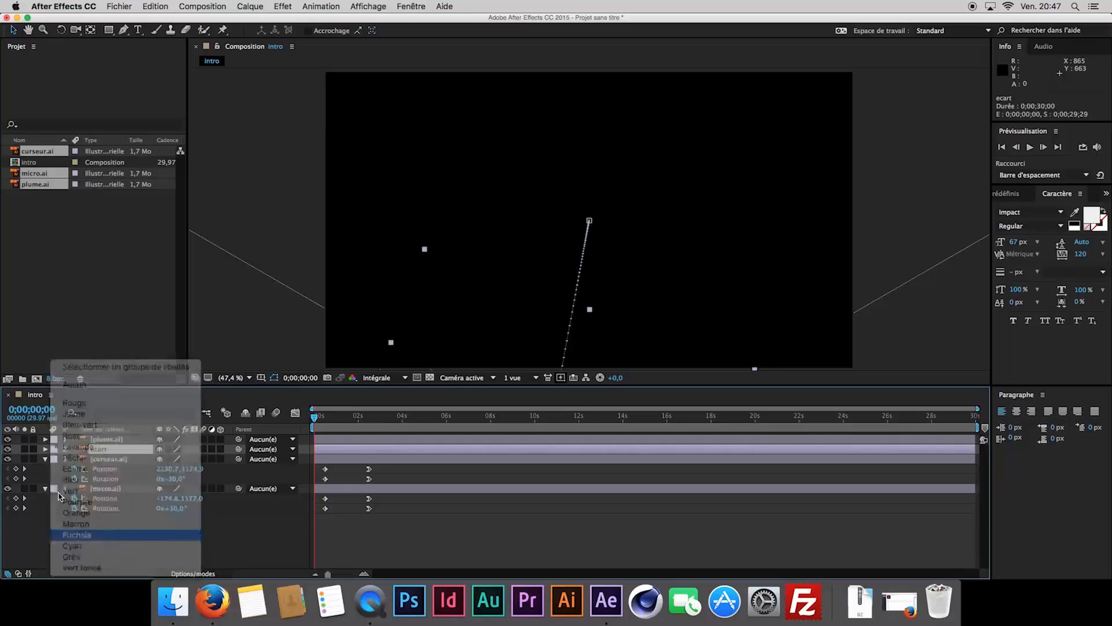
{"action": "left_click", "coordinate": [45, 459]}
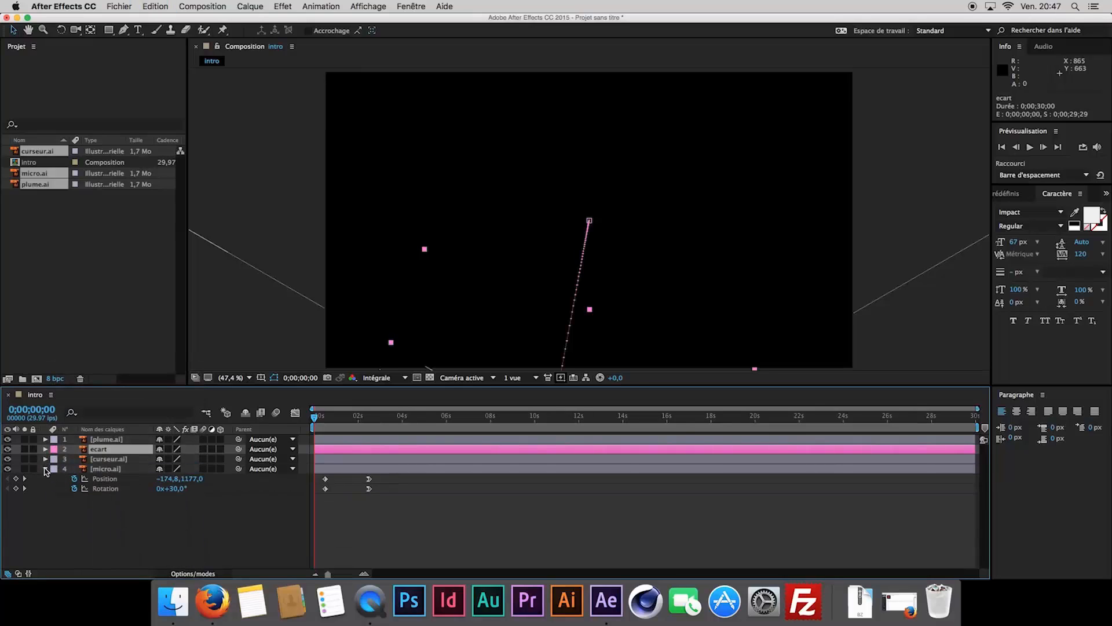
{"action": "left_click", "coordinate": [45, 469]}
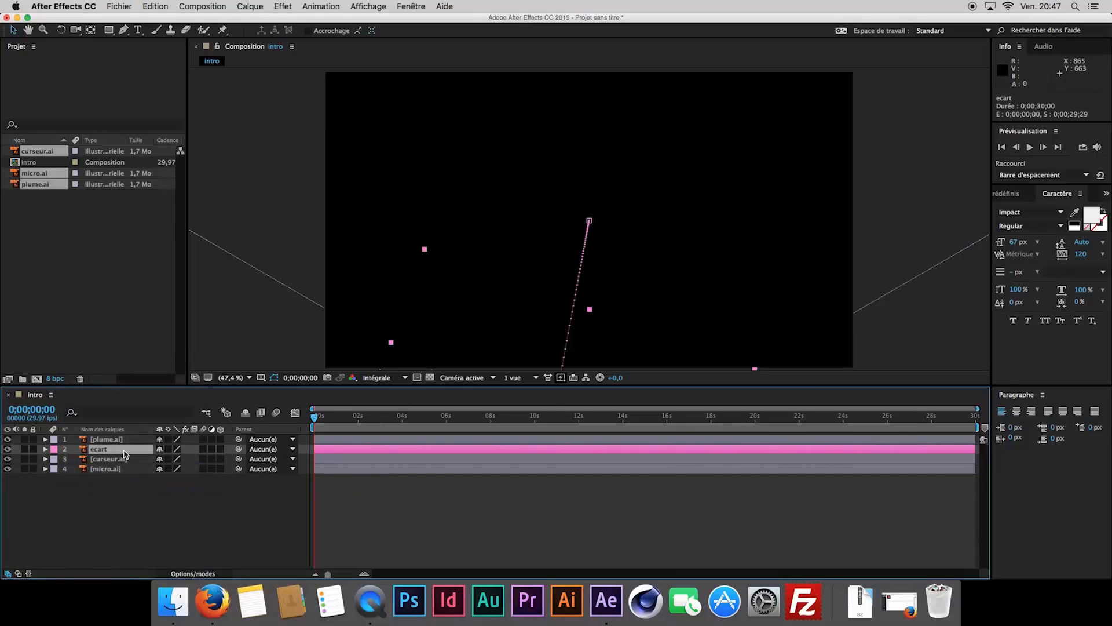
- Create shapes from the ecart vector layer and place the resulting shape layer directly below plume.ai with the Fuchsia label
{"action": "left_click", "coordinate": [250, 5]}
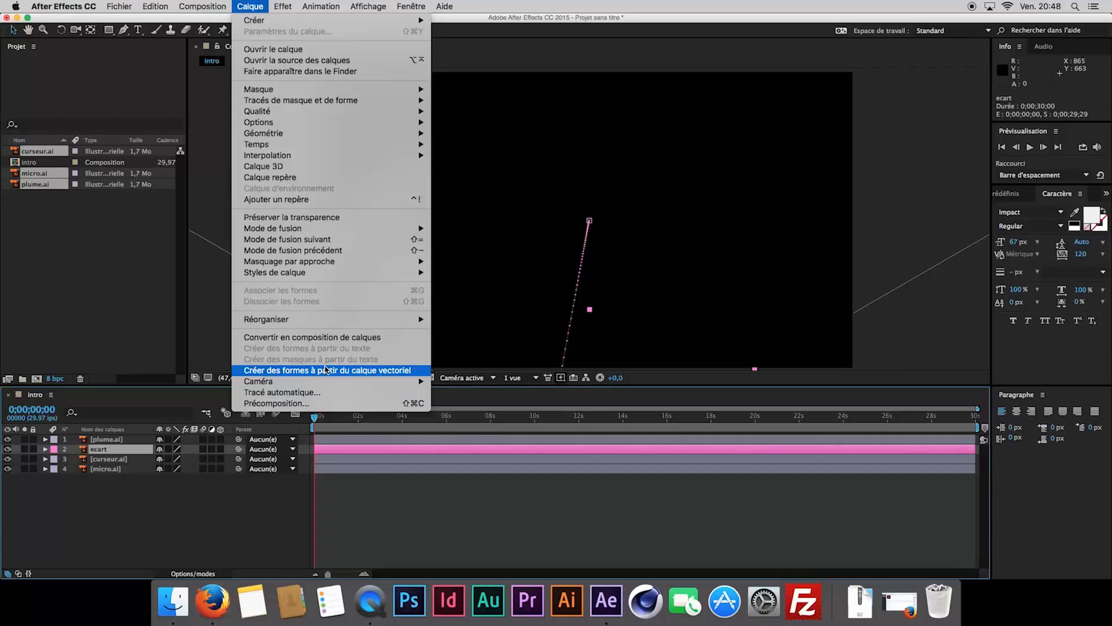
{"action": "left_click", "coordinate": [326, 370]}
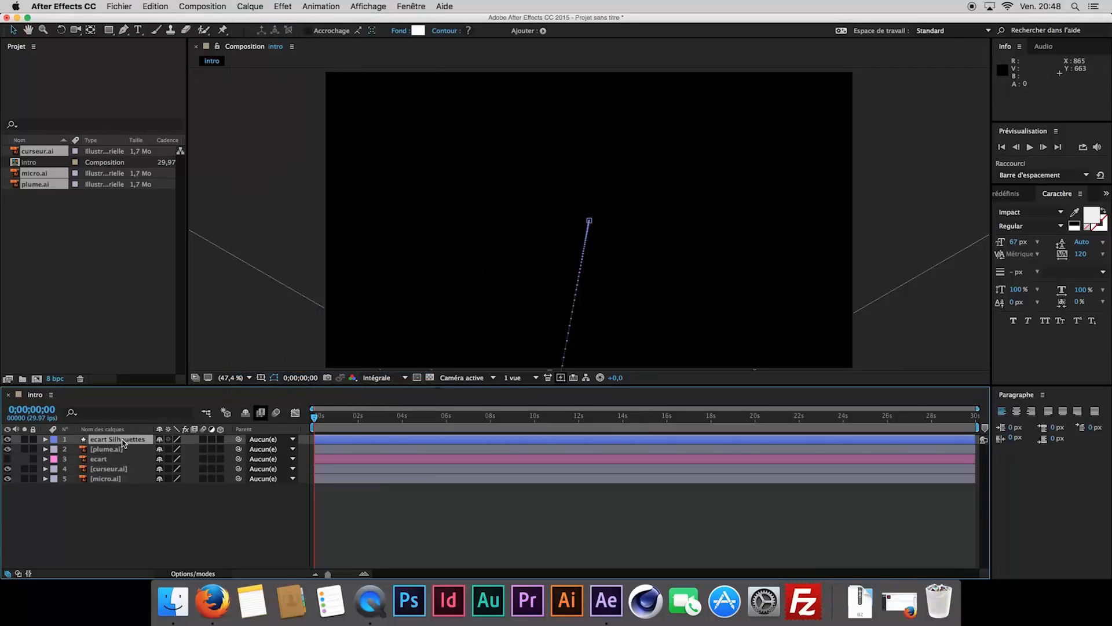
{"action": "left_click_drag", "start_coordinate": [123, 442], "coordinate": [124, 450]}
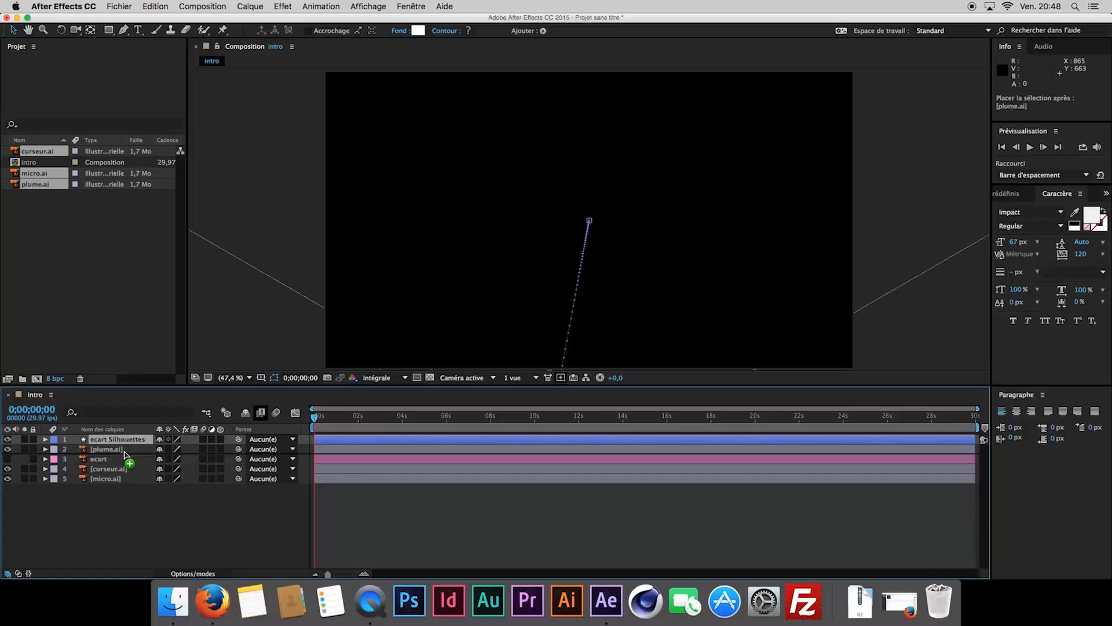
{"action": "left_click_drag", "start_coordinate": [125, 453], "coordinate": [125, 452]}
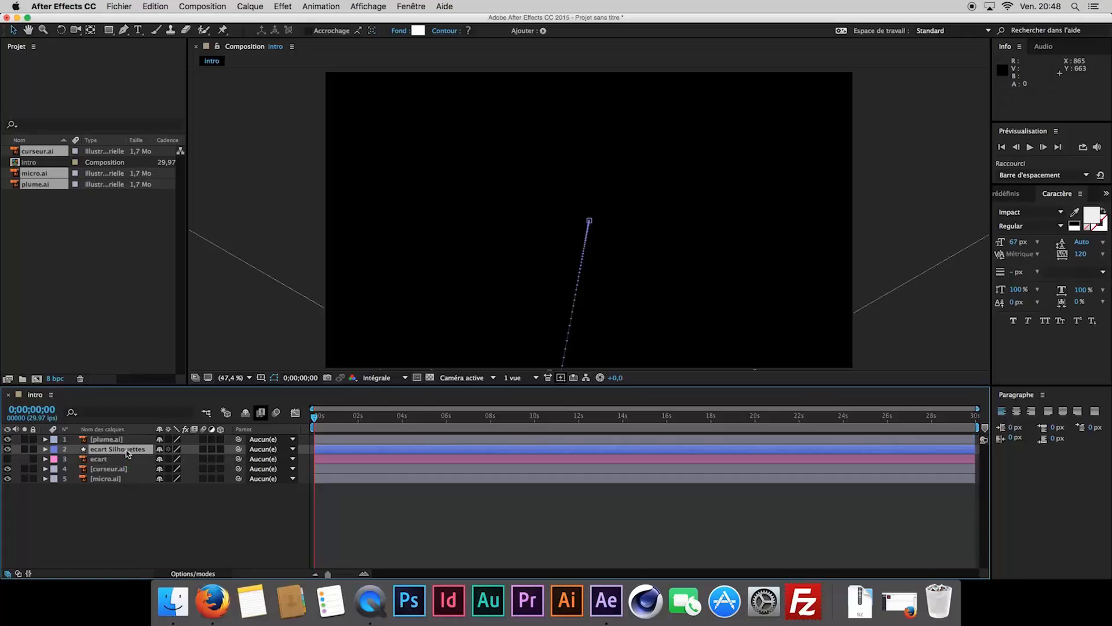
{"action": "left_click", "coordinate": [58, 454]}
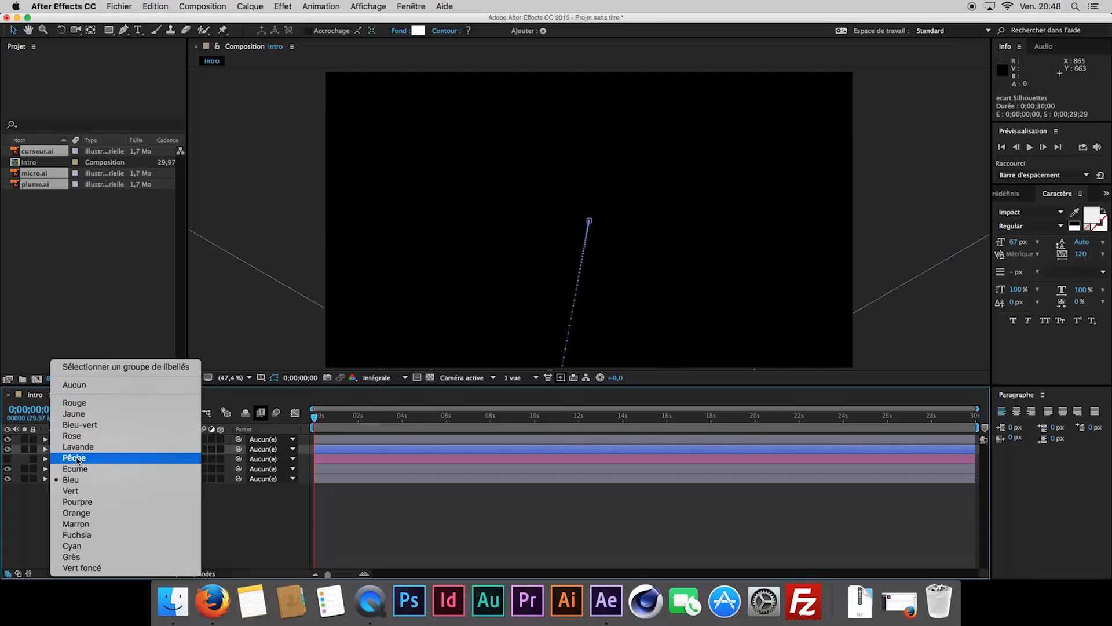
{"action": "left_click", "coordinate": [115, 534]}
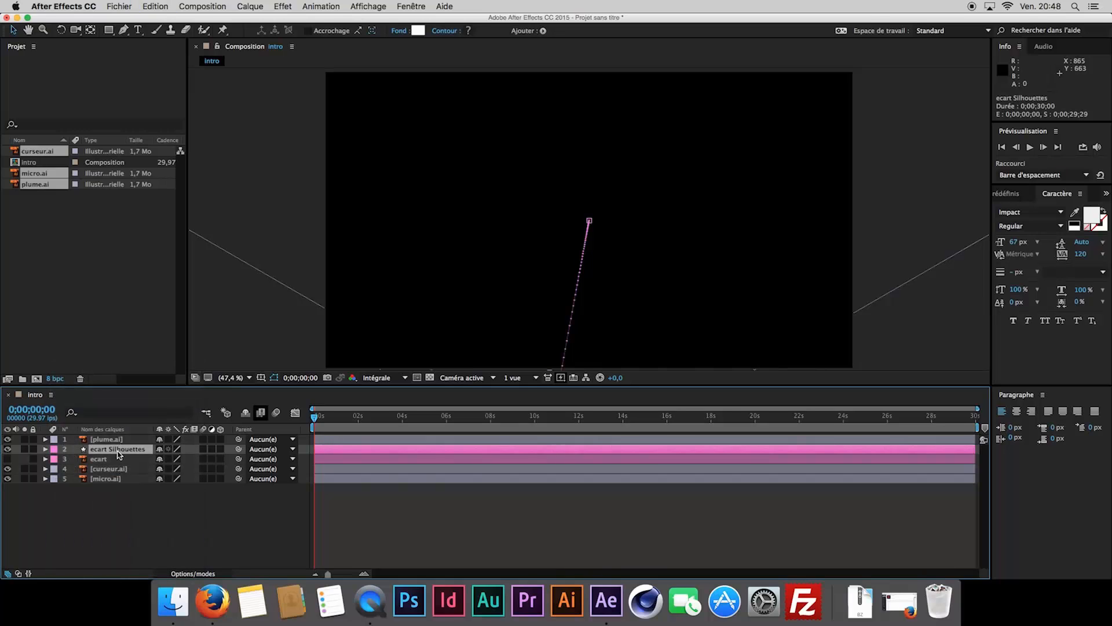
- At 0;00;03;02, expand the ecart Silhouettes contents and examine Groupe 2, the base of the pen nib, up close
{"action": "left_click_drag", "start_coordinate": [319, 421], "coordinate": [382, 421]}
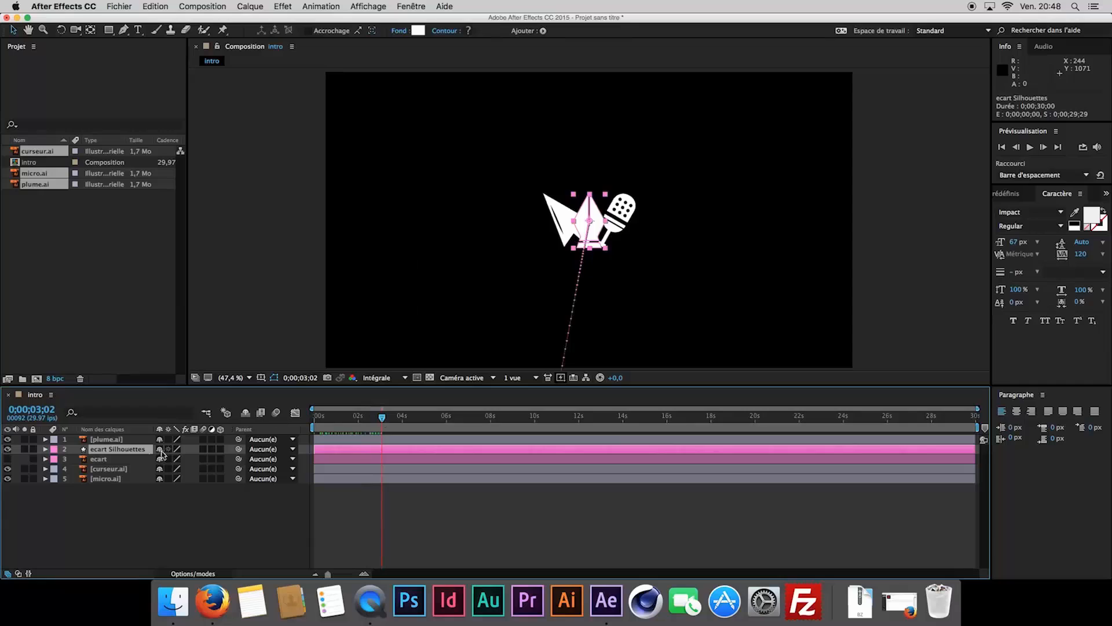
{"action": "left_click", "coordinate": [46, 449]}
{"action": "left_click", "coordinate": [55, 459]}
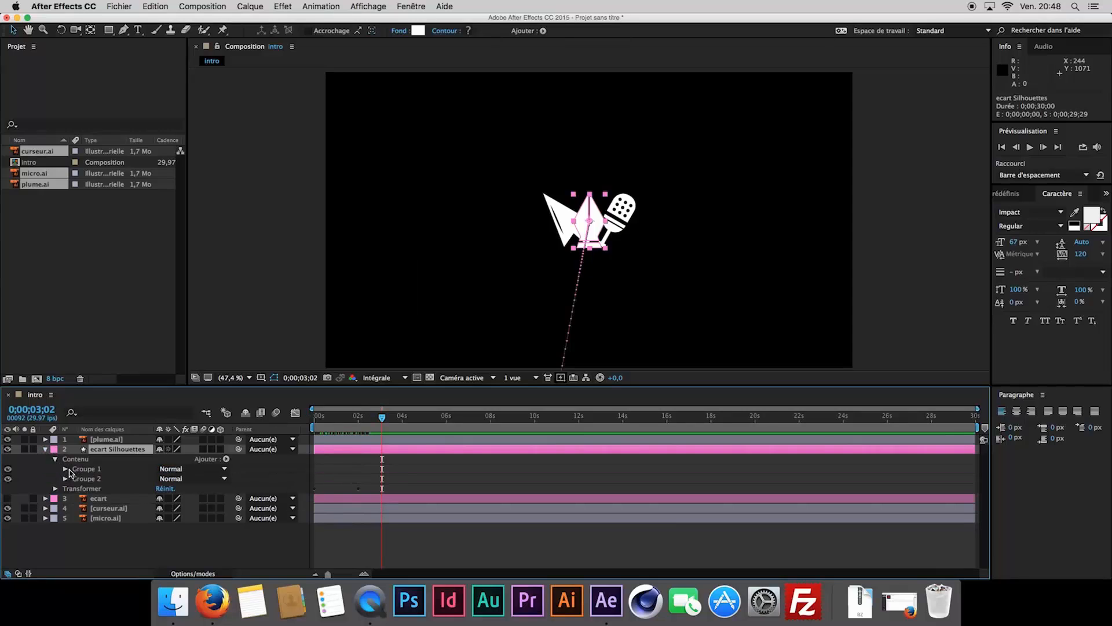
{"action": "left_click", "coordinate": [84, 478]}
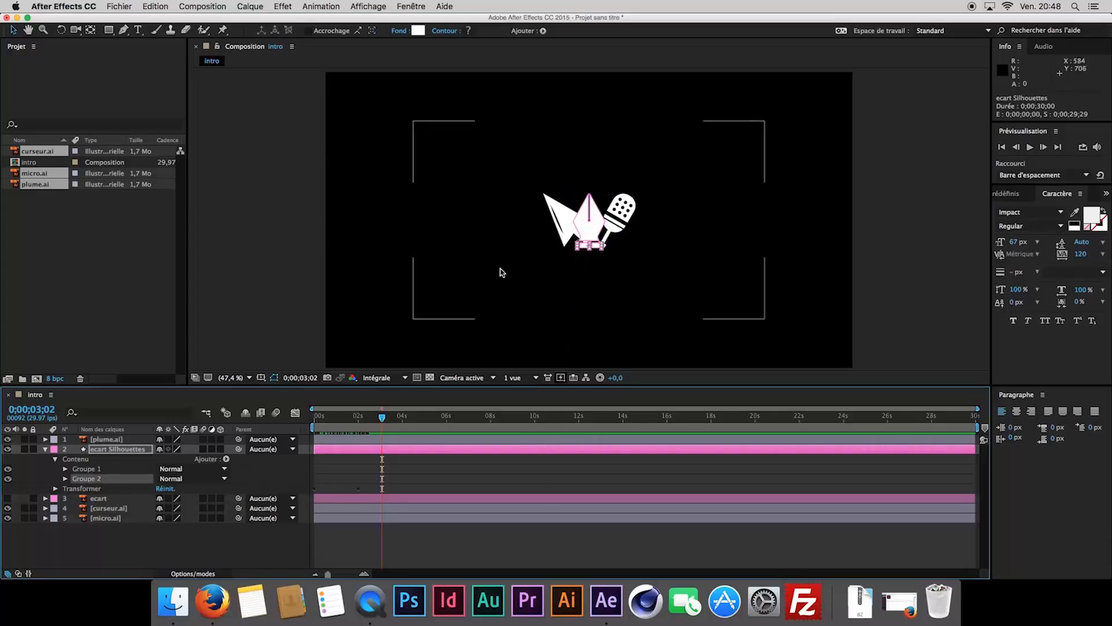
{"action": "key", "text": "period"}
{"action": "key", "text": "period"}
{"action": "key", "text": "period"}
{"action": "key", "text": "period"}
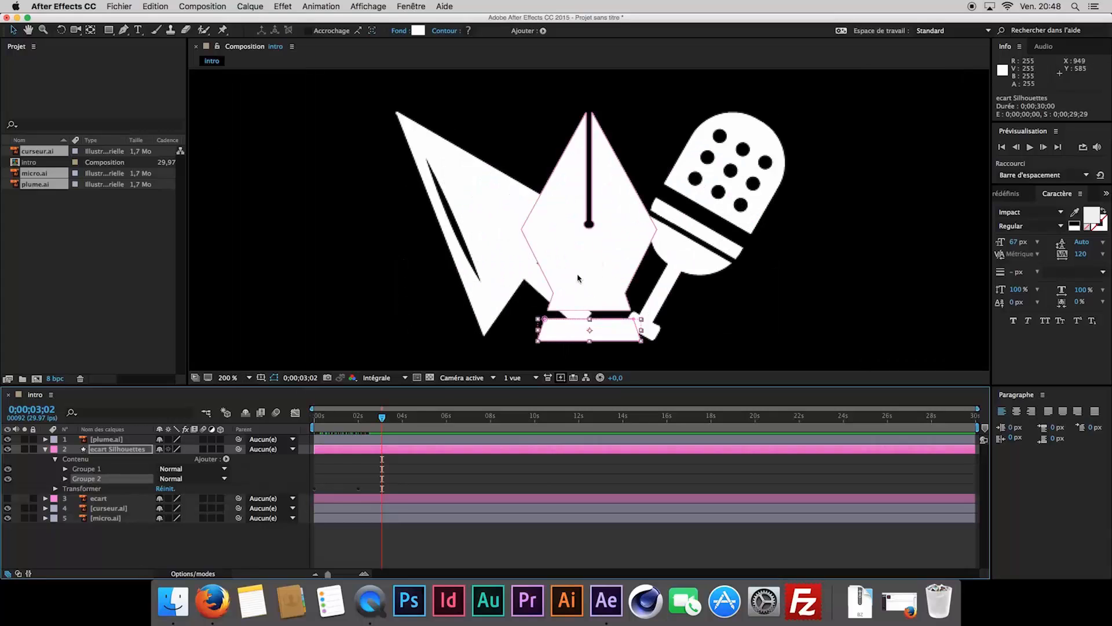
- Move the two lower corner vertices of Groupe 1 down onto Groupe 2's upper corners to close the gap in the nib shape
{"action": "left_click", "coordinate": [117, 469]}
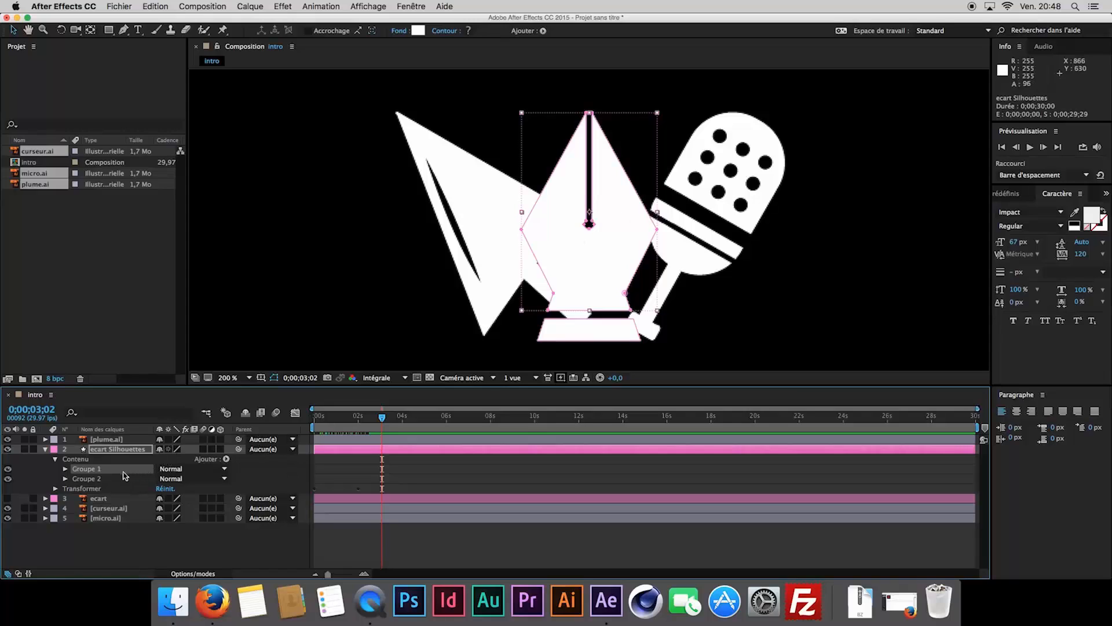
{"action": "key", "text": "period"}
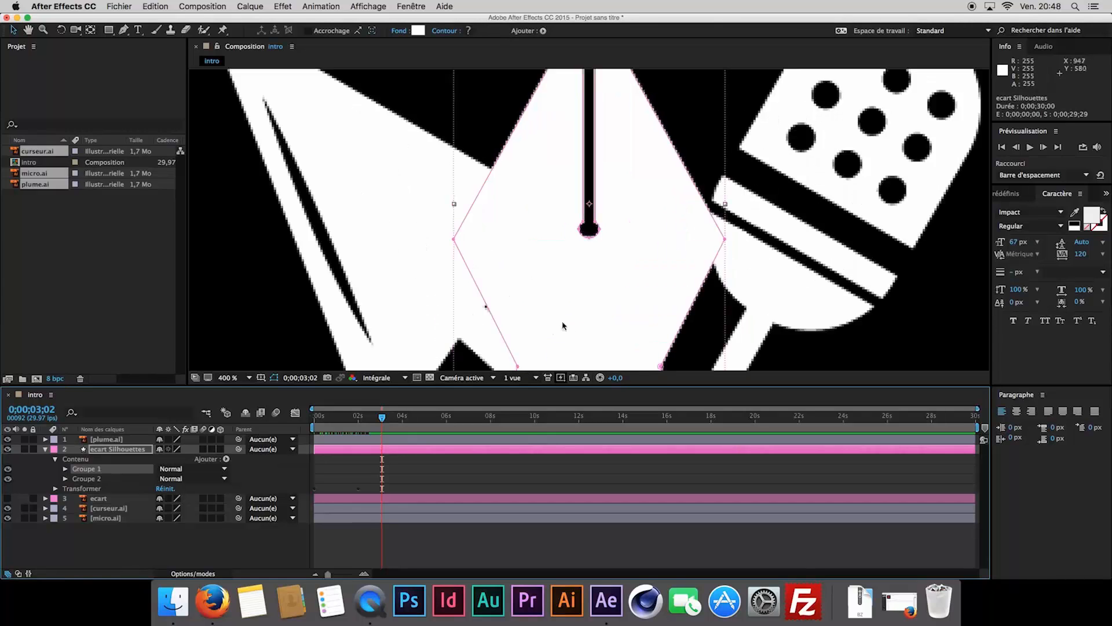
{"action": "key", "text": "h"}
{"action": "left_click_drag", "start_coordinate": [594, 247], "coordinate": [492, 168]}
{"action": "key", "text": "period"}
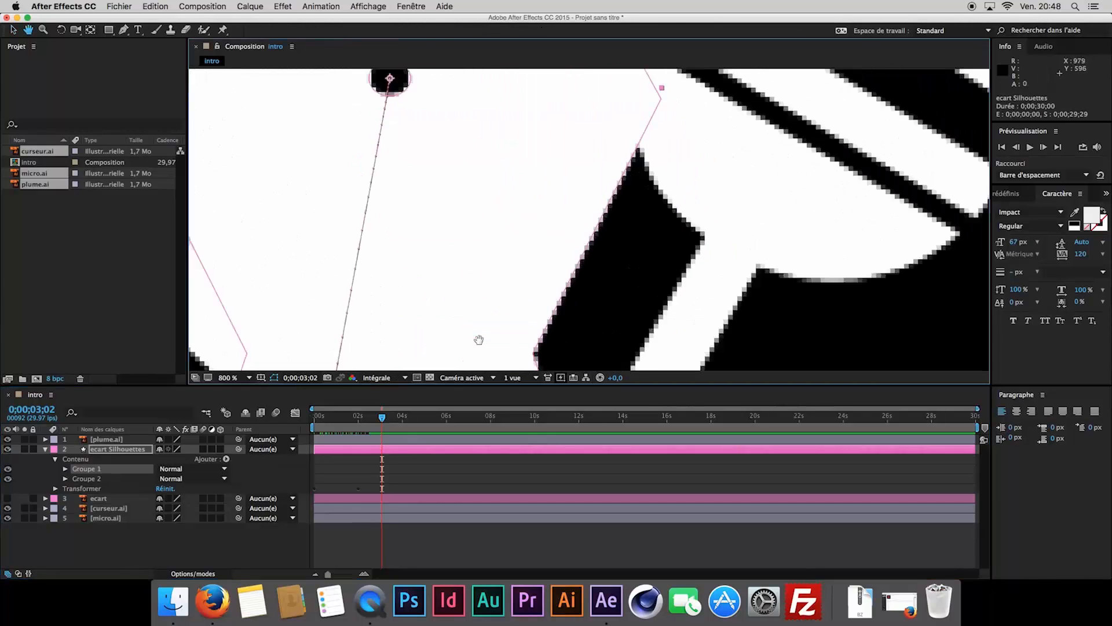
{"action": "left_click_drag", "start_coordinate": [479, 339], "coordinate": [519, 205]}
{"action": "key", "text": "v"}
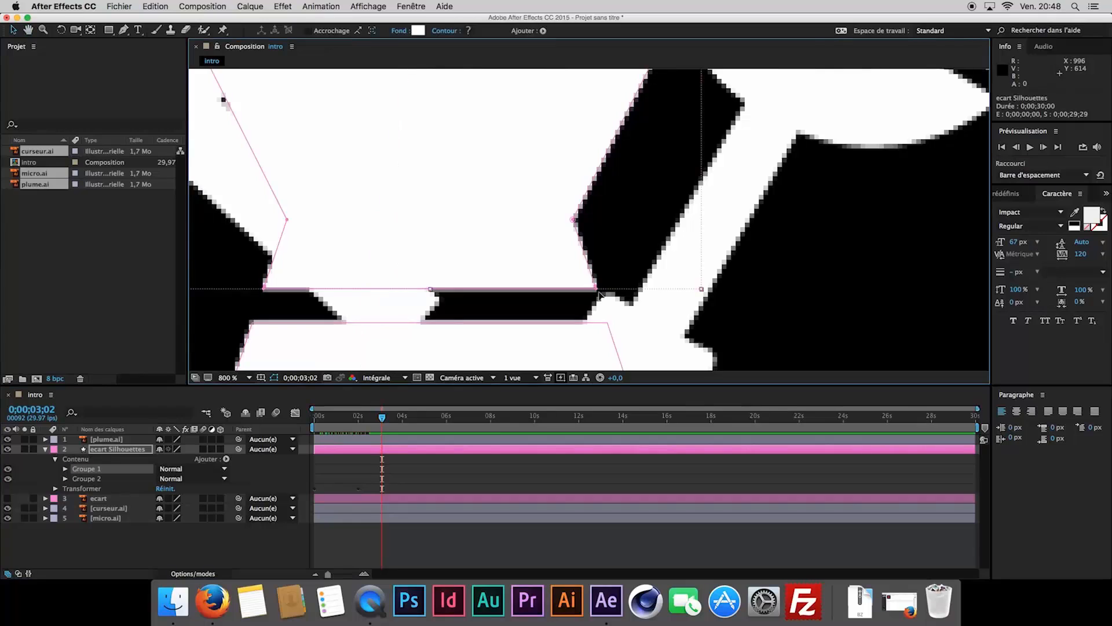
{"action": "left_click", "coordinate": [597, 293]}
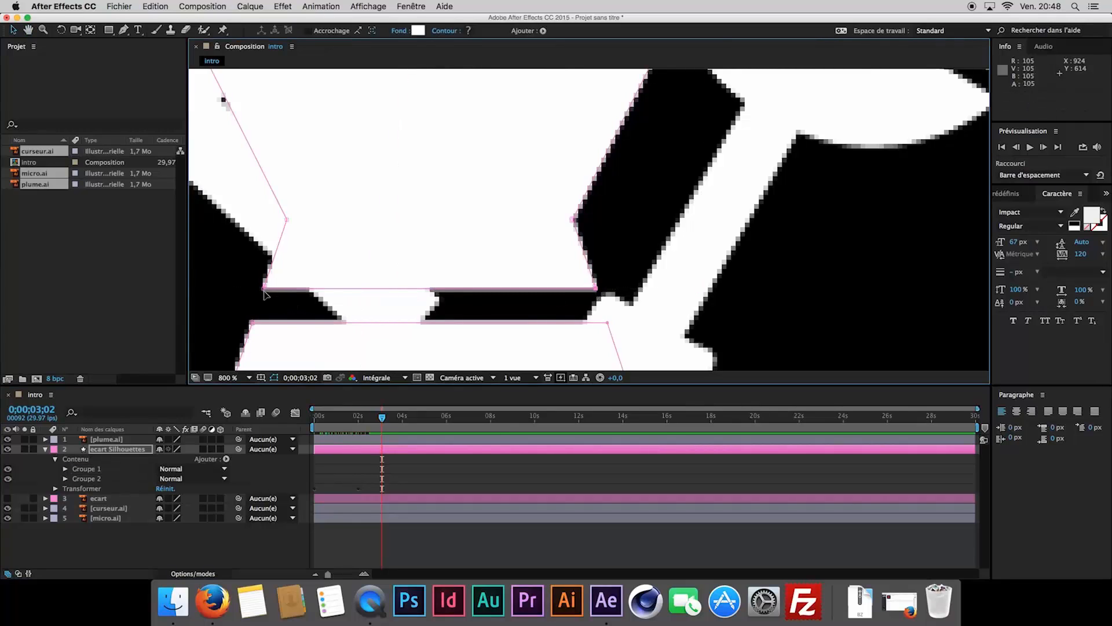
{"action": "left_click_drag", "start_coordinate": [596, 293], "coordinate": [608, 327]}
{"action": "key", "text": "super+z"}
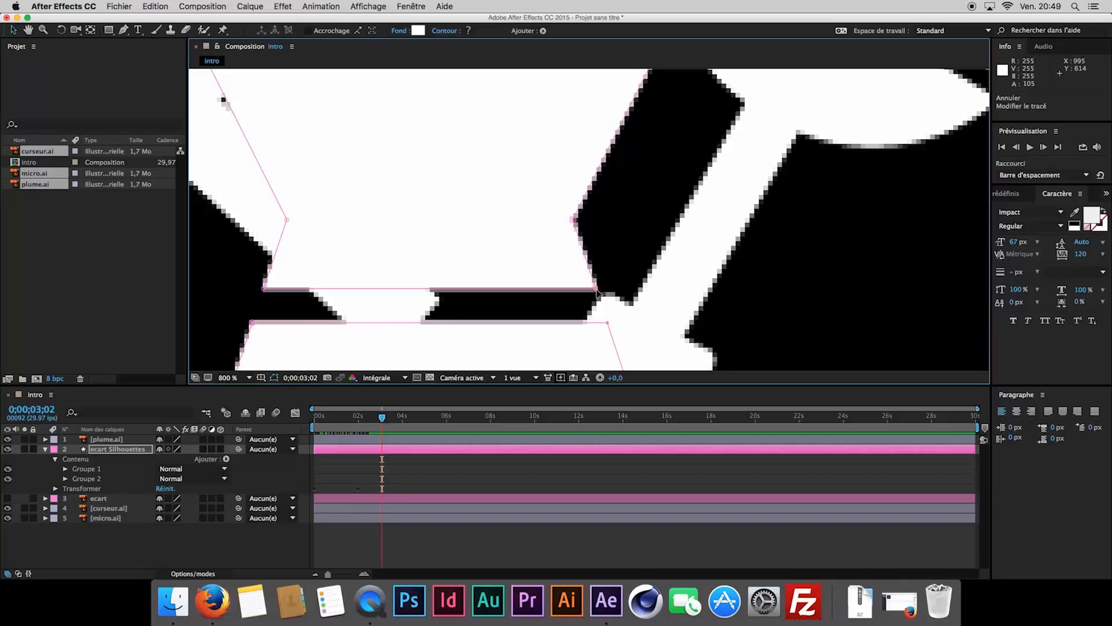
{"action": "left_click_drag", "start_coordinate": [597, 290], "coordinate": [609, 328]}
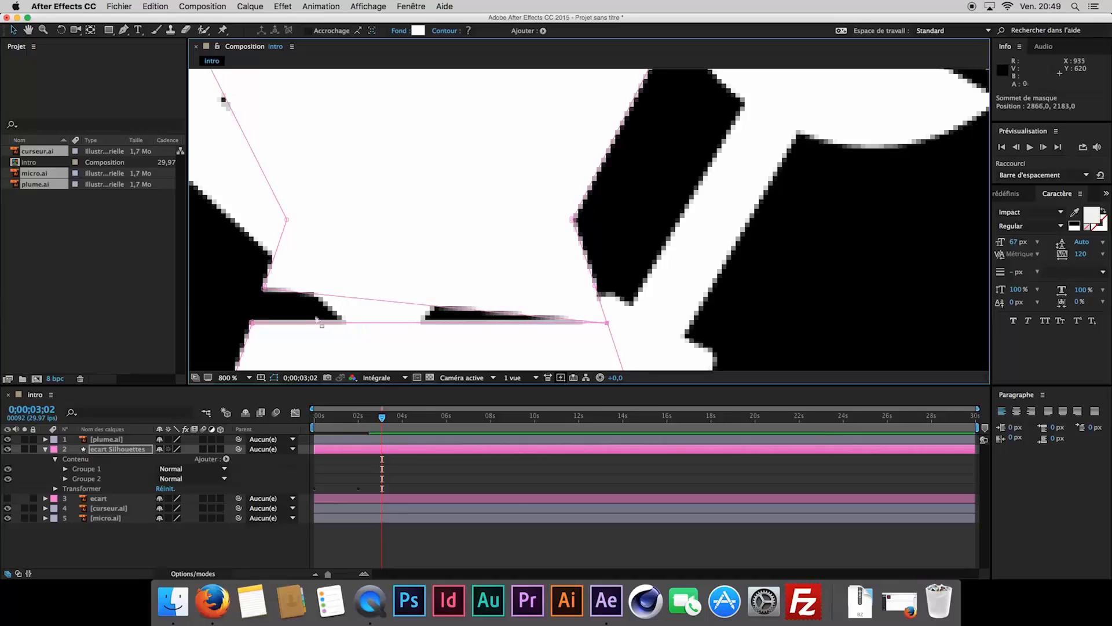
{"action": "left_click_drag", "start_coordinate": [264, 288], "coordinate": [251, 324]}
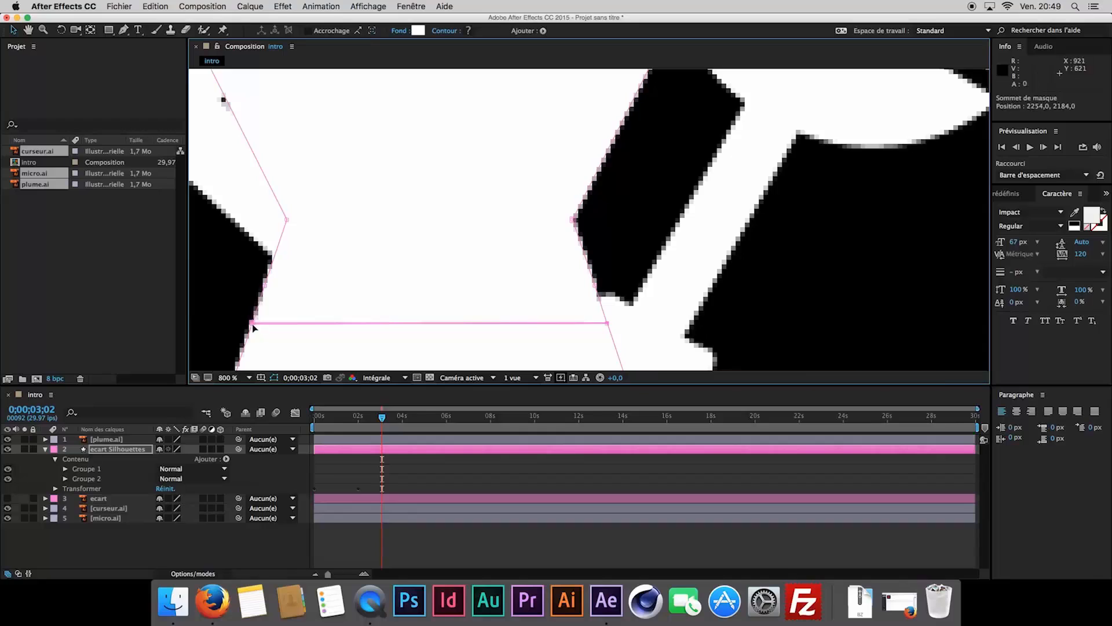
- Fit the composition in the viewer and change the ecart Silhouettes fill colour to black
{"action": "left_click", "coordinate": [239, 378]}
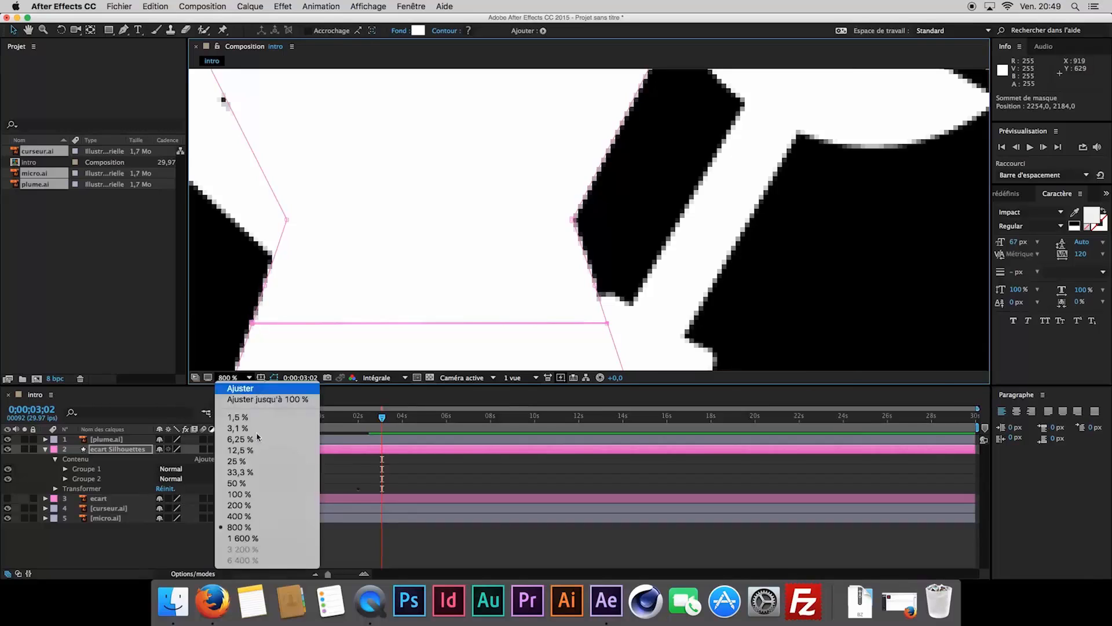
{"action": "left_click", "coordinate": [254, 388]}
{"action": "left_click", "coordinate": [290, 542]}
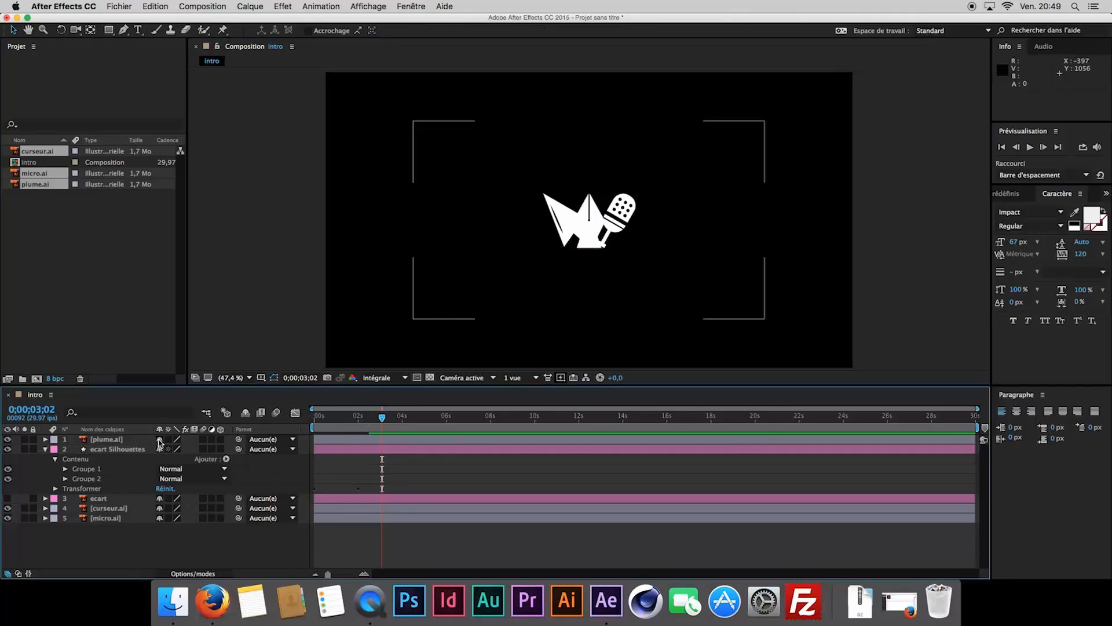
{"action": "left_click", "coordinate": [579, 237]}
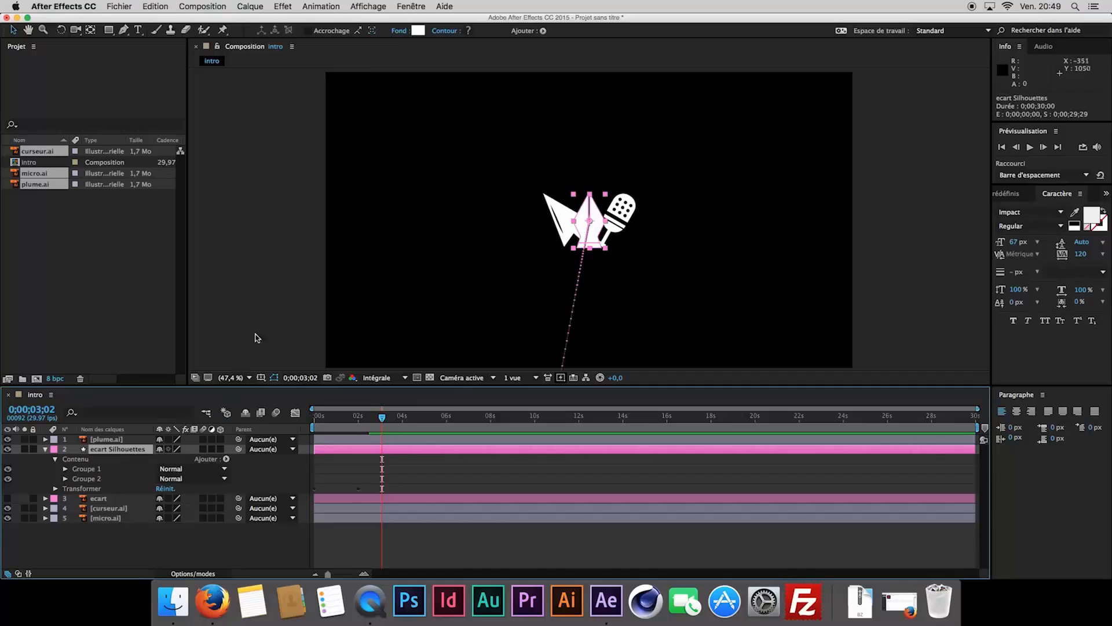
{"action": "left_click", "coordinate": [418, 31]}
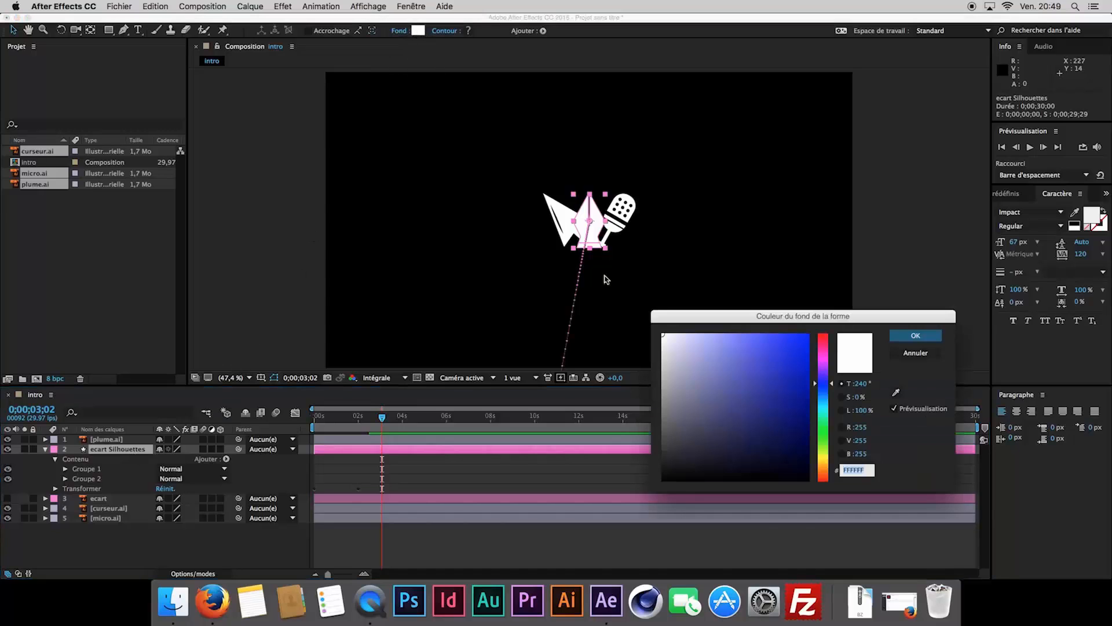
{"action": "left_click_drag", "start_coordinate": [729, 423], "coordinate": [831, 488]}
{"action": "key", "text": "Return"}
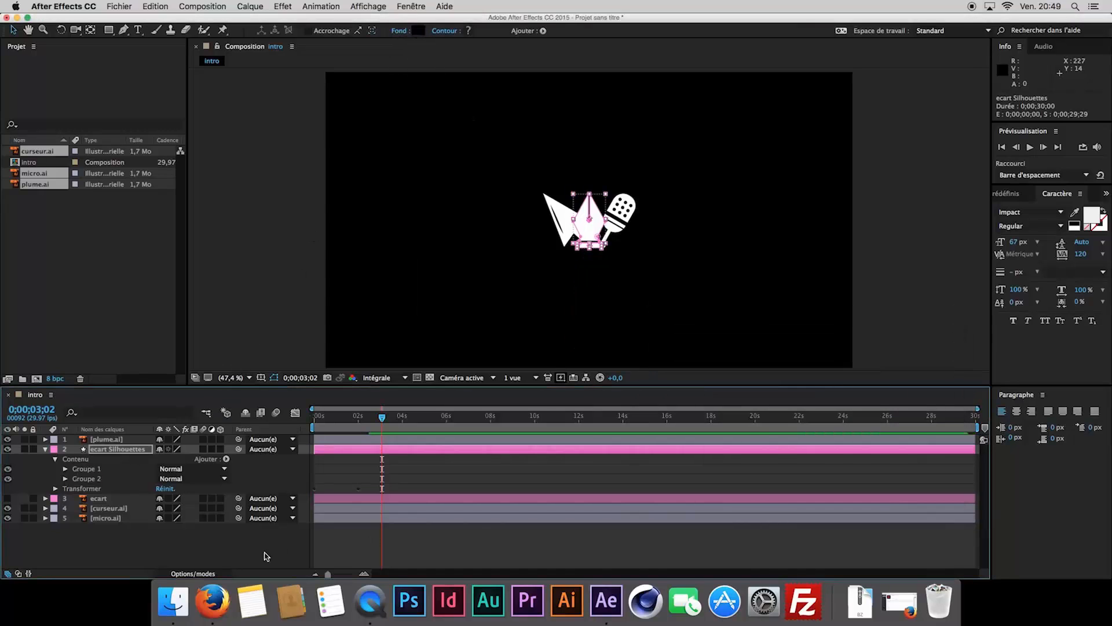
{"action": "left_click", "coordinate": [264, 553]}
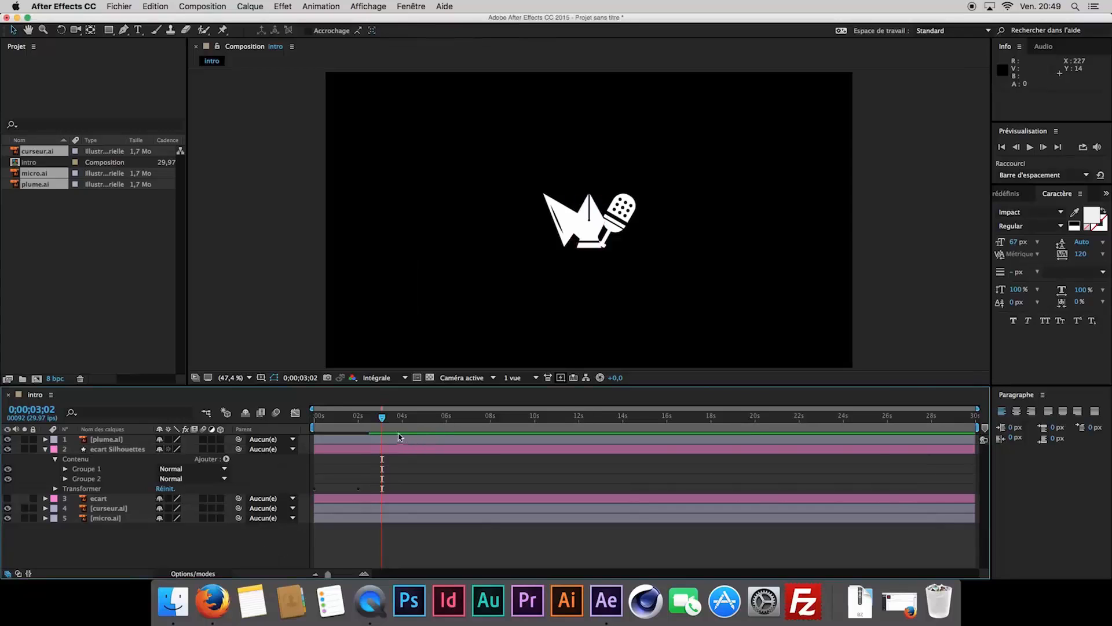
- At 0;00;01;21, delete the Groupe 1 vertices that form the round hole at the end of the nib slit
{"action": "mouse_move", "coordinate": [382, 423]}
{"action": "left_mouse_down"}
{"action": "mouse_move", "coordinate": [348, 423]}
{"action": "mouse_move", "coordinate": [363, 428]}
{"action": "left_mouse_up"}
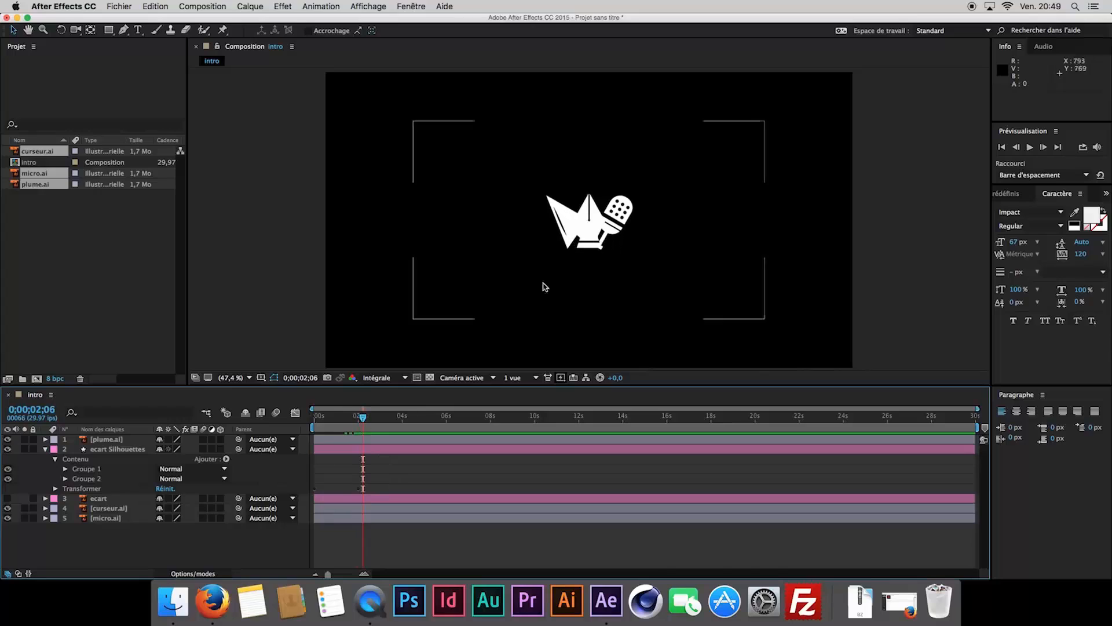
{"action": "scroll", "coordinate": [588, 221], "scroll_direction": "up", "scroll_amount": 4}
{"action": "left_click", "coordinate": [618, 212]}
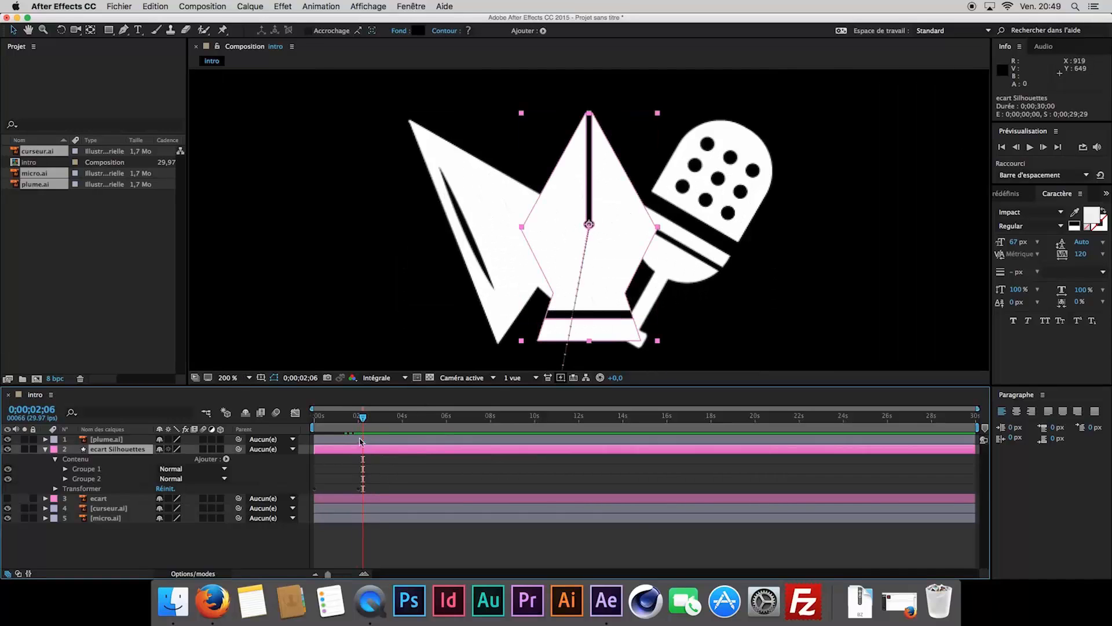
{"action": "left_click_drag", "start_coordinate": [363, 420], "coordinate": [352, 421]}
{"action": "scroll", "coordinate": [611, 210], "scroll_direction": "up", "scroll_amount": 1}
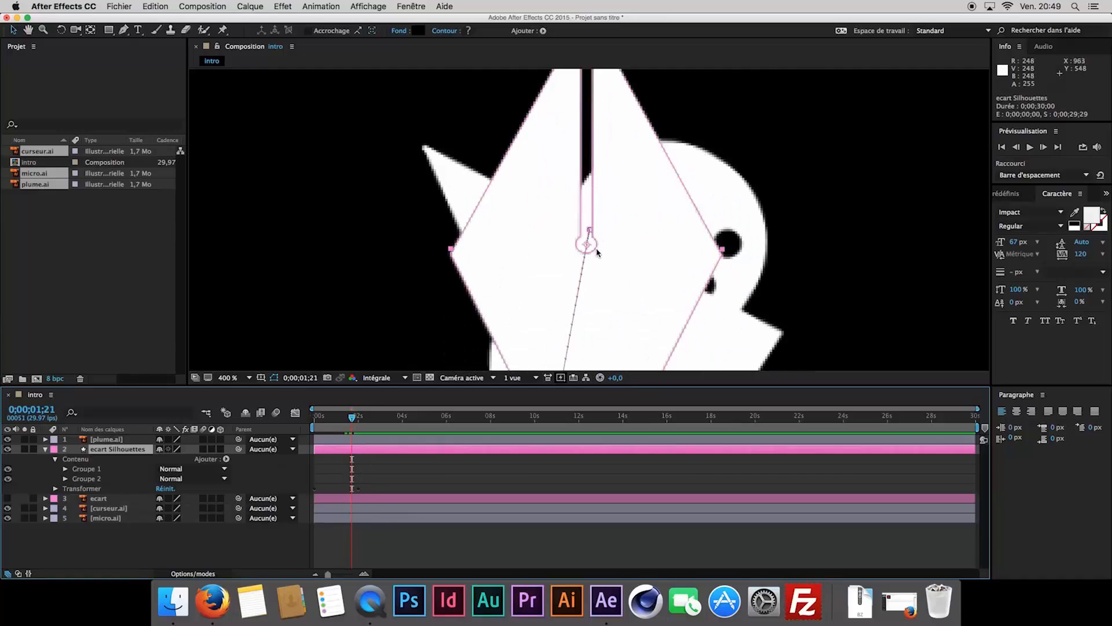
{"action": "scroll", "coordinate": [590, 226], "scroll_direction": "up", "scroll_amount": 1}
{"action": "left_click", "coordinate": [114, 466]}
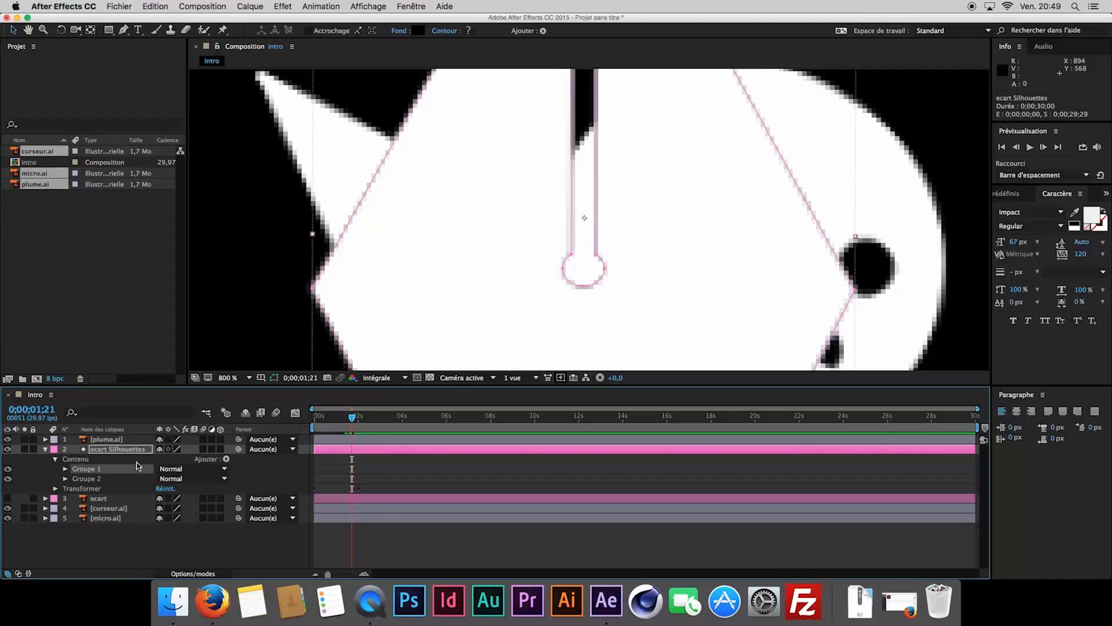
{"action": "left_click", "coordinate": [585, 287]}
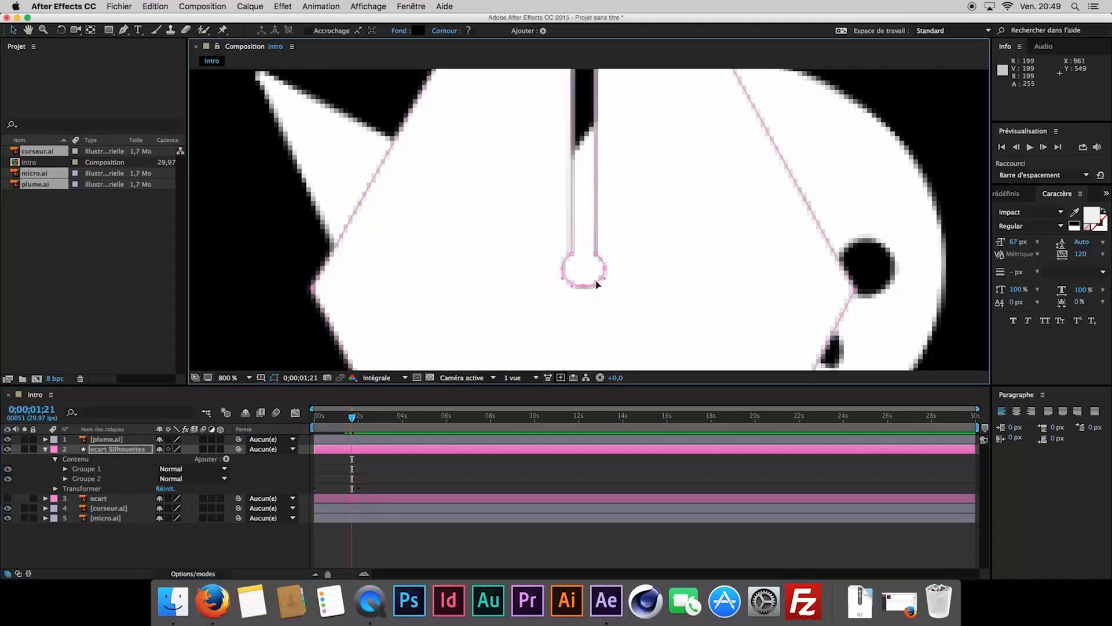
{"action": "key", "text": "Delete"}
{"action": "left_click", "coordinate": [604, 269]}
{"action": "key", "text": "Delete"}
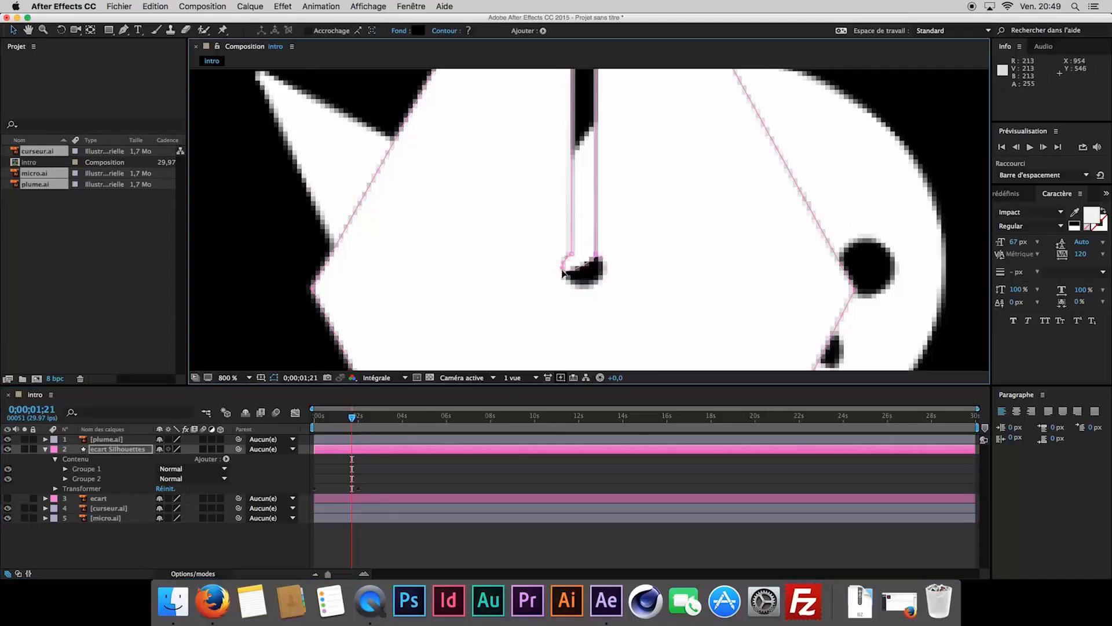
{"action": "key", "text": "super+z"}
{"action": "key", "text": "super+z"}
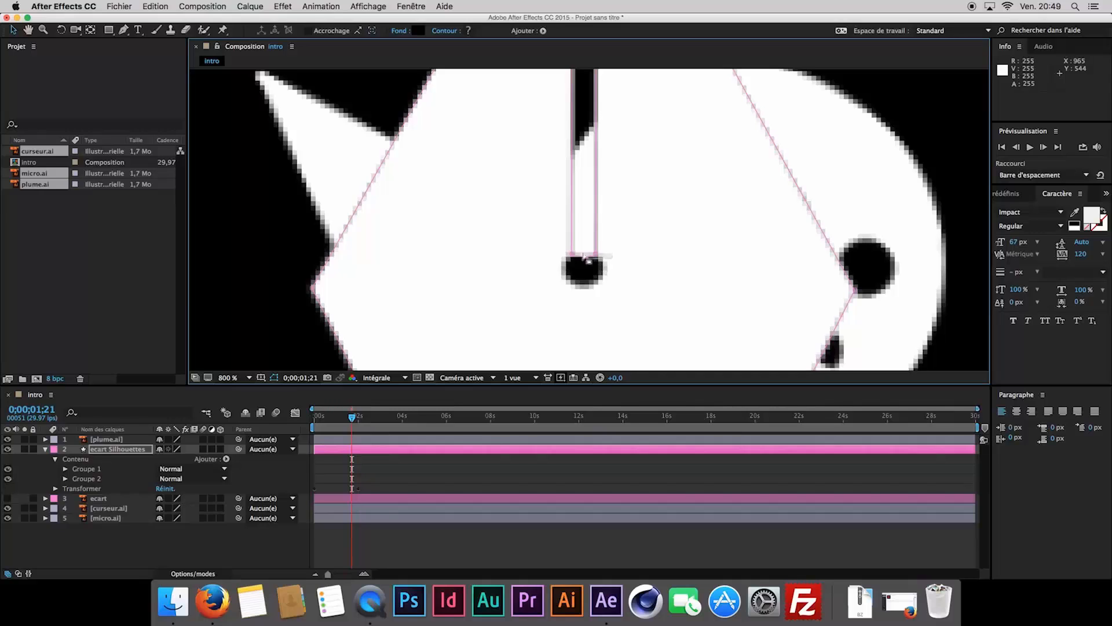
- Shorten the Groupe 1 slit by moving its lower end vertices up towards the nib tip, and fit the composition in the viewer
{"action": "left_click_drag", "start_coordinate": [642, 244], "coordinate": [632, 320]}
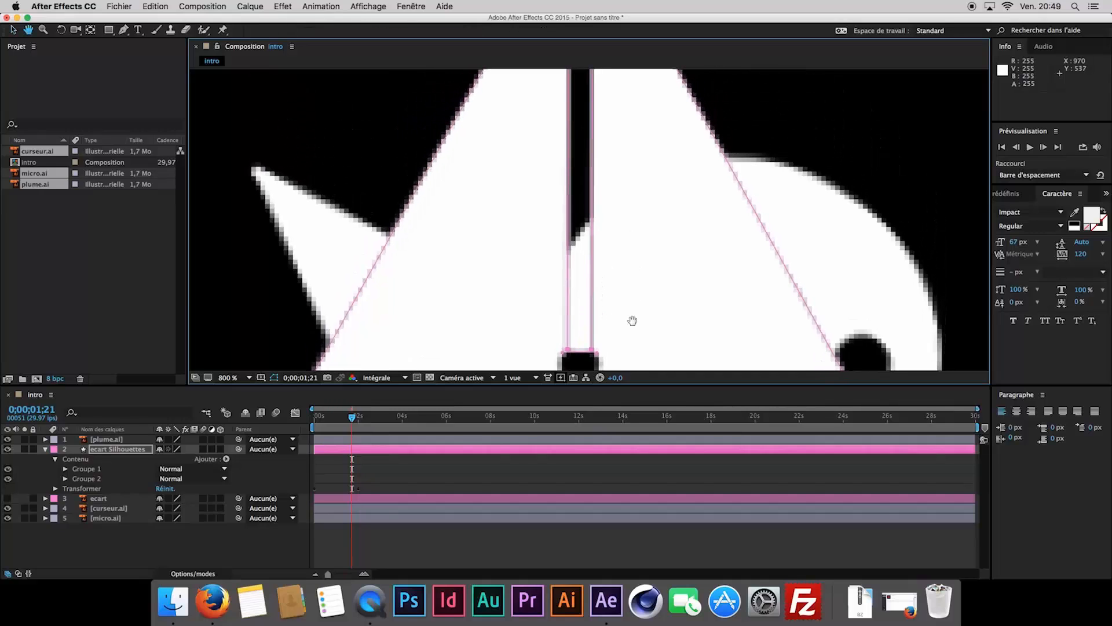
{"action": "left_click_drag", "start_coordinate": [592, 351], "coordinate": [591, 105]}
{"action": "left_click", "coordinate": [232, 377]}
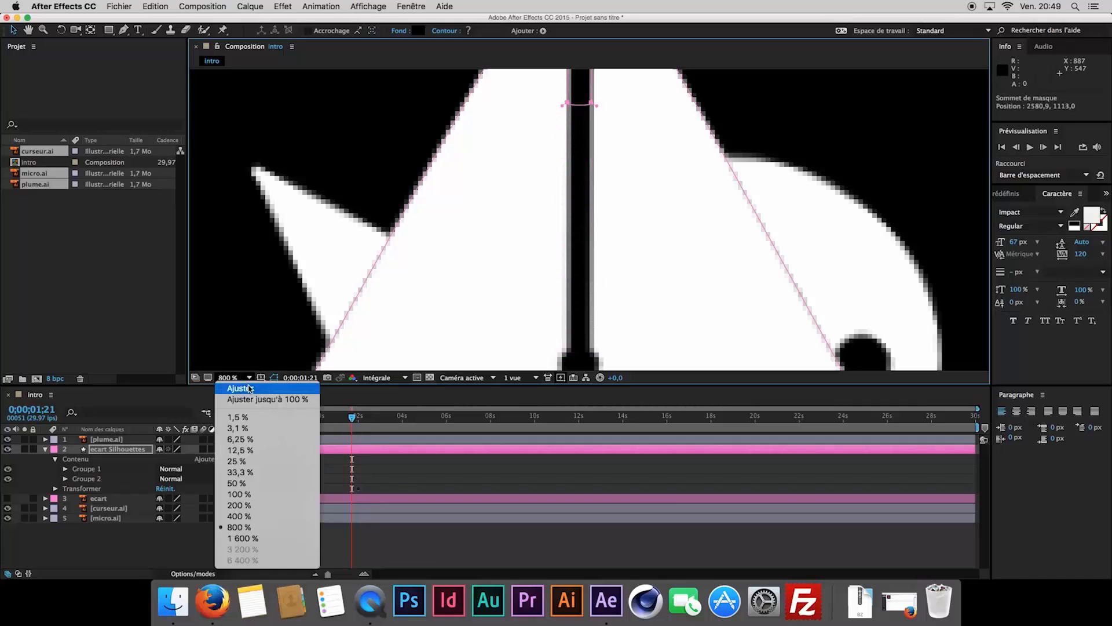
{"action": "left_click", "coordinate": [232, 383]}
{"action": "left_click", "coordinate": [268, 544]}
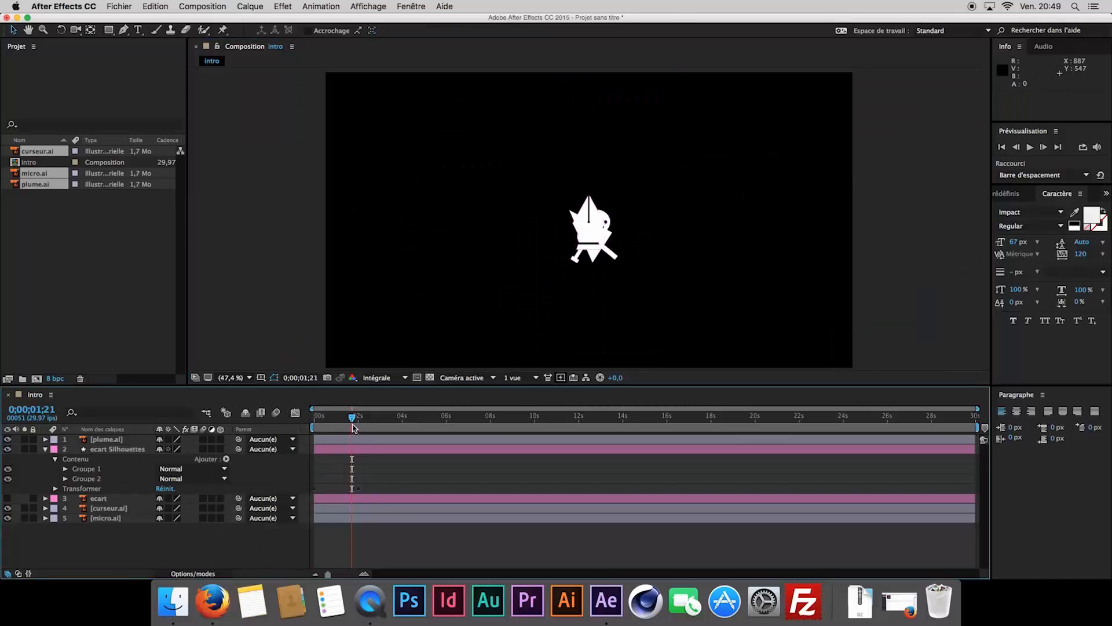
- At 0;00;01;27, show the Echelle property of the ecart Silhouettes layer and unlink its width and height proportions
{"action": "mouse_move", "coordinate": [352, 416]}
{"action": "left_mouse_down"}
{"action": "mouse_move", "coordinate": [336, 417]}
{"action": "mouse_move", "coordinate": [365, 419]}
{"action": "mouse_move", "coordinate": [345, 420]}
{"action": "mouse_move", "coordinate": [356, 420]}
{"action": "left_mouse_up"}
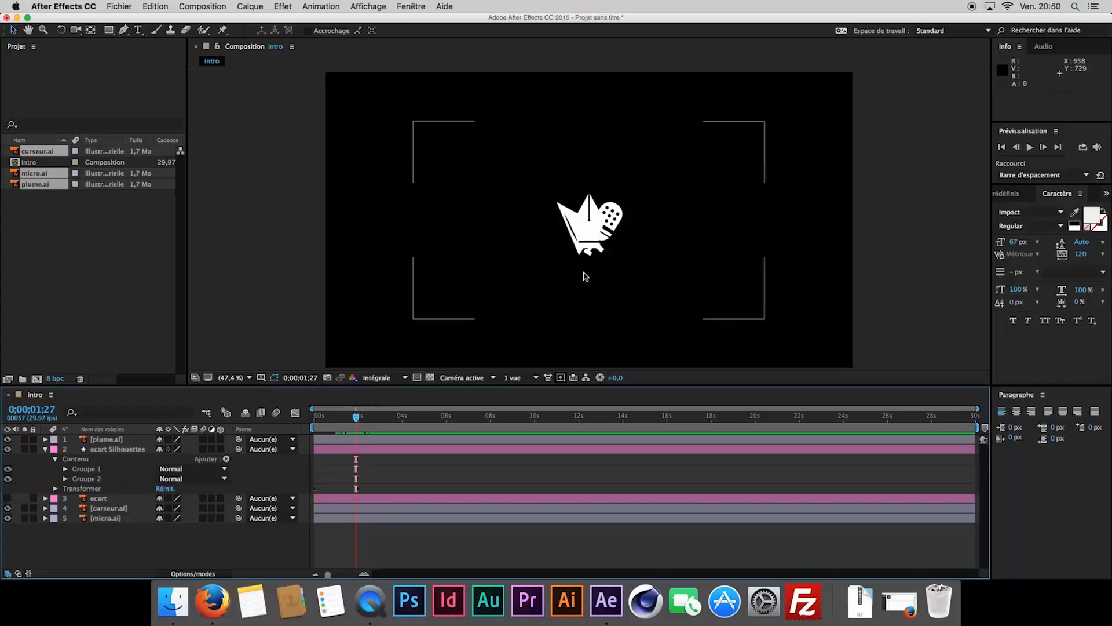
{"action": "scroll", "coordinate": [588, 242], "scroll_direction": "up", "scroll_amount": 4}
{"action": "left_click", "coordinate": [165, 490]}
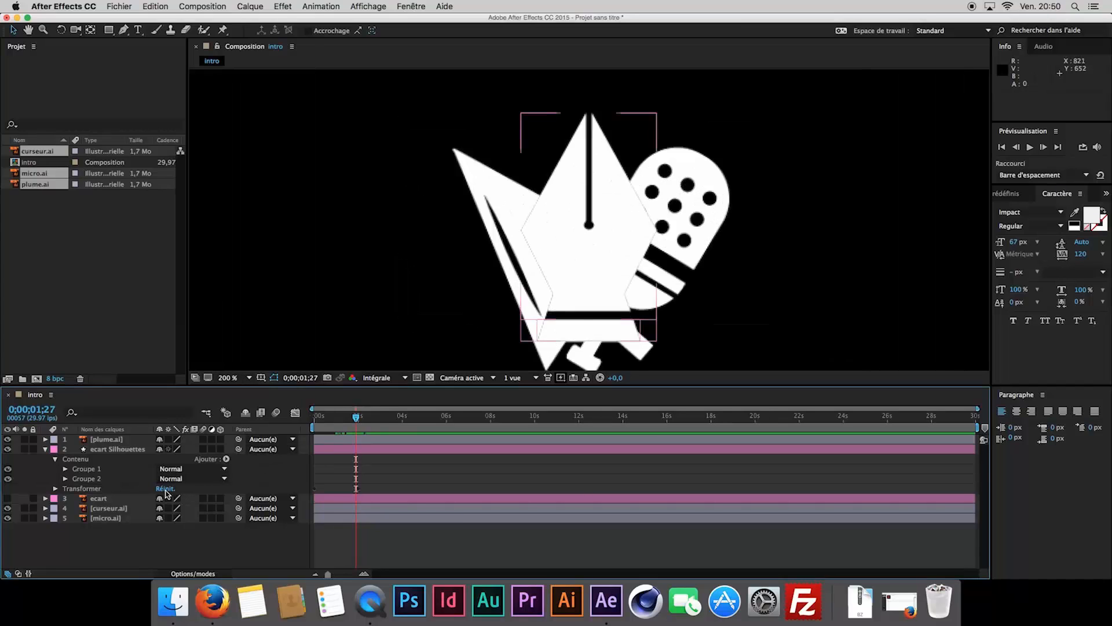
{"action": "left_click", "coordinate": [113, 469]}
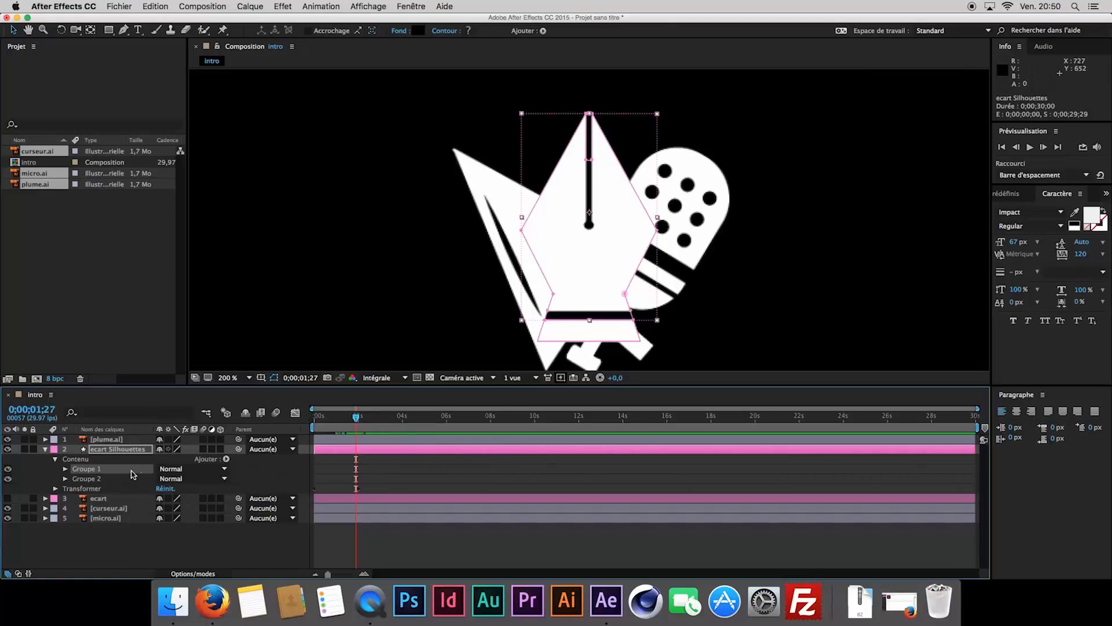
{"action": "left_click", "coordinate": [133, 450]}
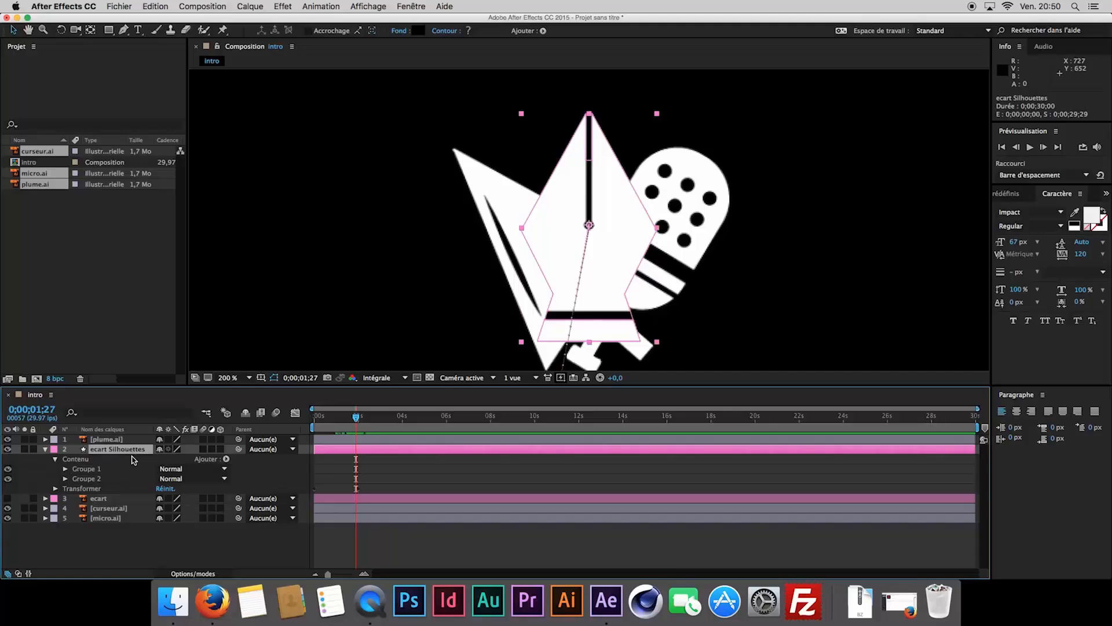
{"action": "key", "text": "s"}
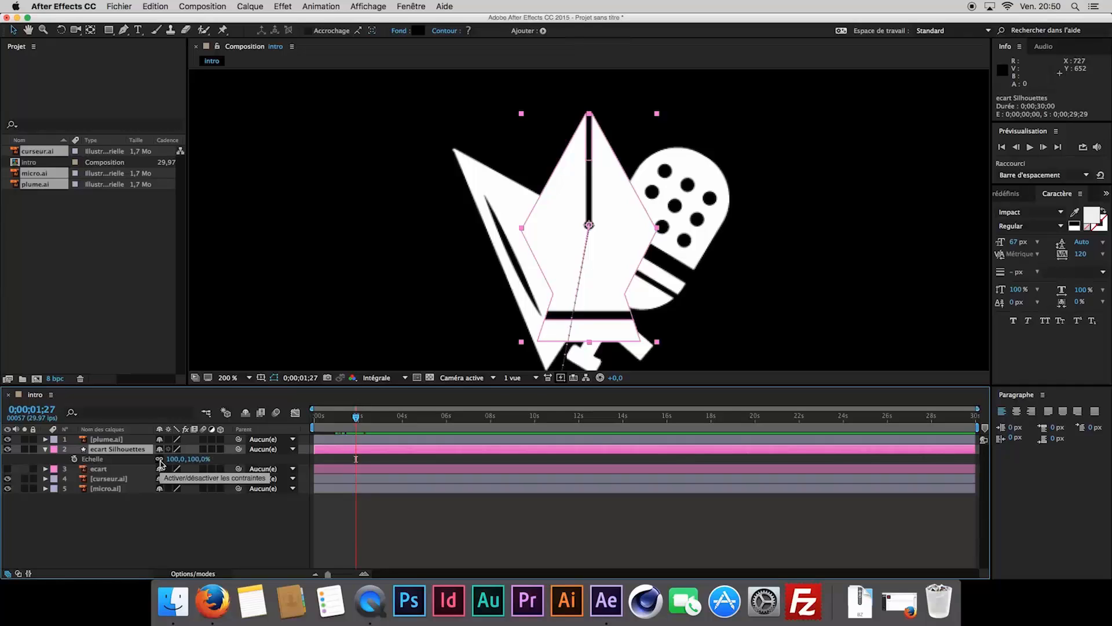
{"action": "left_click", "coordinate": [160, 459]}
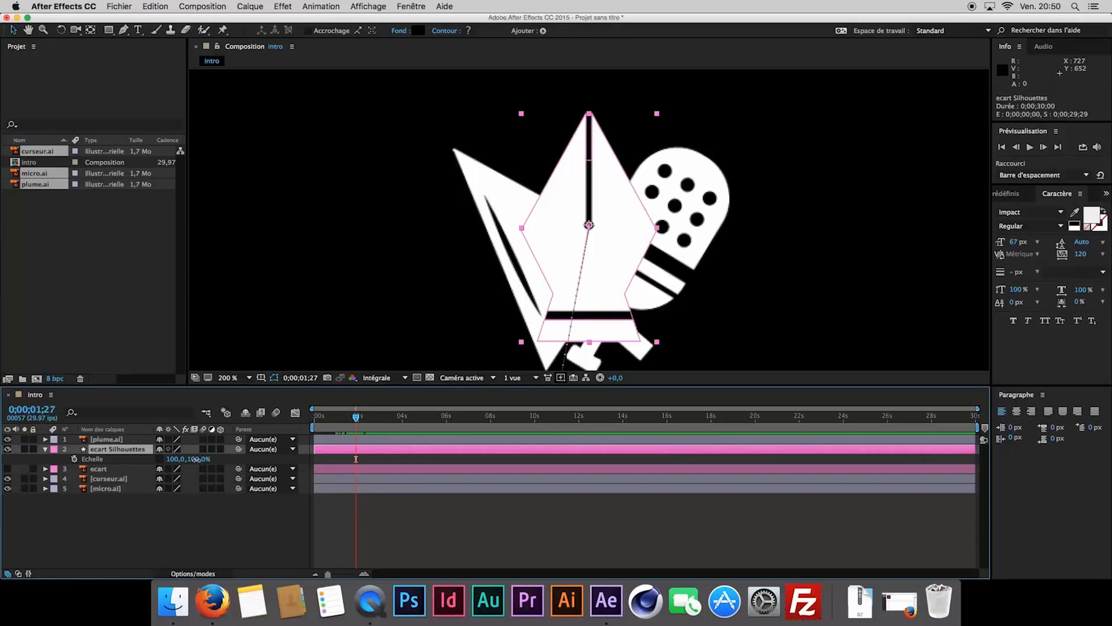
- Scale the ecart Silhouettes layer to 125 % horizontally and 115 % vertically to form a black border around the nib
{"action": "mouse_move", "coordinate": [195, 459]}
{"action": "left_mouse_down"}
{"action": "mouse_move", "coordinate": [179, 460]}
{"action": "mouse_move", "coordinate": [190, 464]}
{"action": "left_mouse_up"}
{"action": "key", "text": "super+z"}
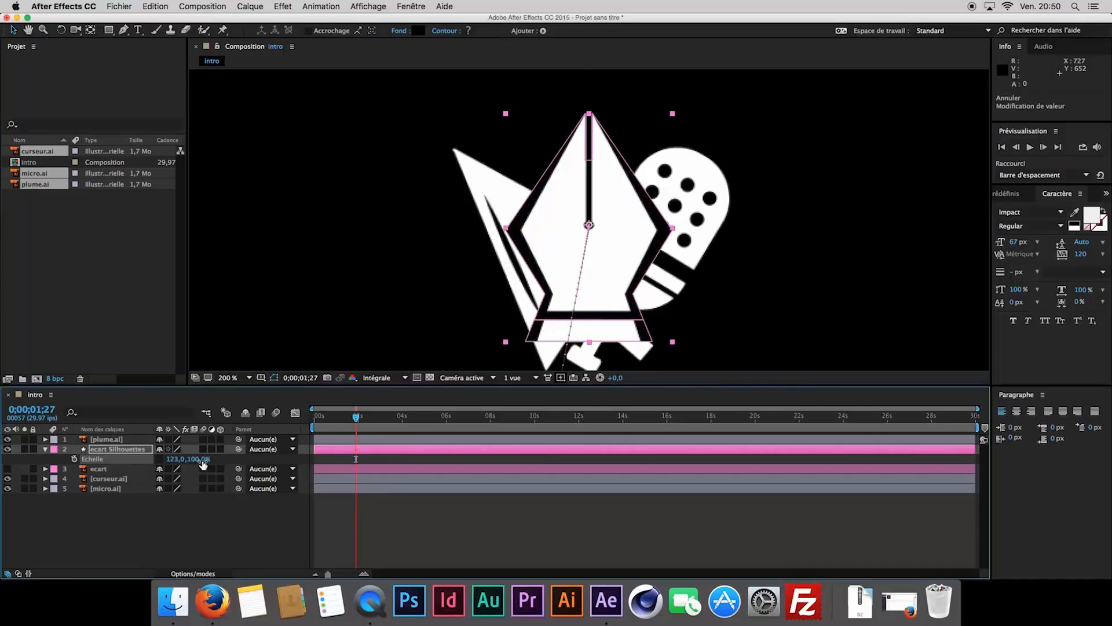
{"action": "left_click", "coordinate": [181, 460]}
{"action": "key", "text": "Return"}
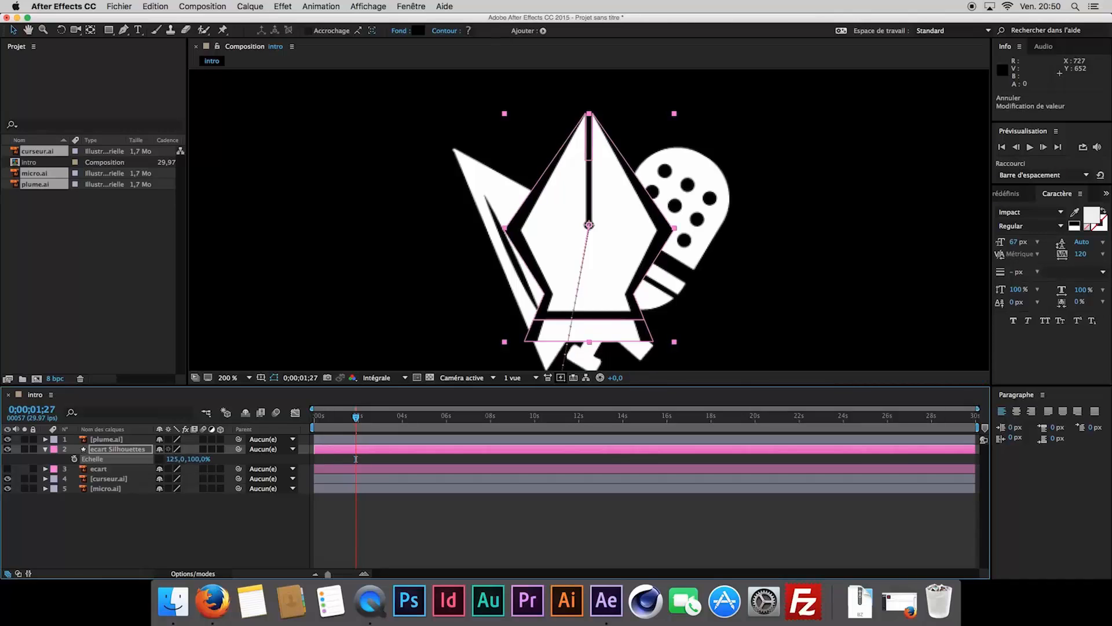
{"action": "left_click_drag", "start_coordinate": [197, 459], "coordinate": [204, 459]}
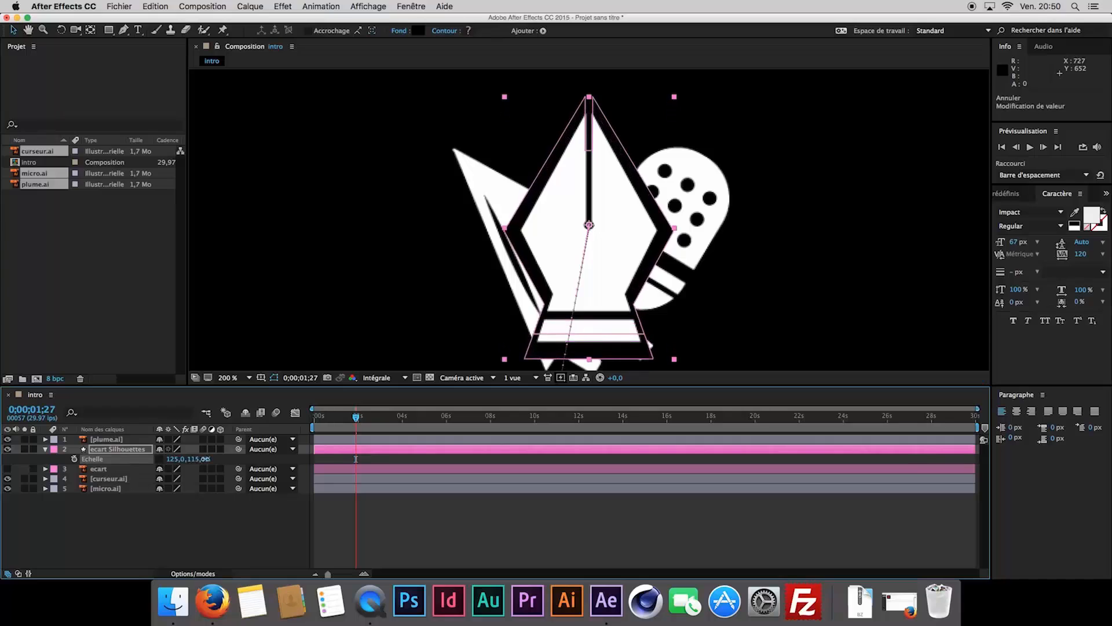
{"action": "left_click", "coordinate": [203, 460]}
{"action": "left_click", "coordinate": [224, 462]}
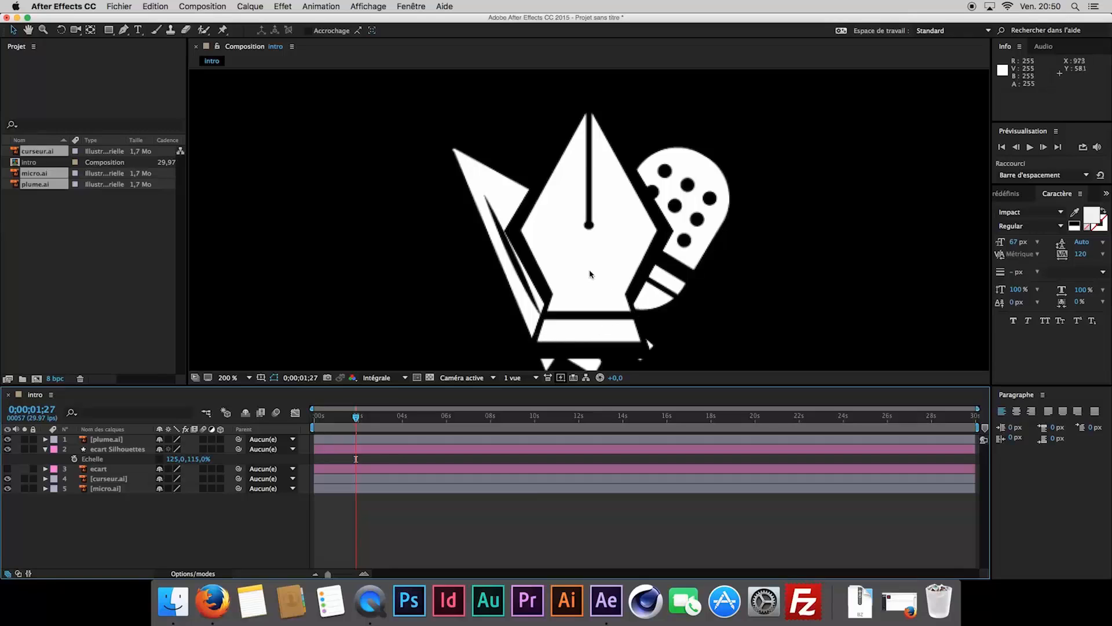
{"action": "left_click_drag", "start_coordinate": [579, 288], "coordinate": [542, 244]}
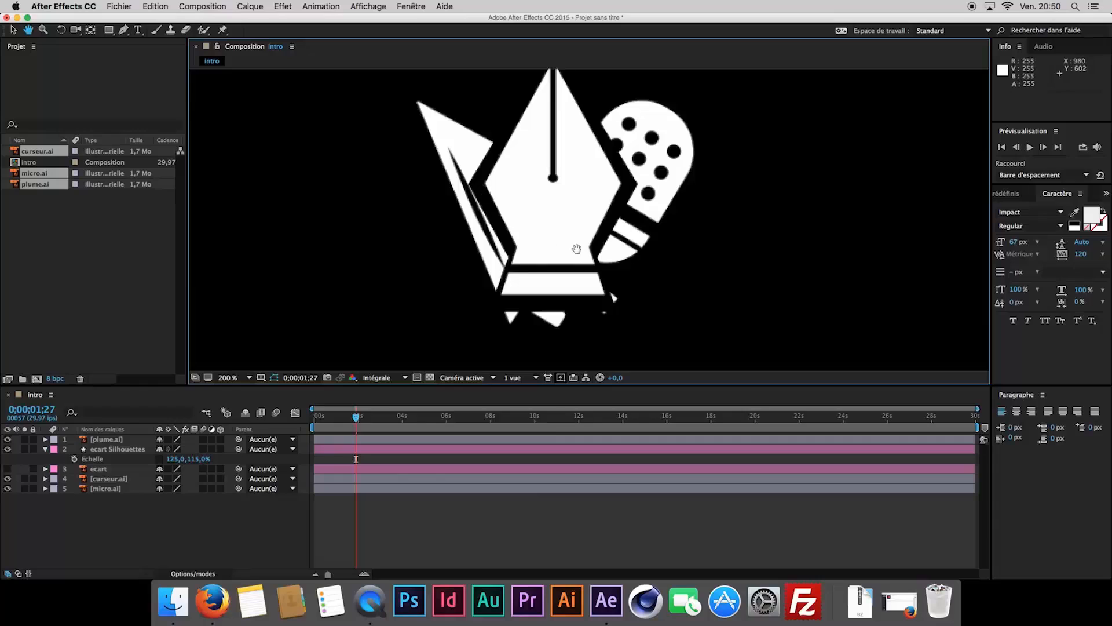
- Try a horizontal scale of 115 % on the ecart Silhouettes layer and restore it to 125 %
{"action": "left_click", "coordinate": [153, 450]}
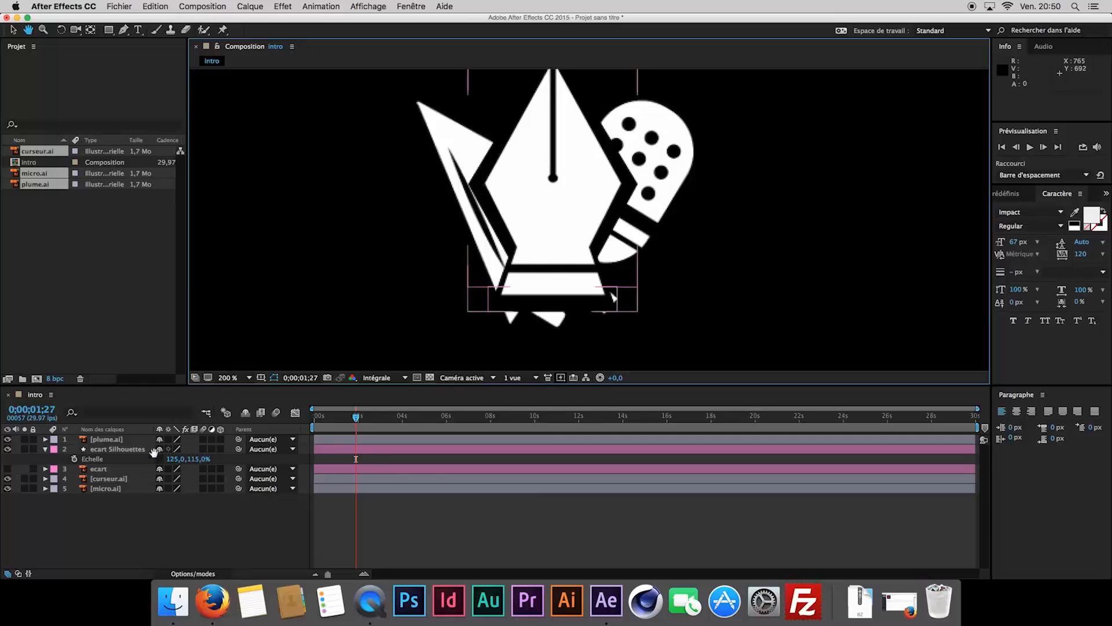
{"action": "key", "text": "v"}
{"action": "left_click", "coordinate": [176, 459]}
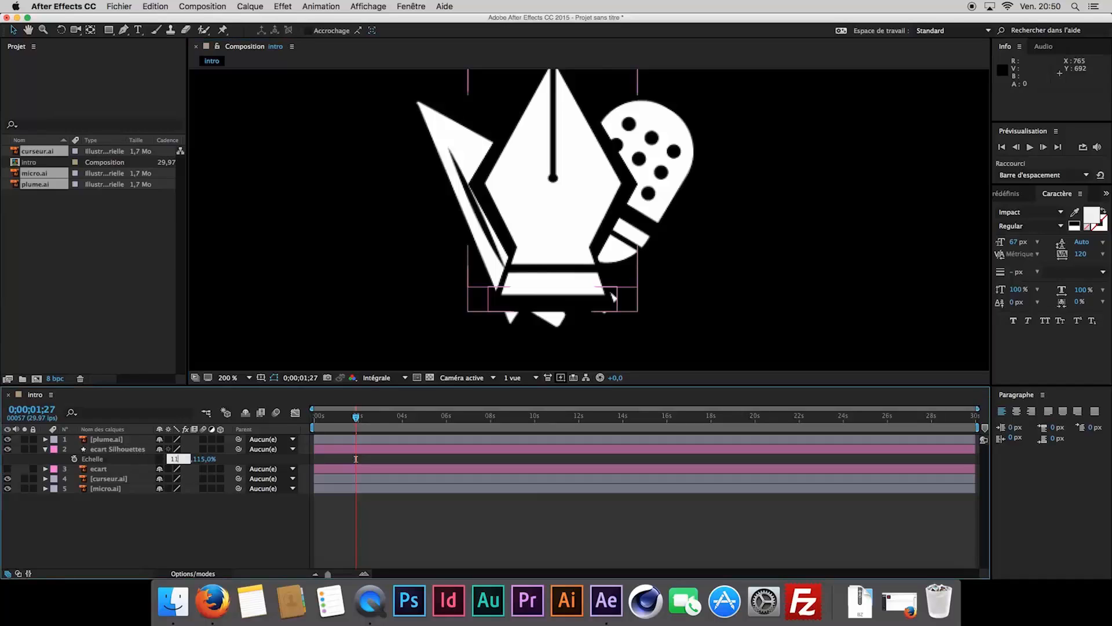
{"action": "type", "text": "115"}
{"action": "key", "text": "Return"}
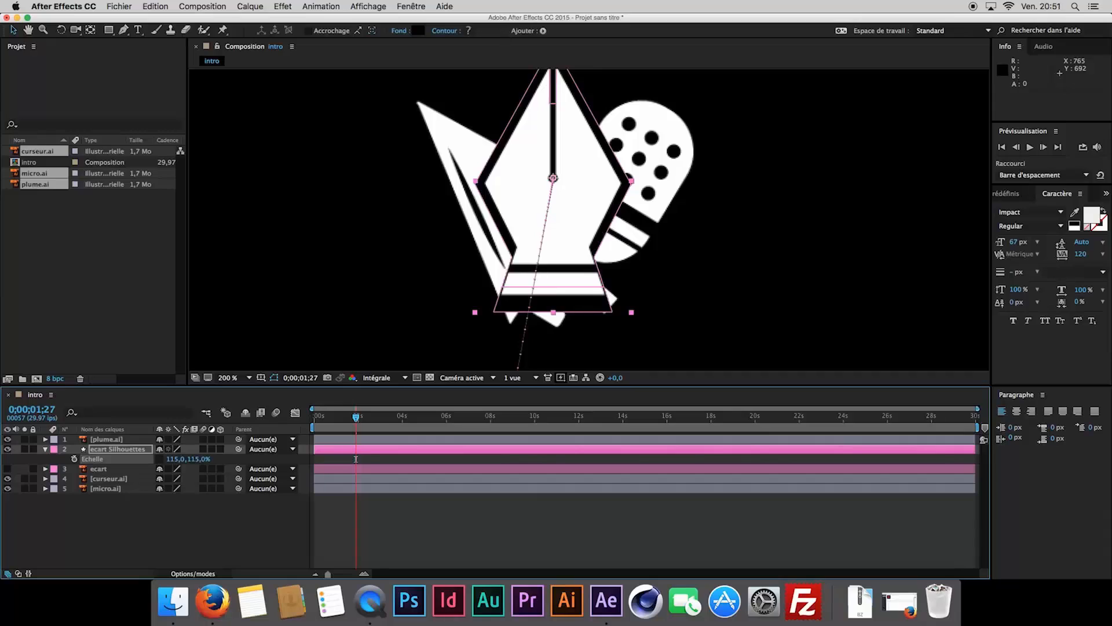
{"action": "left_click", "coordinate": [176, 459]}
{"action": "type", "text": "125"}
{"action": "left_click", "coordinate": [186, 517]}
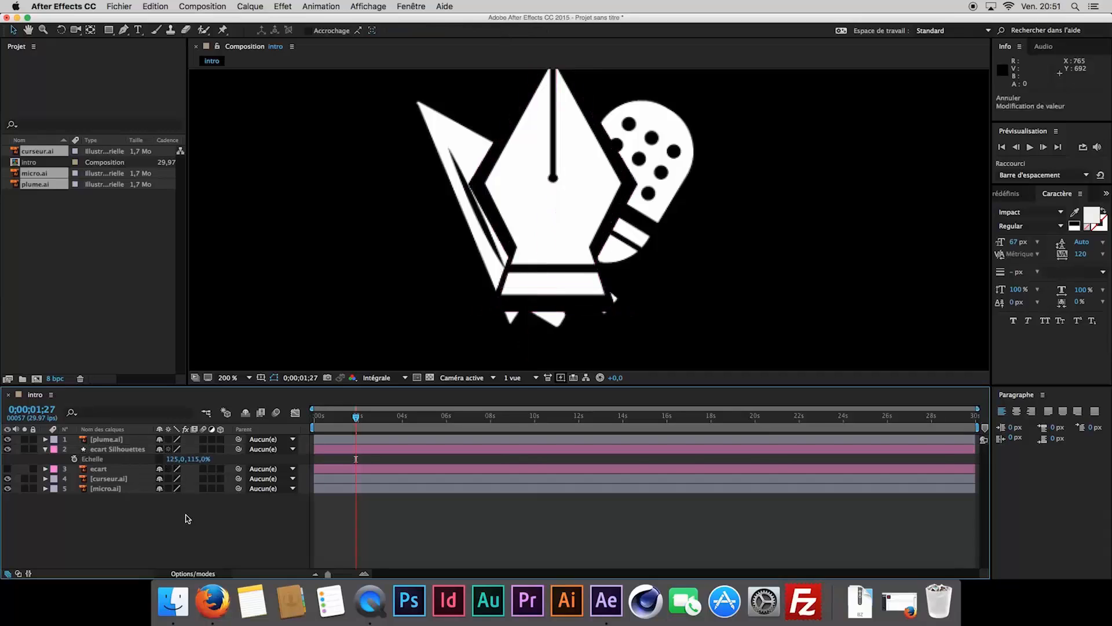
- Reveal the groups of the ecart Silhouettes layer and move the widest left corner of Groupe 1 slightly inwards towards the nib
{"action": "left_click", "coordinate": [57, 450]}
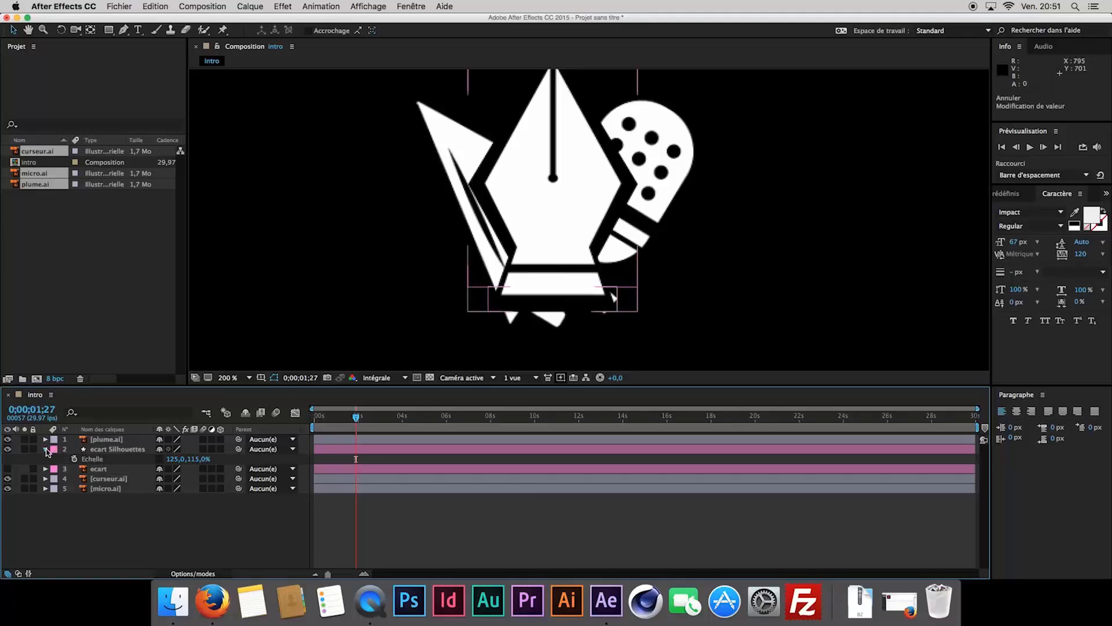
{"action": "left_click", "coordinate": [47, 449]}
{"action": "left_click", "coordinate": [47, 450]}
{"action": "left_click", "coordinate": [55, 469]}
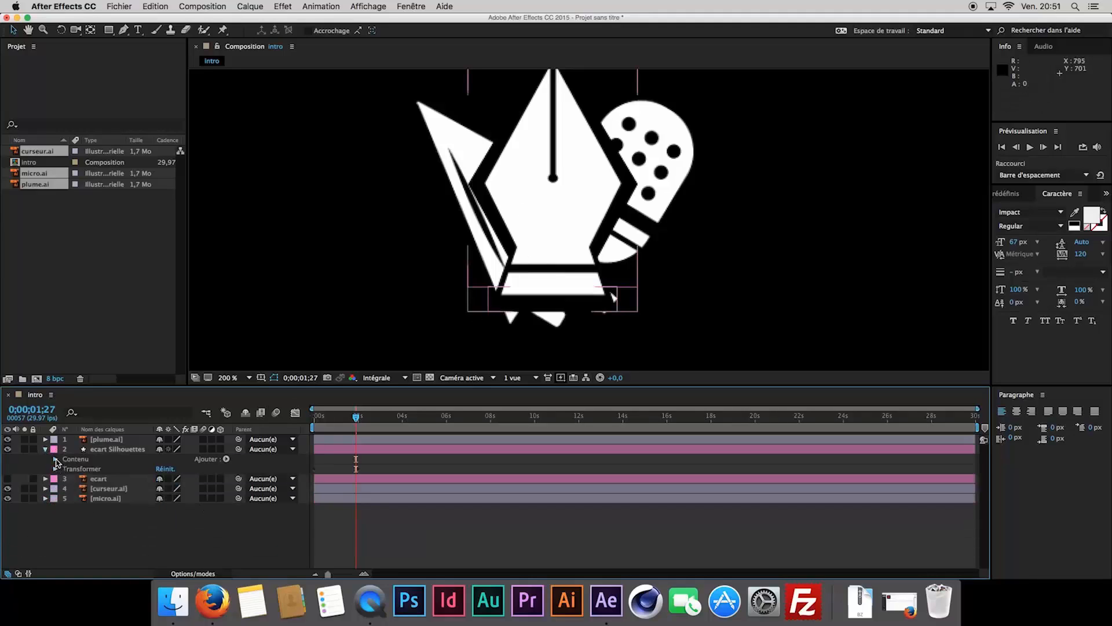
{"action": "left_click", "coordinate": [56, 459]}
{"action": "left_click", "coordinate": [86, 469]}
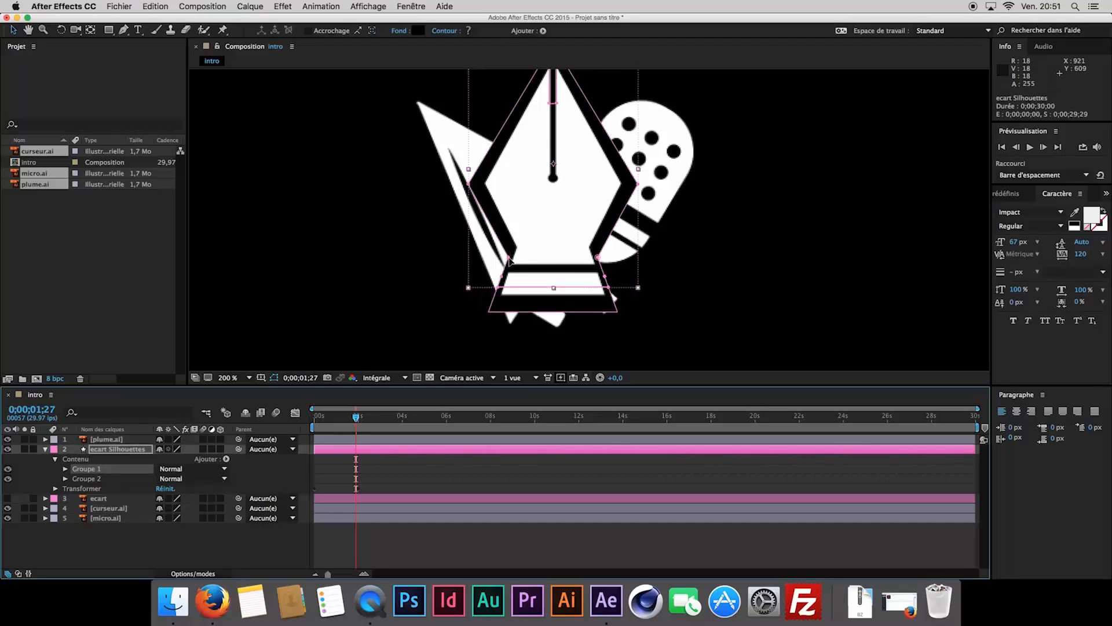
{"action": "left_click", "coordinate": [468, 184]}
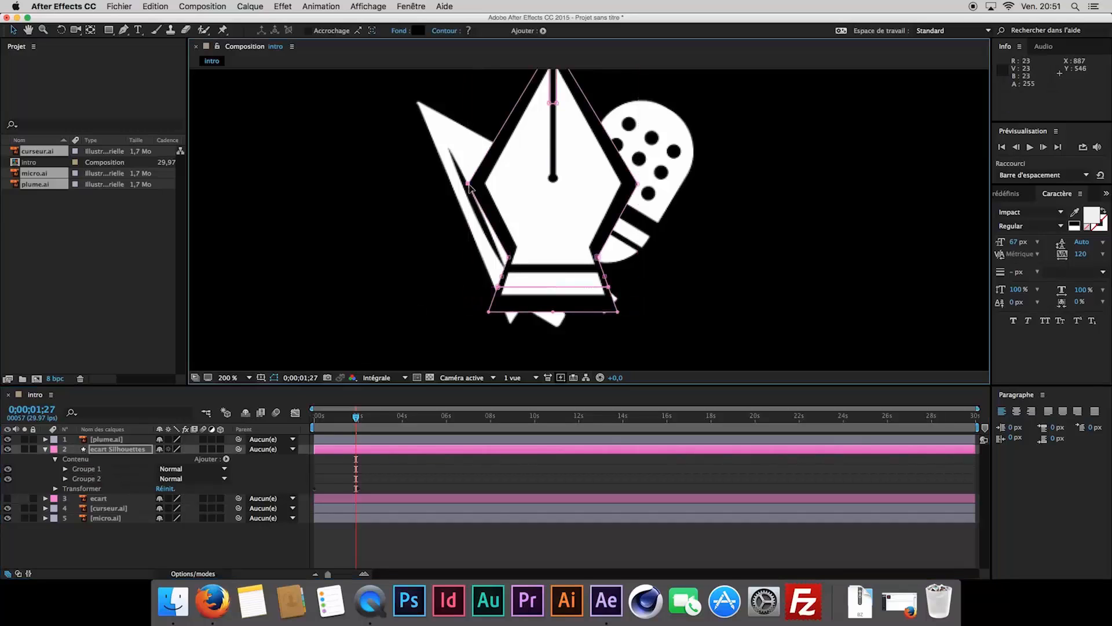
{"action": "left_click_drag", "start_coordinate": [468, 185], "coordinate": [473, 186]}
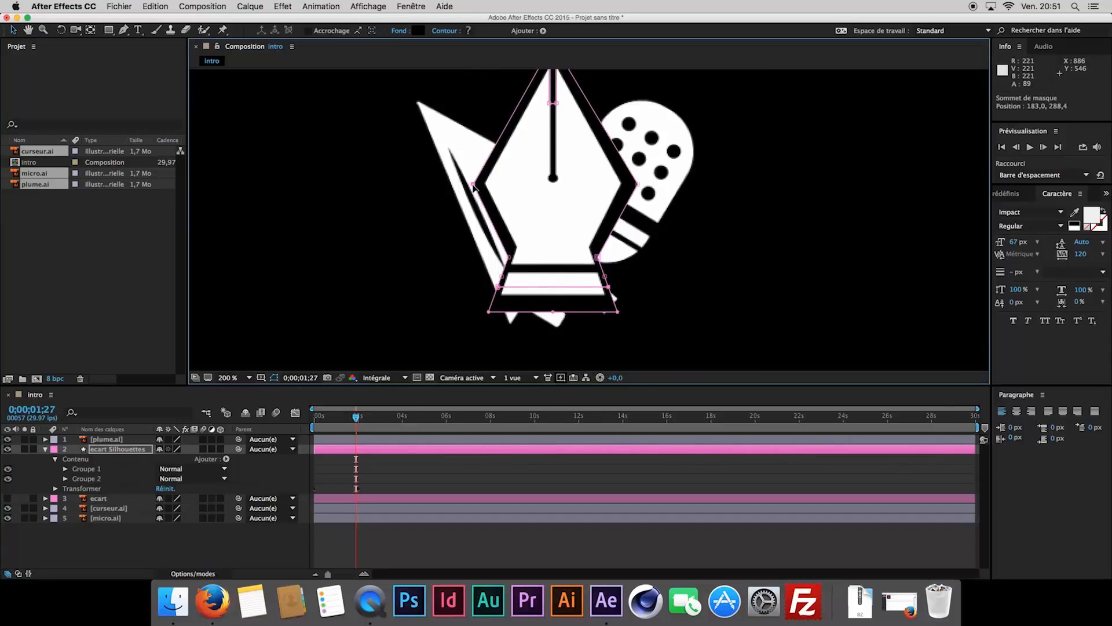
- Adjust the left neck vertex of Groupe 1 beside the nib's waist, and undo the trial move of its lower left vertex
{"action": "left_click", "coordinate": [510, 251]}
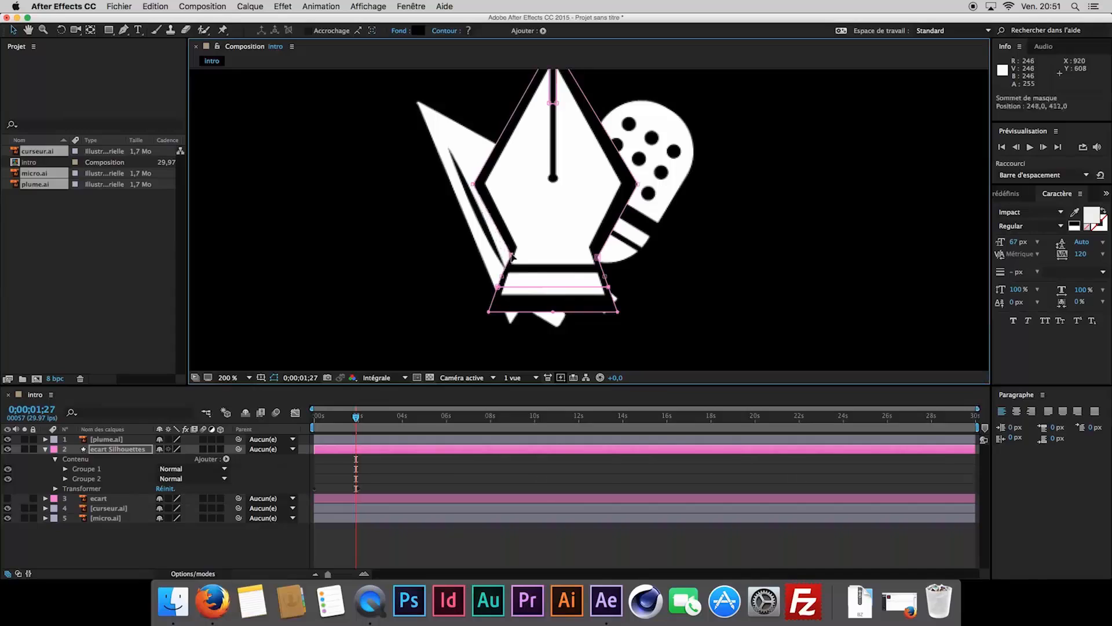
{"action": "left_click_drag", "start_coordinate": [510, 251], "coordinate": [507, 253]}
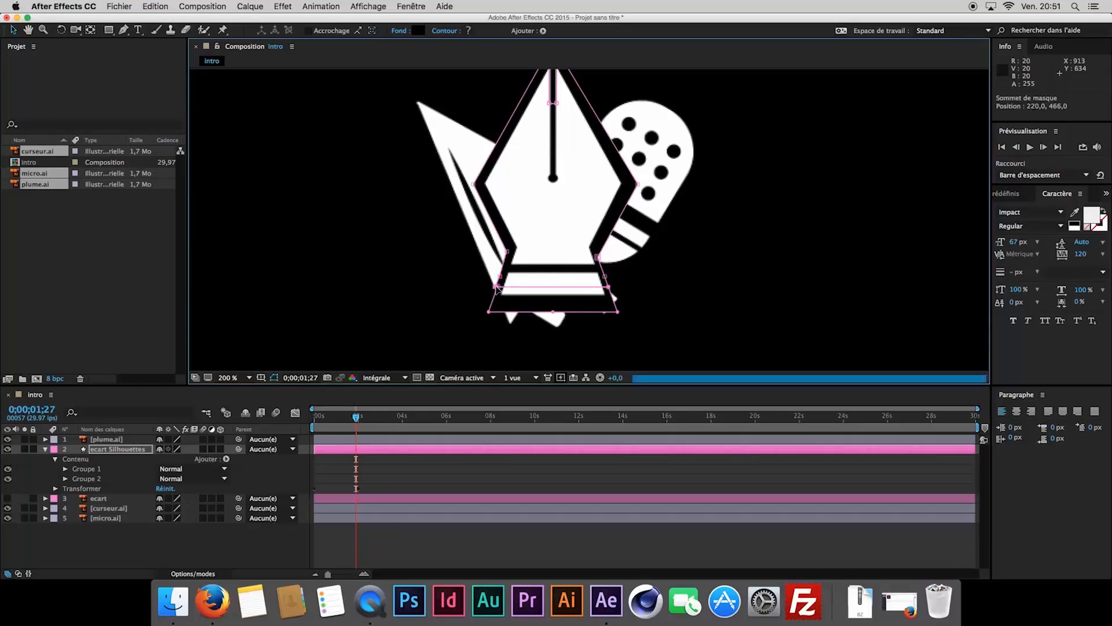
{"action": "key", "text": "super+z"}
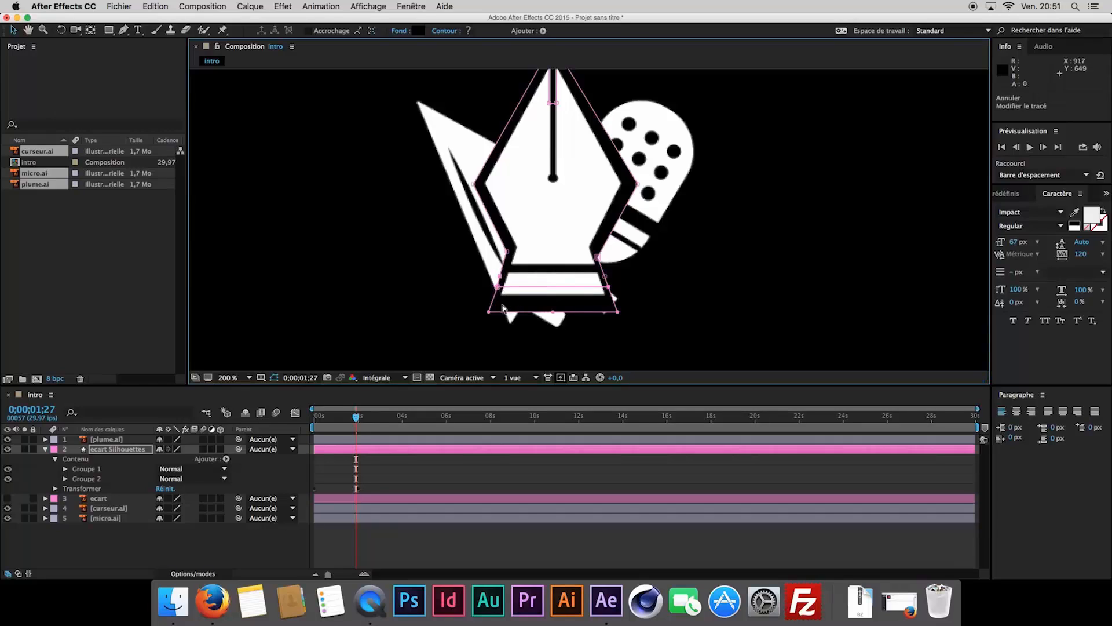
{"action": "left_click", "coordinate": [292, 539]}
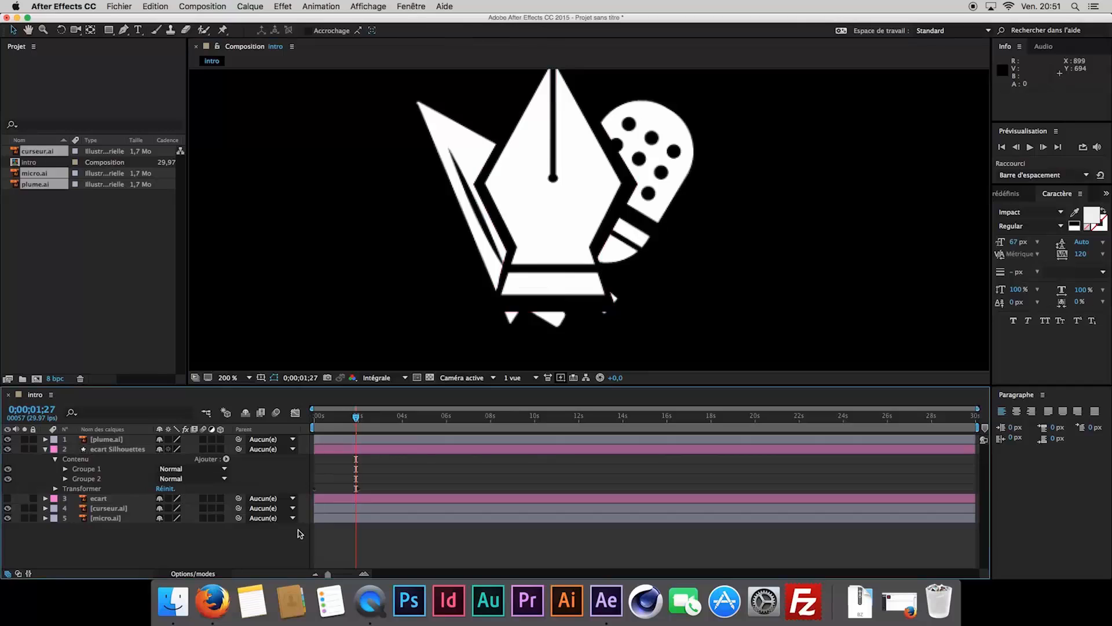
{"action": "key", "text": "super+z"}
{"action": "left_click", "coordinate": [236, 553]}
- Move the widest right corner of Groupe 1 slightly inwards and its right neck vertex slightly upwards to mirror the left side
{"action": "left_click", "coordinate": [101, 470]}
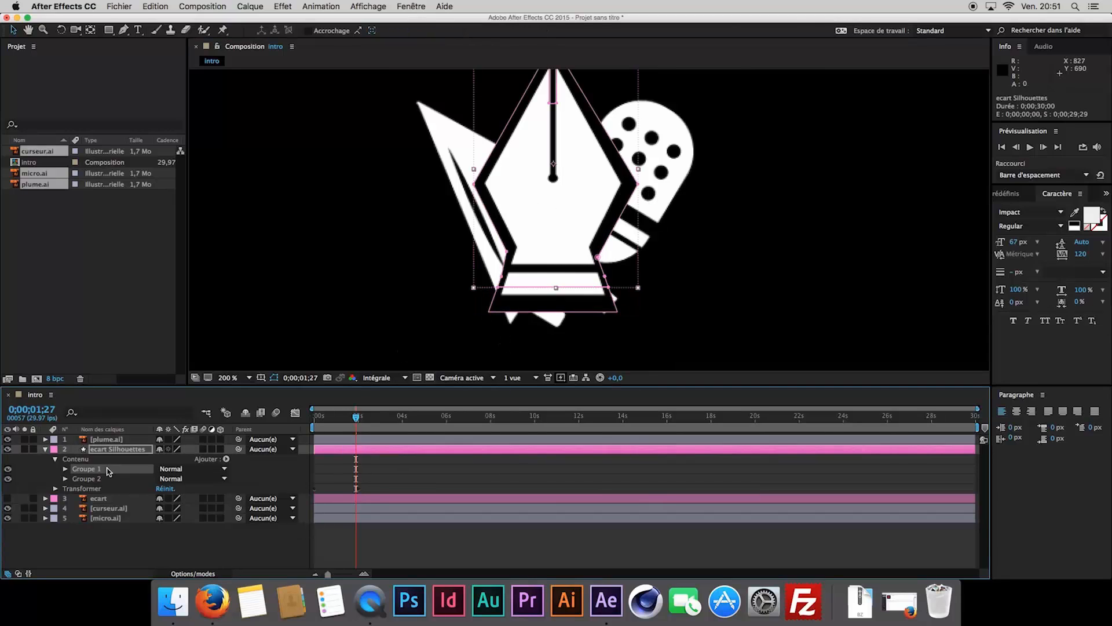
{"action": "left_click_drag", "start_coordinate": [638, 186], "coordinate": [632, 185]}
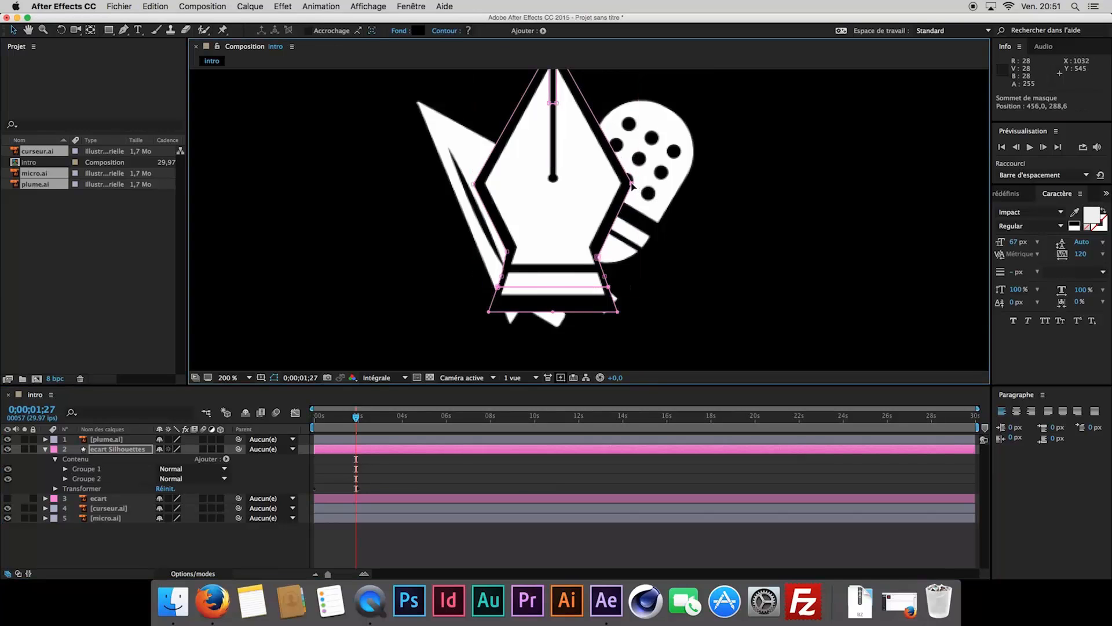
{"action": "left_click", "coordinate": [597, 251]}
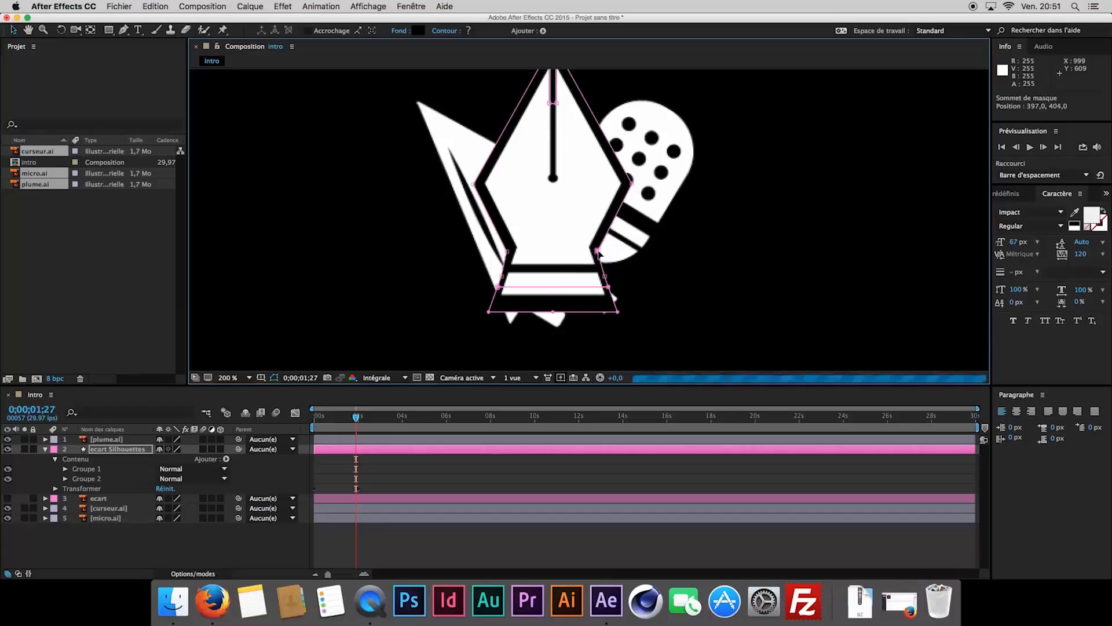
{"action": "left_click", "coordinate": [275, 541]}
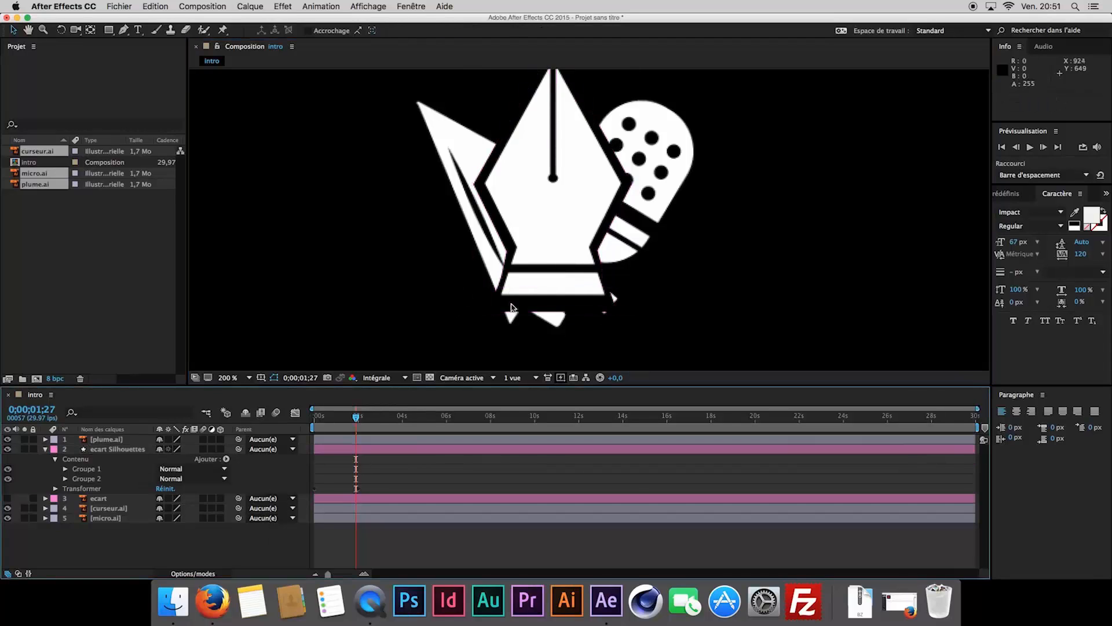
- Nudge the lower left vertex of the Groupe 1 outline slightly outwards beside the nib's base
{"action": "left_click", "coordinate": [114, 479]}
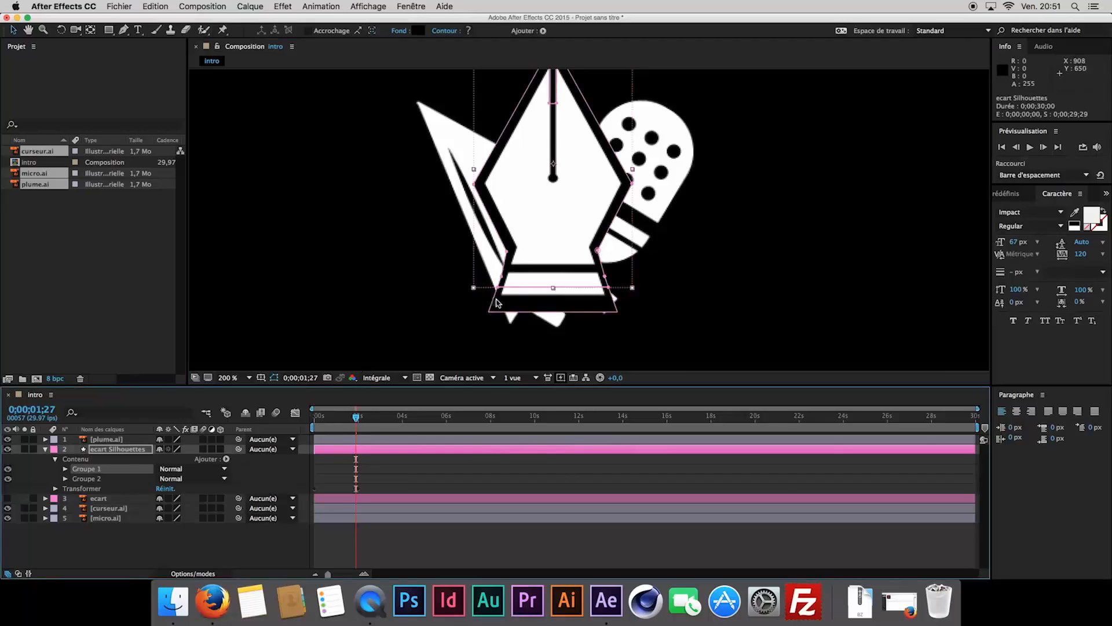
{"action": "left_click", "coordinate": [503, 283]}
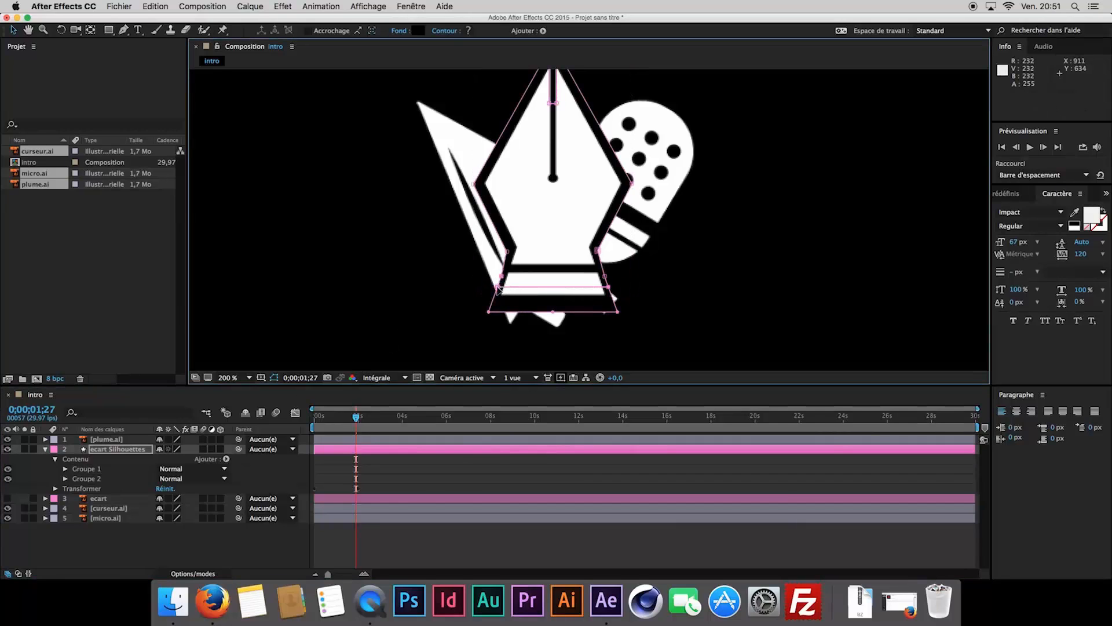
{"action": "left_click_drag", "start_coordinate": [495, 288], "coordinate": [495, 287]}
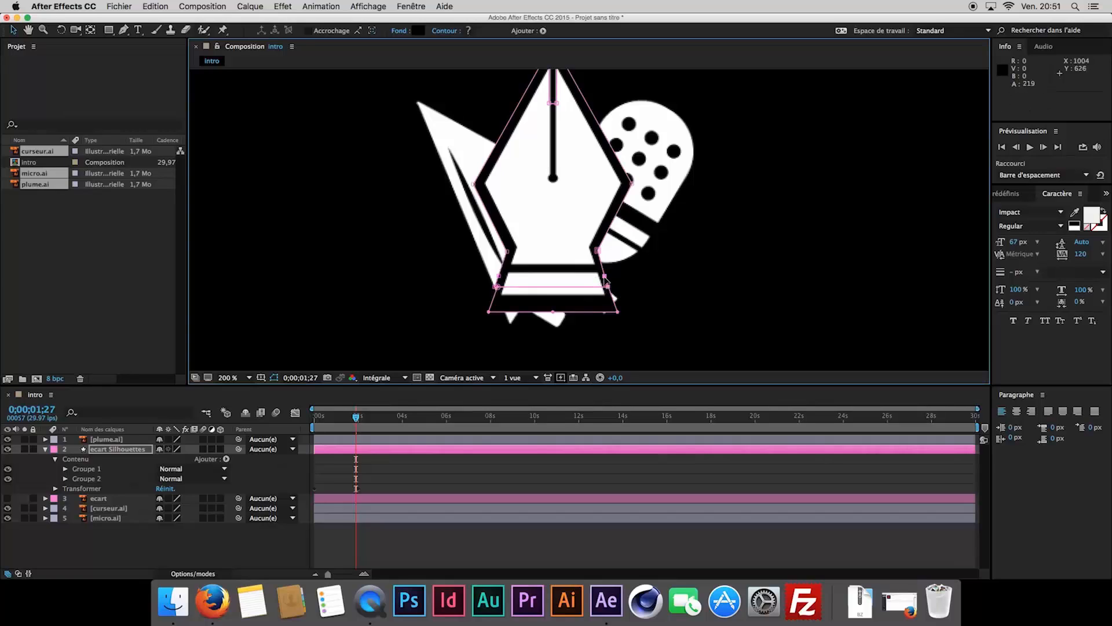
{"action": "left_click", "coordinate": [268, 540]}
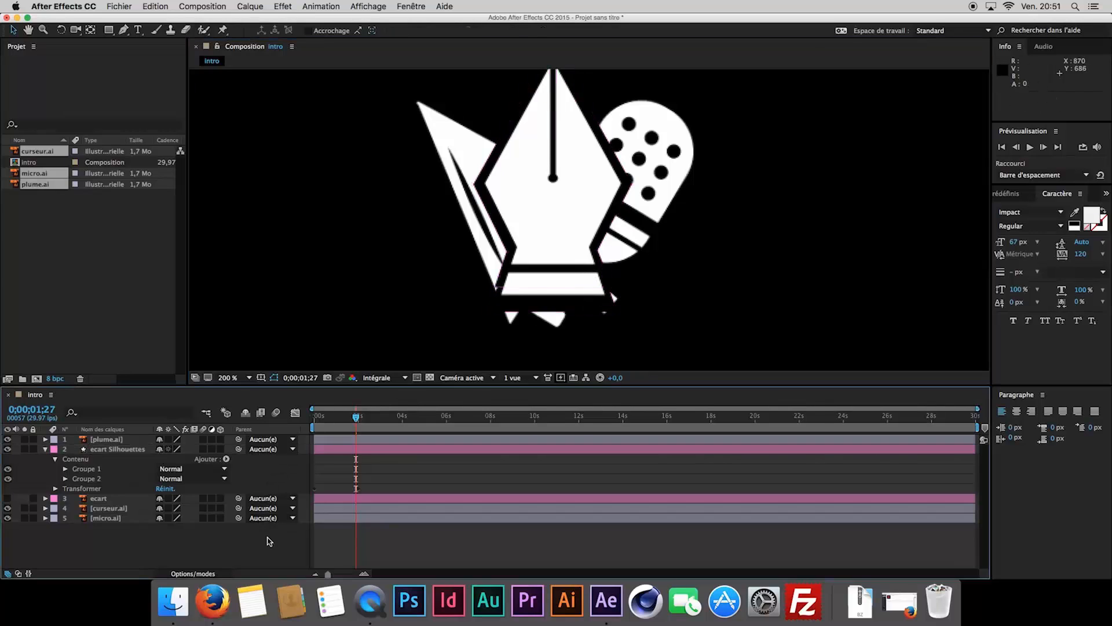
- Widen the Groupe 2 base band by moving its two left corners and its upper right corner slightly outwards
{"action": "key", "text": "period"}
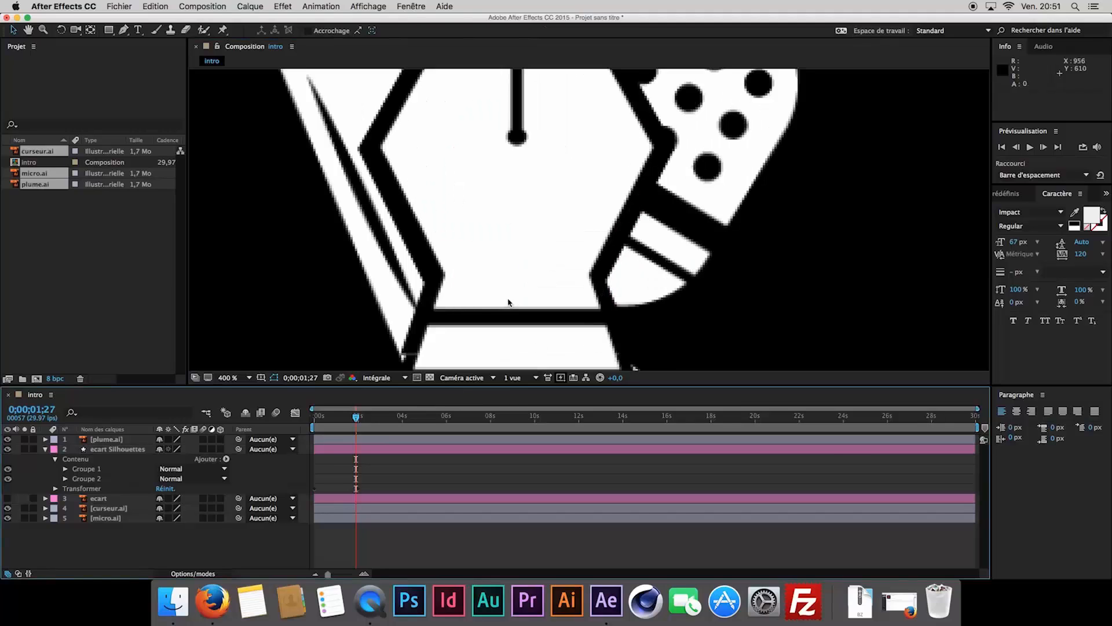
{"action": "key", "text": "h"}
{"action": "left_click_drag", "start_coordinate": [501, 300], "coordinate": [495, 201]}
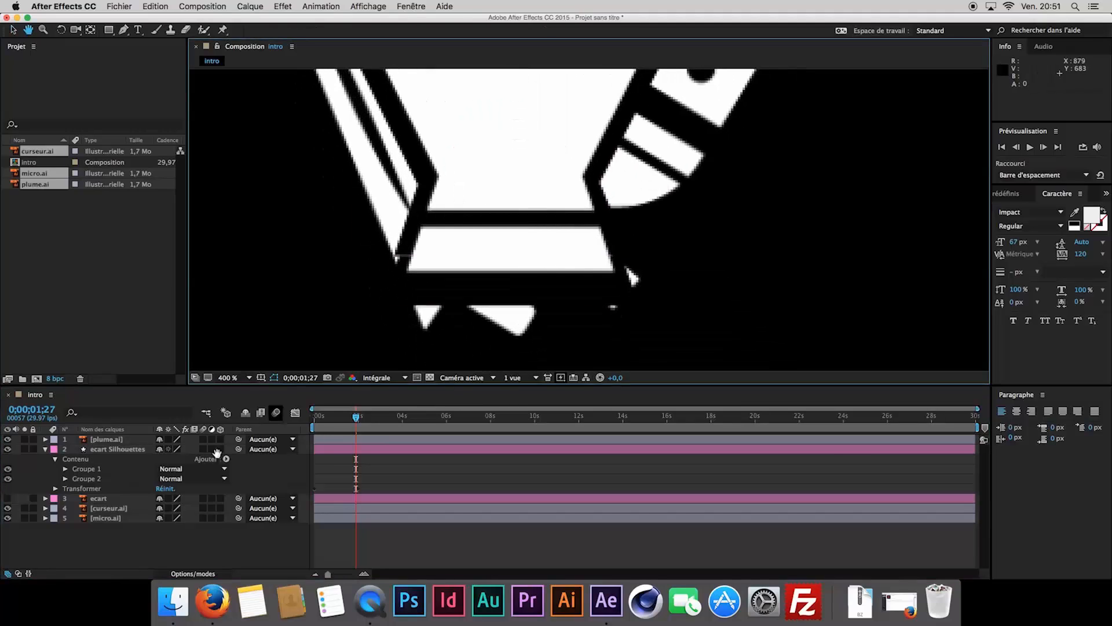
{"action": "left_click", "coordinate": [107, 483]}
{"action": "left_click", "coordinate": [107, 478]}
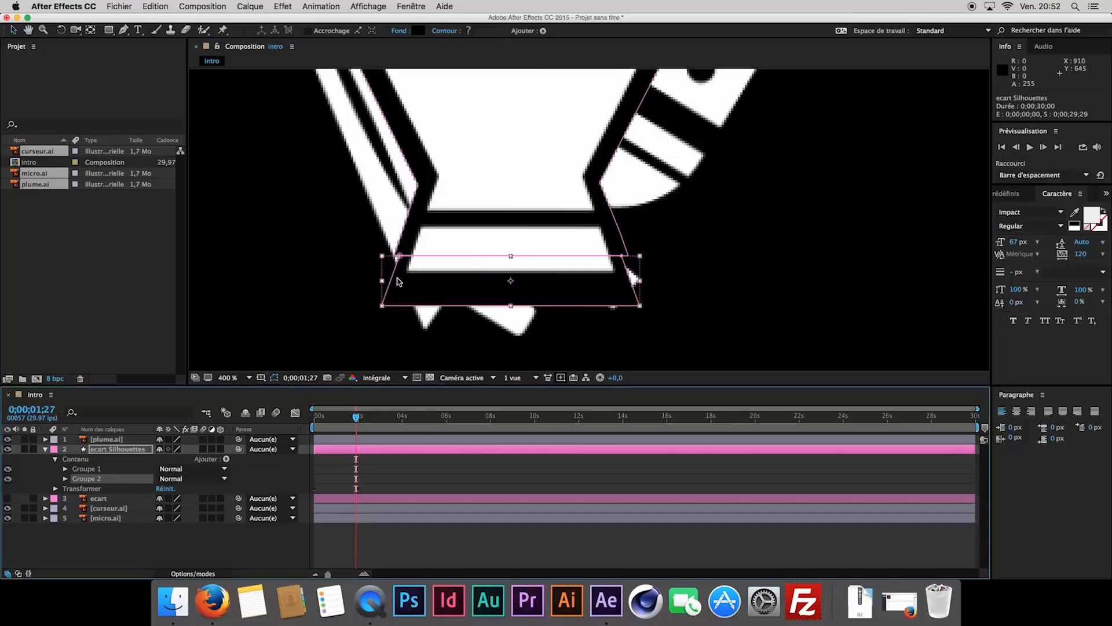
{"action": "left_click", "coordinate": [388, 304]}
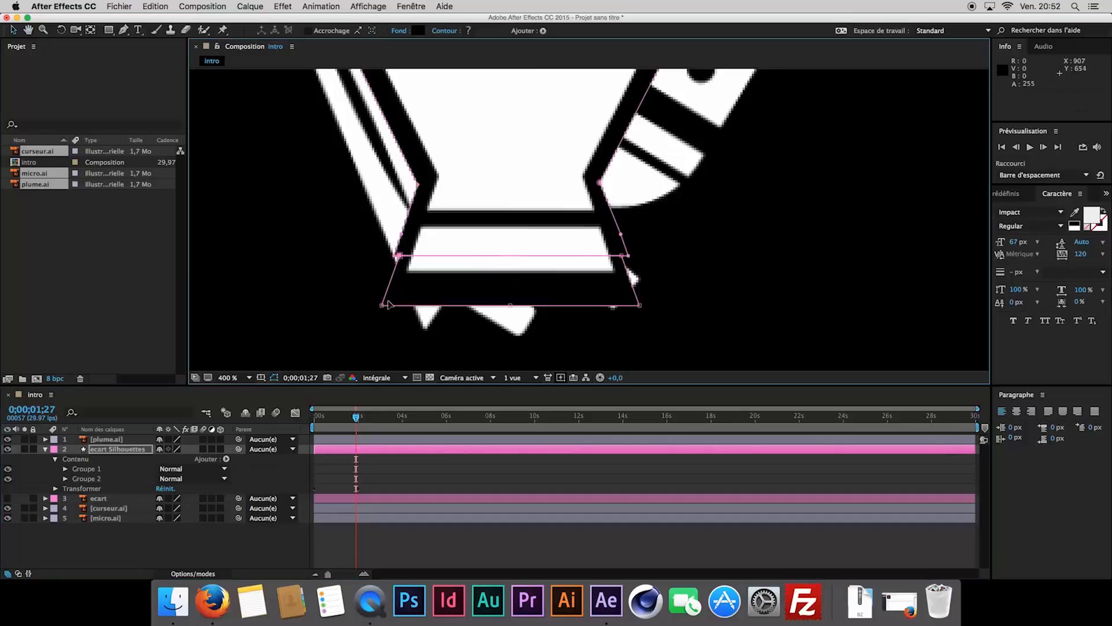
{"action": "left_click", "coordinate": [402, 262]}
{"action": "left_click", "coordinate": [399, 256]}
{"action": "left_click_drag", "start_coordinate": [399, 257], "coordinate": [395, 256]}
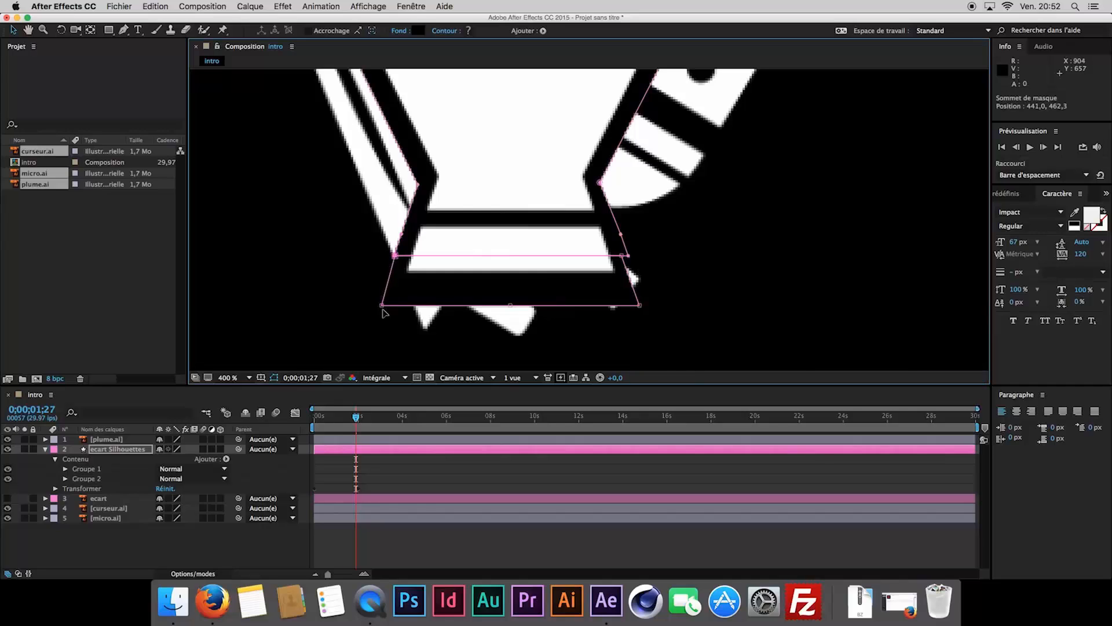
{"action": "key", "text": "super+z"}
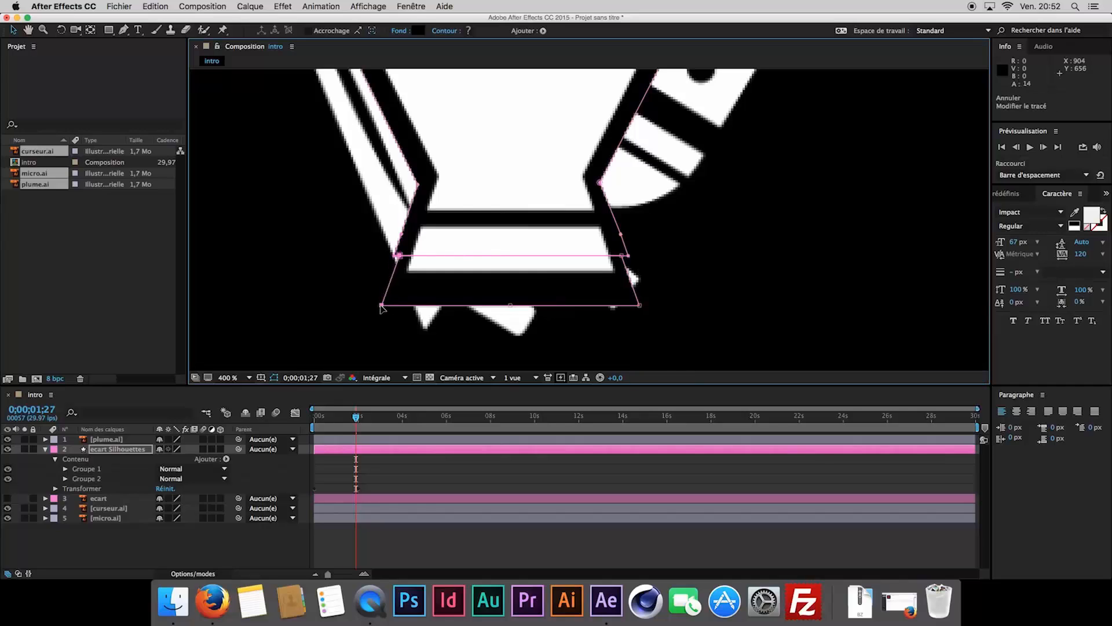
{"action": "left_click_drag", "start_coordinate": [380, 308], "coordinate": [375, 308]}
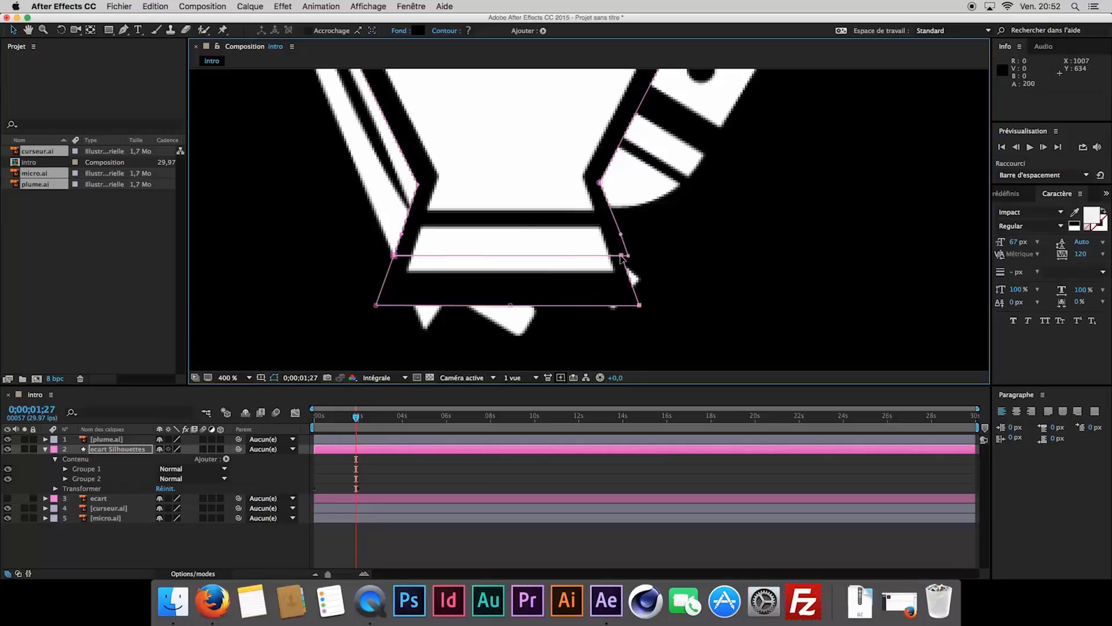
{"action": "left_click_drag", "start_coordinate": [620, 256], "coordinate": [628, 257]}
{"action": "left_click", "coordinate": [211, 547]}
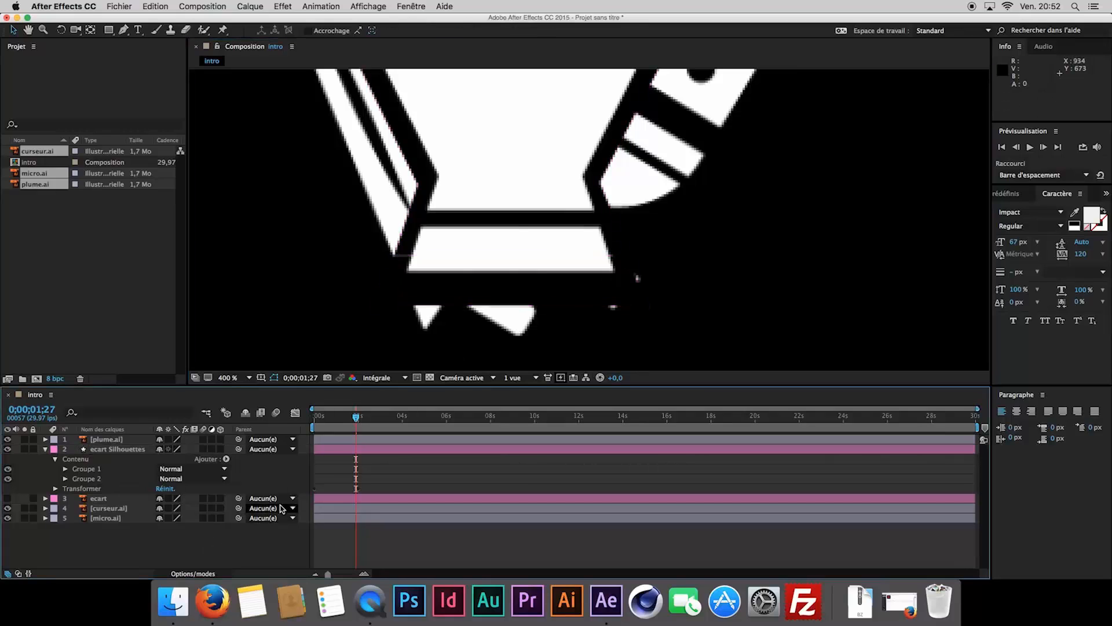
- Select Groupe 1, fit the composition in the viewer and set the current time to 0;00;01;25
{"action": "left_click", "coordinate": [98, 470]}
{"action": "key", "text": "period"}
{"action": "key", "text": "period"}
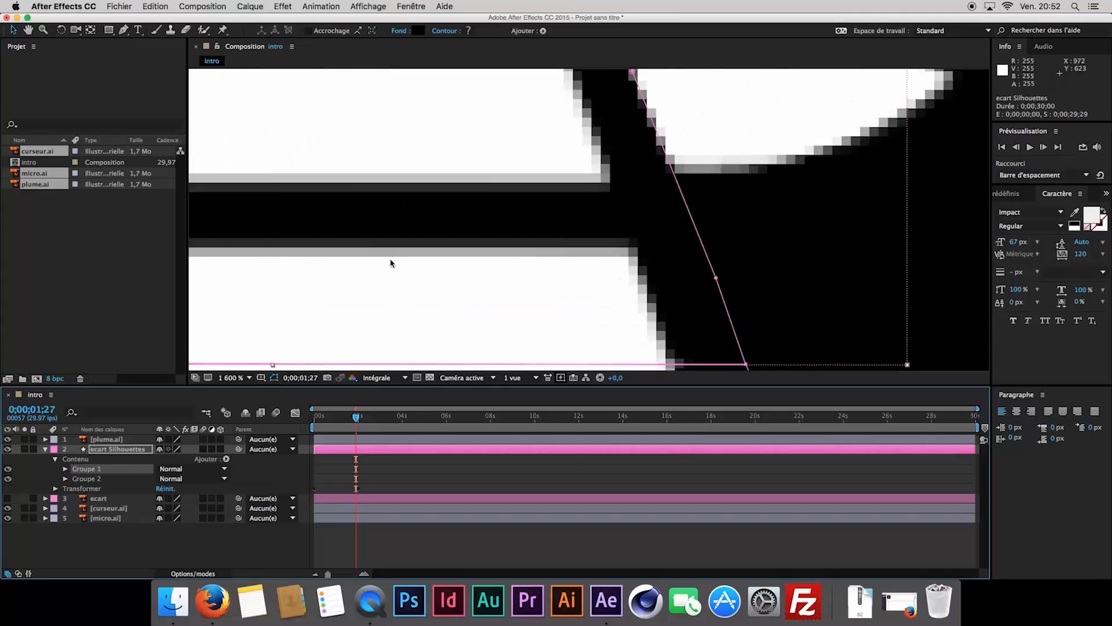
{"action": "key", "text": "Home"}
{"action": "key", "text": "h"}
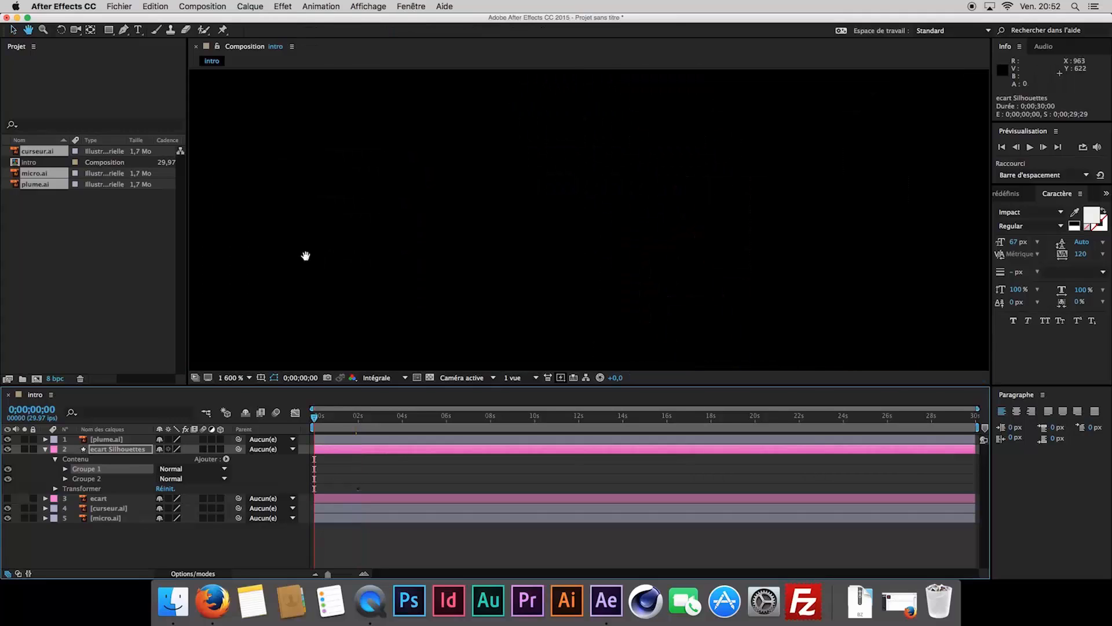
{"action": "left_click", "coordinate": [234, 377]}
{"action": "left_click", "coordinate": [249, 387]}
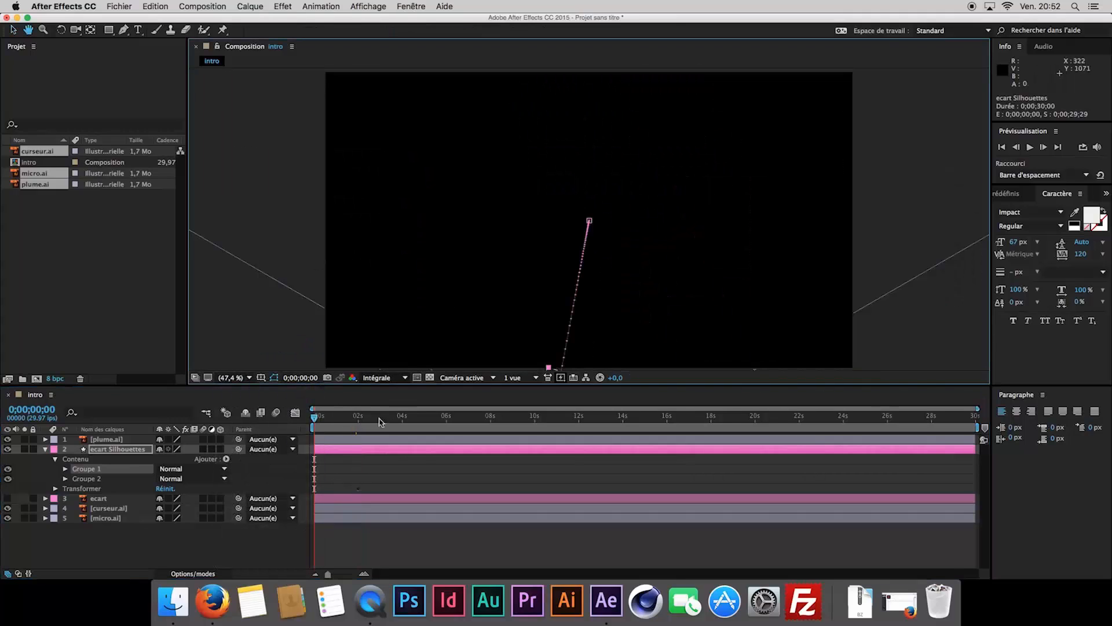
{"action": "left_click_drag", "start_coordinate": [347, 418], "coordinate": [355, 418]}
- Move the left neck vertex of Groupe 1 slightly inwards to narrow the black border at the nib's waist
{"action": "key", "text": "period"}
{"action": "key", "text": "period"}
{"action": "key", "text": "period"}
{"action": "key", "text": "period"}
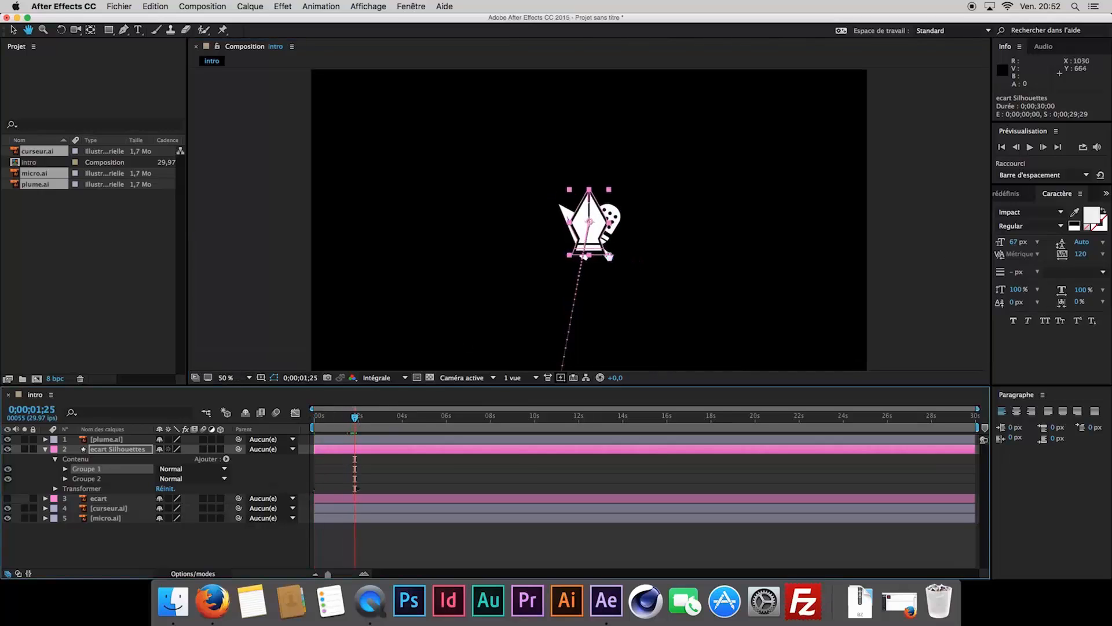
{"action": "key", "text": "period"}
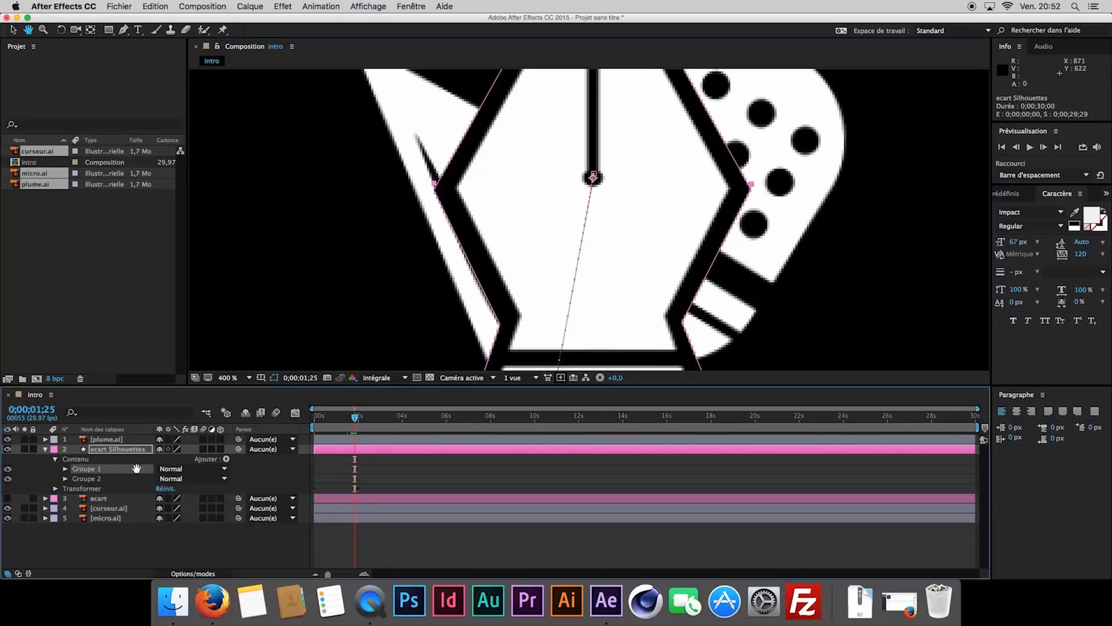
{"action": "key", "text": "v"}
{"action": "left_click_drag", "start_coordinate": [501, 324], "coordinate": [506, 324]}
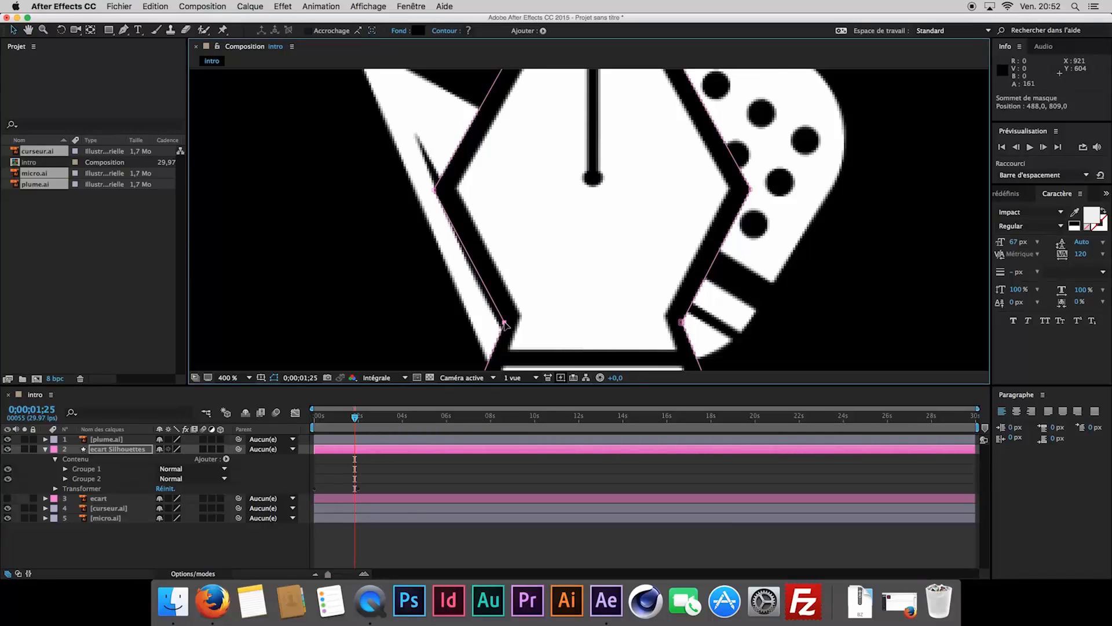
- Nudge the left neck vertex of Groupe 1 slightly upwards, then deselect the shape and fit the composition in the viewer
{"action": "left_click_drag", "start_coordinate": [505, 325], "coordinate": [505, 322]}
{"action": "left_click", "coordinate": [243, 377]}
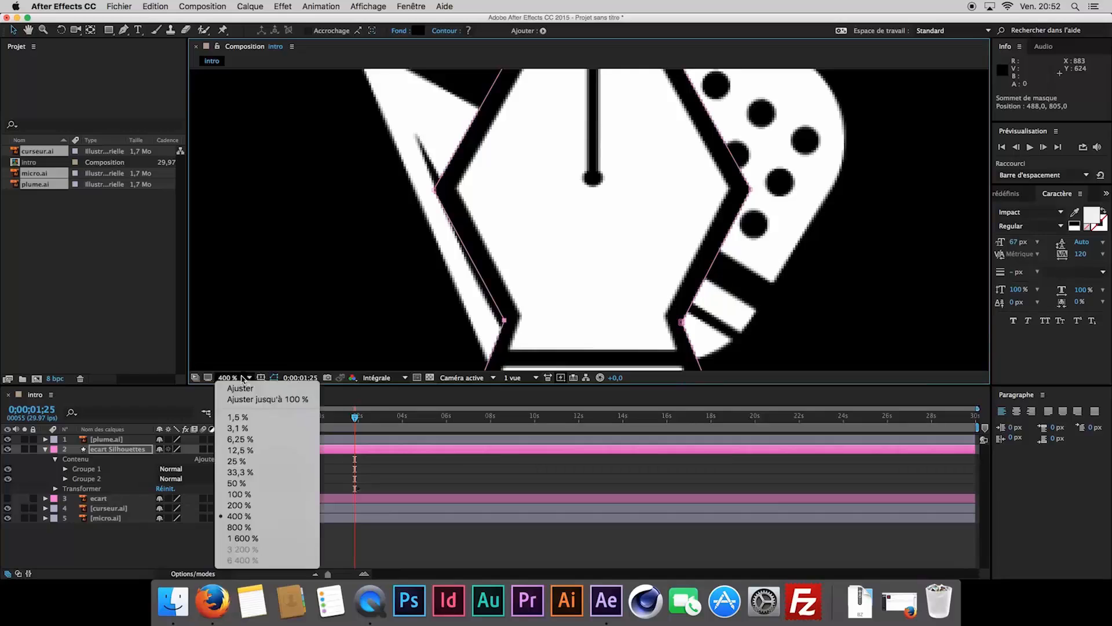
{"action": "left_click", "coordinate": [240, 388]}
{"action": "left_click", "coordinate": [487, 426]}
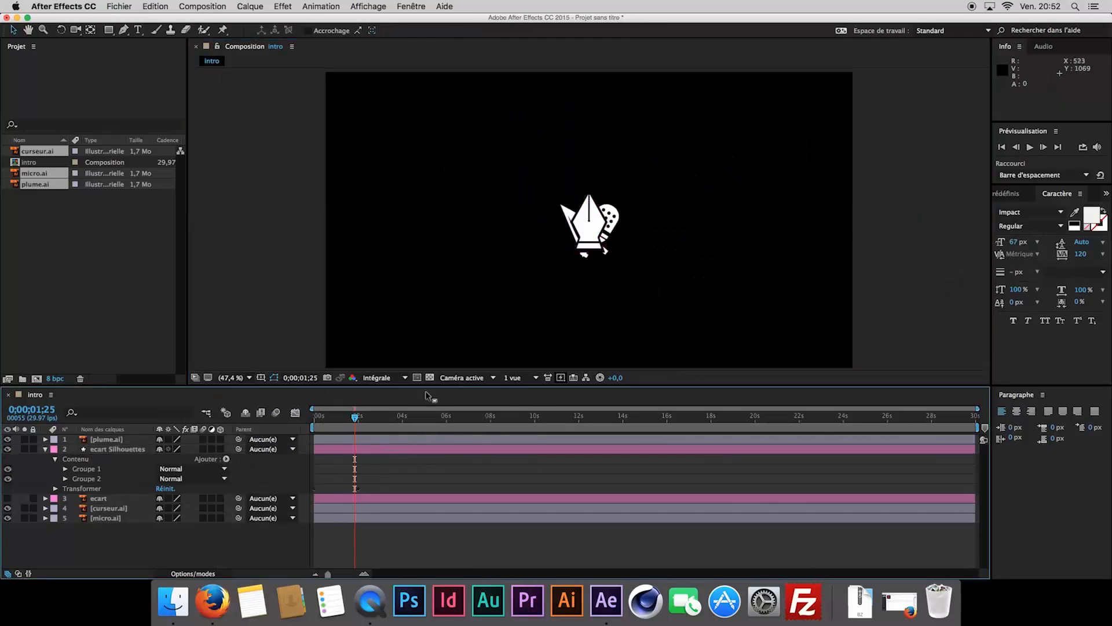
- Set the current time to 0;00;02;00 and select the Groupe 2 band at the nib's base for close-up editing
{"action": "left_click_drag", "start_coordinate": [351, 417], "coordinate": [360, 418]}
{"action": "scroll", "coordinate": [600, 259], "scroll_direction": "up", "scroll_amount": 3}
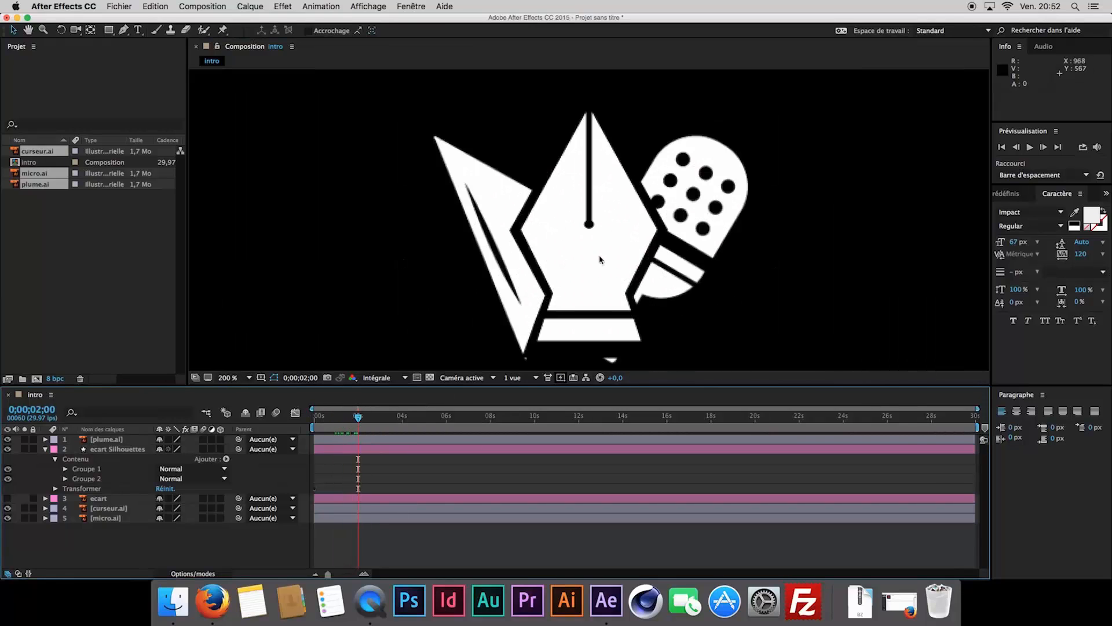
{"action": "left_click", "coordinate": [86, 469]}
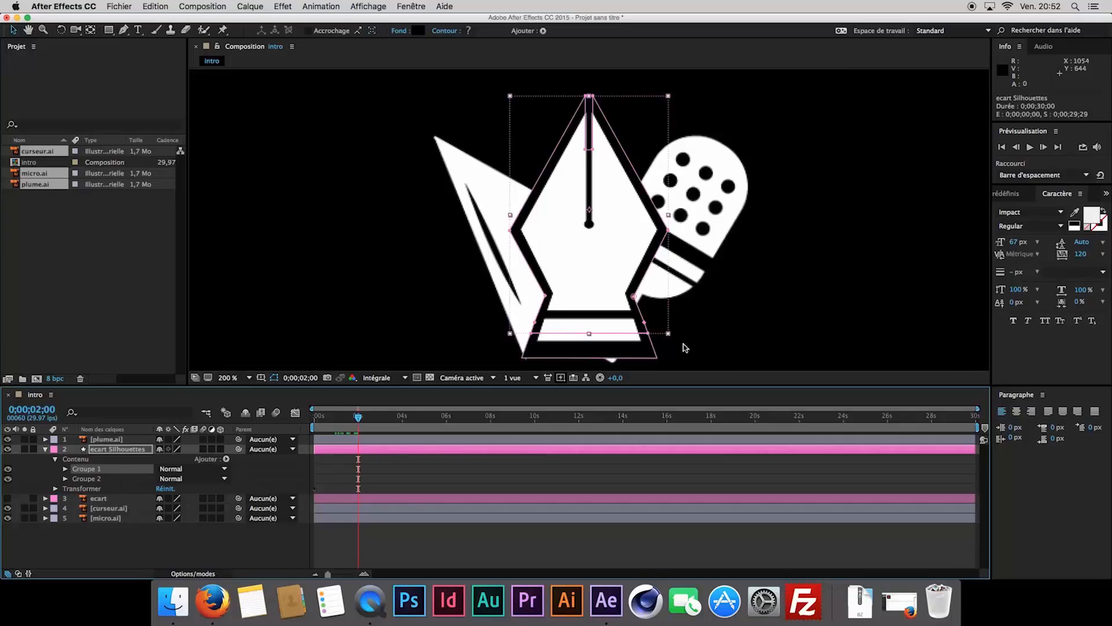
{"action": "left_click", "coordinate": [657, 360]}
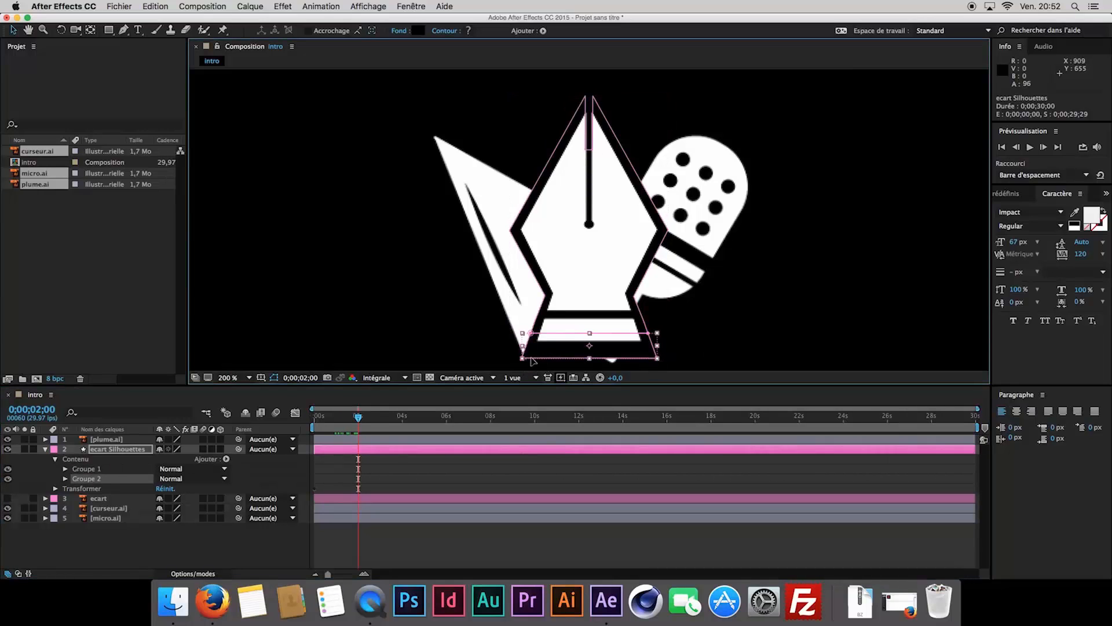
{"action": "scroll", "coordinate": [581, 355], "scroll_direction": "up", "scroll_amount": 2}
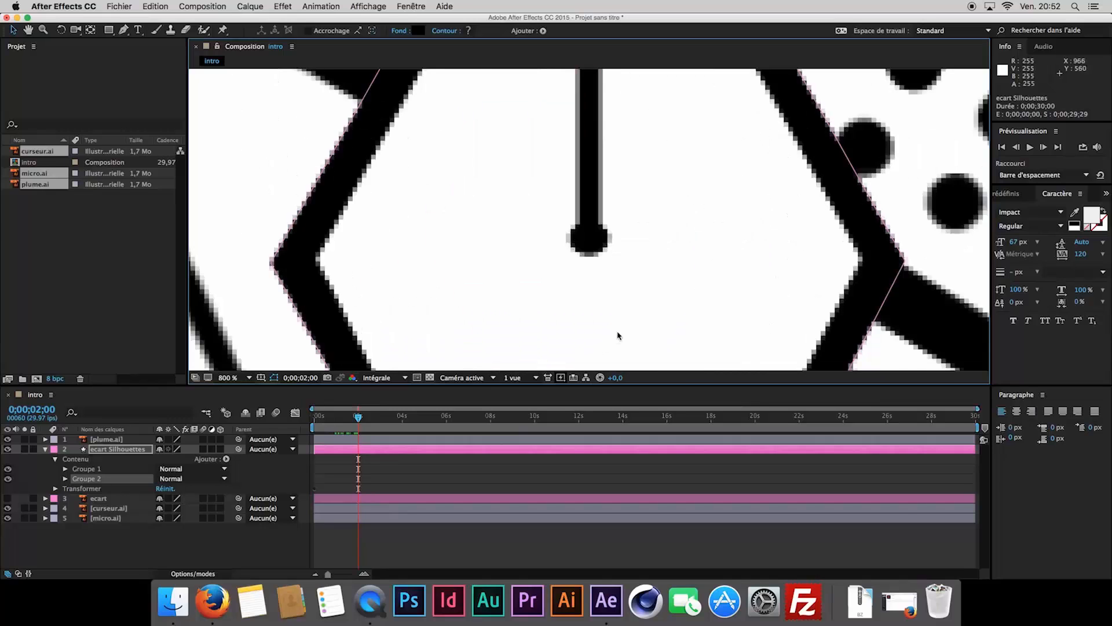
{"action": "key", "text": "space"}
{"action": "left_click_drag", "start_coordinate": [618, 334], "coordinate": [542, 96]}
{"action": "mouse_move", "coordinate": [584, 199]}
{"action": "left_mouse_down"}
{"action": "mouse_move", "coordinate": [582, 84]}
{"action": "mouse_move", "coordinate": [594, 94]}
{"action": "left_mouse_up"}
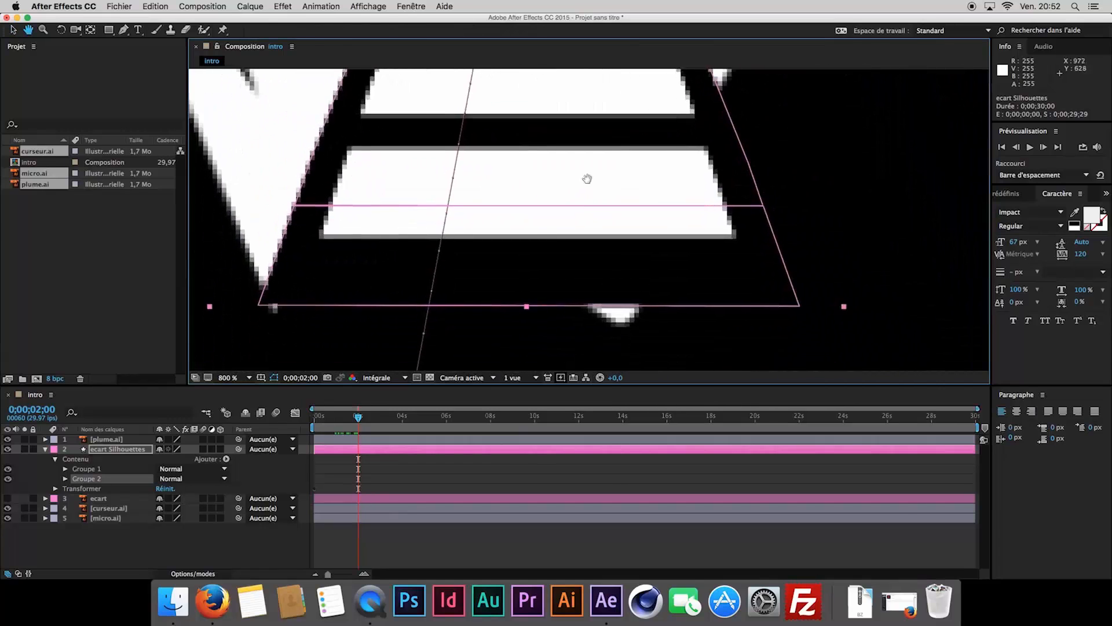
- Raise both bottom corners of Groupe 2 together to thin the black band under the nib's base
{"action": "left_click", "coordinate": [271, 310]}
{"action": "left_click", "coordinate": [259, 308]}
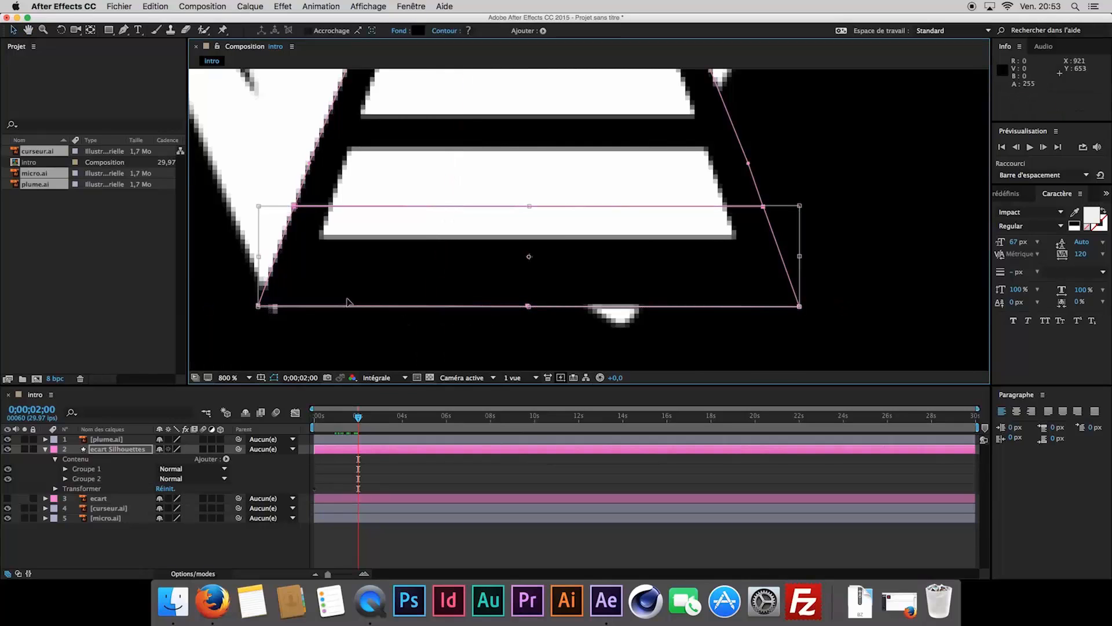
{"action": "left_click", "coordinate": [276, 314]}
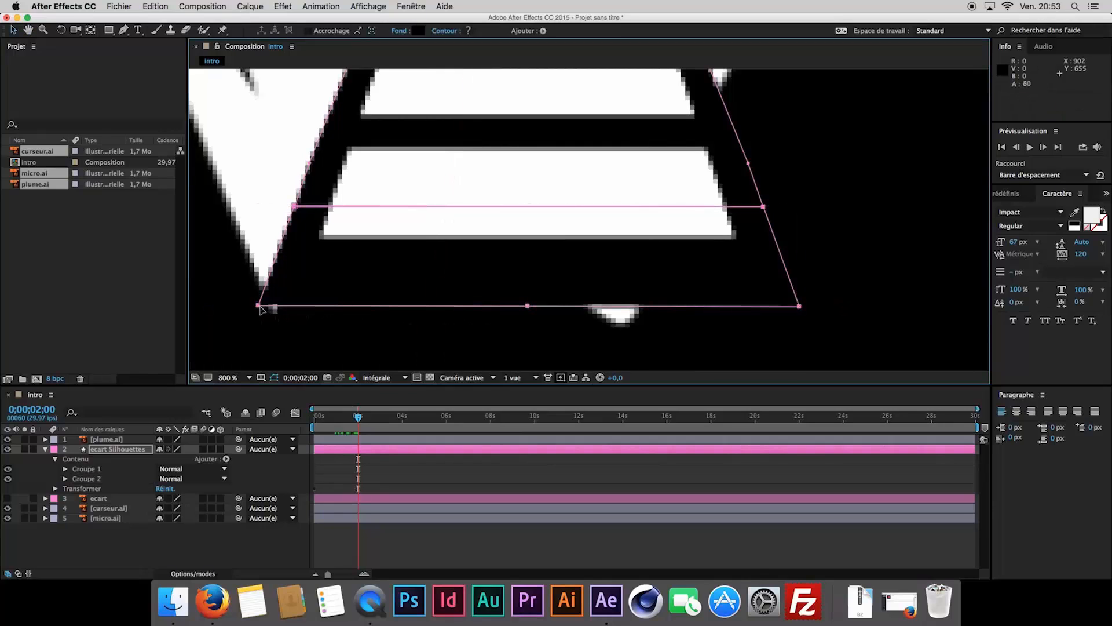
{"action": "left_click", "coordinate": [481, 277]}
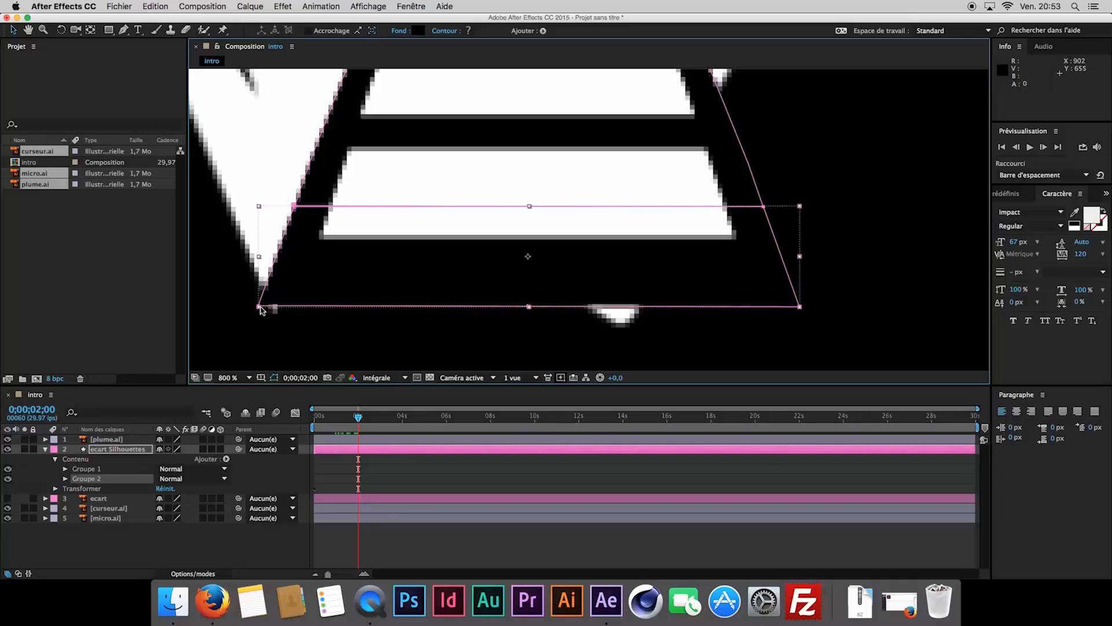
{"action": "left_click", "coordinate": [259, 308]}
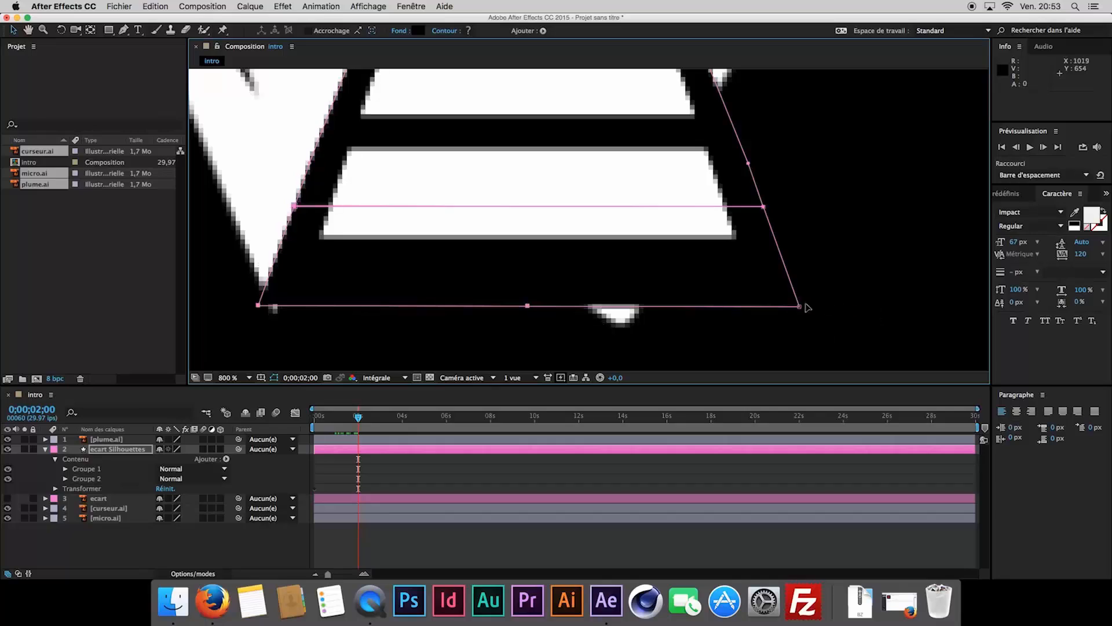
{"action": "left_click_drag", "start_coordinate": [800, 307], "coordinate": [799, 276]}
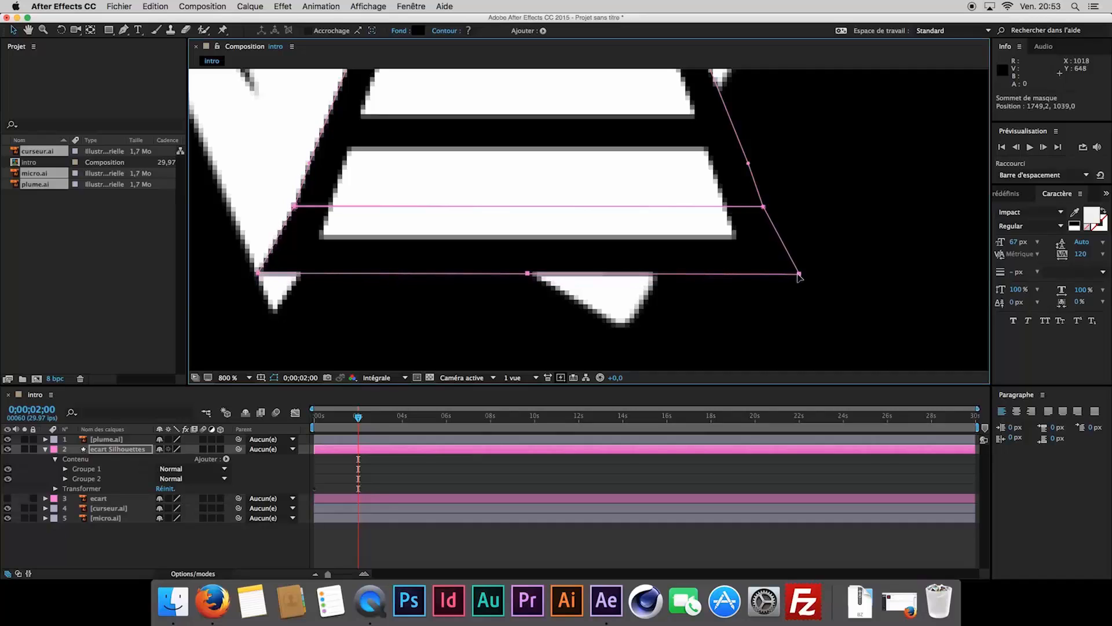
- Move the lower right and lower left corners of Groupe 2 slightly inwards to line up with the slanted sides
{"action": "left_click", "coordinate": [803, 275]}
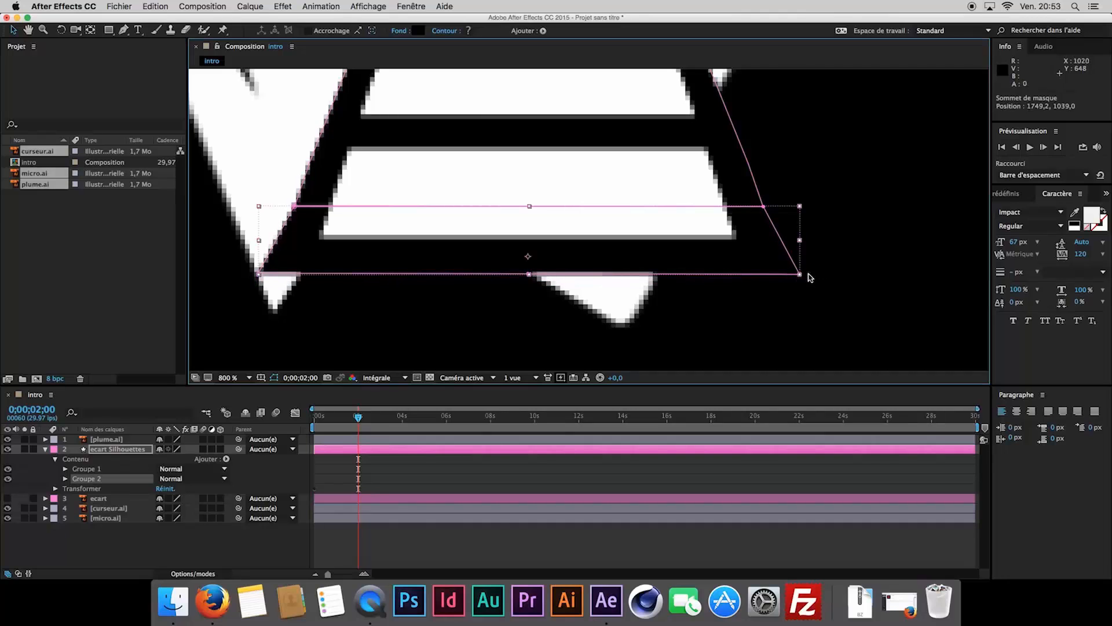
{"action": "left_click", "coordinate": [798, 275]}
{"action": "left_click_drag", "start_coordinate": [803, 277], "coordinate": [792, 278]}
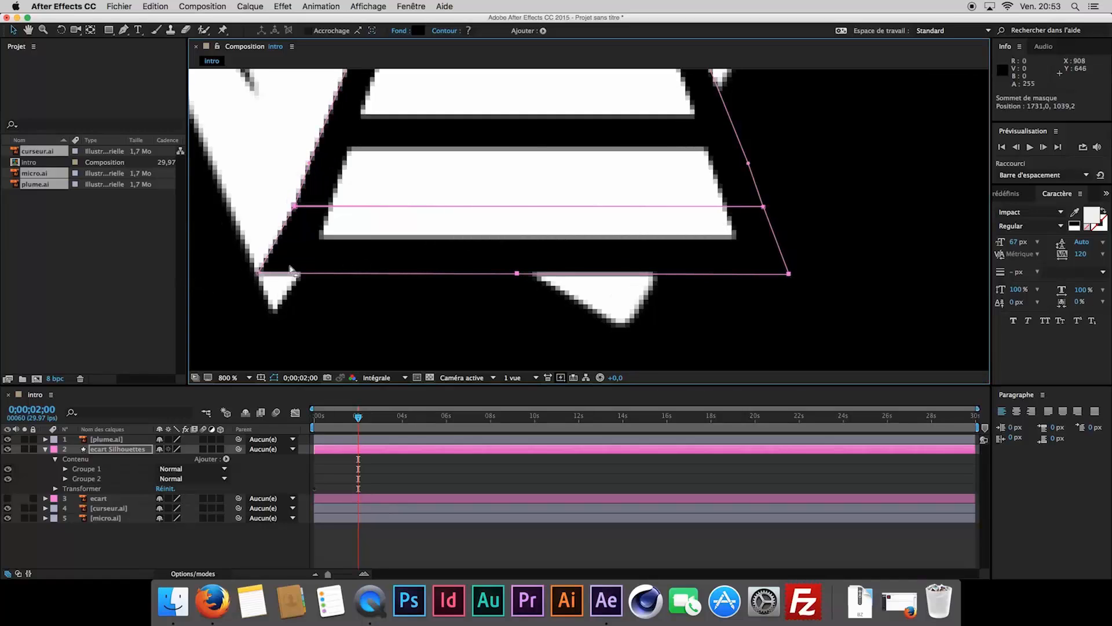
{"action": "left_click", "coordinate": [259, 275]}
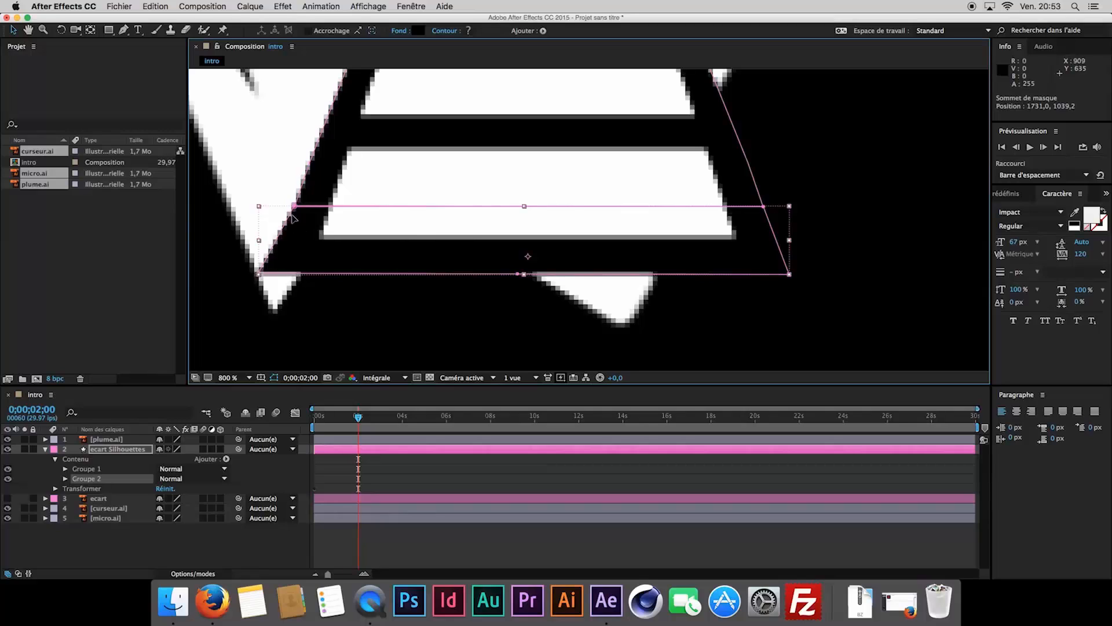
{"action": "left_click", "coordinate": [284, 230]}
{"action": "left_click_drag", "start_coordinate": [258, 275], "coordinate": [268, 277]}
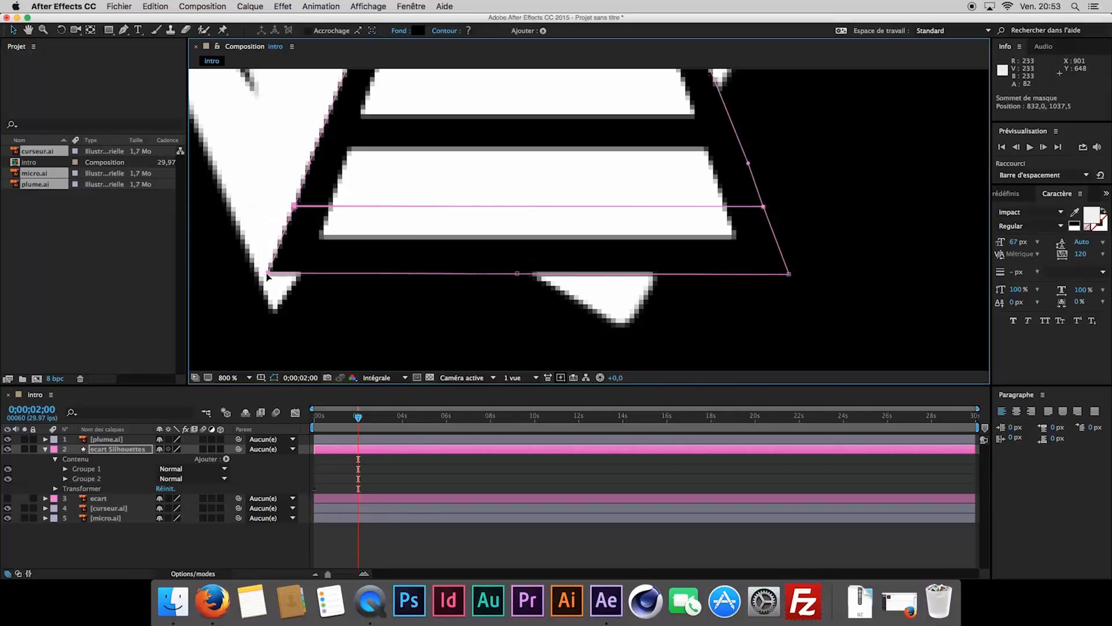
- Fit the composition in the viewer and preview the logo animation from the start to check the black border
{"action": "left_click", "coordinate": [227, 377]}
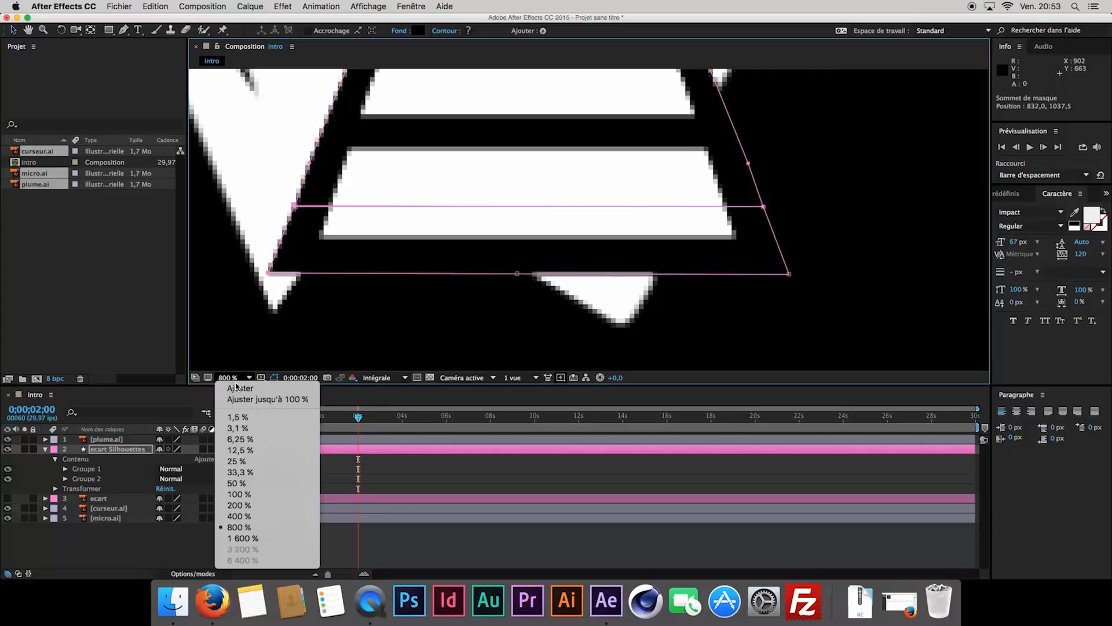
{"action": "left_click", "coordinate": [240, 388]}
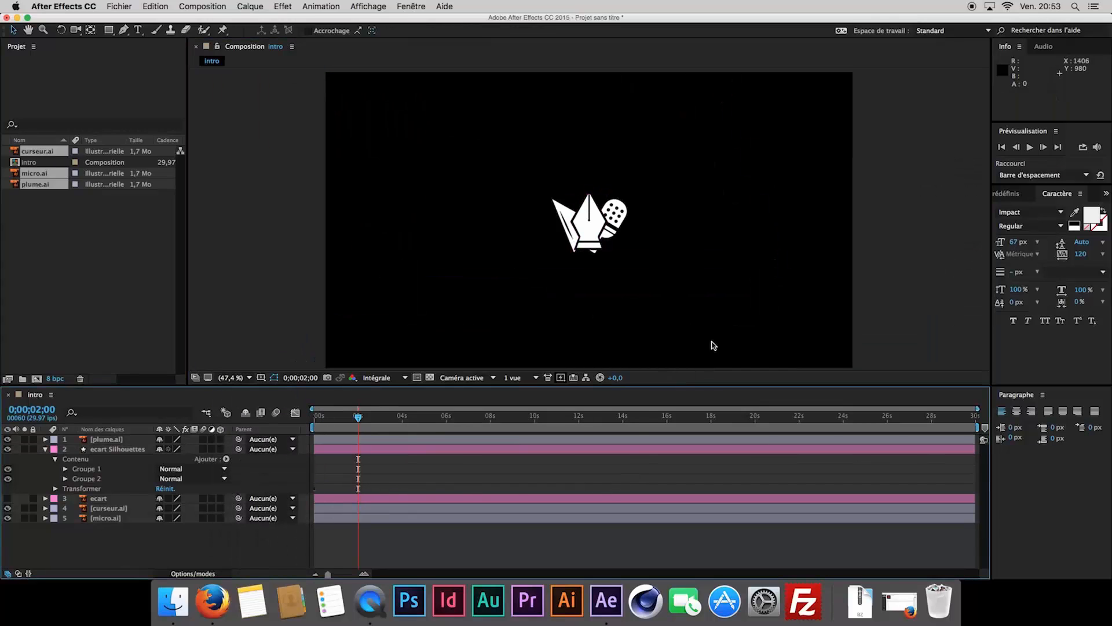
{"action": "key", "text": "space"}
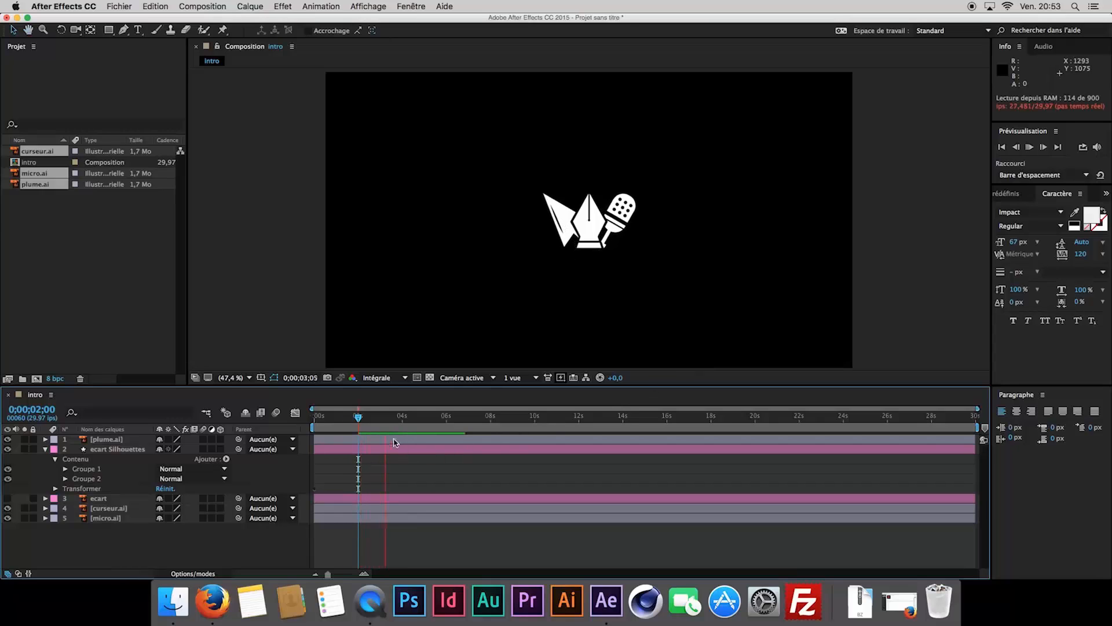
{"action": "left_click_drag", "start_coordinate": [369, 417], "coordinate": [319, 418]}
{"action": "key", "text": "space"}
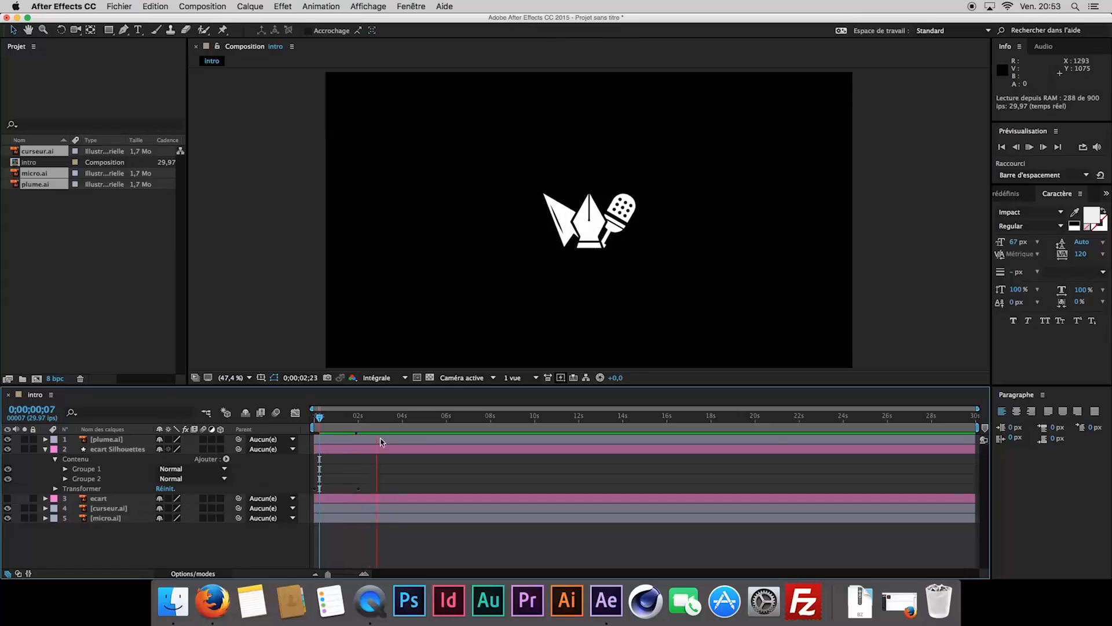
{"action": "left_click", "coordinate": [314, 419]}
{"action": "key", "text": "space"}
{"action": "left_click", "coordinate": [311, 419]}
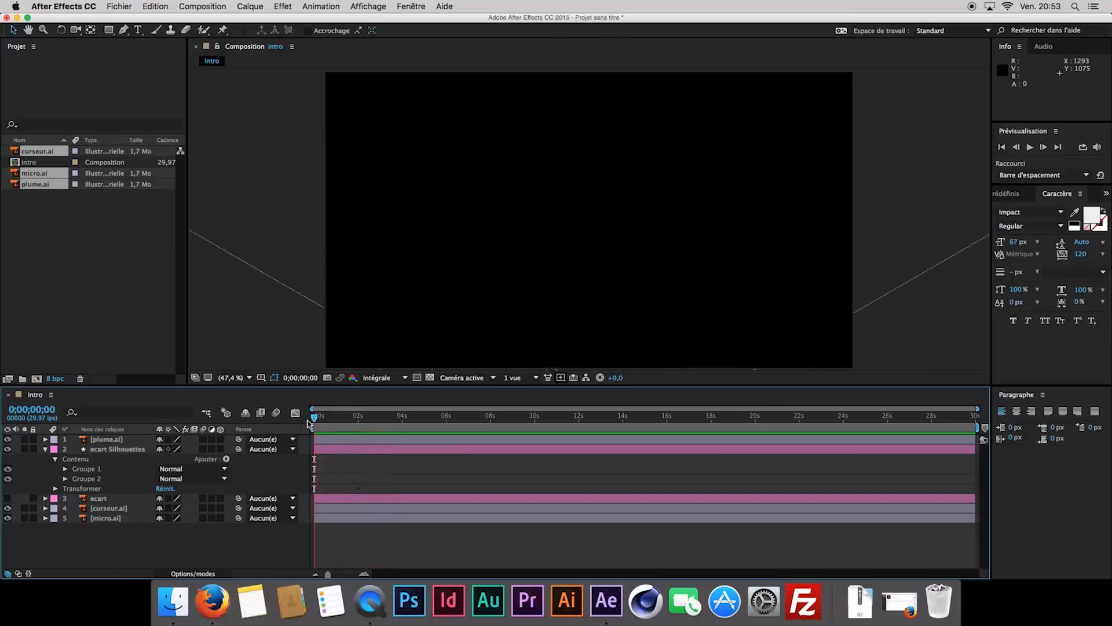
{"action": "key", "text": "space"}
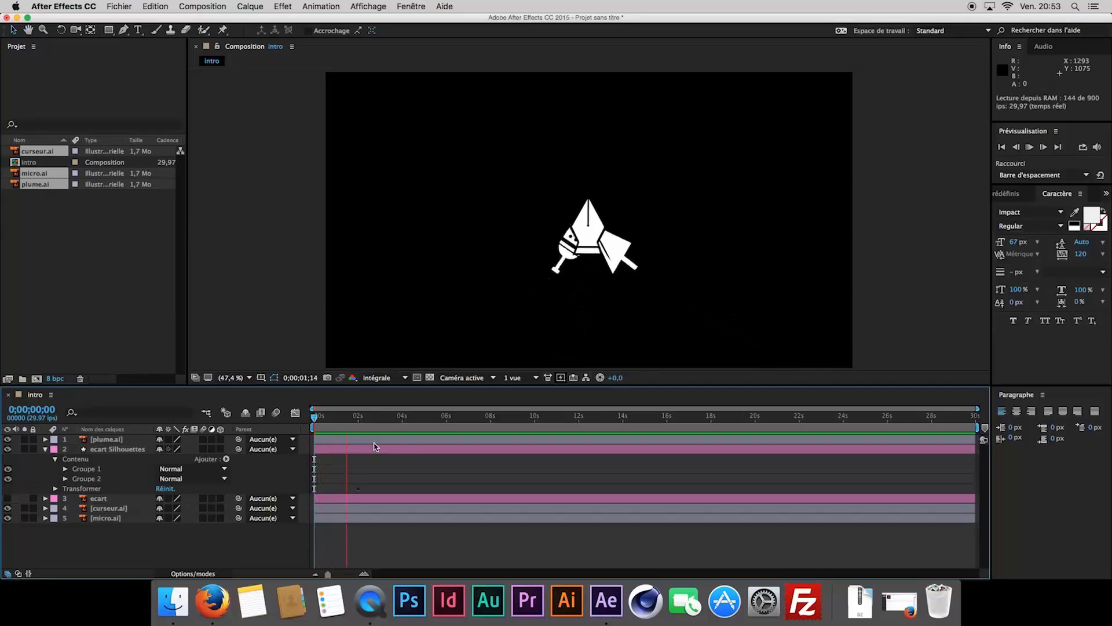
{"action": "left_click", "coordinate": [368, 427]}
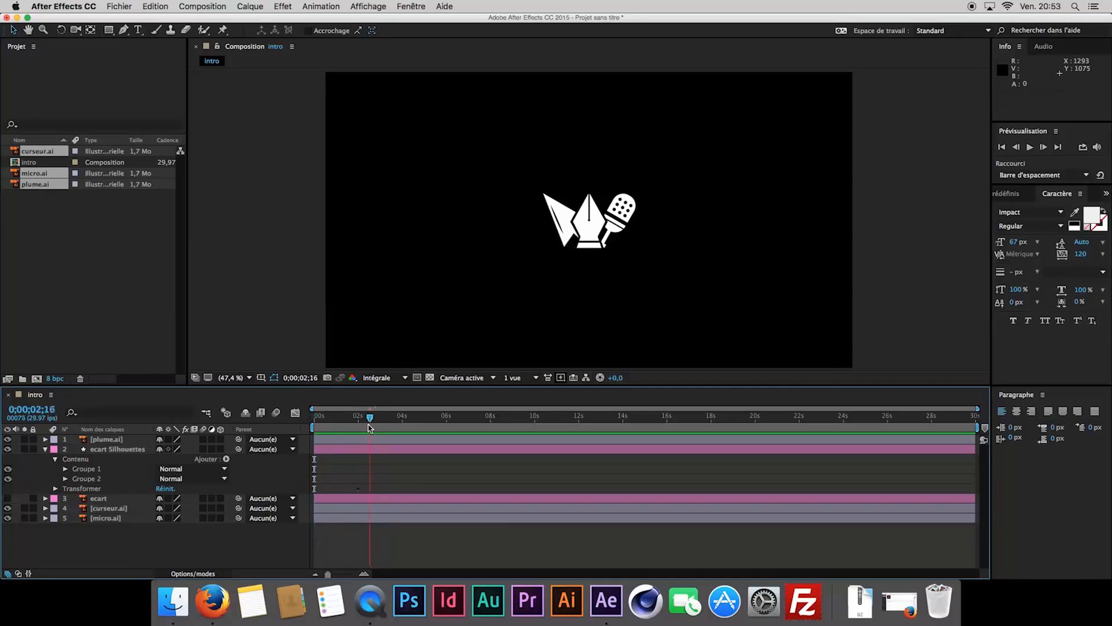
{"action": "left_click_drag", "start_coordinate": [368, 428], "coordinate": [80, 448]}
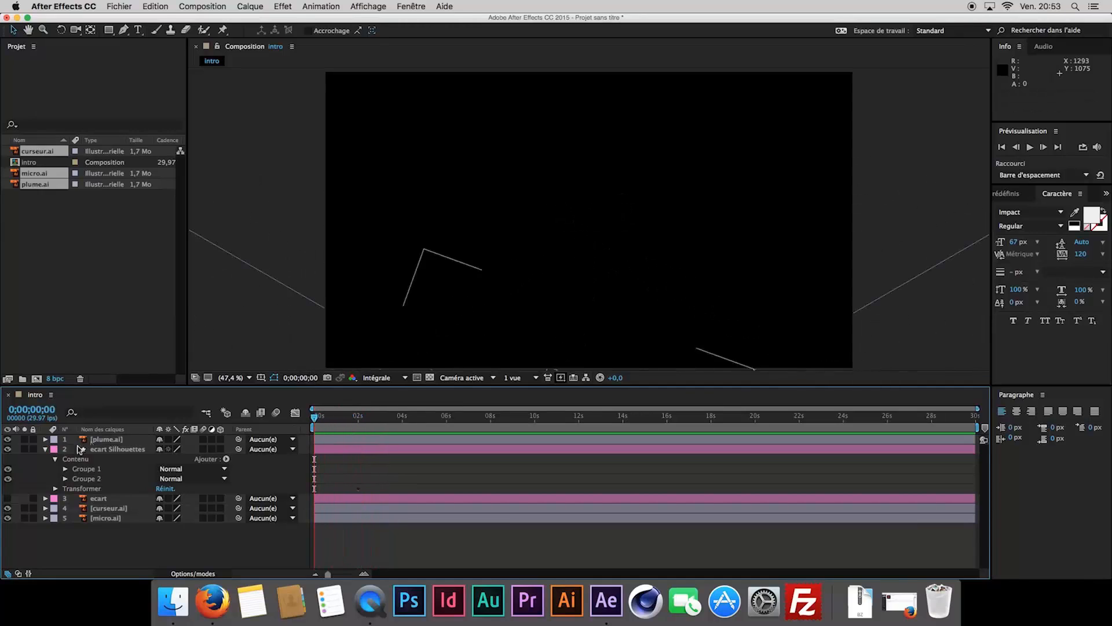
- Collapse the ecart Silhouettes layer and, at 0;00;03;12, add a text layer with the creator's name in capitals below the logo
{"action": "left_click", "coordinate": [45, 449]}
{"action": "left_click_drag", "start_coordinate": [325, 428], "coordinate": [390, 422]}
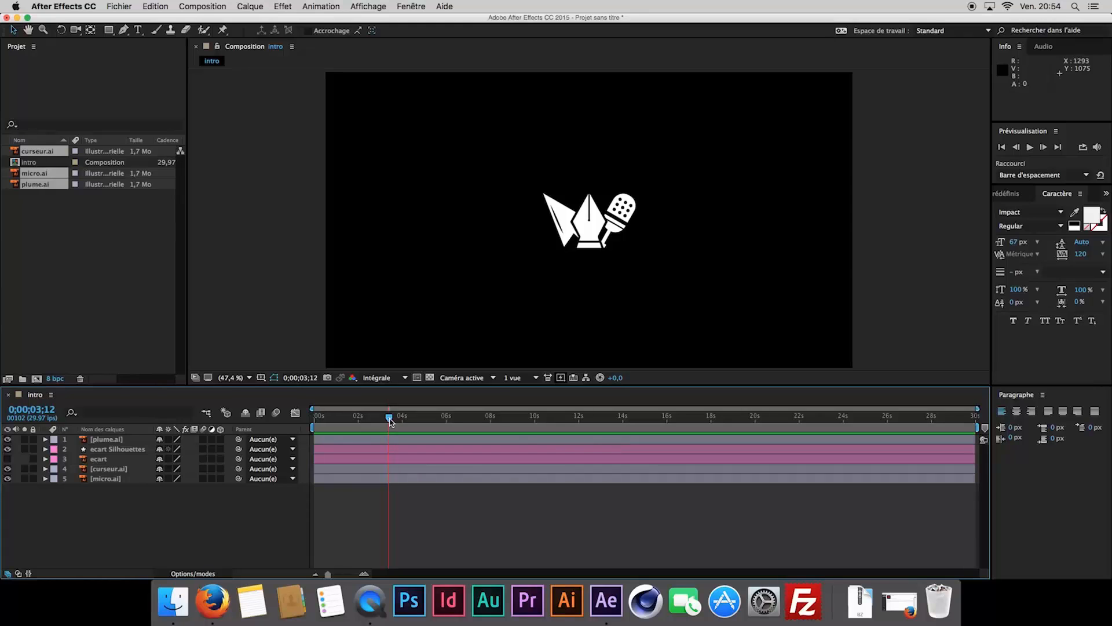
{"action": "key", "text": "super+t"}
{"action": "left_click", "coordinate": [516, 313]}
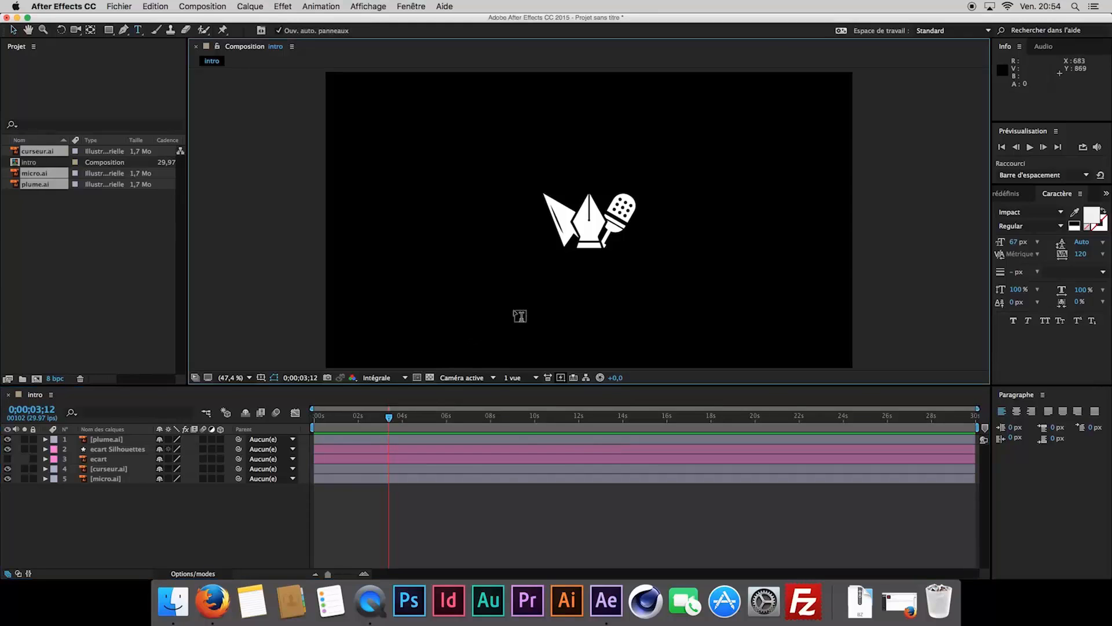
{"action": "type", "text": "thommy"}
{"action": "double_click", "coordinate": [551, 313]}
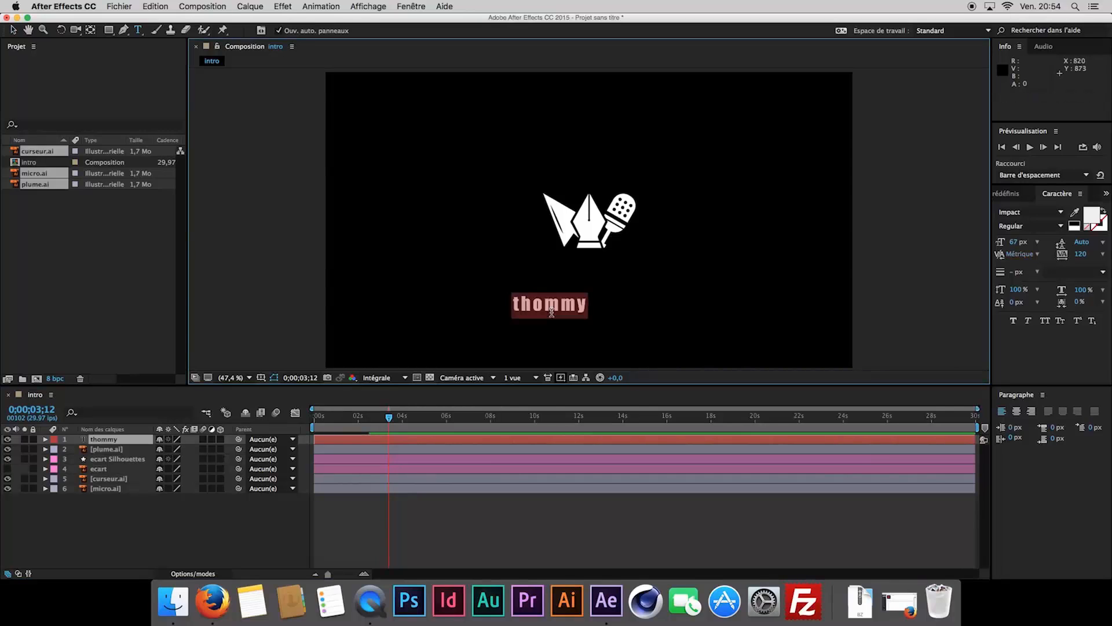
{"action": "type", "text": "THOMMY"}
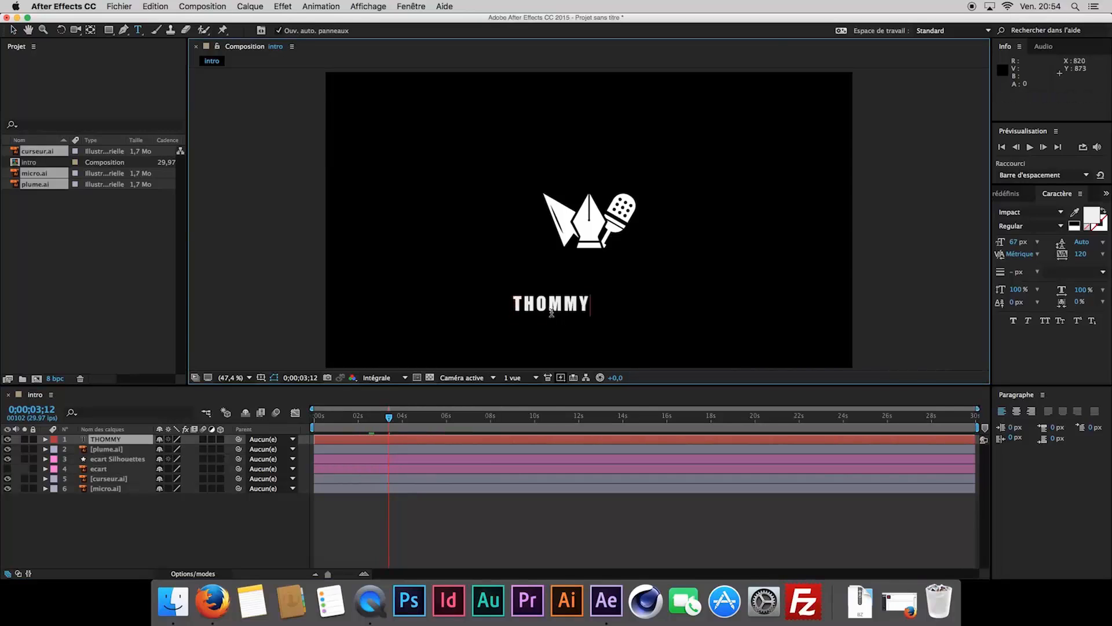
- Set the font of the name text to Helvetica Bold
{"action": "double_click", "coordinate": [555, 306]}
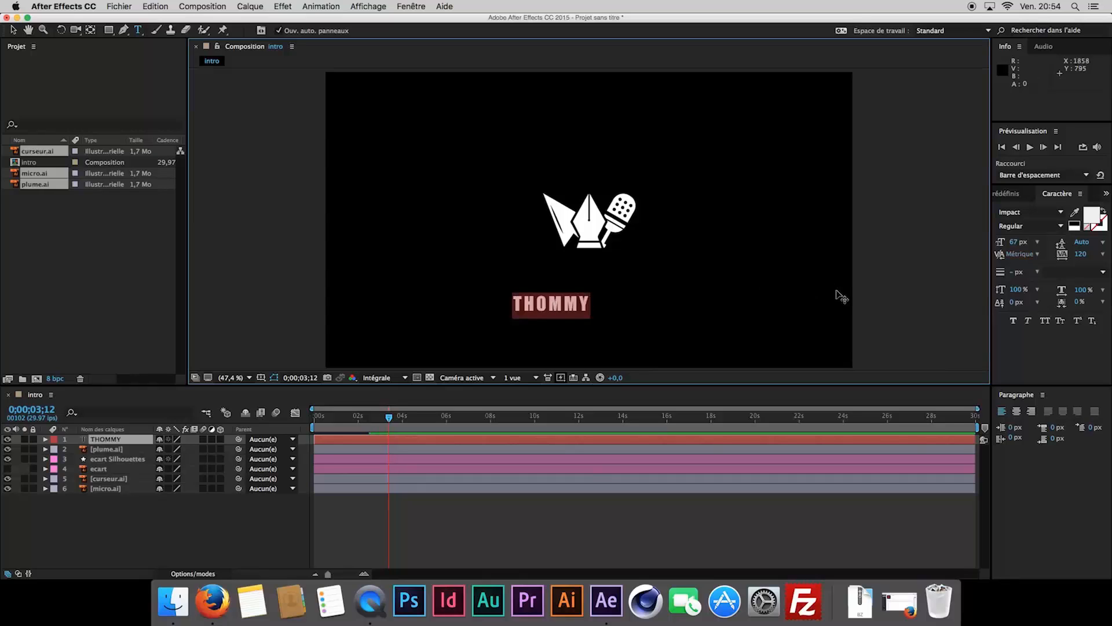
{"action": "left_click", "coordinate": [1041, 212]}
{"action": "type", "text": "Helvetica"}
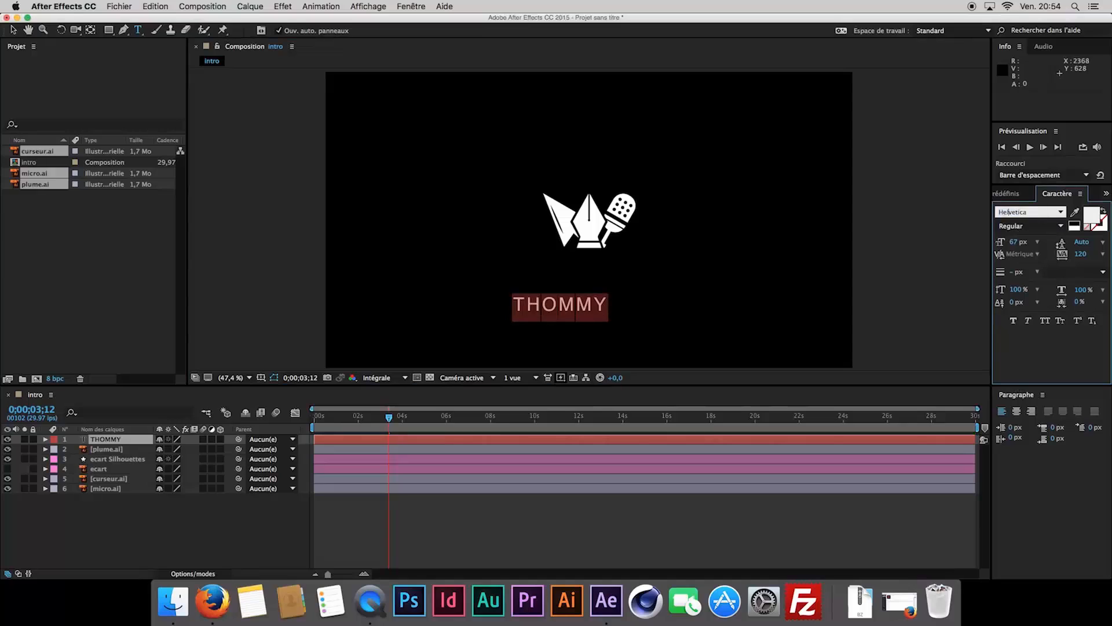
{"action": "key", "text": "Return"}
{"action": "left_click", "coordinate": [1062, 226]}
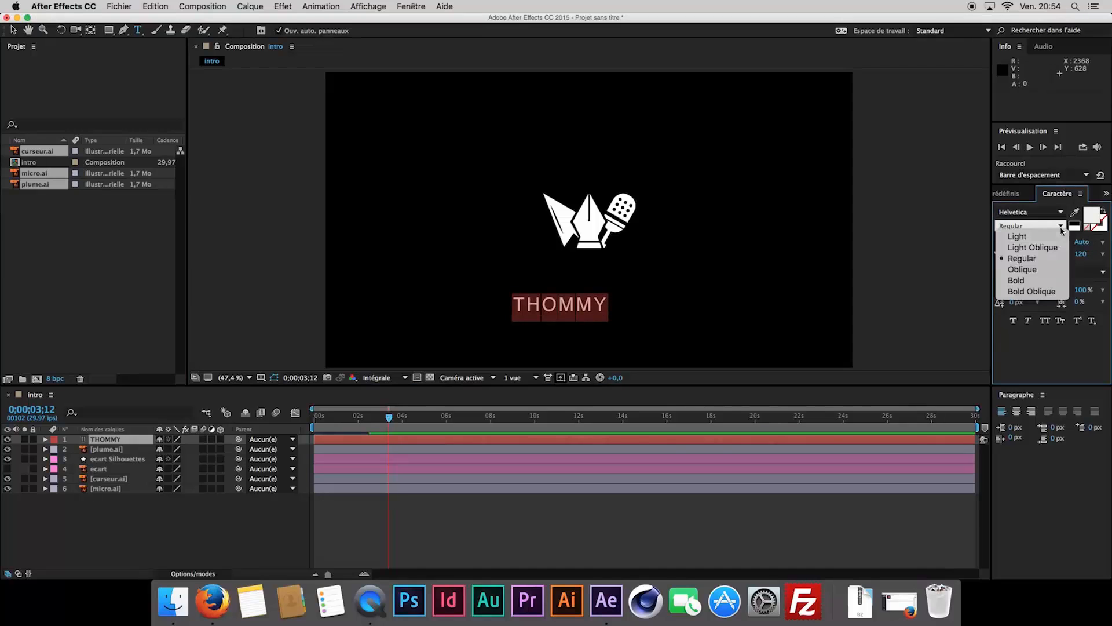
{"action": "left_click", "coordinate": [1029, 282]}
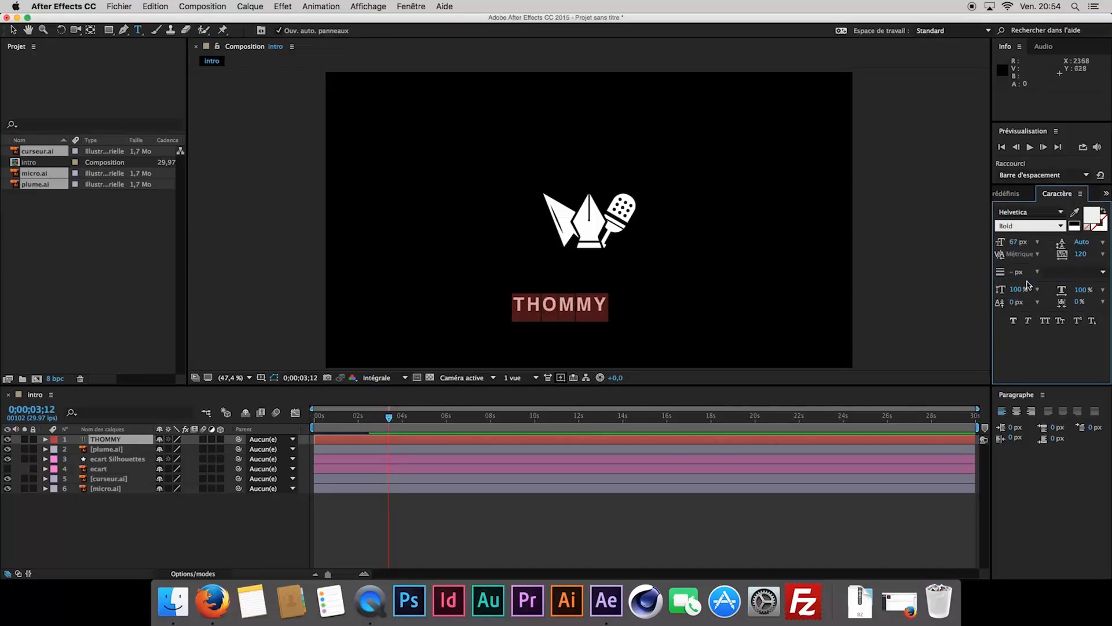
{"action": "left_click", "coordinate": [570, 314]}
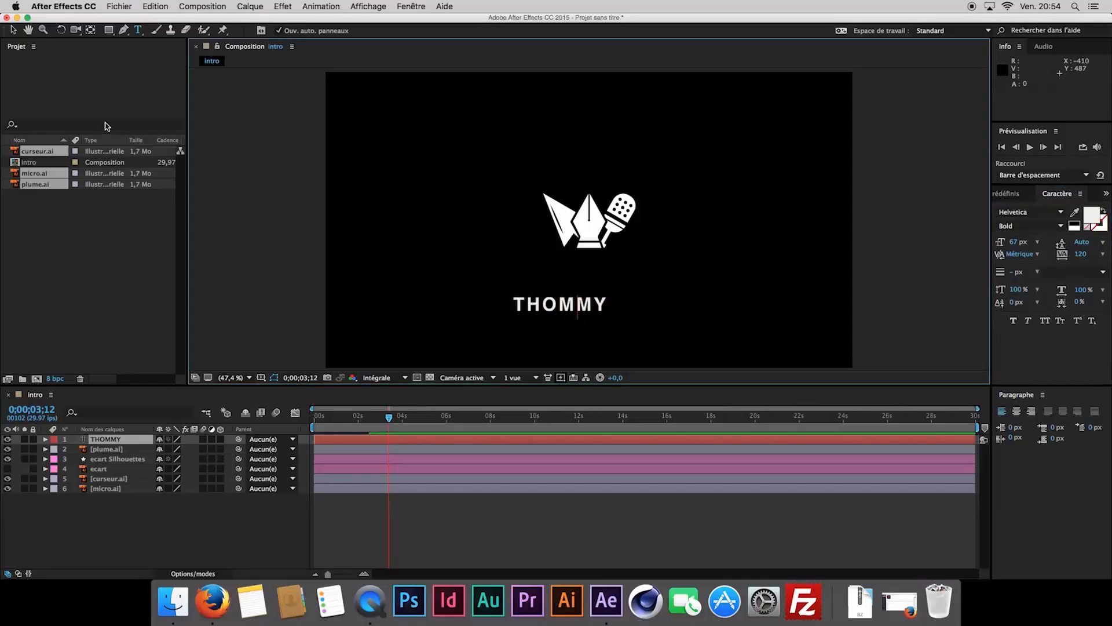
- Show the title/action safe guides and centre the name text horizontally just below the logo, at about position 789, 766
{"action": "left_click", "coordinate": [13, 30]}
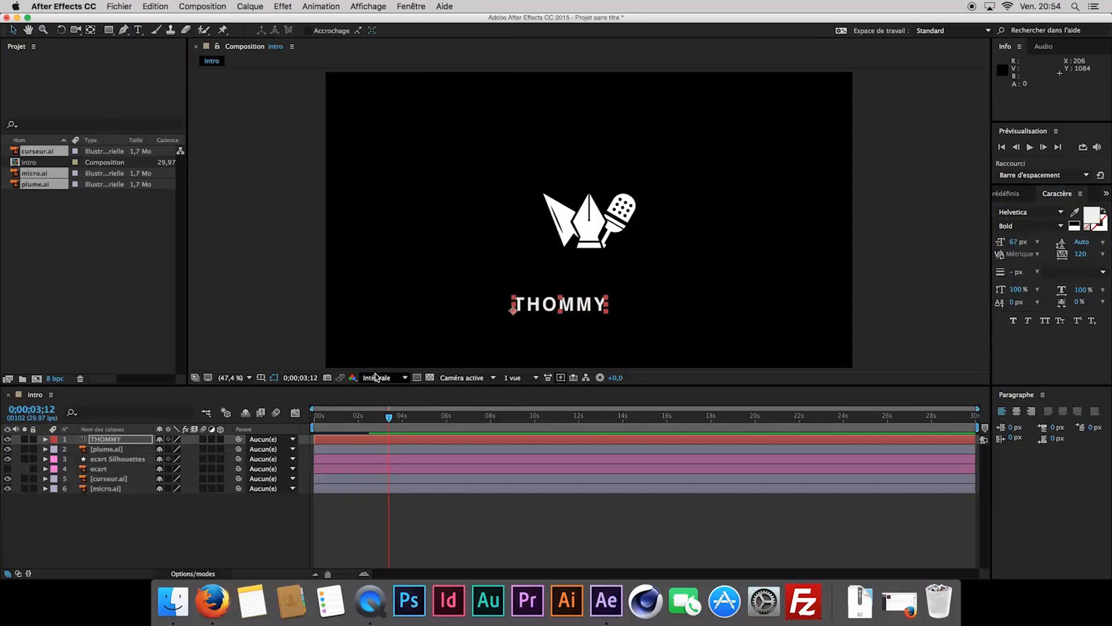
{"action": "left_click", "coordinate": [261, 378]}
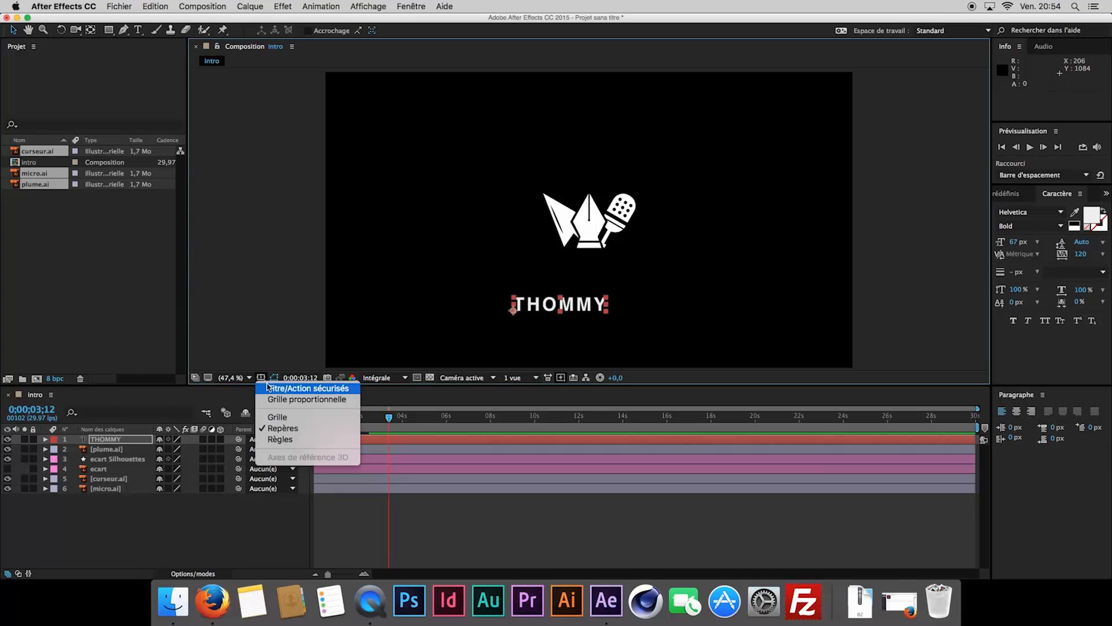
{"action": "left_click", "coordinate": [308, 388]}
{"action": "left_click_drag", "start_coordinate": [588, 312], "coordinate": [620, 334]}
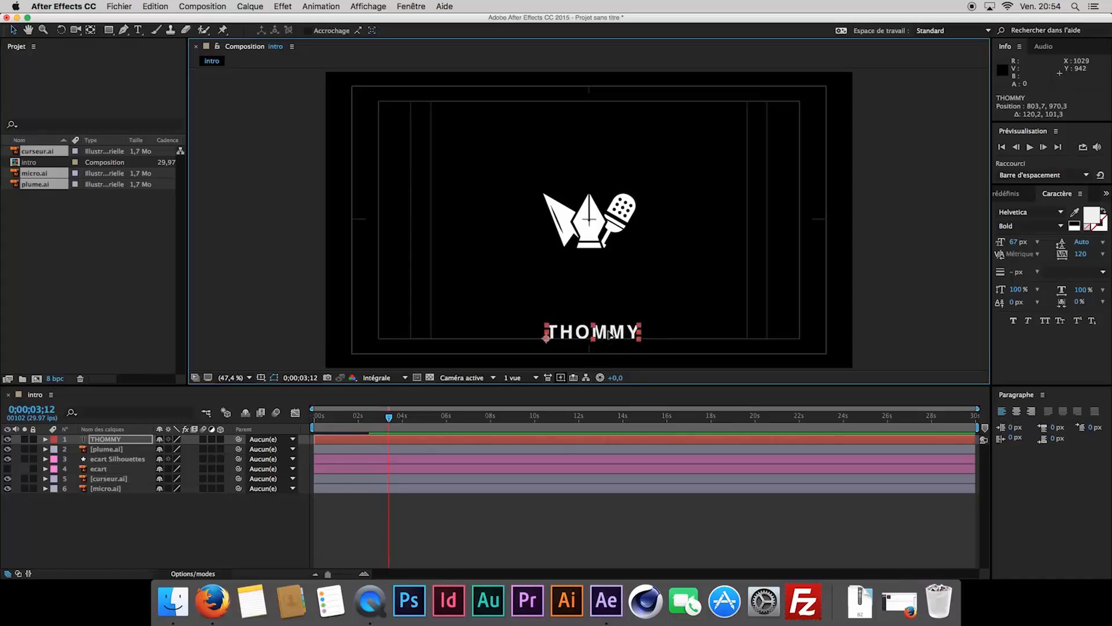
{"action": "left_click_drag", "start_coordinate": [606, 334], "coordinate": [606, 279]}
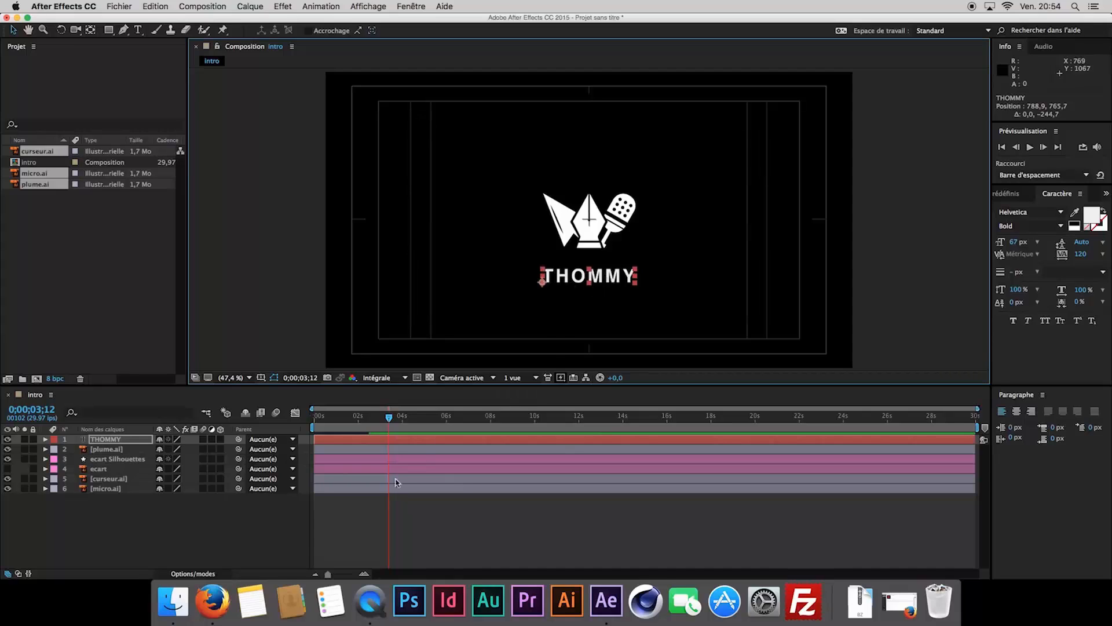
{"action": "left_click", "coordinate": [359, 510]}
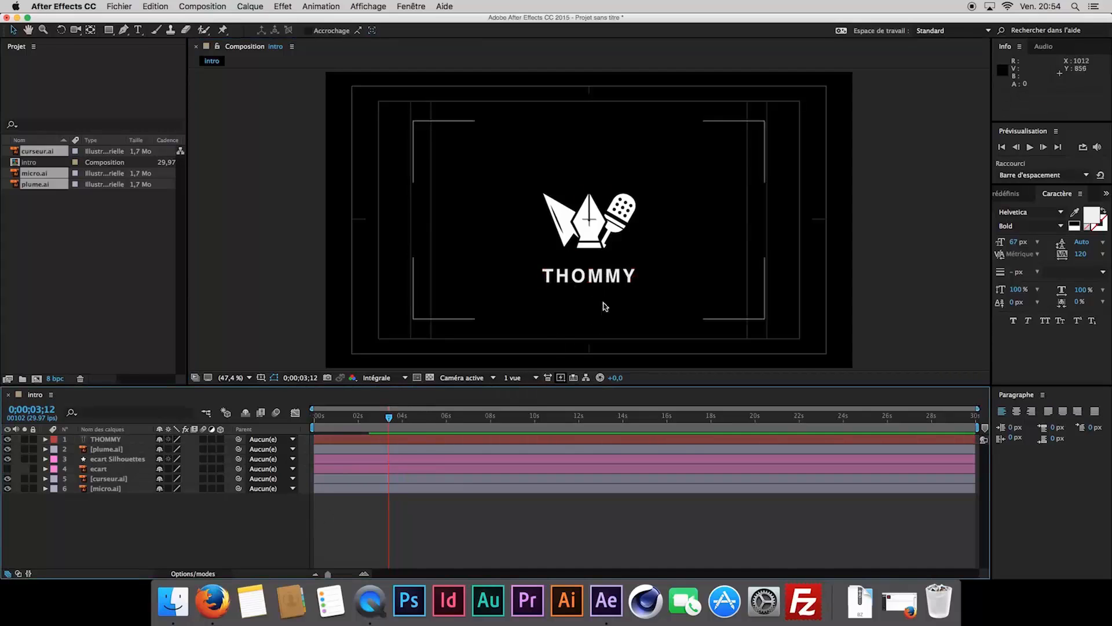
- Move the anchor point of the name text layer to the top centre of the text
{"action": "key", "text": "slash"}
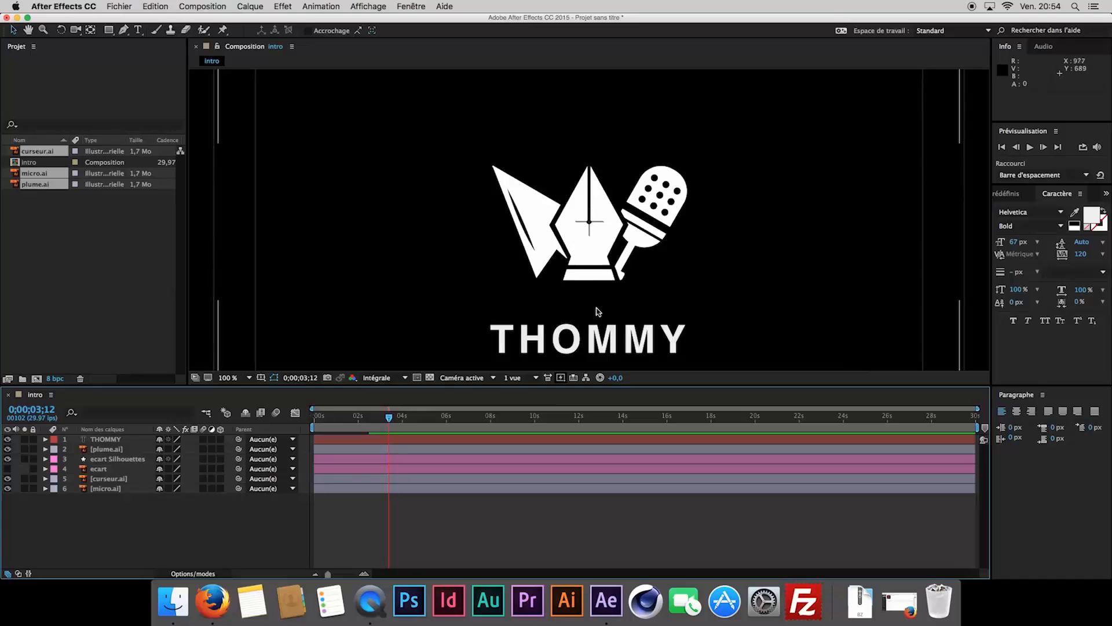
{"action": "left_click_drag", "start_coordinate": [589, 311], "coordinate": [577, 255]}
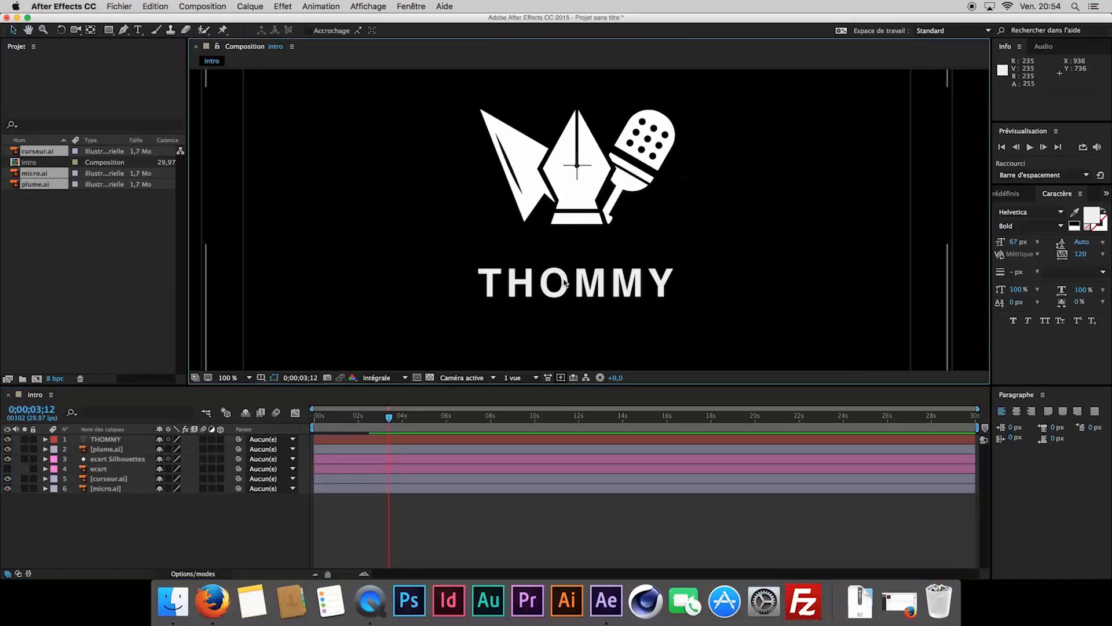
{"action": "left_click", "coordinate": [564, 283]}
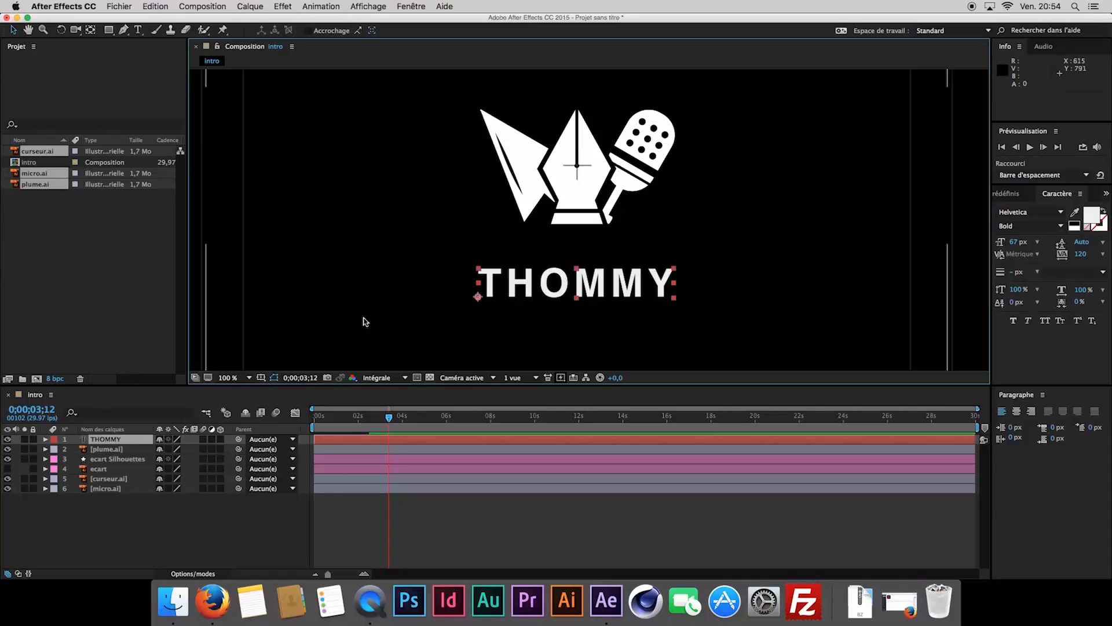
{"action": "left_click", "coordinate": [143, 442]}
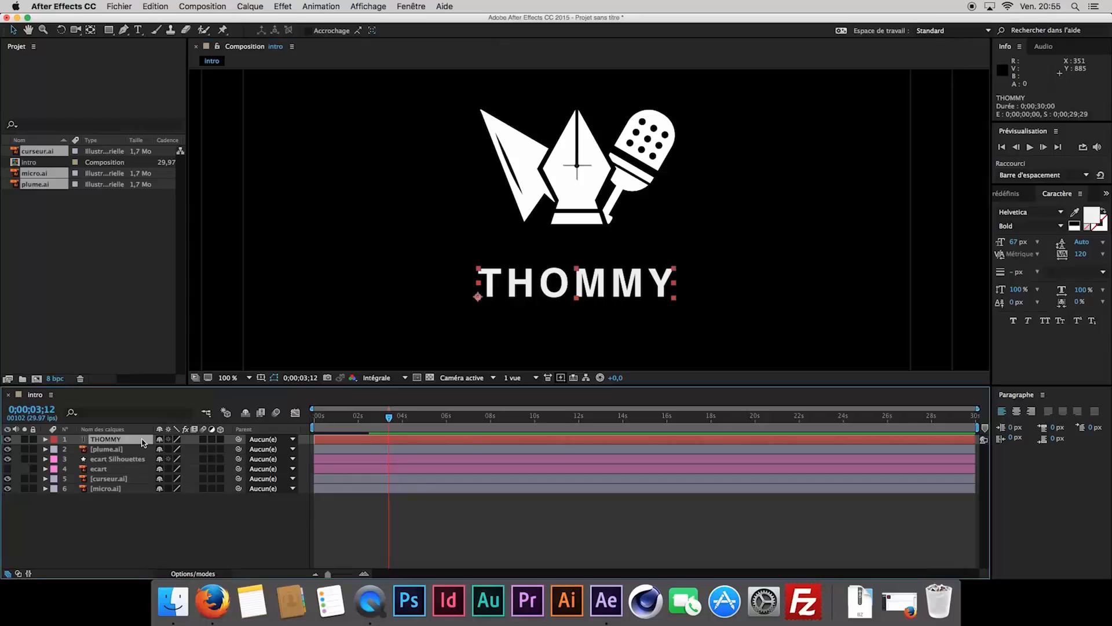
{"action": "left_click", "coordinate": [93, 33]}
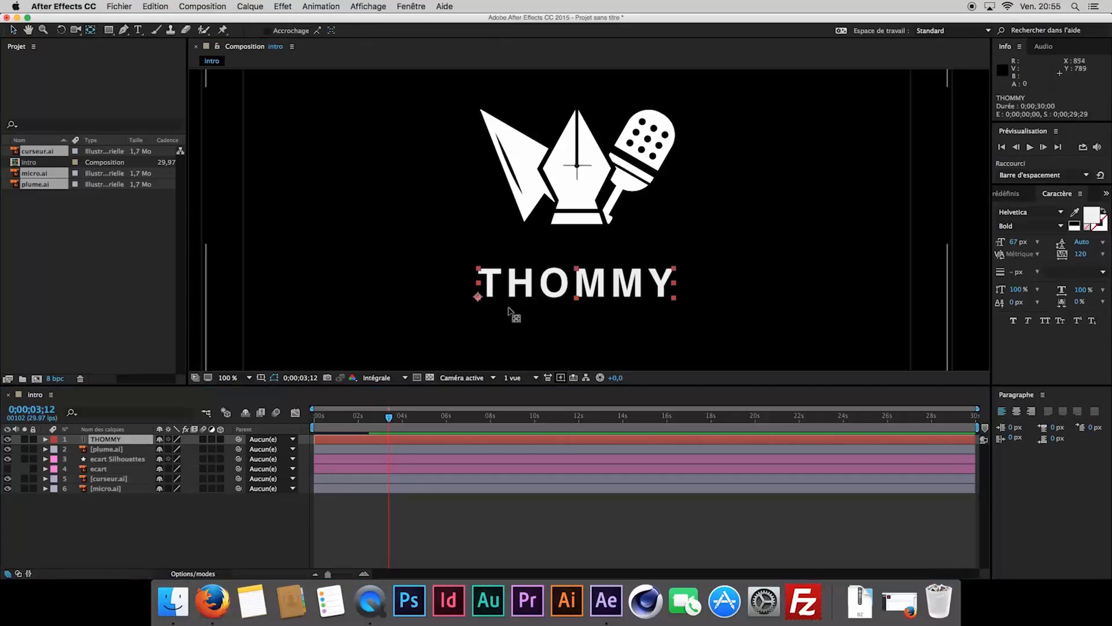
{"action": "left_click_drag", "start_coordinate": [477, 296], "coordinate": [578, 270]}
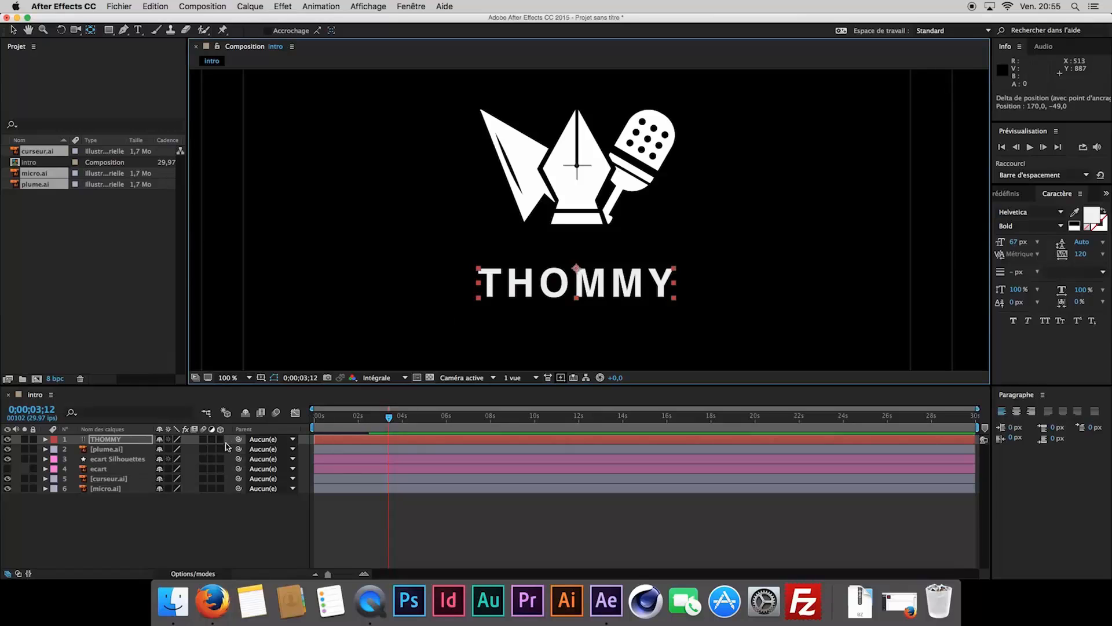
{"action": "left_click", "coordinate": [196, 515]}
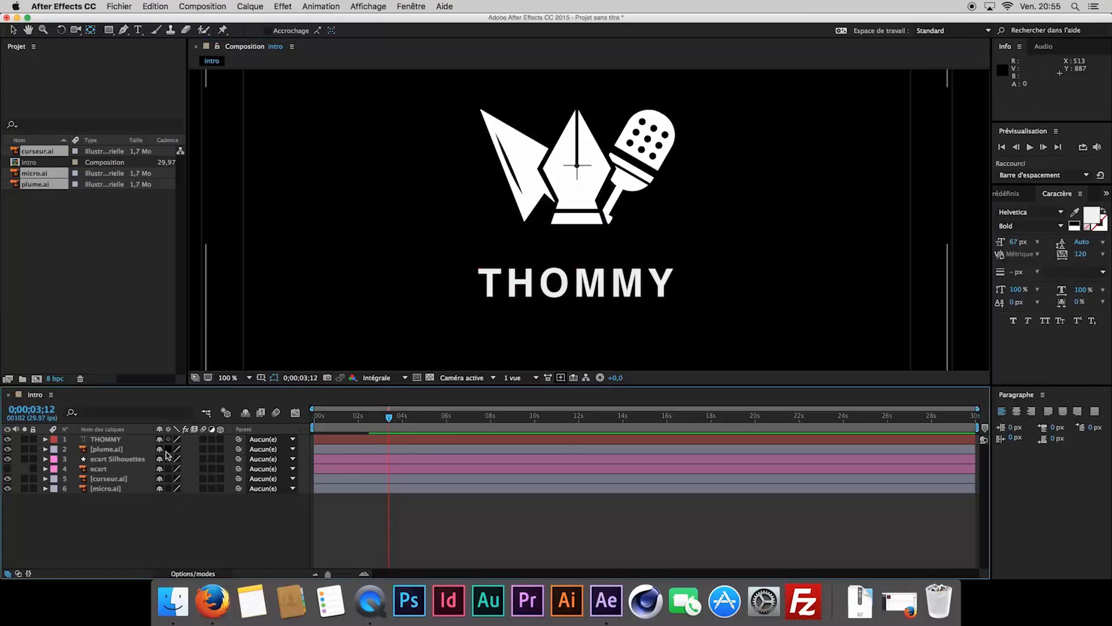
- Try scaling and rotating the name text around its top-centre anchor point, undoing each change
{"action": "left_click", "coordinate": [135, 441]}
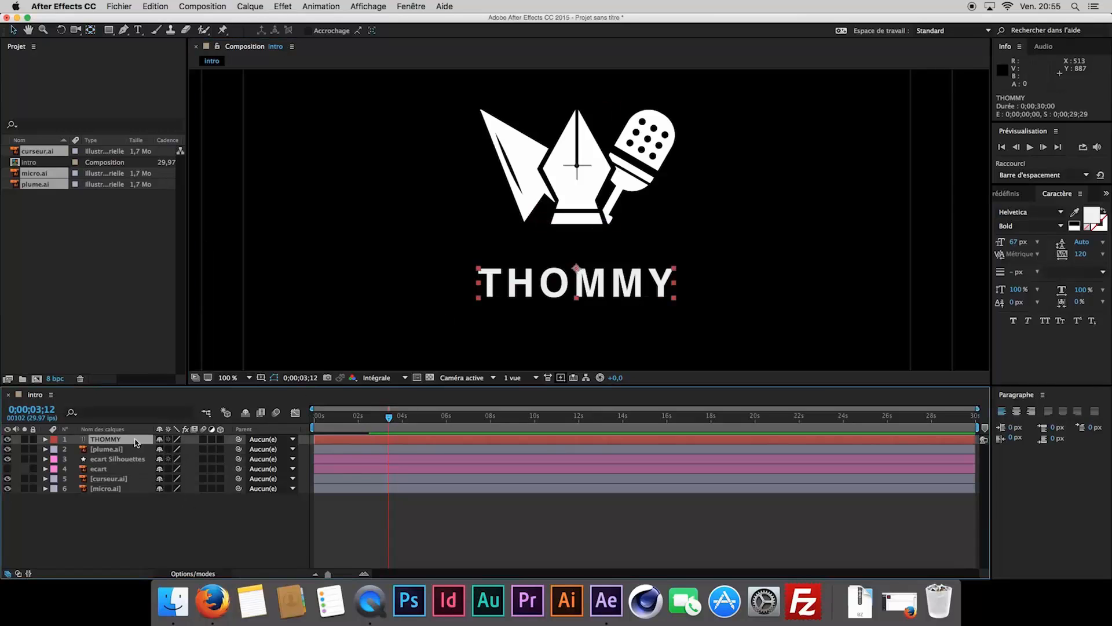
{"action": "key", "text": "s"}
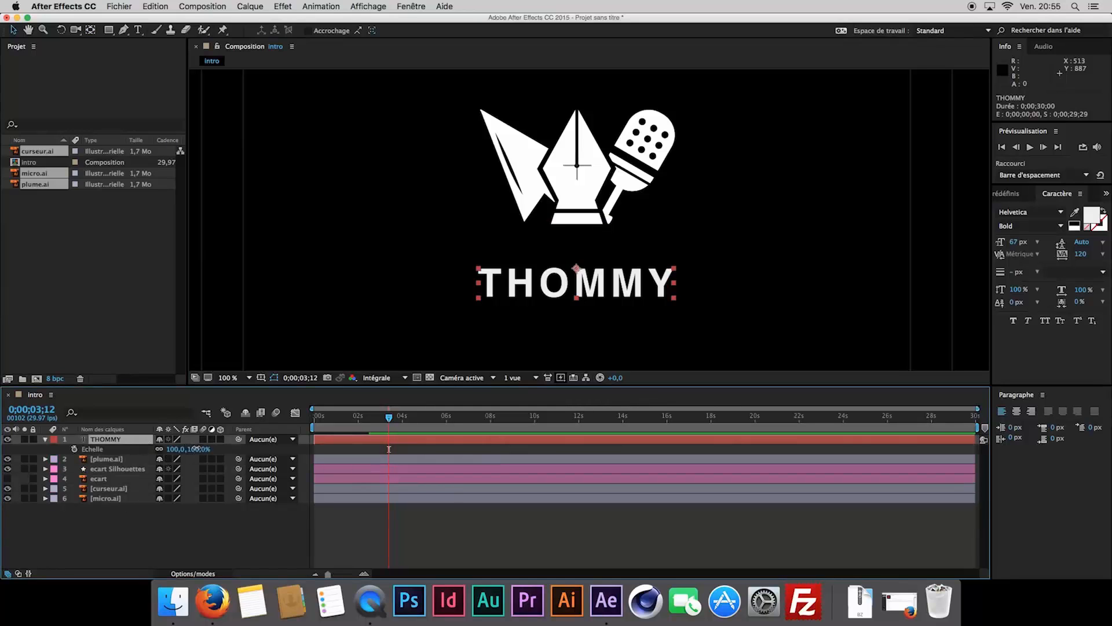
{"action": "left_click_drag", "start_coordinate": [195, 449], "coordinate": [313, 457]}
{"action": "key", "text": "super+z"}
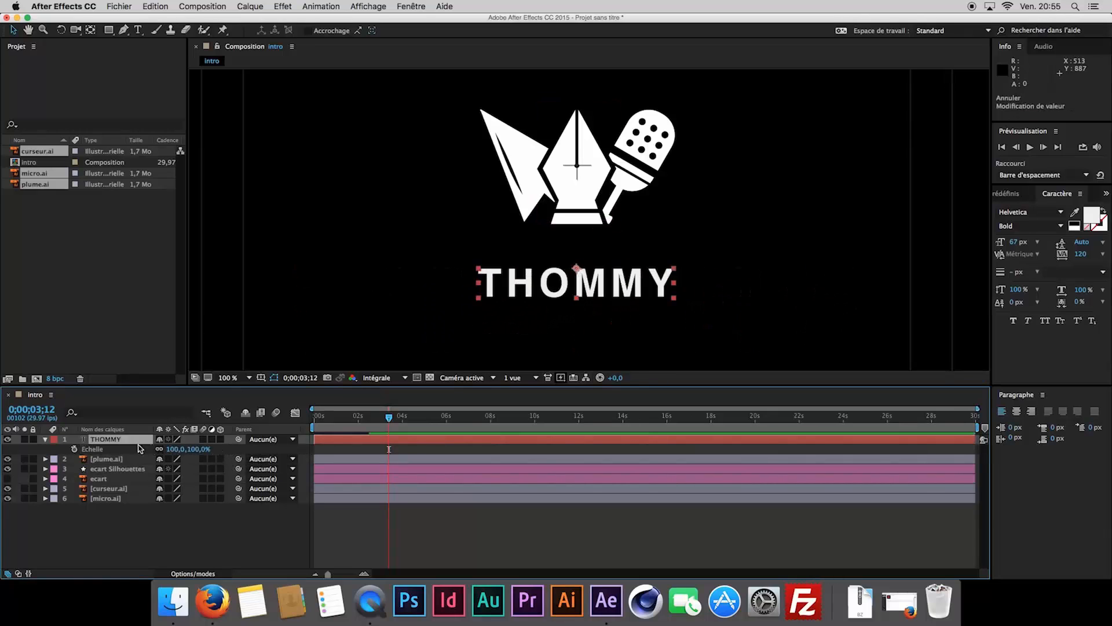
{"action": "left_click", "coordinate": [46, 440]}
{"action": "key", "text": "r"}
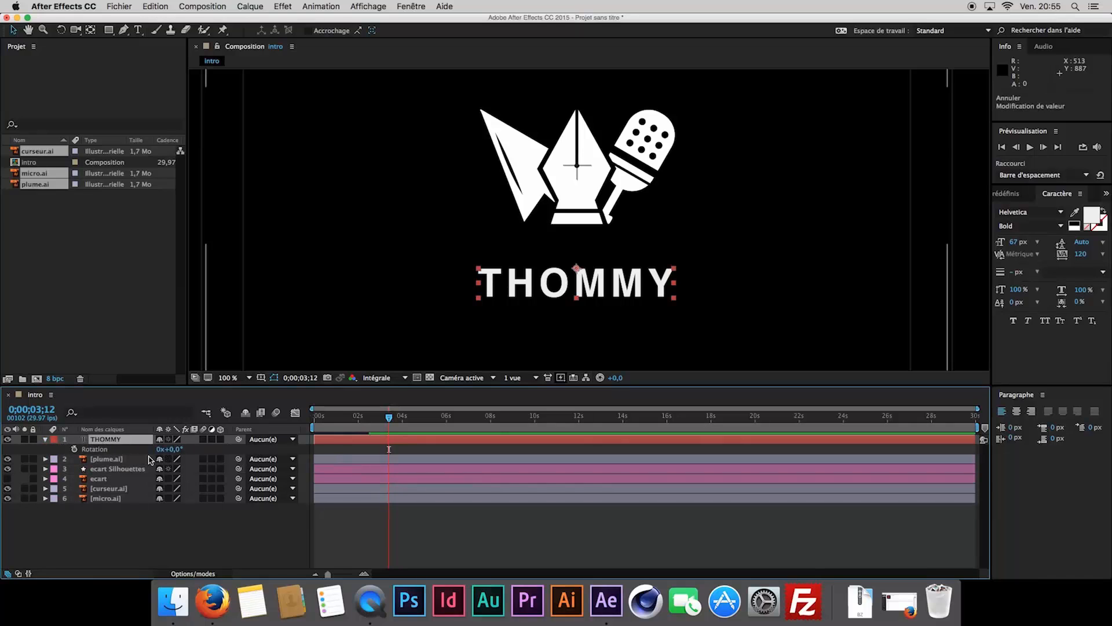
{"action": "mouse_move", "coordinate": [171, 449]}
{"action": "left_mouse_down"}
{"action": "mouse_move", "coordinate": [209, 451]}
{"action": "mouse_move", "coordinate": [175, 450]}
{"action": "mouse_move", "coordinate": [193, 452]}
{"action": "left_mouse_up"}
{"action": "key", "text": "super+z"}
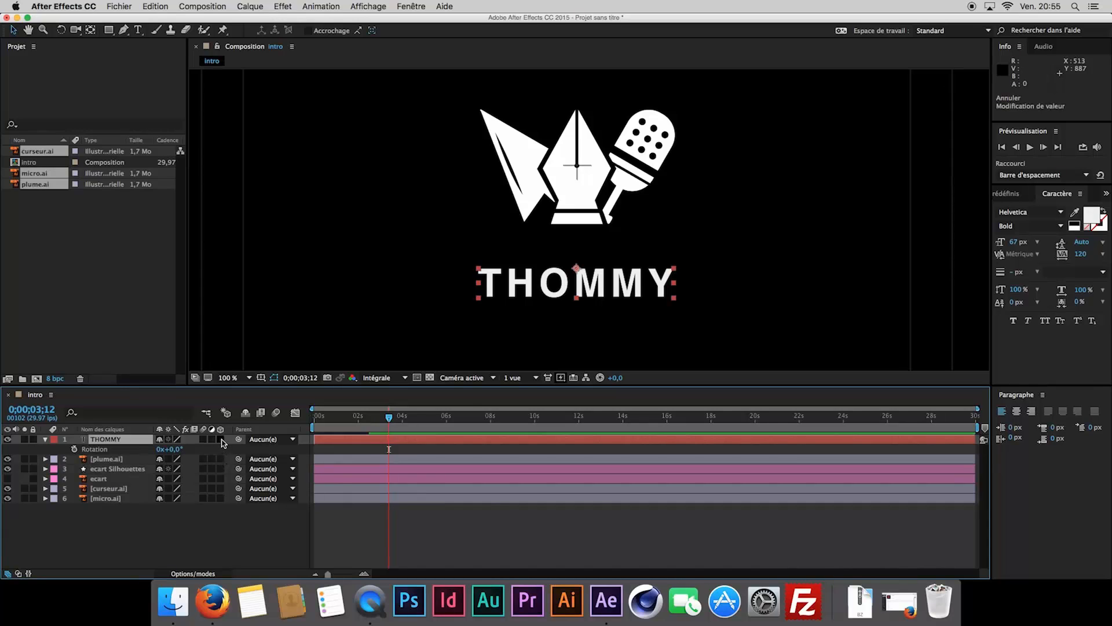
- Make the name text layer 3D and give it a Rotation X keyframe placed at 0;00;02;08
{"action": "left_click", "coordinate": [221, 439]}
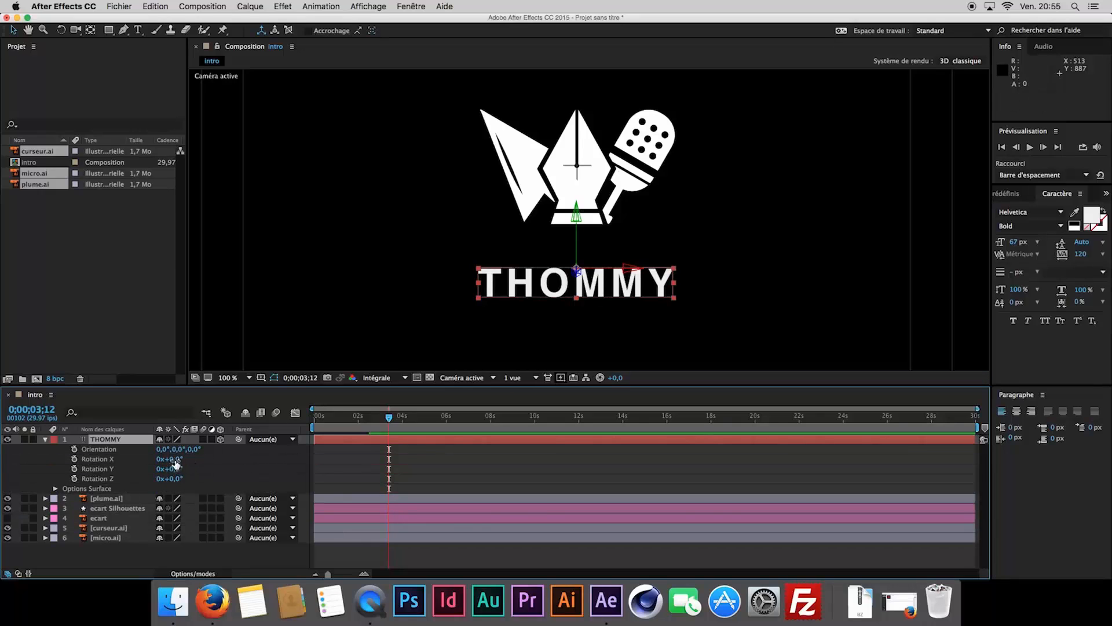
{"action": "left_click", "coordinate": [74, 458]}
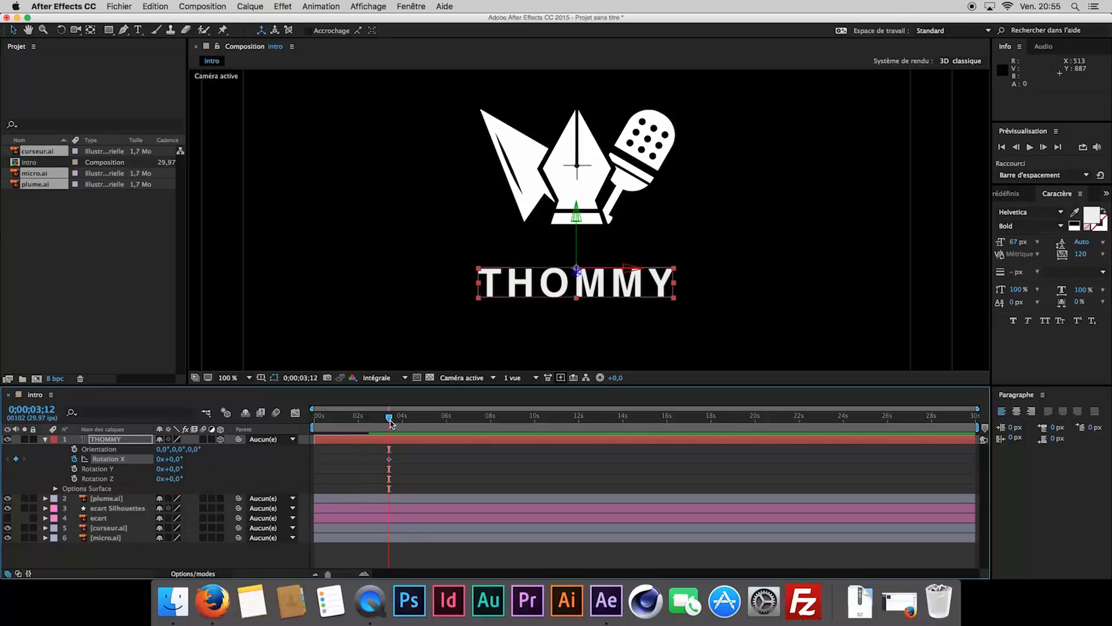
{"action": "left_click_drag", "start_coordinate": [391, 423], "coordinate": [367, 424]}
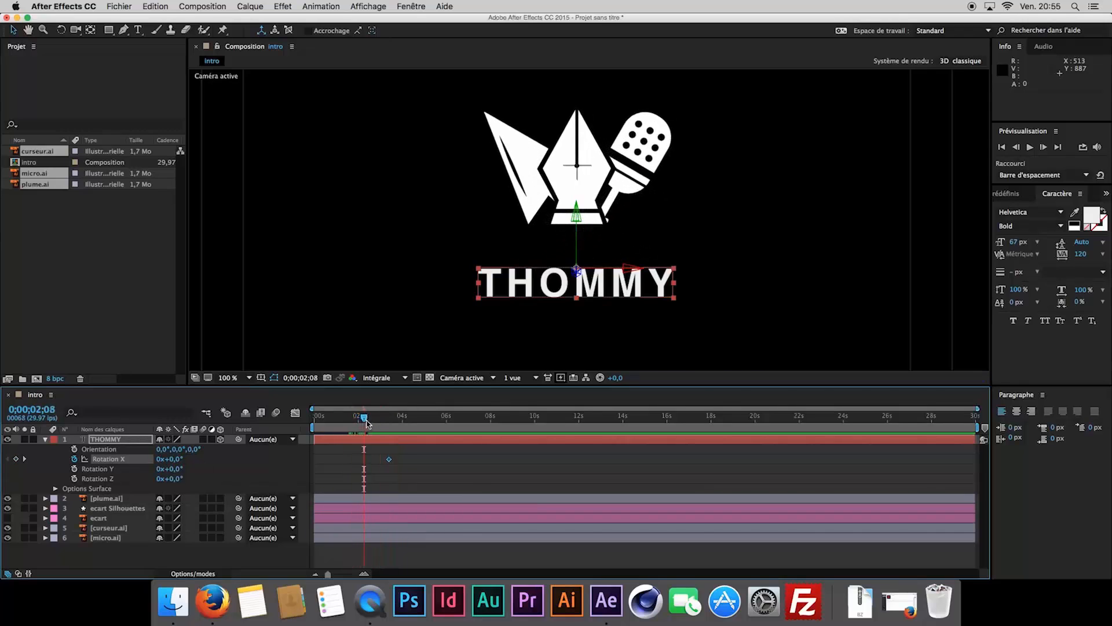
{"action": "left_click", "coordinate": [364, 461]}
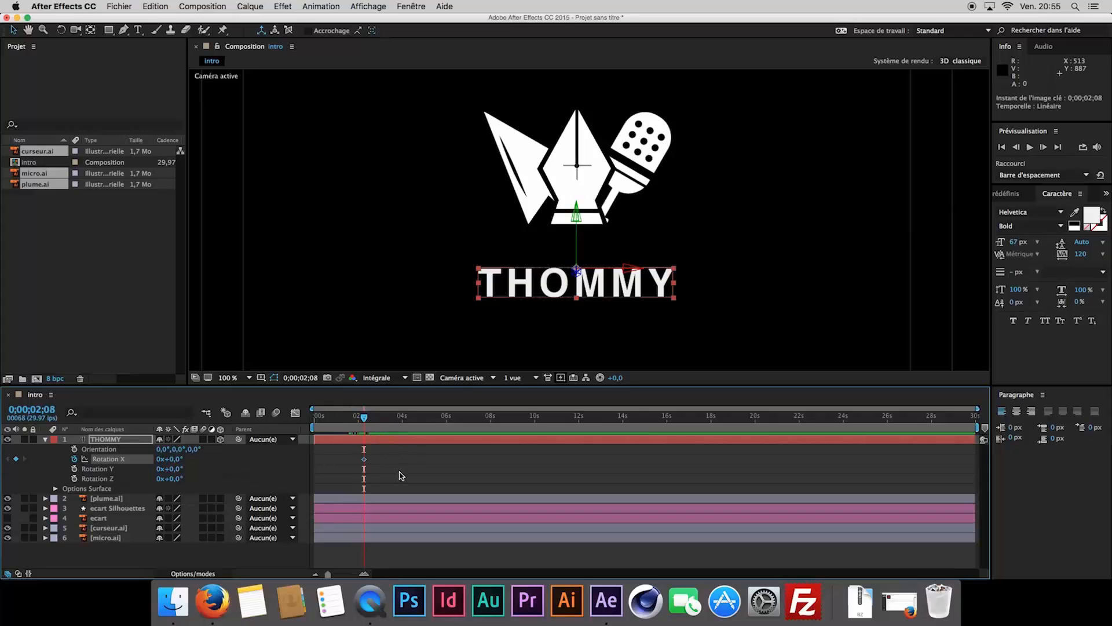
- Add a second Rotation X keyframe to the name text 30 frames further on, at 0;00;03;08
{"action": "key", "text": "shift+Page_Down"}
{"action": "key", "text": "shift+Page_Down"}
{"action": "key", "text": "shift+Page_Down"}
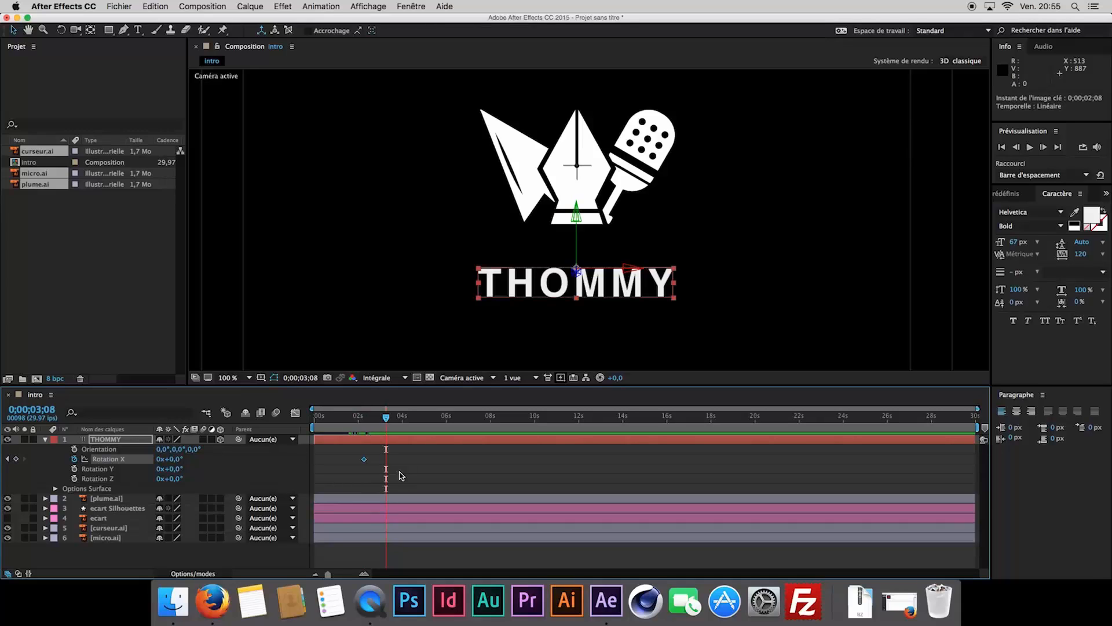
{"action": "left_click", "coordinate": [16, 460]}
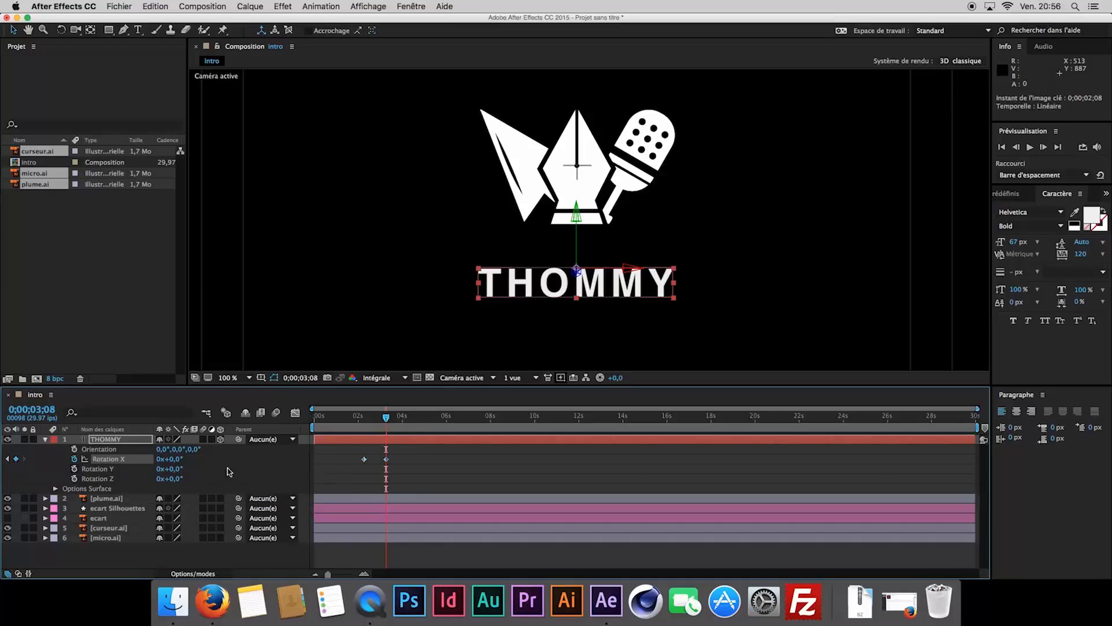
- Set the name text's Rotation X to -94° at the first keyframe, 0;00;02;08, so the text lies edge-on
{"action": "left_click_drag", "start_coordinate": [386, 417], "coordinate": [365, 418]}
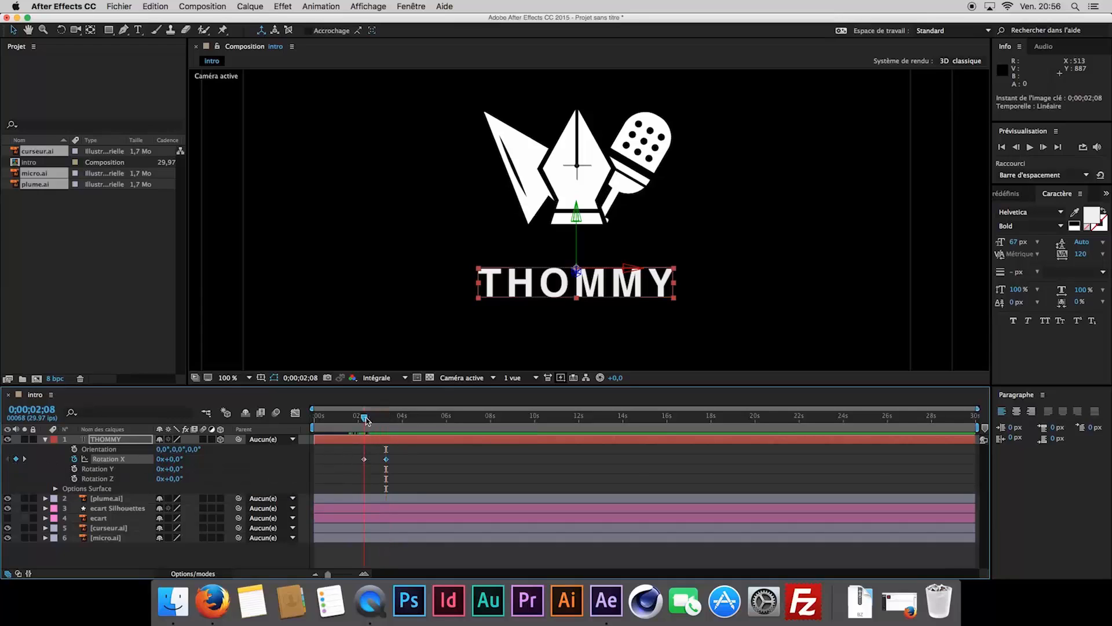
{"action": "left_click", "coordinate": [376, 456]}
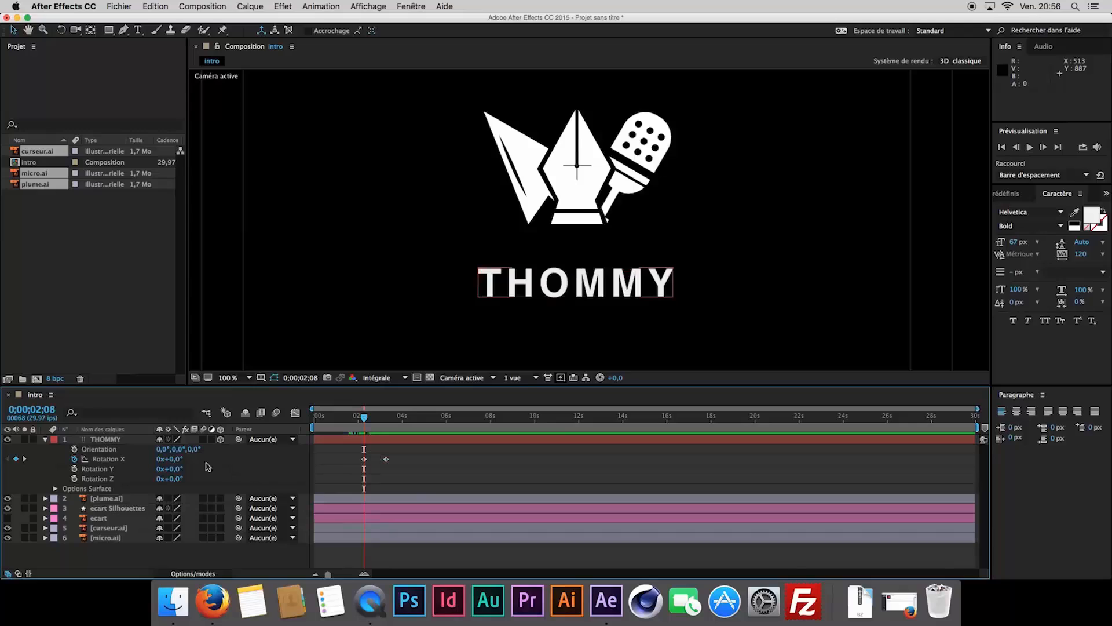
{"action": "left_click", "coordinate": [177, 459]}
{"action": "key", "text": "Return"}
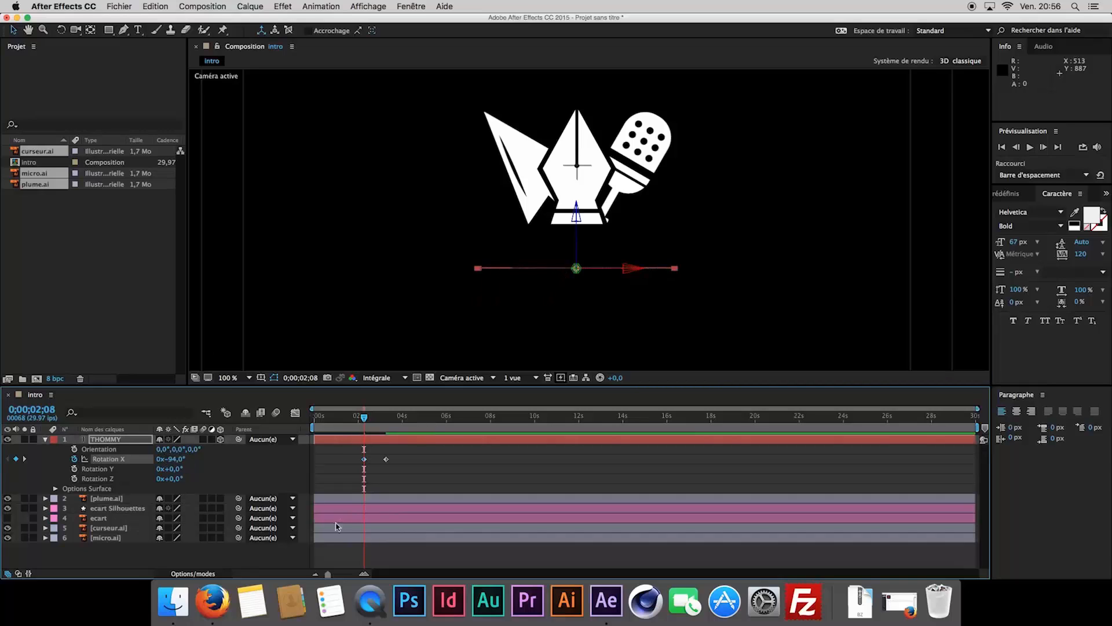
- Fit the composition in the viewer, trim the name text layer's start to 0;00;02;08 and collapse its properties
{"action": "left_click", "coordinate": [228, 378]}
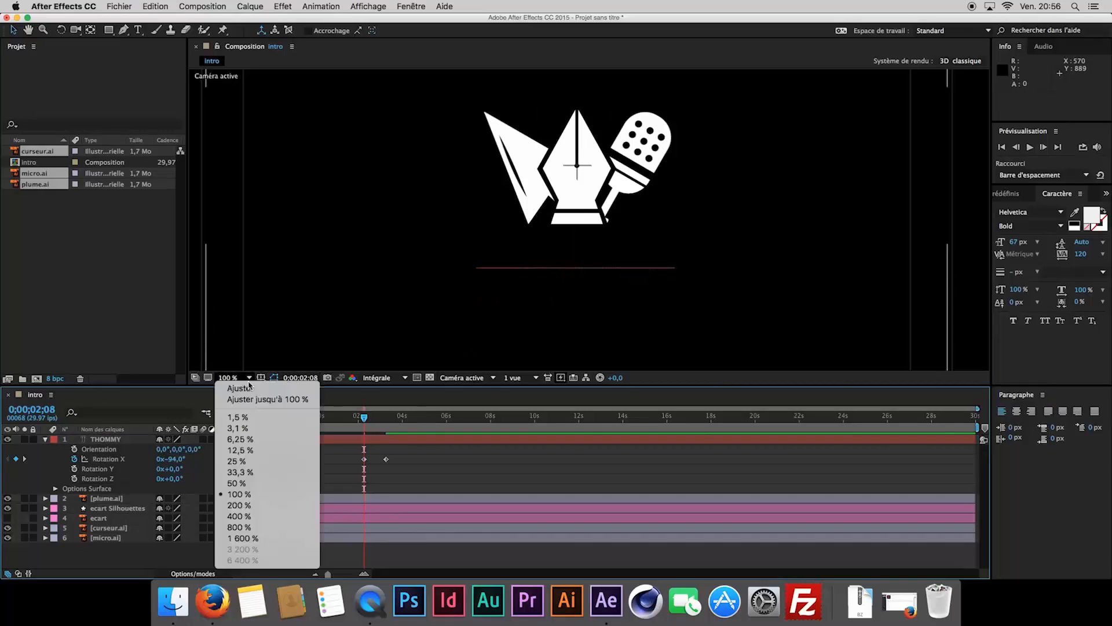
{"action": "left_click", "coordinate": [253, 393]}
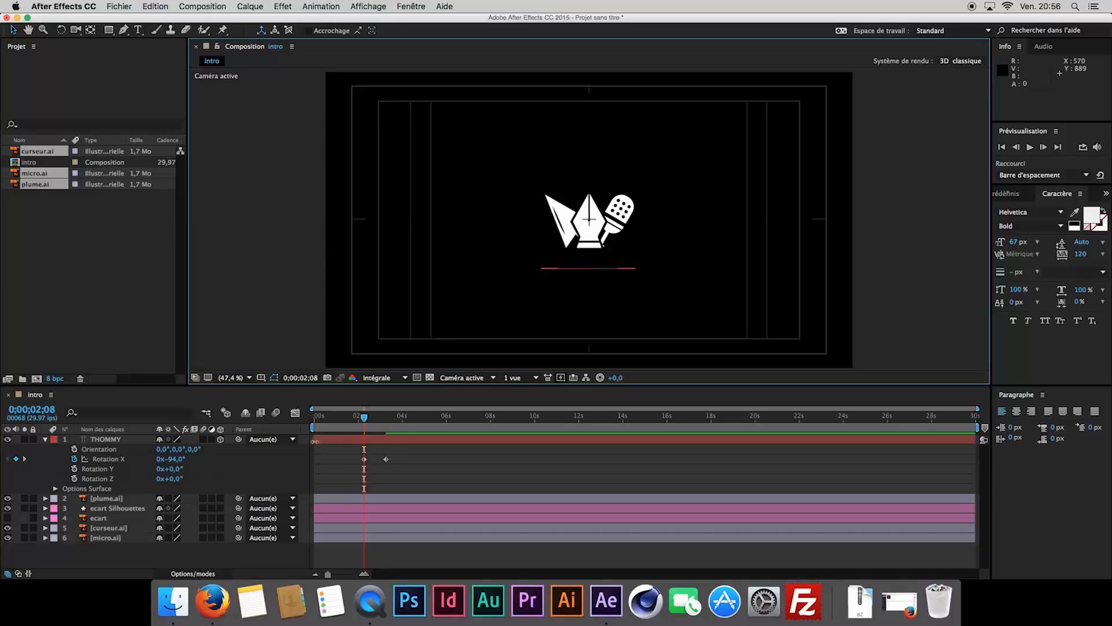
{"action": "left_click", "coordinate": [315, 441]}
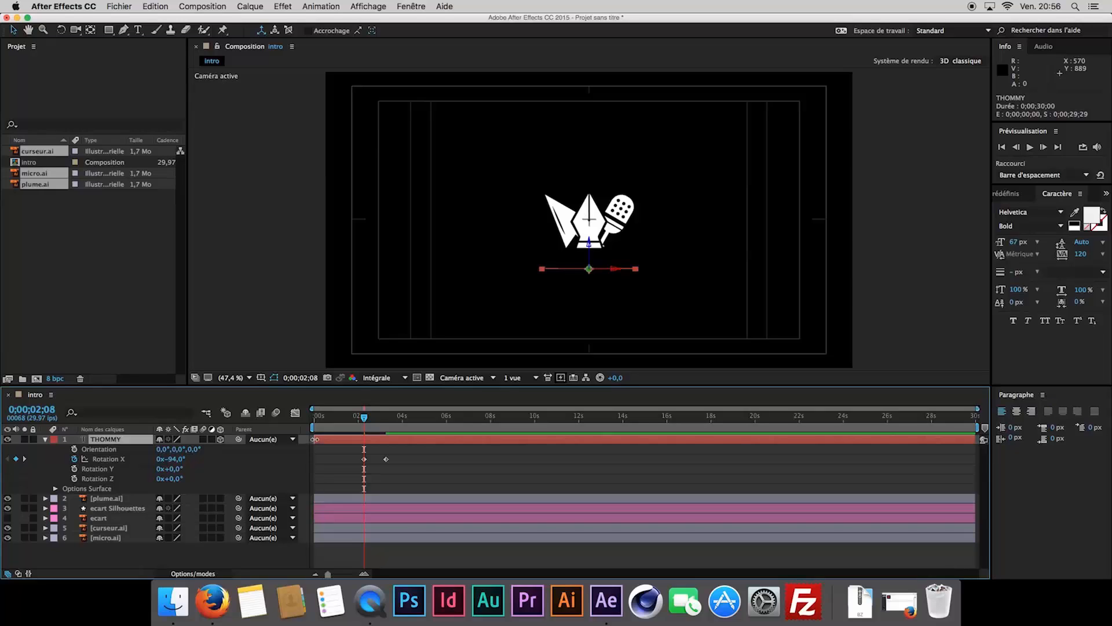
{"action": "left_click_drag", "start_coordinate": [315, 439], "coordinate": [364, 439]}
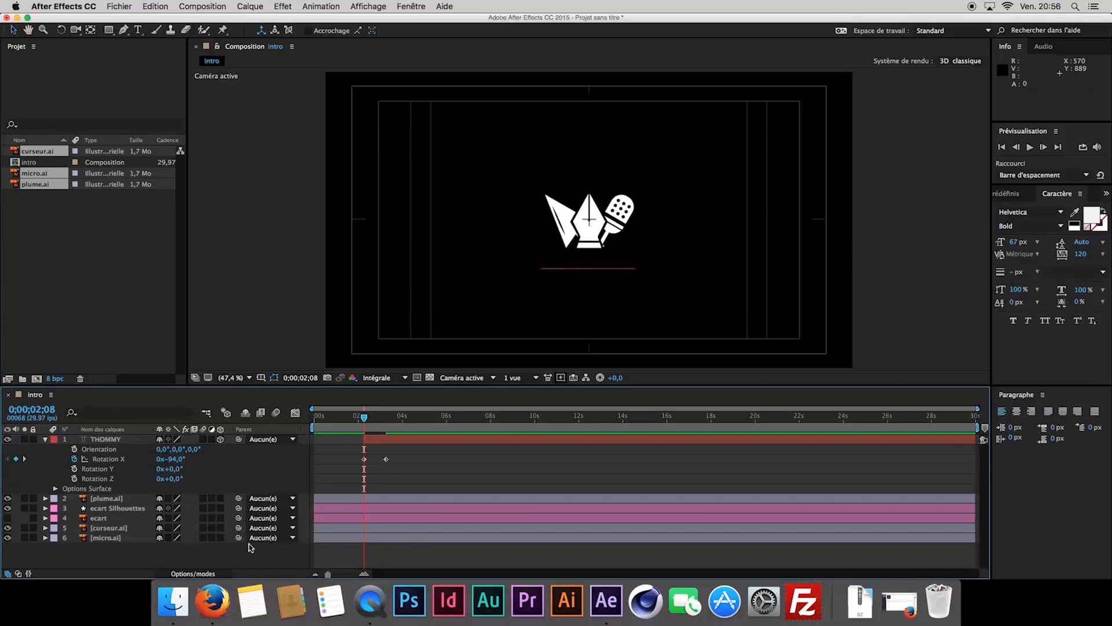
{"action": "left_click", "coordinate": [295, 561]}
{"action": "left_click", "coordinate": [47, 440]}
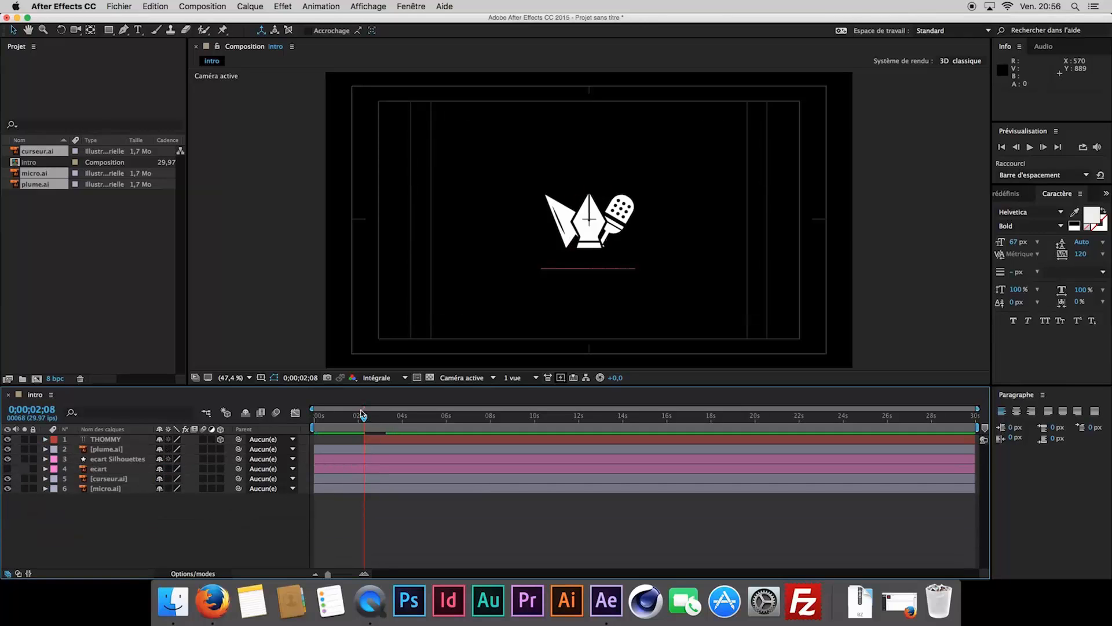
- Preview the animation from 0;00;00;13 and scrub around two seconds to check how the name text swings in
{"action": "left_click", "coordinate": [380, 439]}
{"action": "left_click_drag", "start_coordinate": [354, 419], "coordinate": [324, 418]}
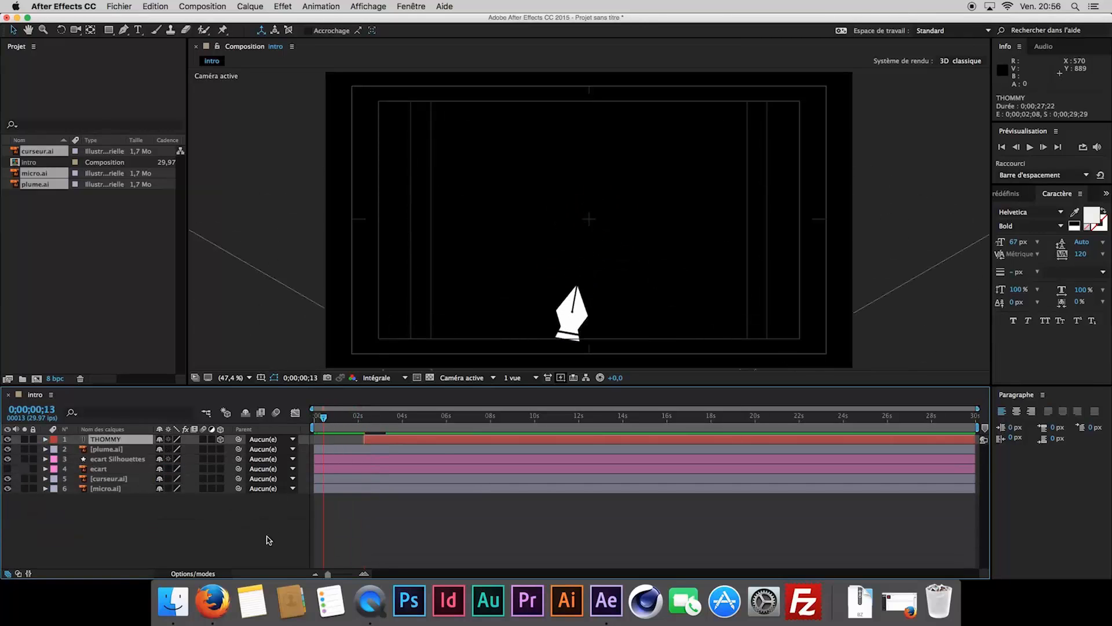
{"action": "left_click", "coordinate": [271, 539]}
{"action": "key", "text": "space"}
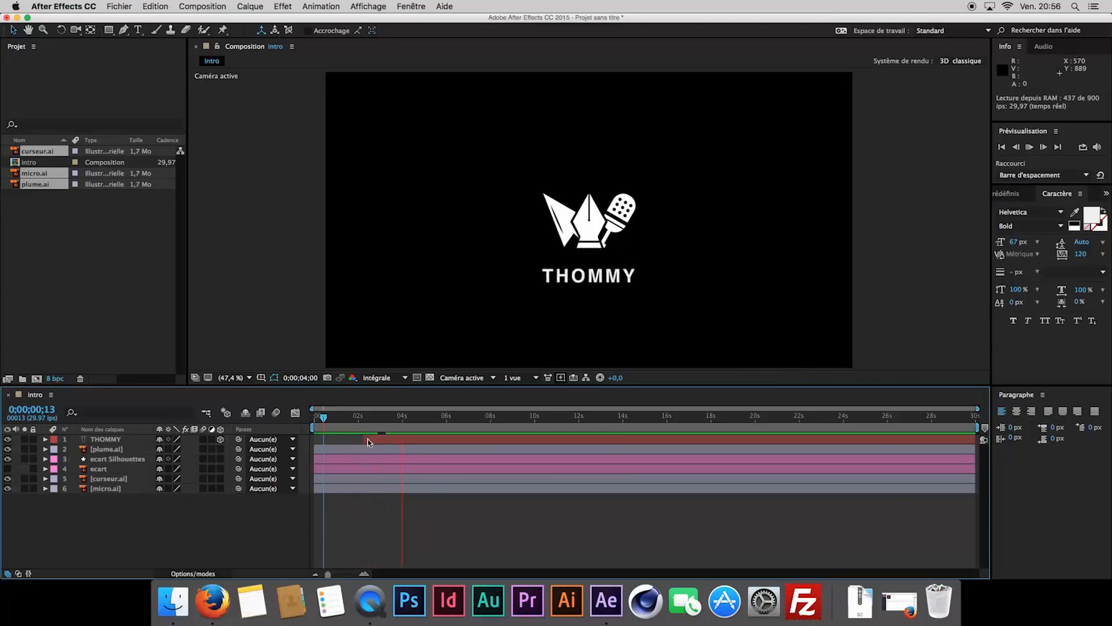
{"action": "left_click", "coordinate": [365, 420]}
{"action": "key", "text": "space"}
{"action": "left_click_drag", "start_coordinate": [377, 422], "coordinate": [362, 428]}
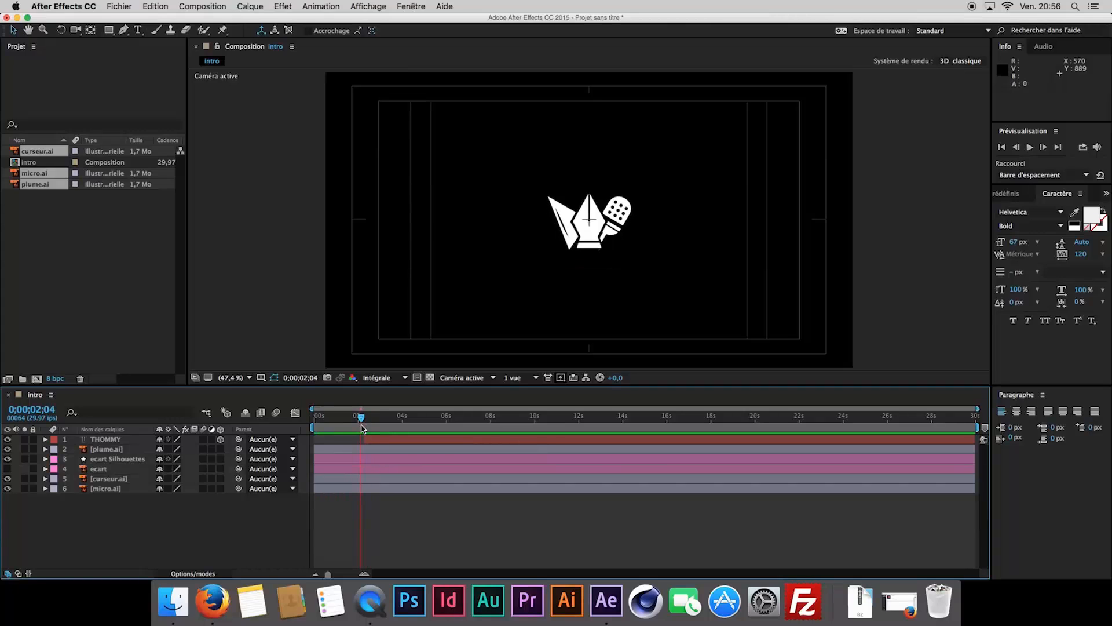
- Reveal the name text's Rotation X keyframes and enlarge the timeline and viewer around the second keyframe at 0;00;03;08
{"action": "left_click", "coordinate": [376, 439]}
{"action": "key", "text": "u"}
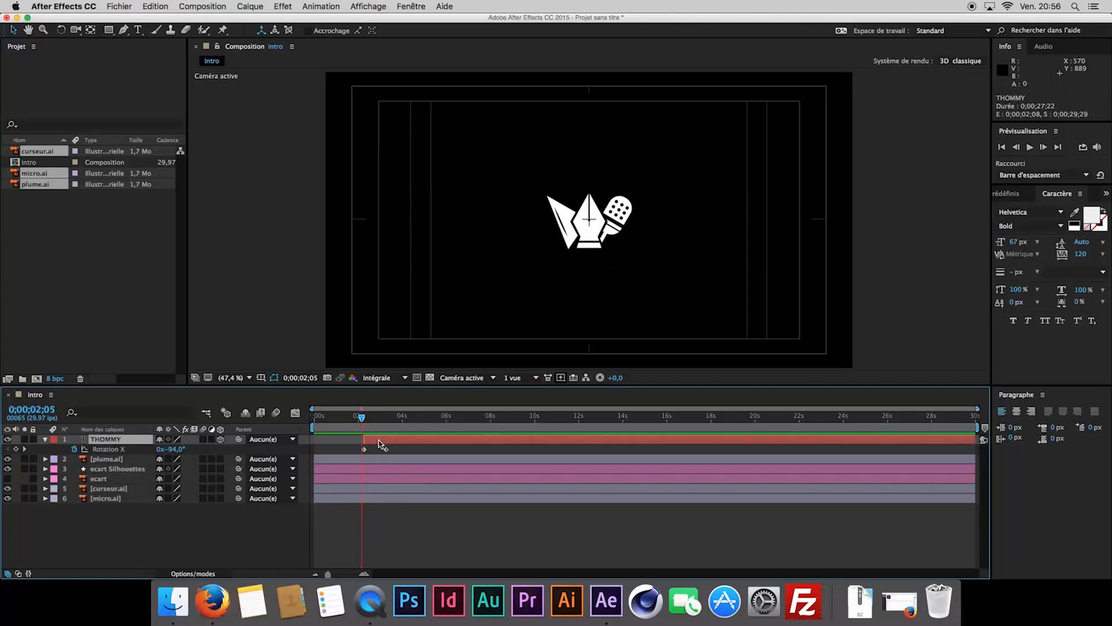
{"action": "left_click_drag", "start_coordinate": [368, 426], "coordinate": [385, 422]}
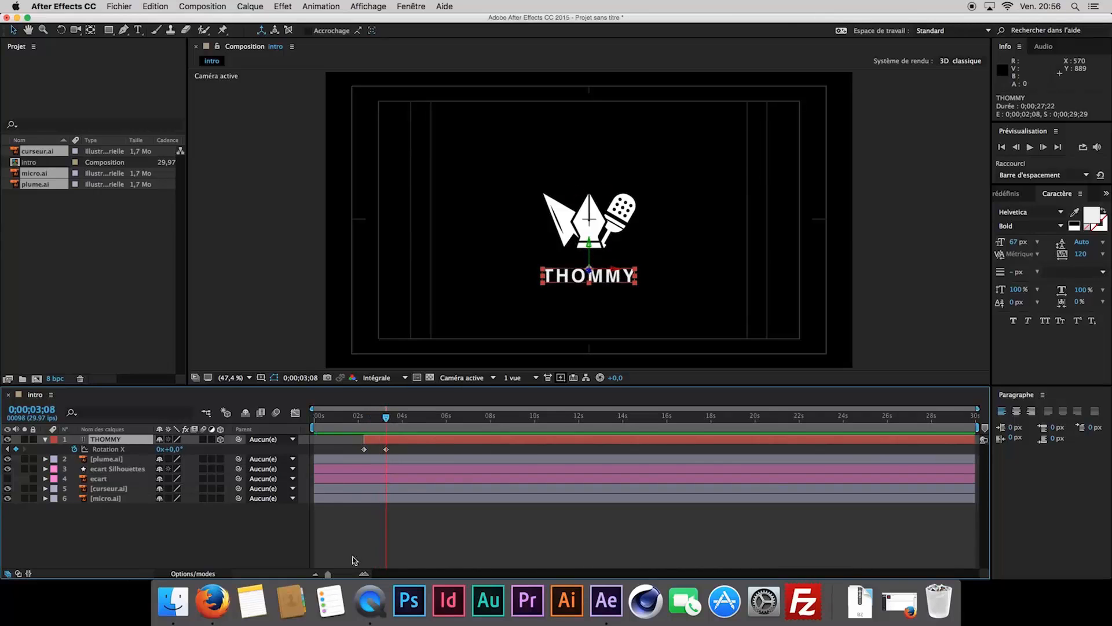
{"action": "left_click_drag", "start_coordinate": [344, 575], "coordinate": [350, 575]}
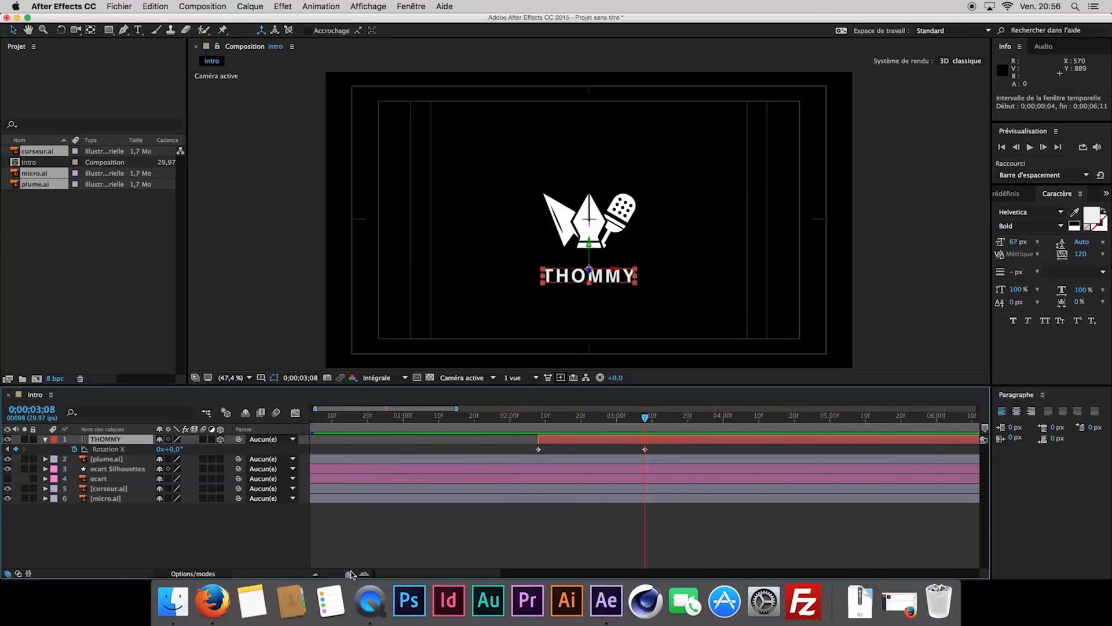
{"action": "key", "text": "shift+Page_Down"}
{"action": "key", "text": "shift+Page_Down"}
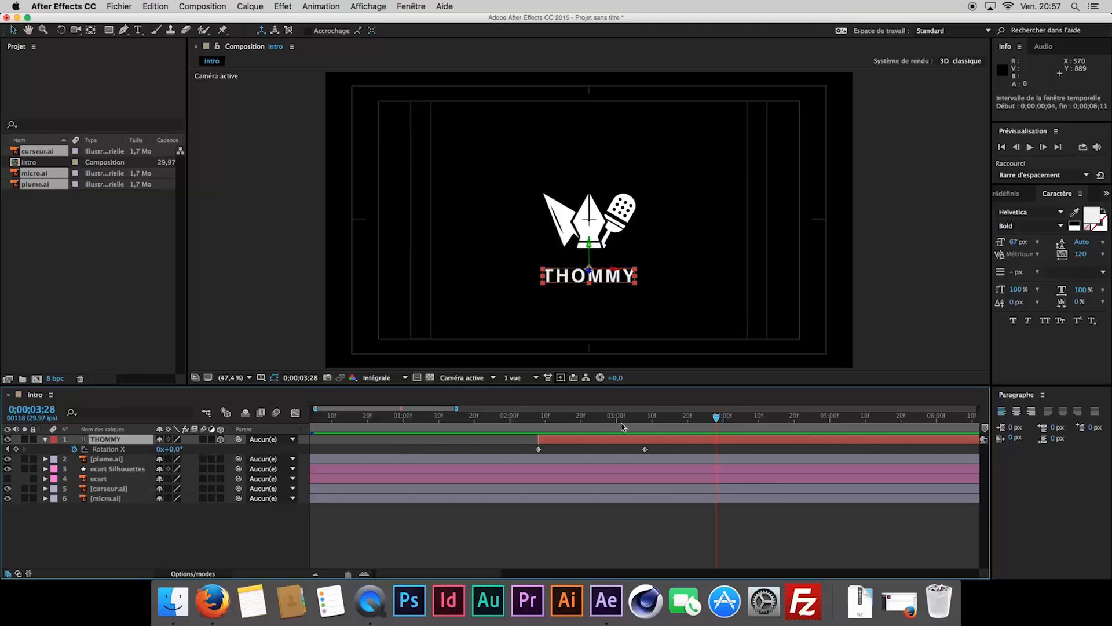
{"action": "left_click_drag", "start_coordinate": [662, 417], "coordinate": [651, 417]}
{"action": "key", "text": "/"}
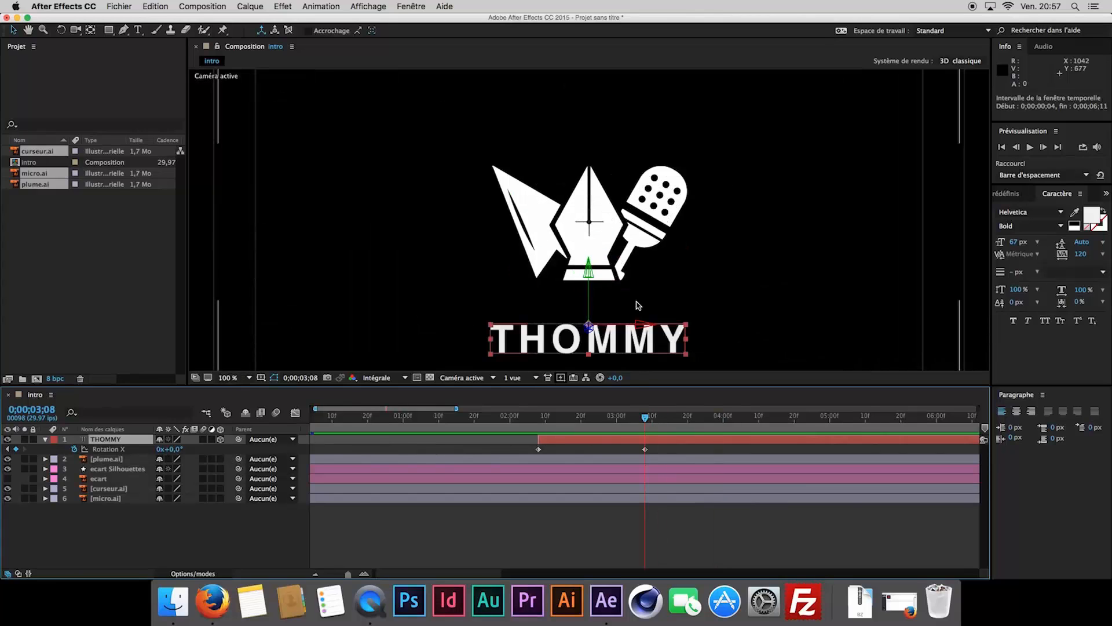
{"action": "key", "text": "h"}
{"action": "left_click_drag", "start_coordinate": [638, 306], "coordinate": [556, 239]}
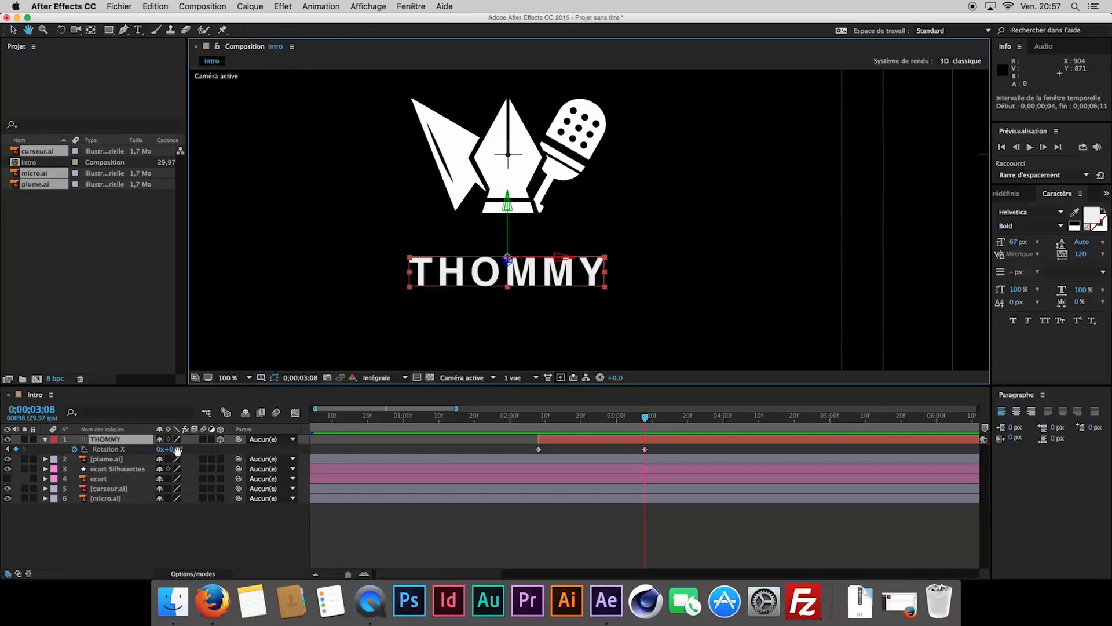
- Try a Rotation X of -30° on the name text at 0;00;03;08 and scrub to check the swing
{"action": "key", "text": "v"}
{"action": "left_click_drag", "start_coordinate": [178, 450], "coordinate": [163, 450]}
{"action": "left_click", "coordinate": [174, 449]}
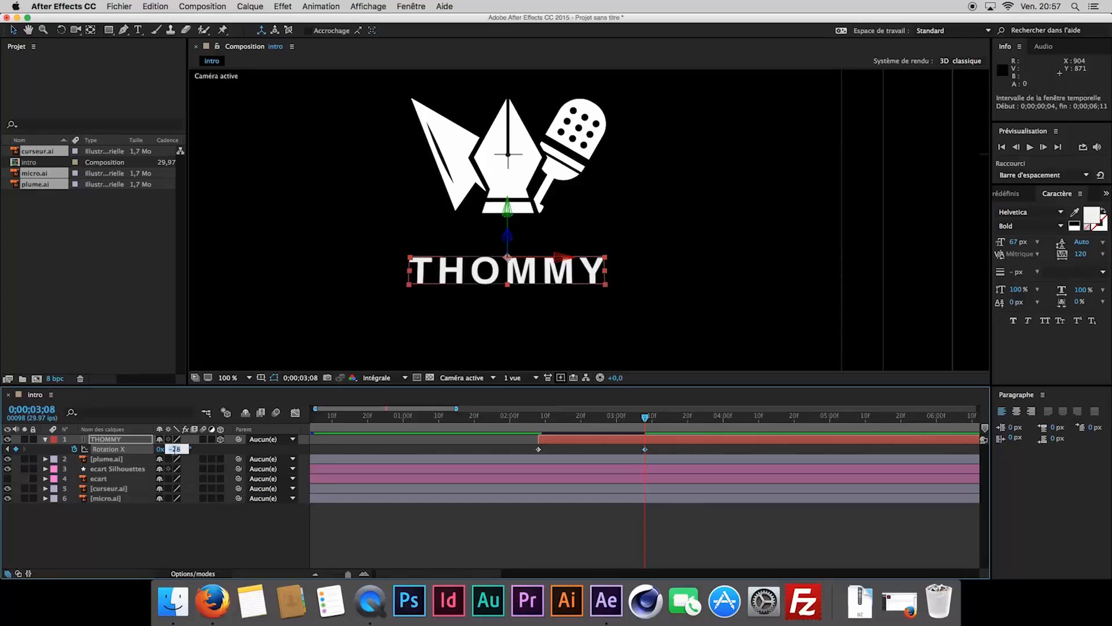
{"action": "key", "text": "Return"}
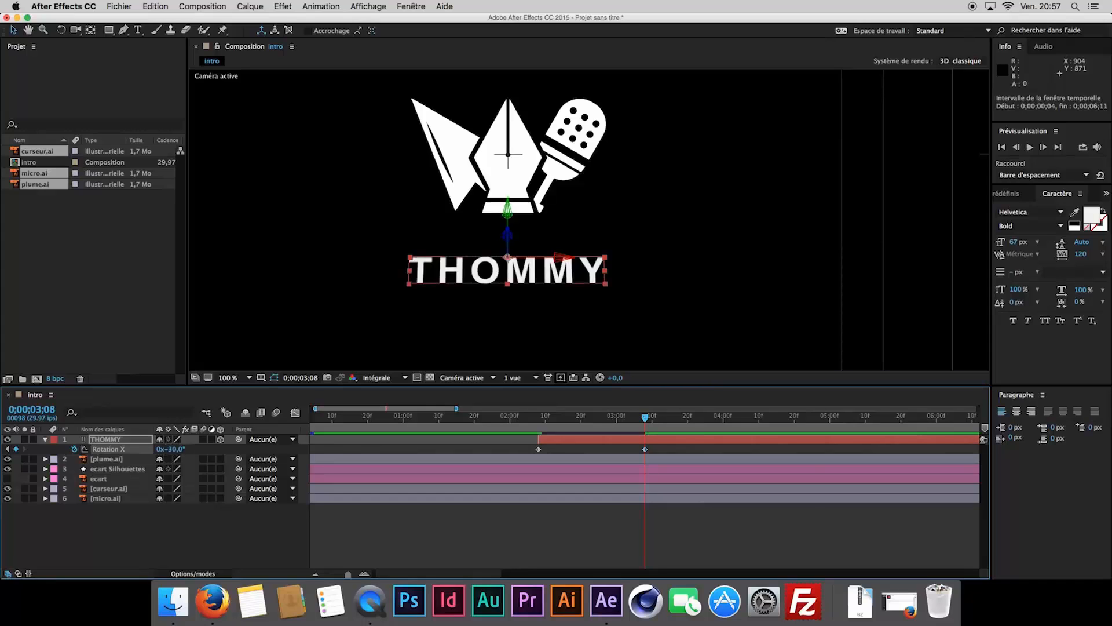
{"action": "left_click_drag", "start_coordinate": [602, 422], "coordinate": [646, 417]}
- Set the name text's Rotation X to 30° at the 0;00;03;08 keyframe and scrub to check it
{"action": "left_click", "coordinate": [182, 448]}
{"action": "key", "text": "Return"}
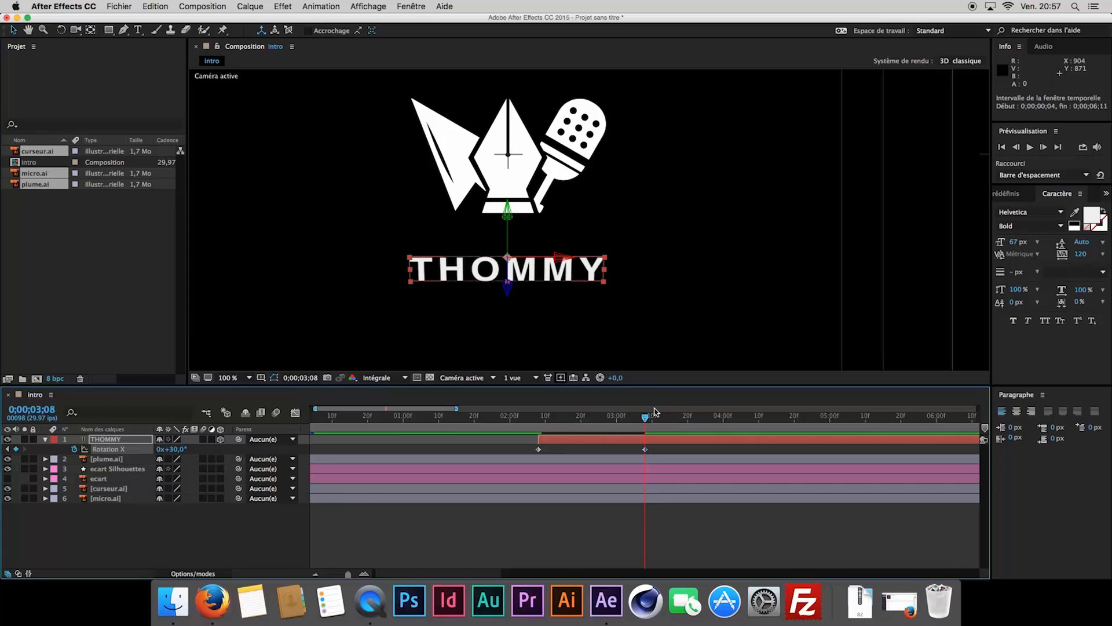
{"action": "left_click_drag", "start_coordinate": [645, 420], "coordinate": [641, 441]}
- Add a Rotation X keyframe of -15° to the name text 20 frames further on, at 0;00;03;28
{"action": "key", "text": "shift+Page_Down"}
{"action": "key", "text": "shift+Page_Down"}
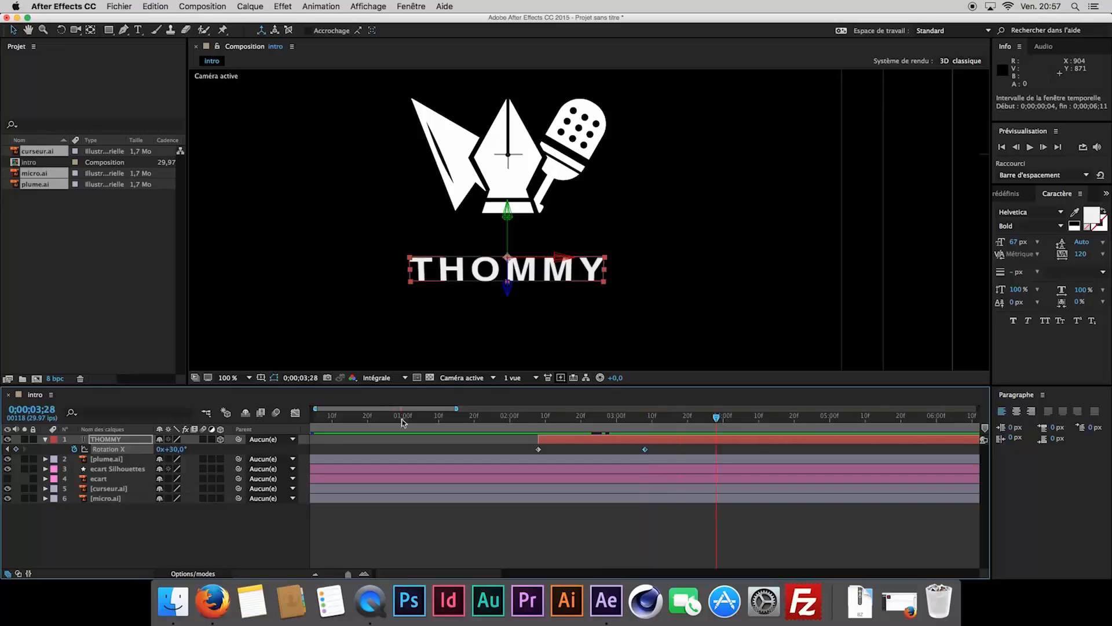
{"action": "left_click", "coordinate": [179, 449]}
{"action": "key", "text": "Return"}
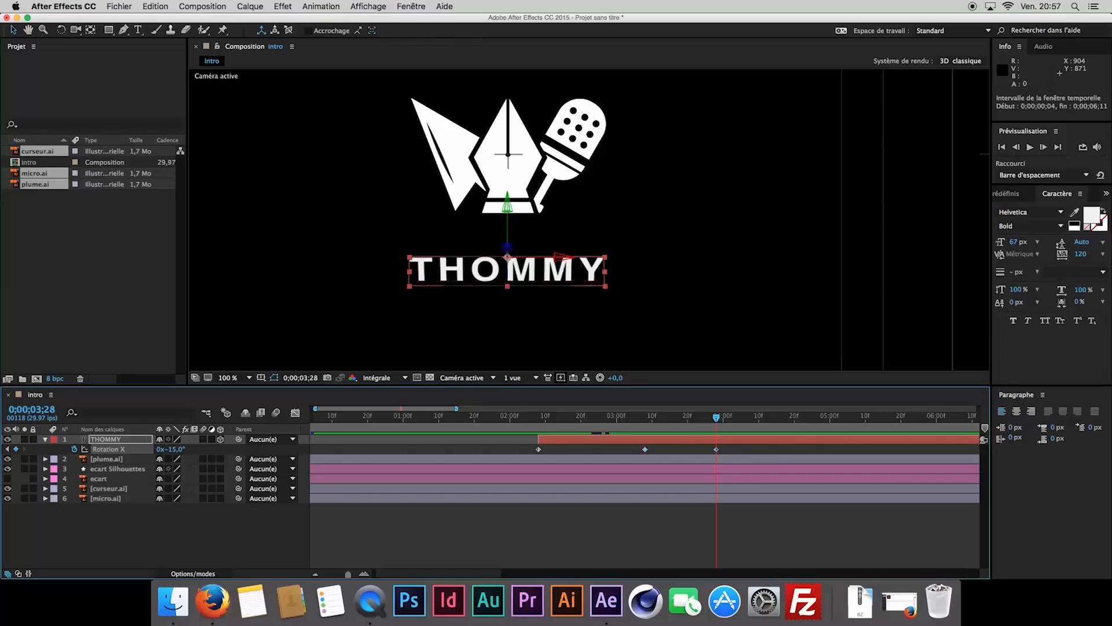
- Add a Rotation X keyframe of 15° to the name text 20 frames further on, at 0;00;04;18
{"action": "key", "text": "shift+Page_Down"}
{"action": "key", "text": "shift+Page_Down"}
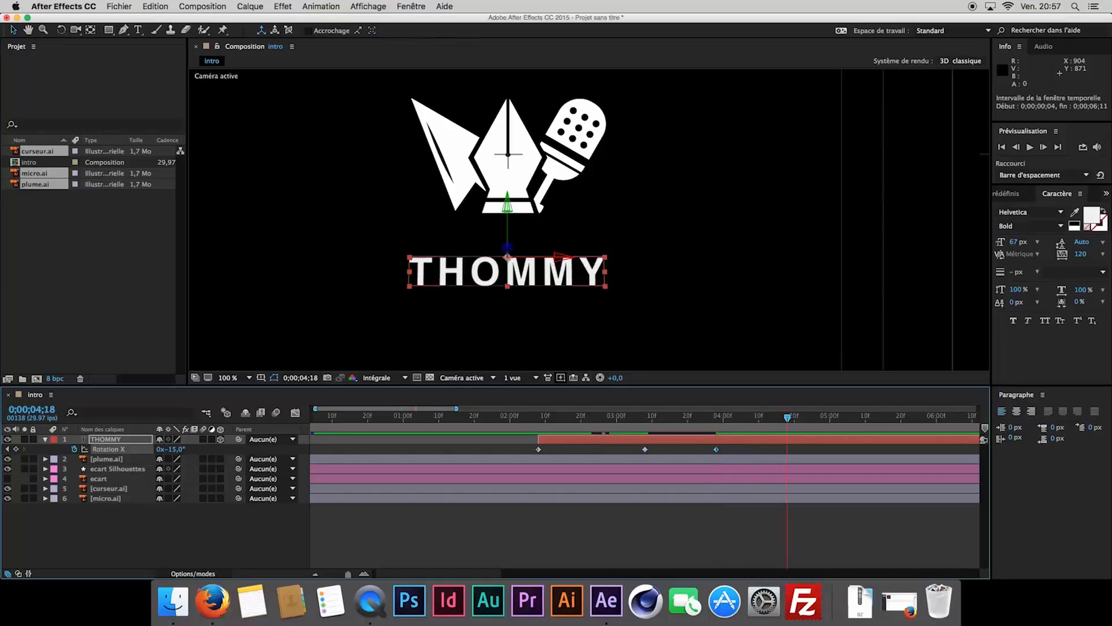
{"action": "left_click", "coordinate": [178, 450]}
{"action": "type", "text": "15"}
{"action": "key", "text": "Return"}
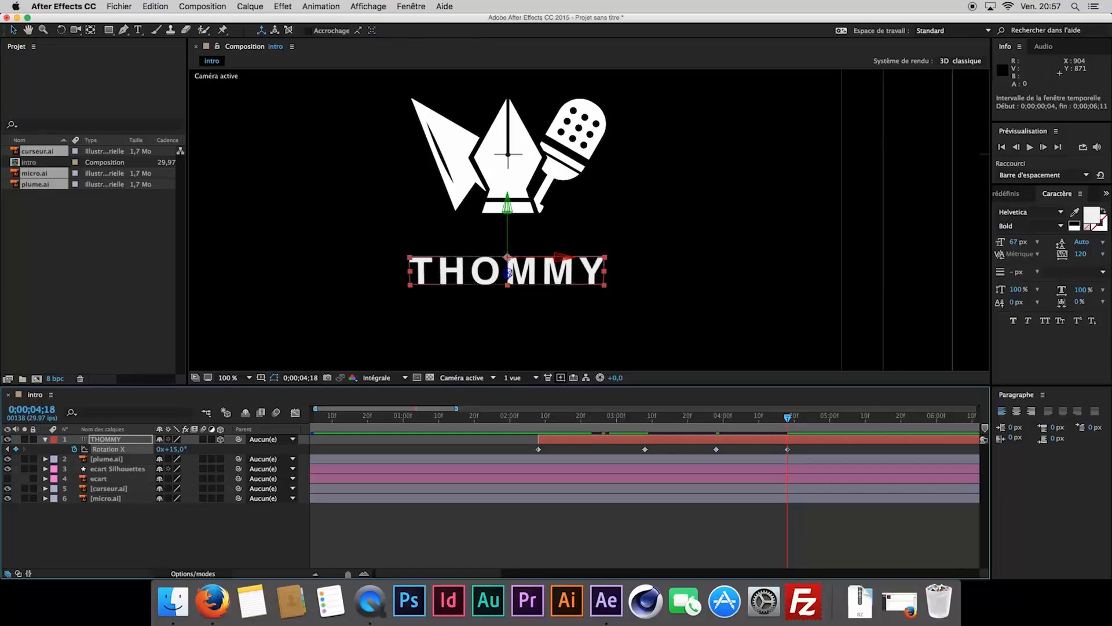
- Add a Rotation X keyframe of -8° to the name text 20 frames further on, at 0;00;05;08
{"action": "key", "text": "shift+Page_Down"}
{"action": "key", "text": "shift+Page_Down"}
{"action": "left_click", "coordinate": [174, 450]}
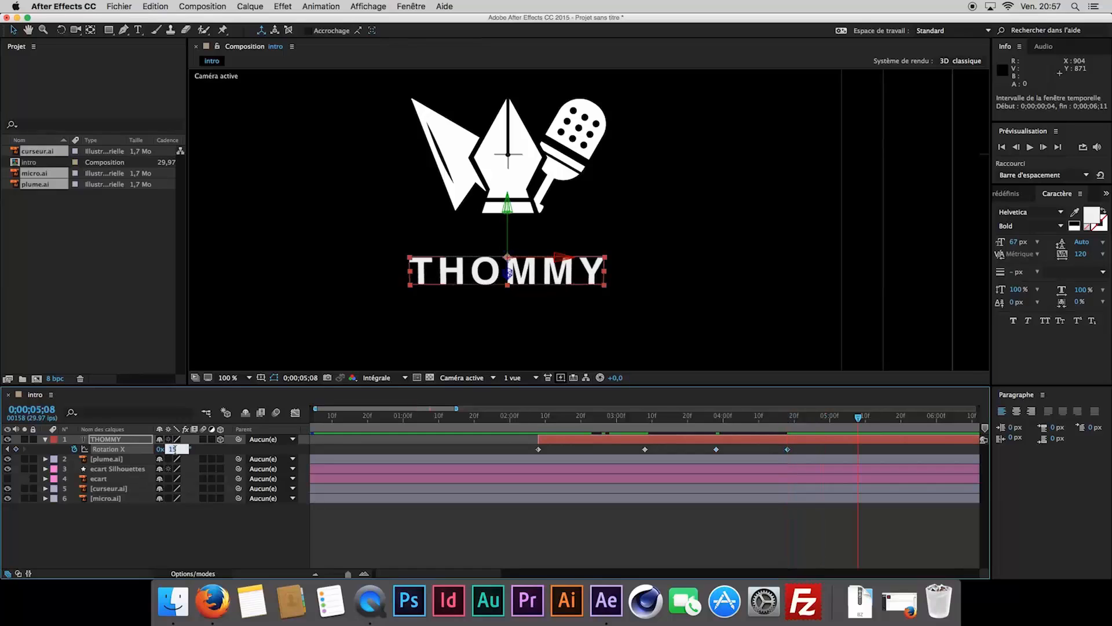
{"action": "key", "text": "Return"}
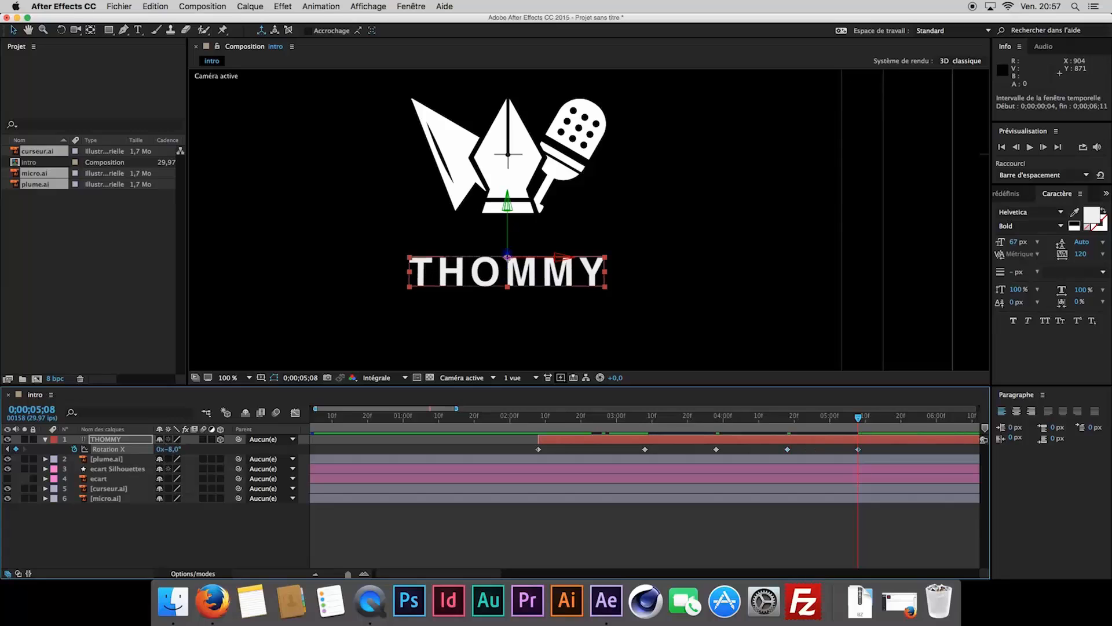
- Add a Rotation X keyframe of 5° to the name text 20 frames further on, at 0;00;05;28
{"action": "key", "text": "shift+Page_Down"}
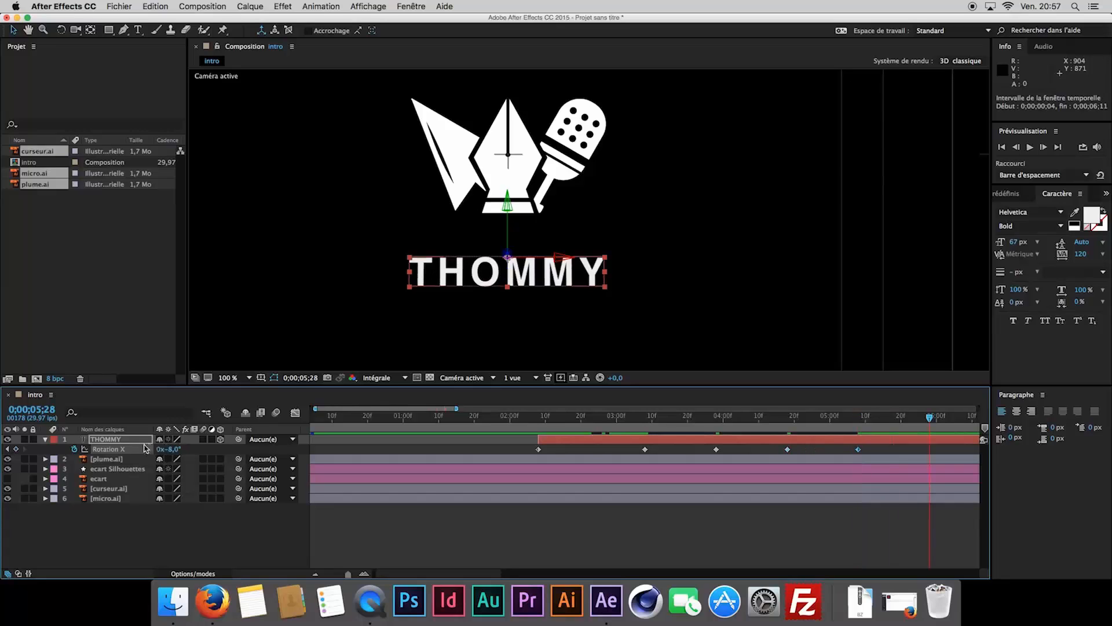
{"action": "left_click", "coordinate": [173, 450]}
{"action": "type", "text": "5"}
{"action": "key", "text": "Return"}
- Add a final Rotation X keyframe of 0° to the name text 20 frames further on, at 0;00;06;18
{"action": "key", "text": "shift+Page_Down"}
{"action": "key", "text": "shift+Page_Down"}
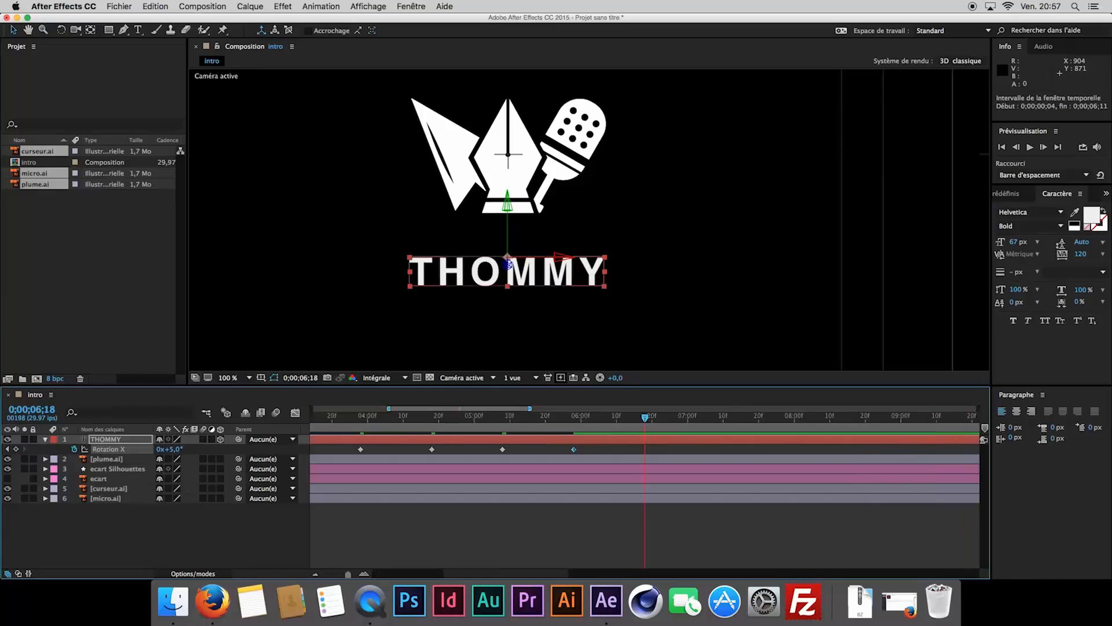
{"action": "left_click", "coordinate": [180, 449]}
{"action": "type", "text": "0"}
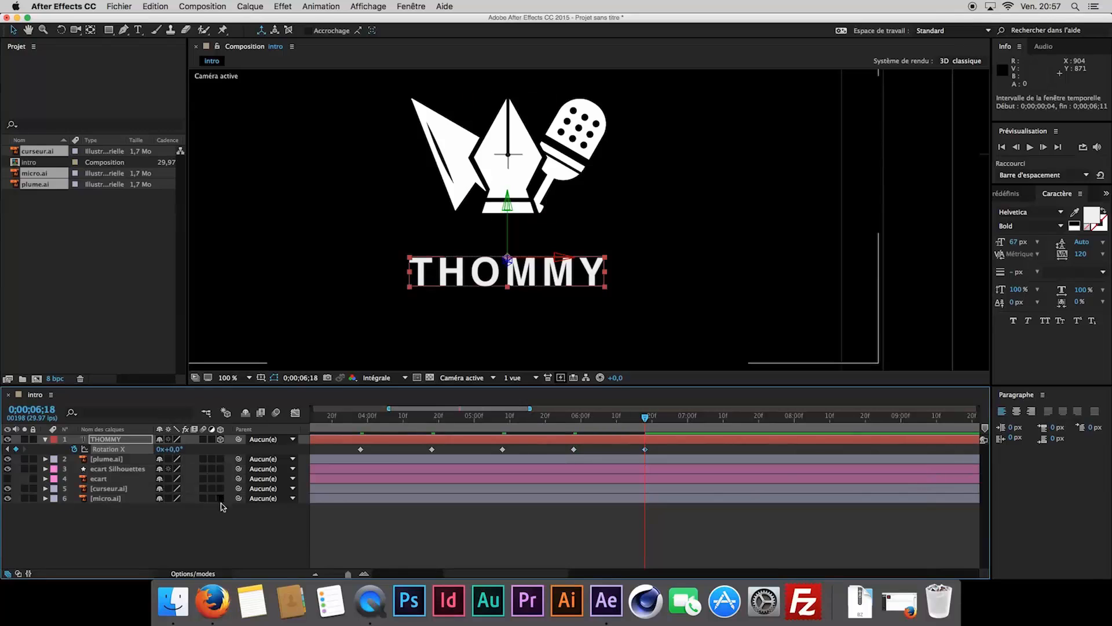
- Show the whole timeline and preview the name text's swing from 0;00;02;09
{"action": "left_click", "coordinate": [334, 485]}
{"action": "left_click_drag", "start_coordinate": [348, 573], "coordinate": [328, 574]}
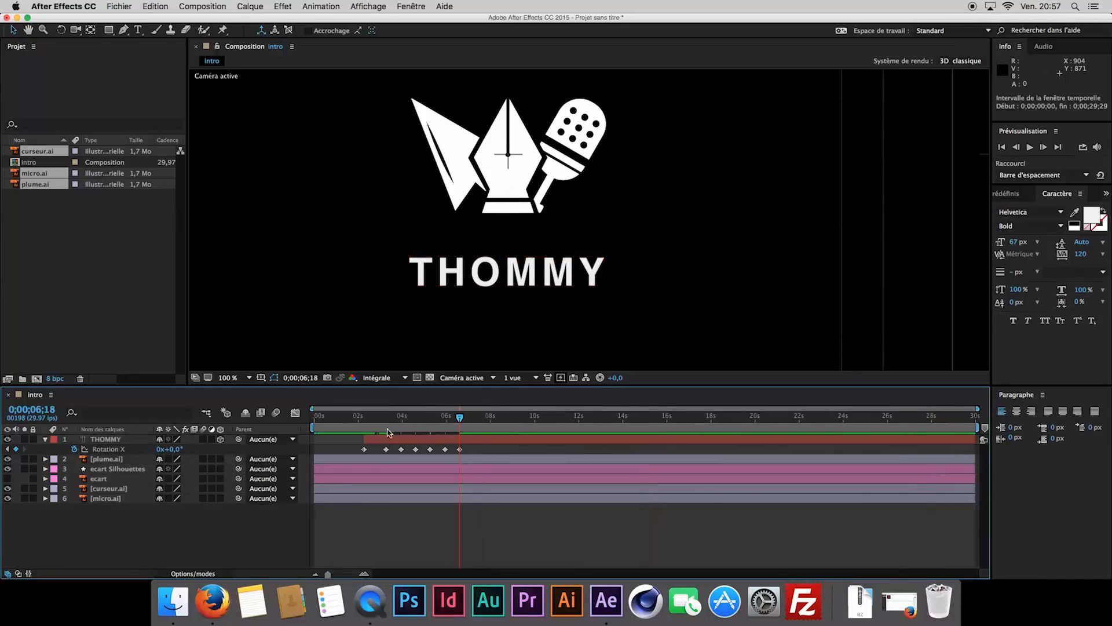
{"action": "left_click", "coordinate": [365, 418]}
{"action": "key", "text": "space"}
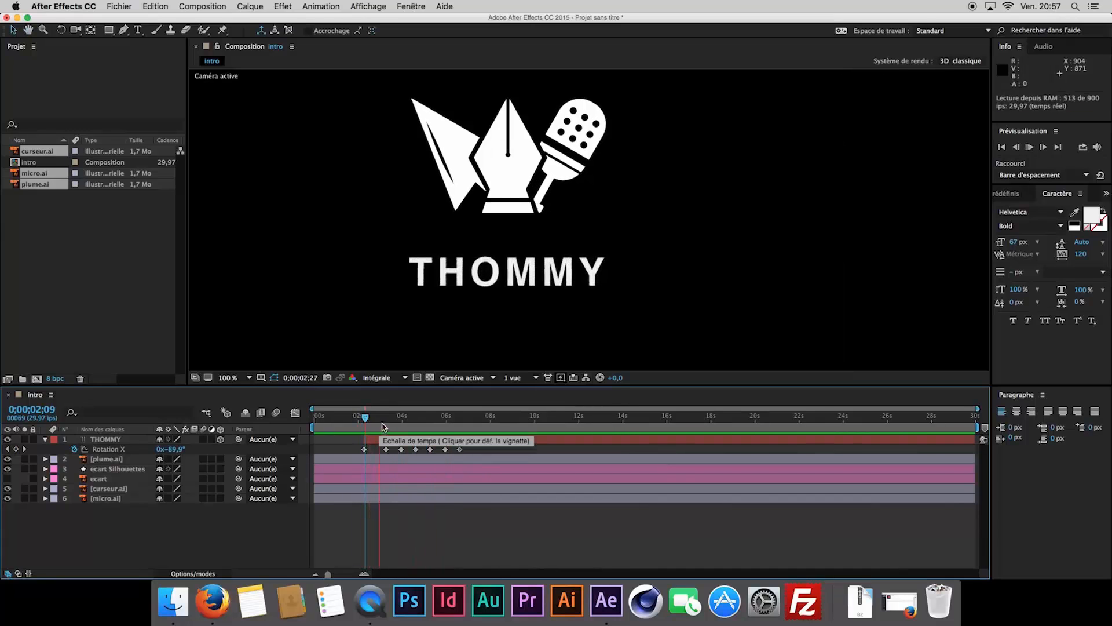
{"action": "left_click_drag", "start_coordinate": [388, 422], "coordinate": [365, 430]}
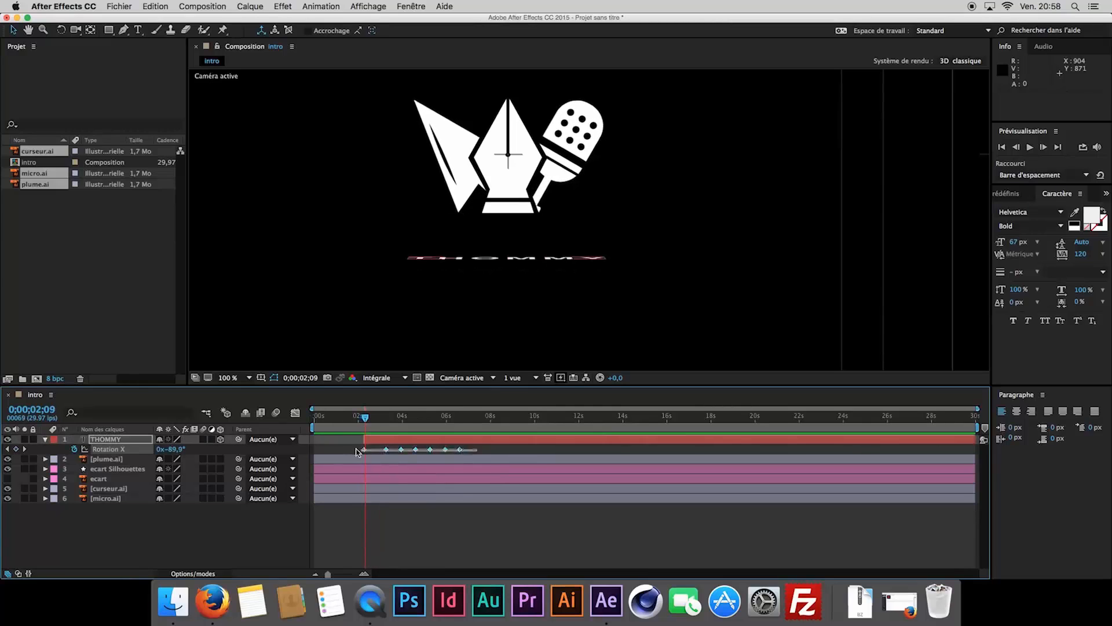
- Apply Easy Ease (Lissage de vitesse) to all of the name text's Rotation X keyframes
{"action": "left_click_drag", "start_coordinate": [477, 457], "coordinate": [349, 448]}
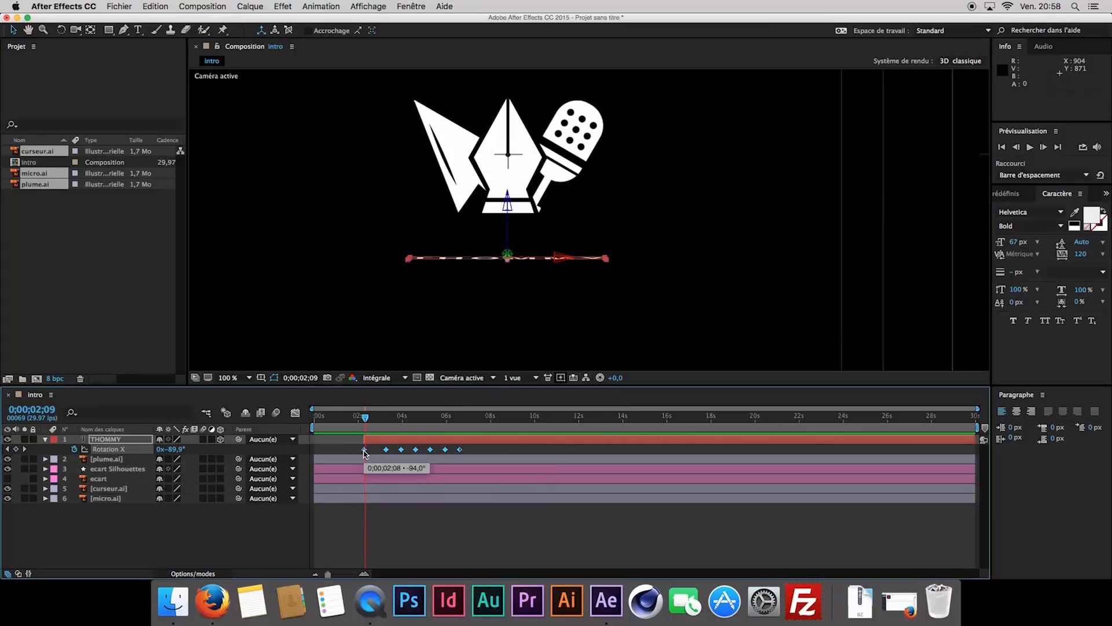
{"action": "right_click", "coordinate": [365, 453]}
{"action": "mouse_move", "coordinate": [463, 568]}
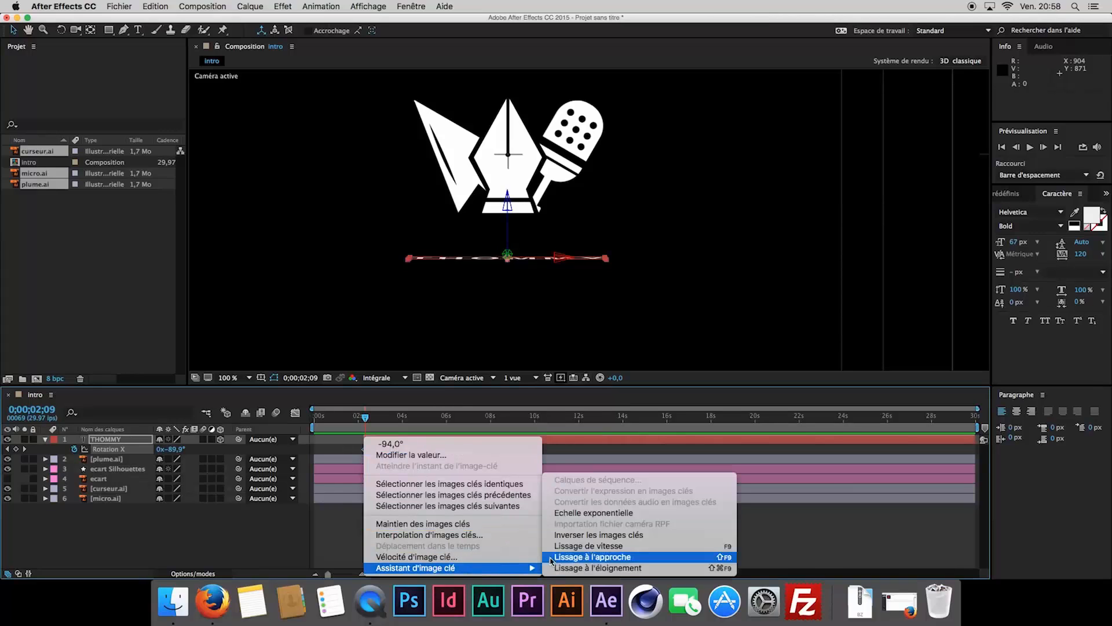
{"action": "left_click", "coordinate": [589, 545]}
- Preview the eased swing of the name text, replaying it from 0;00;02;14
{"action": "key", "text": "space"}
{"action": "left_click", "coordinate": [284, 548]}
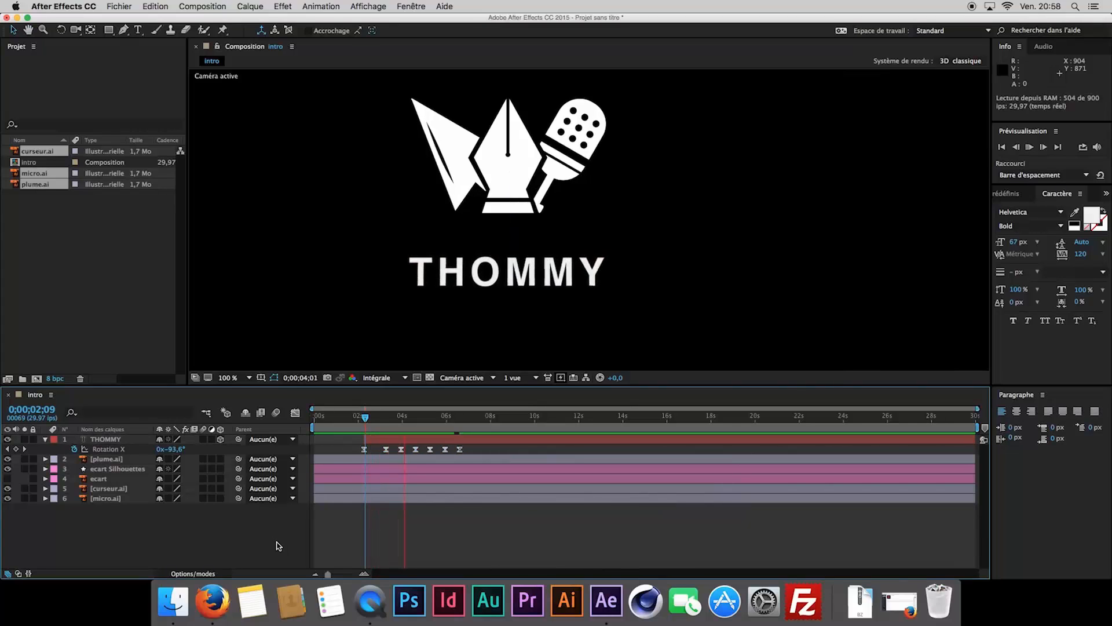
{"action": "left_click_drag", "start_coordinate": [414, 417], "coordinate": [369, 419]}
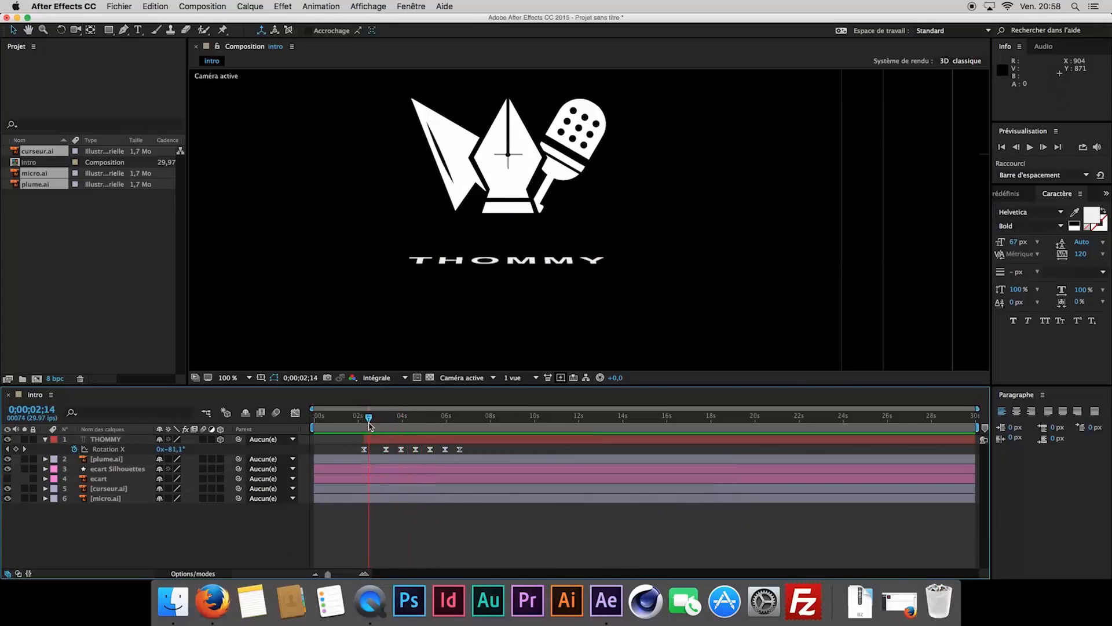
{"action": "key", "text": "space"}
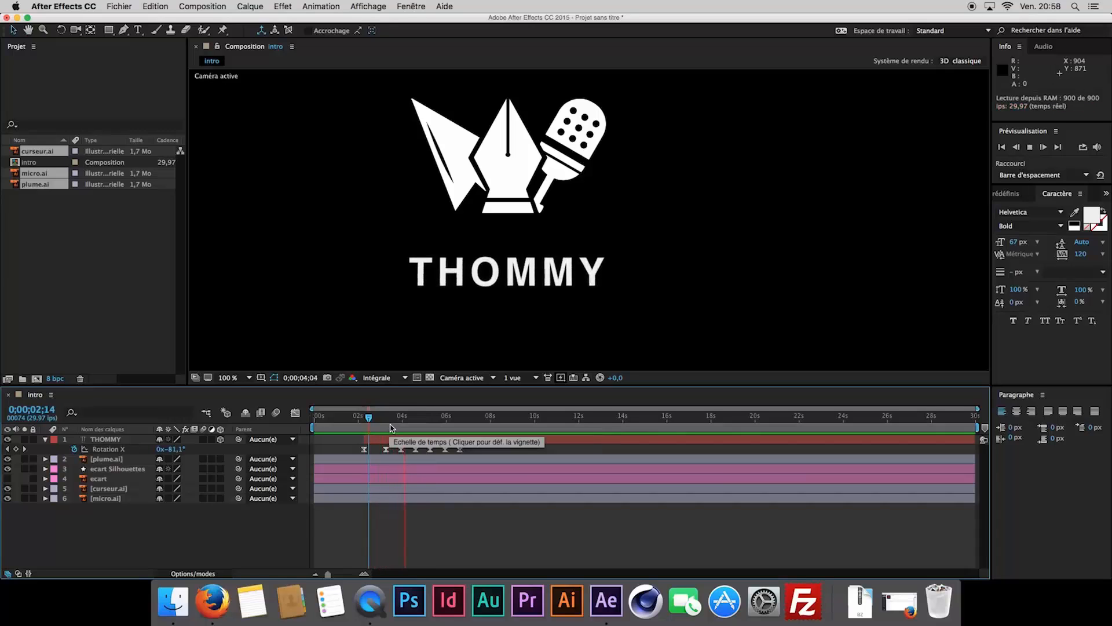
{"action": "key", "text": "space"}
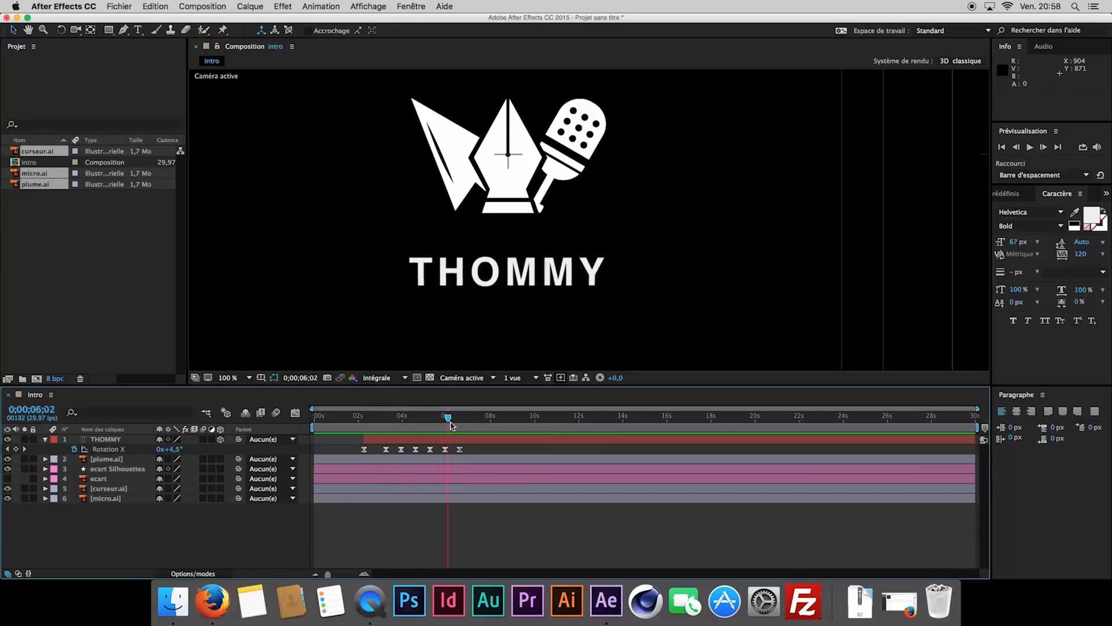
- Fit the composition in the viewer and hide the title and action safe guides
{"action": "left_click", "coordinate": [249, 377]}
{"action": "left_click", "coordinate": [253, 389]}
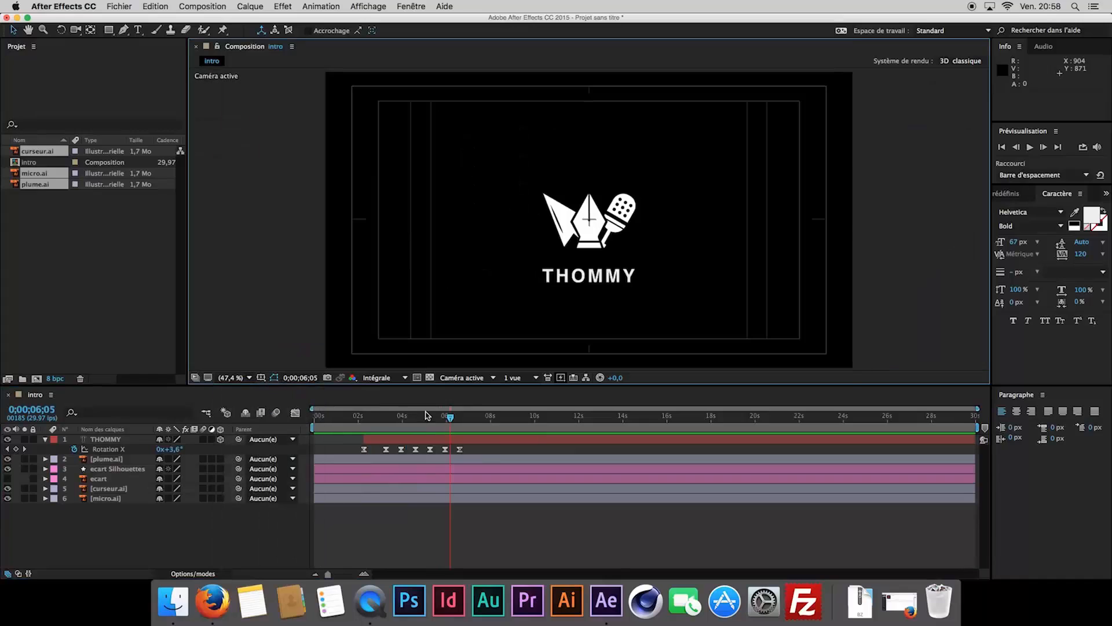
{"action": "left_click", "coordinate": [261, 377]}
{"action": "left_click", "coordinate": [268, 391]}
- Play the full animation from the start, ending with the current time at 0;00;05;18
{"action": "key", "text": "space"}
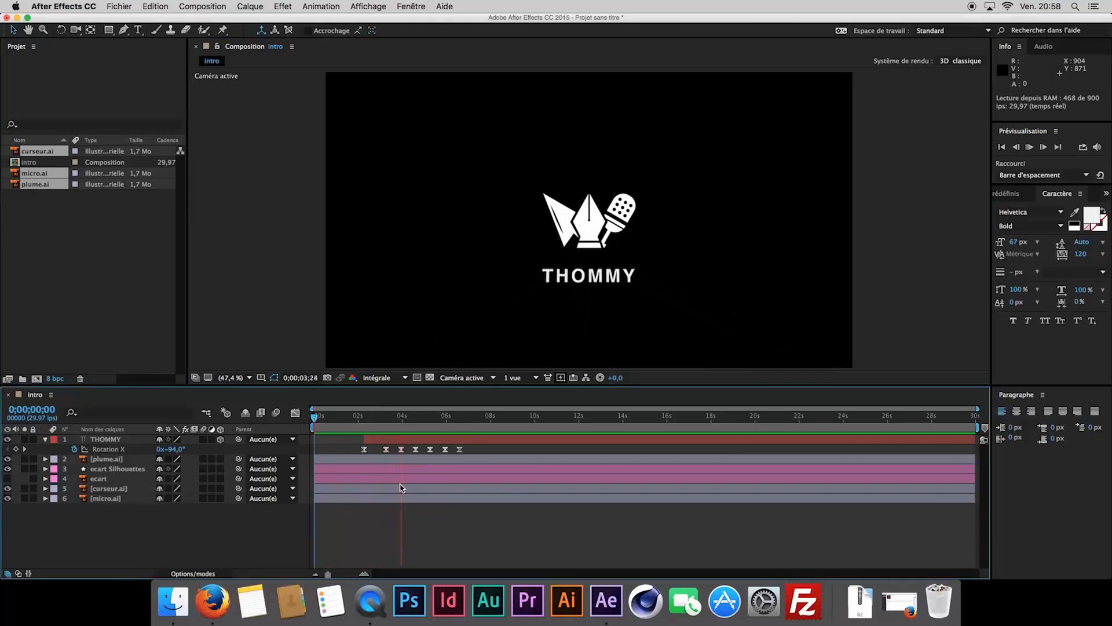
{"action": "left_click", "coordinate": [445, 417]}
{"action": "mouse_move", "coordinate": [444, 417]}
{"action": "left_mouse_down"}
{"action": "mouse_move", "coordinate": [410, 420]}
{"action": "mouse_move", "coordinate": [387, 440]}
{"action": "mouse_move", "coordinate": [438, 435]}
{"action": "left_mouse_up"}
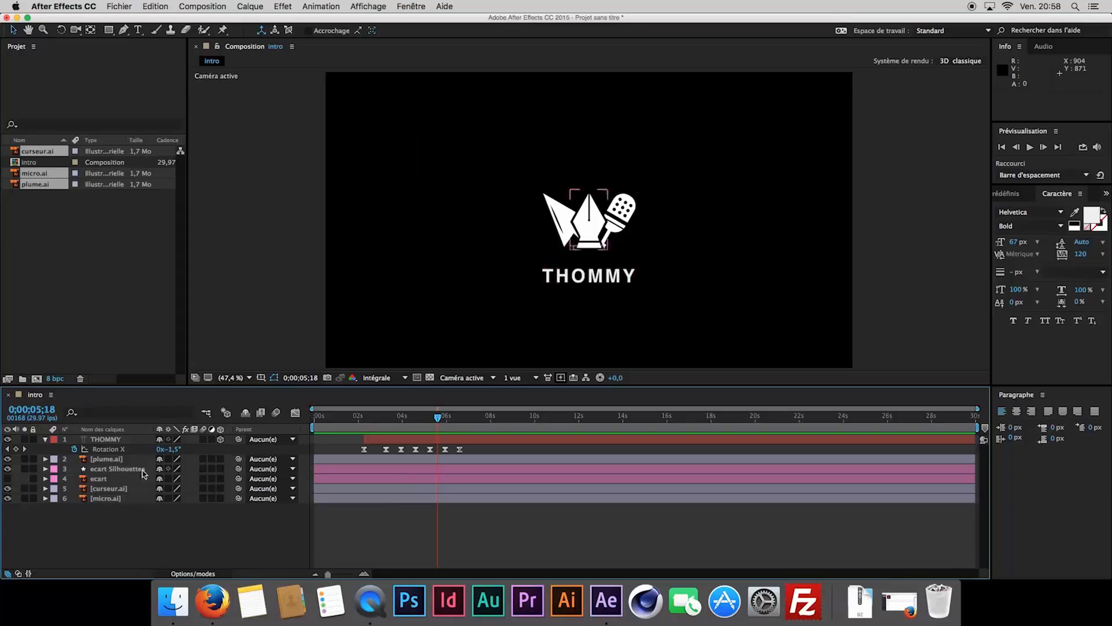
- Precompose all six layers into a new composition named "animation", moving all attributes into it
{"action": "left_click_drag", "start_coordinate": [145, 541], "coordinate": [132, 466]}
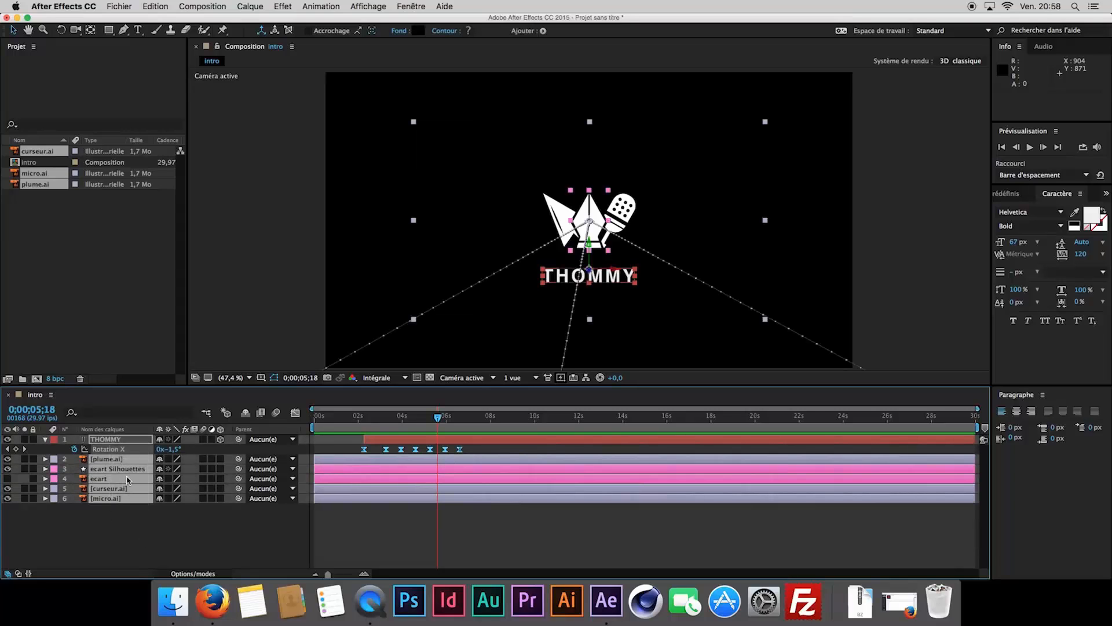
{"action": "right_click", "coordinate": [127, 480]}
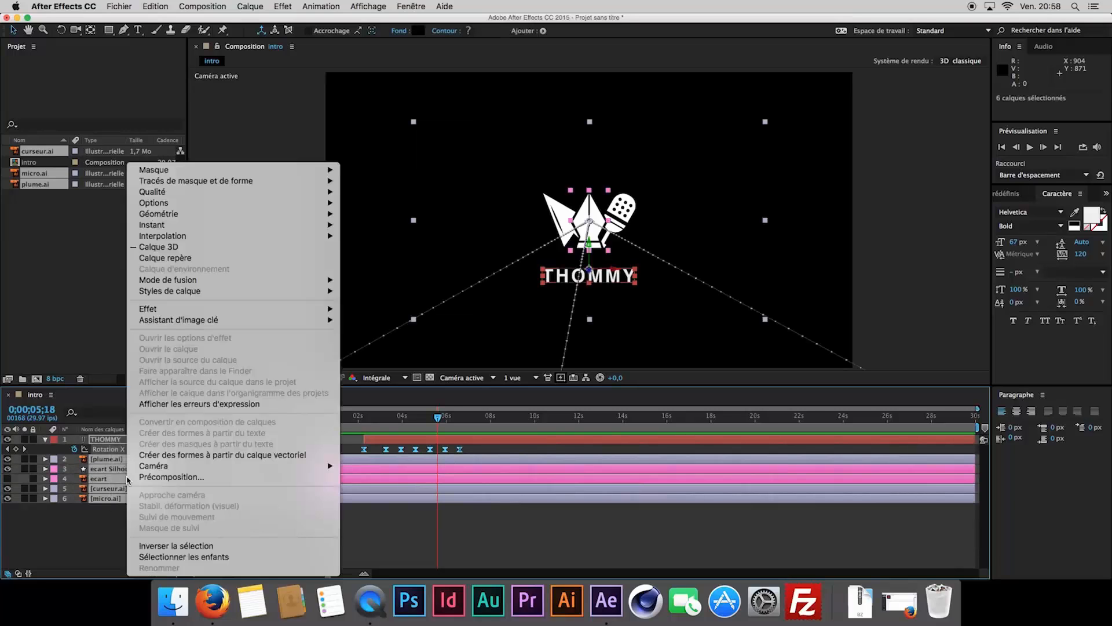
{"action": "left_click", "coordinate": [170, 479]}
{"action": "key", "text": "BackSpace"}
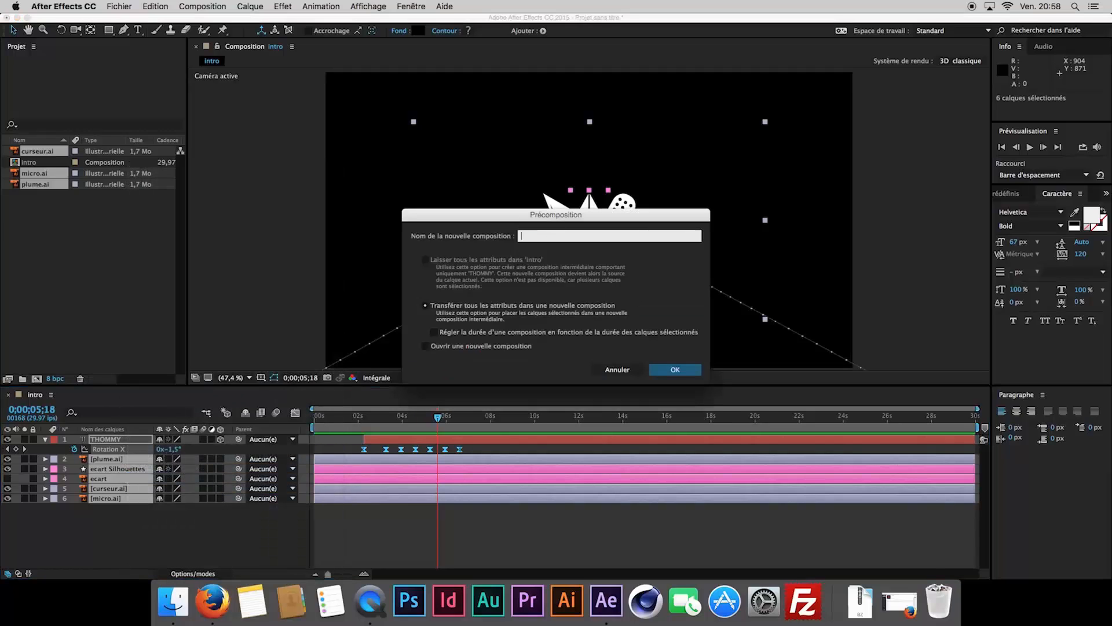
{"action": "type", "text": "animation"}
{"action": "key", "text": "Return"}
{"action": "left_click", "coordinate": [264, 464]}
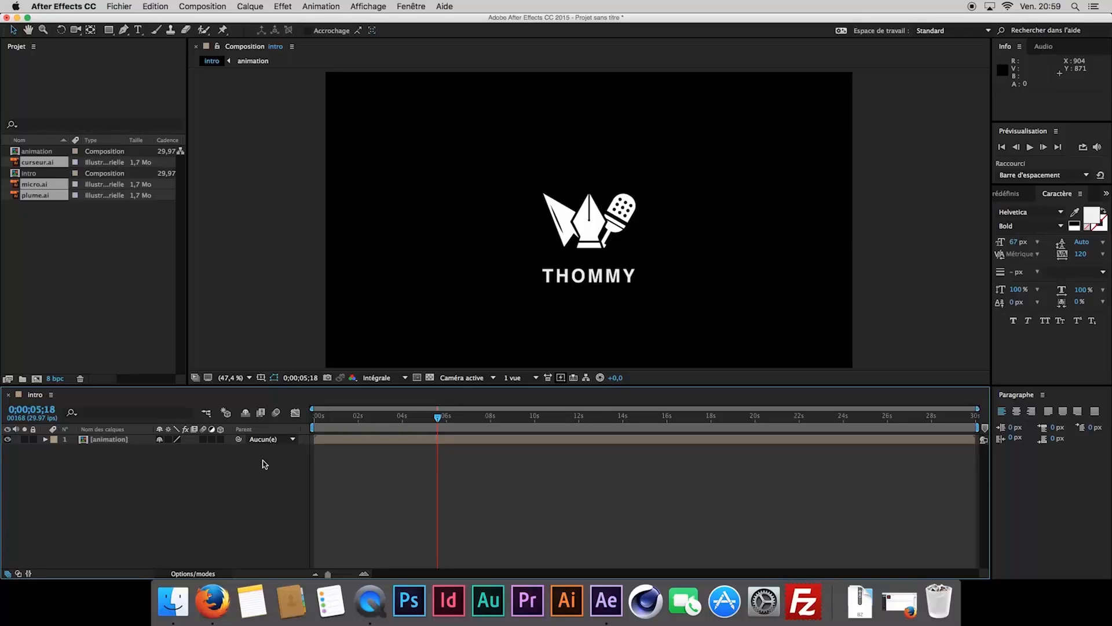
{"action": "left_click", "coordinate": [136, 443]}
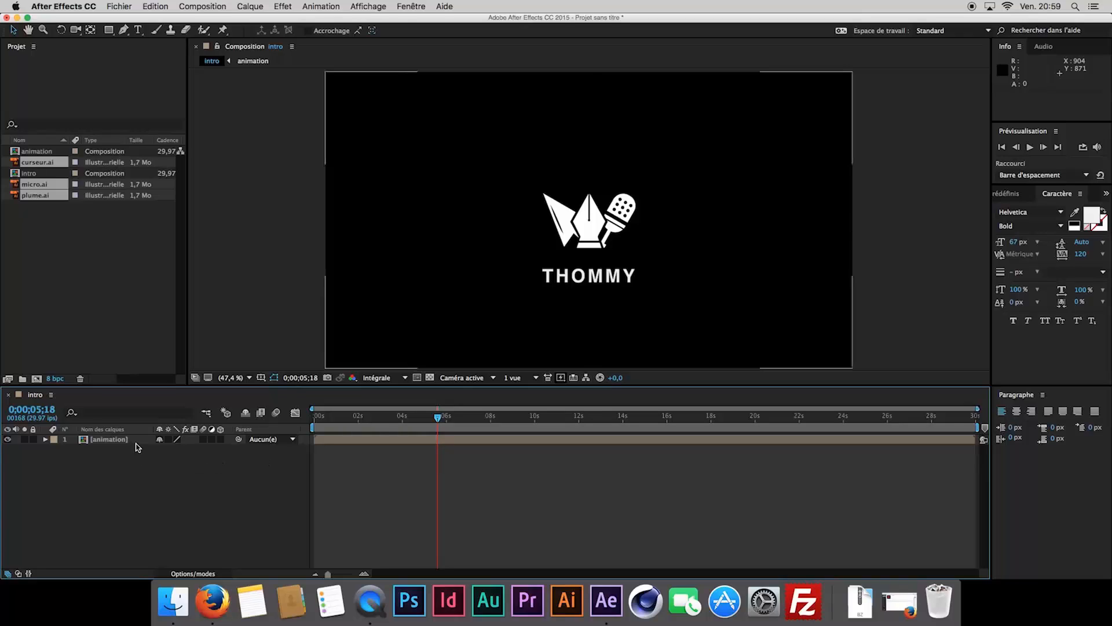
- Keyframe the animation layer's Position at 0;00;05;18 and make it a 3D layer
{"action": "key", "text": "alt+shift+p"}
{"action": "left_click", "coordinate": [100, 450]}
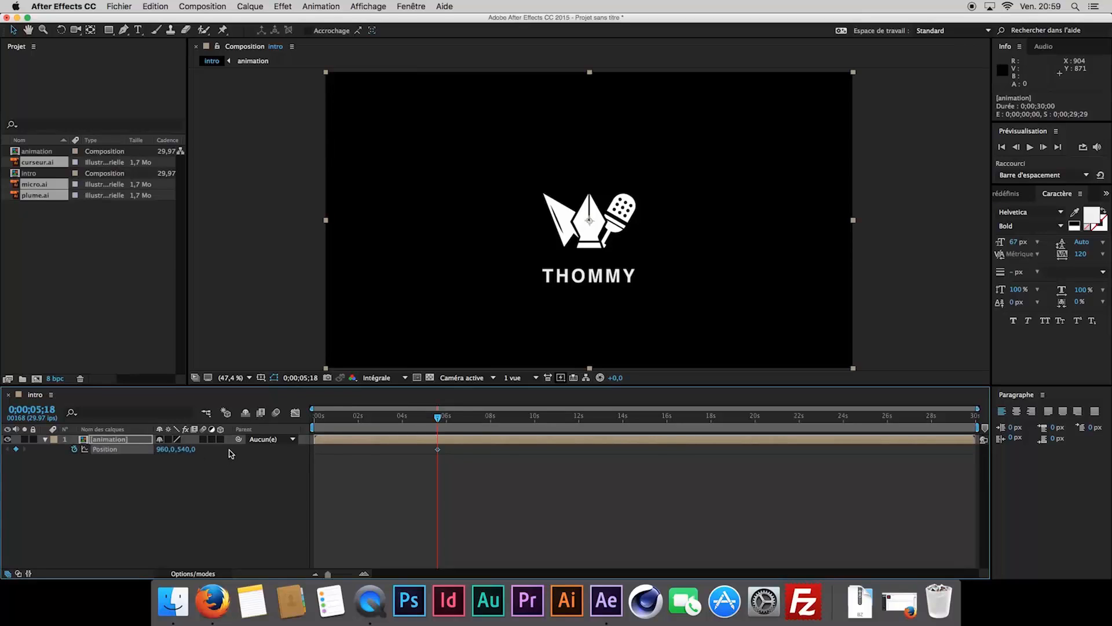
{"action": "key", "text": "r"}
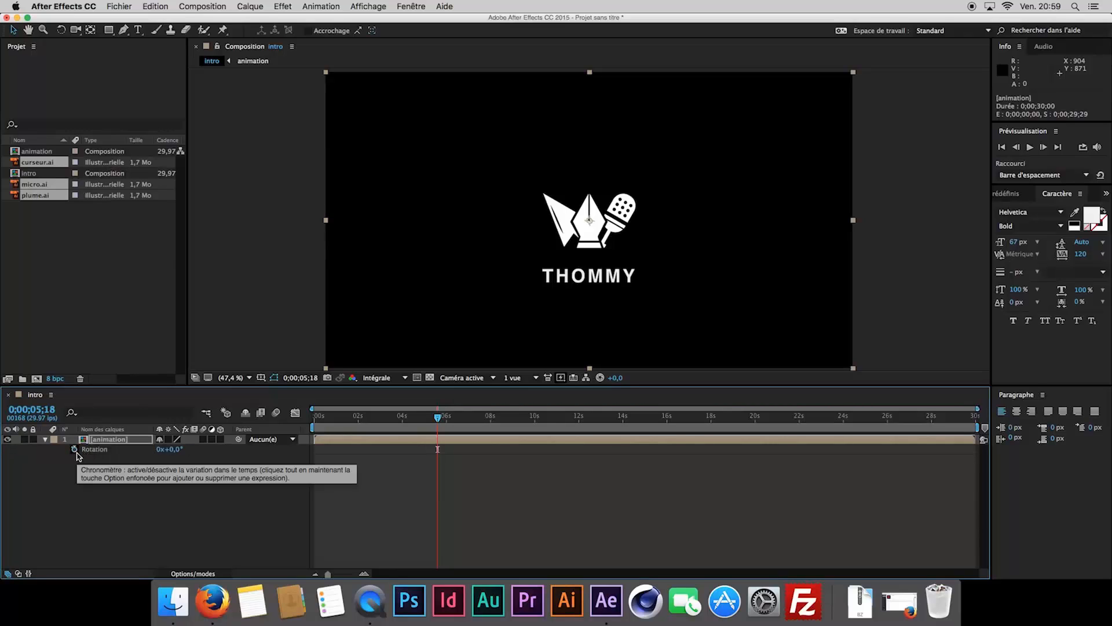
{"action": "key", "text": "r"}
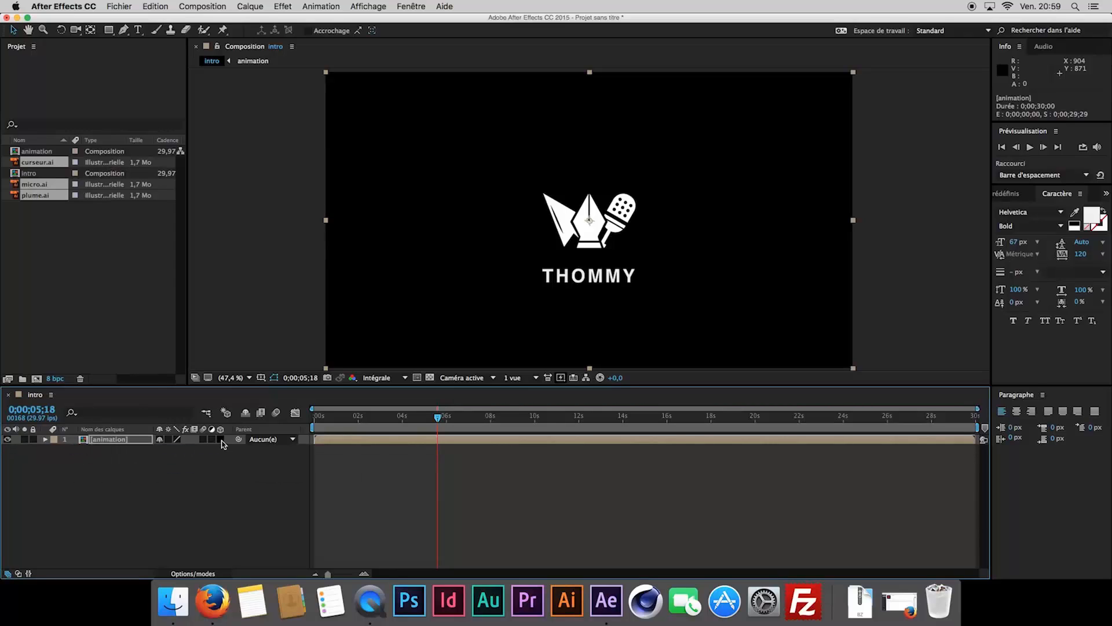
{"action": "left_click", "coordinate": [220, 440]}
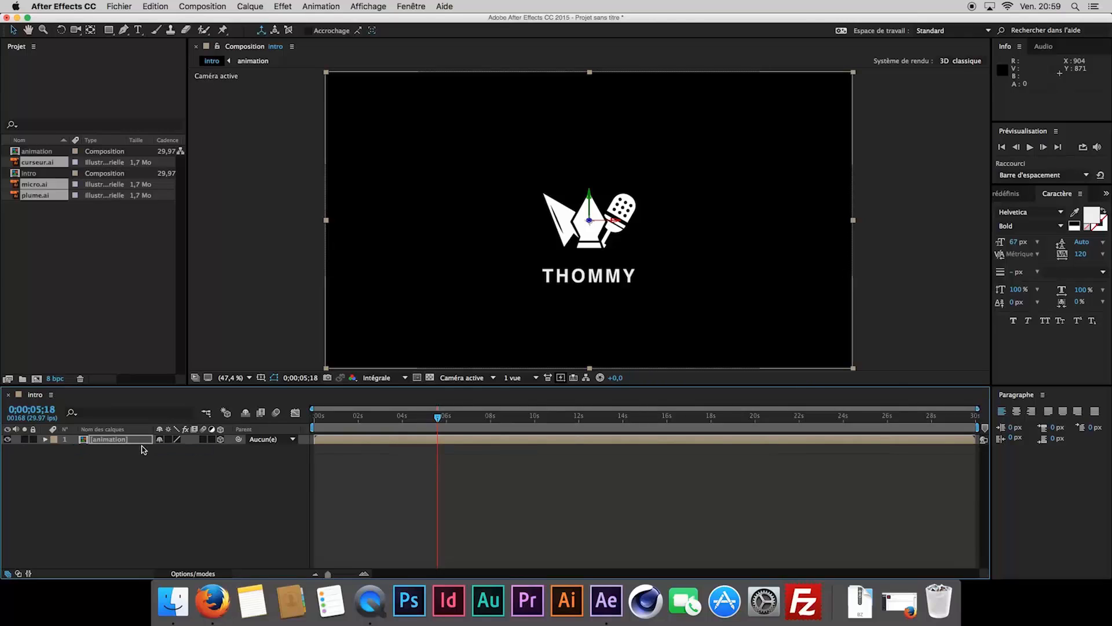
- Add keyframes for Rotation X, Rotation Y and Rotation Z on the animation layer at 0;00;05;18
{"action": "key", "text": "r"}
{"action": "left_click", "coordinate": [74, 459]}
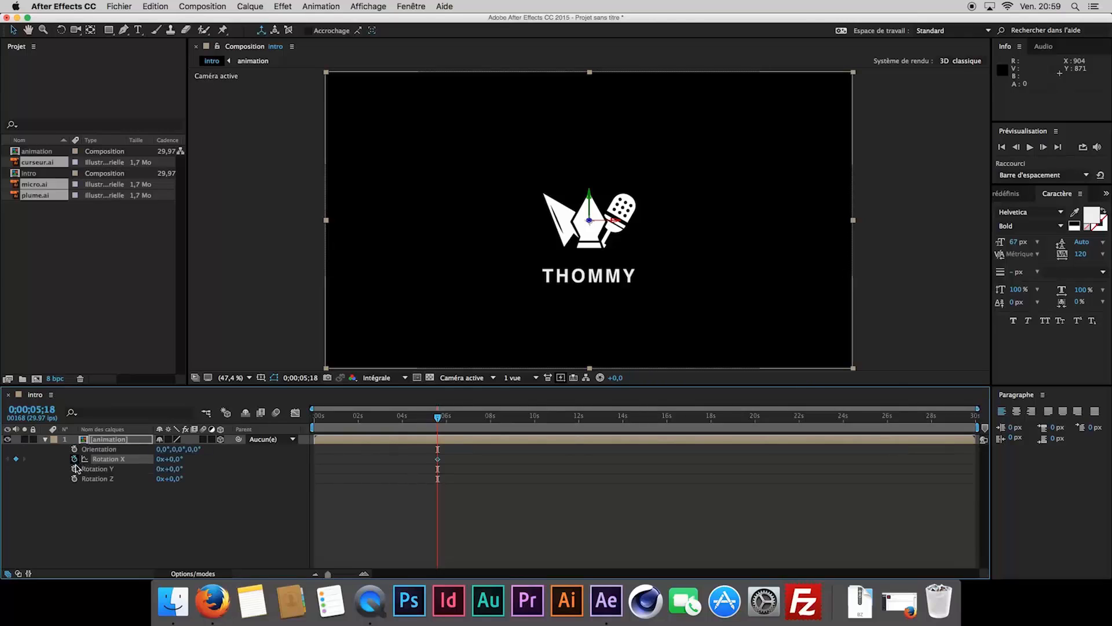
{"action": "left_click", "coordinate": [74, 468]}
{"action": "left_click", "coordinate": [74, 479]}
{"action": "left_click", "coordinate": [152, 494]}
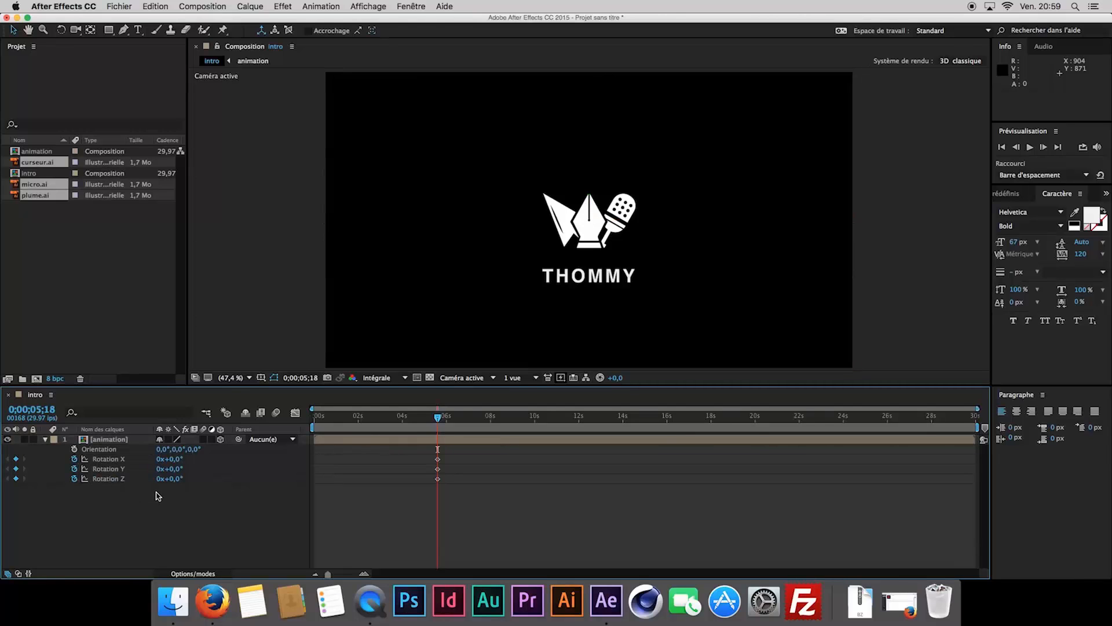
- At 0;00;06;18, set the animation layer's Rotation X to 41°, Rotation Y to -16° and Rotation Z to 19°
{"action": "key", "text": "shift+Page_Down"}
{"action": "key", "text": "shift+Page_Down"}
{"action": "key", "text": "shift+Page_Down"}
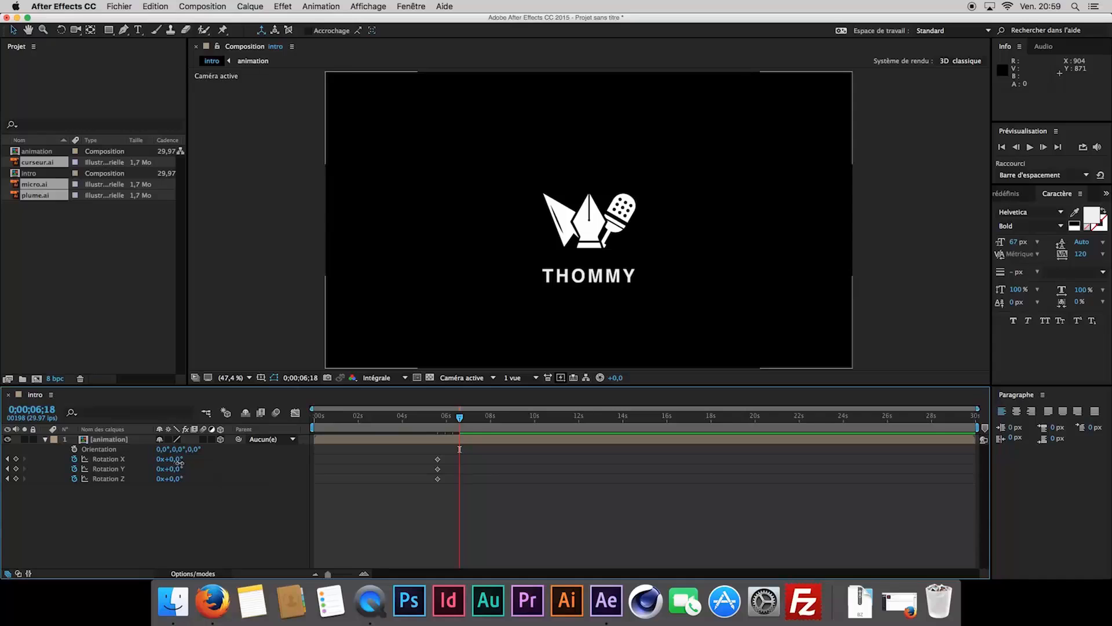
{"action": "left_click_drag", "start_coordinate": [178, 459], "coordinate": [163, 470]}
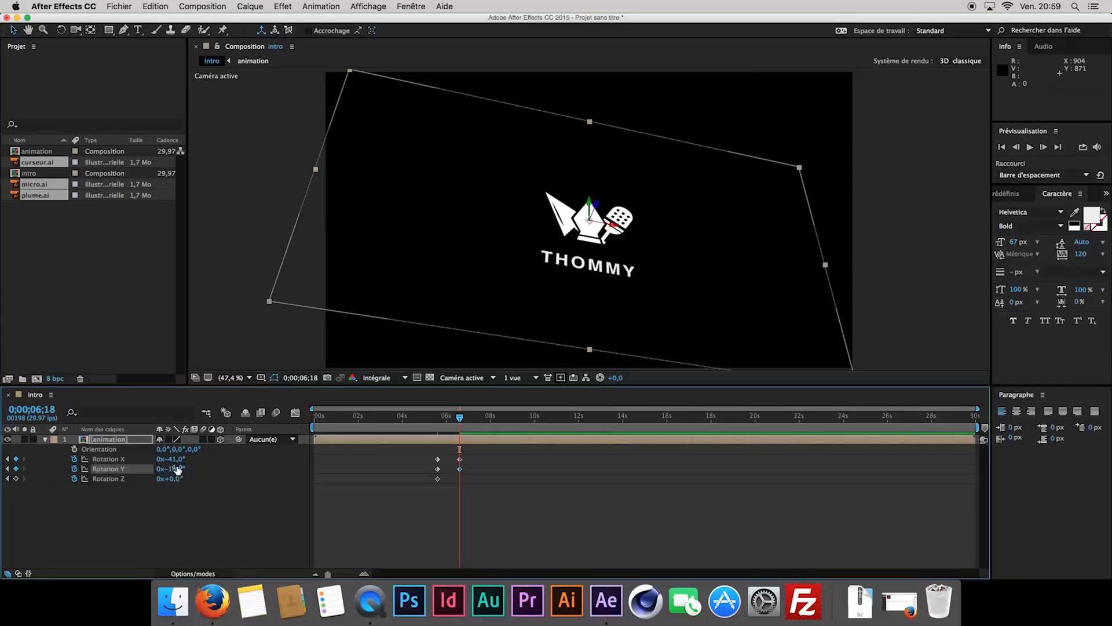
{"action": "left_click_drag", "start_coordinate": [175, 459], "coordinate": [193, 484]}
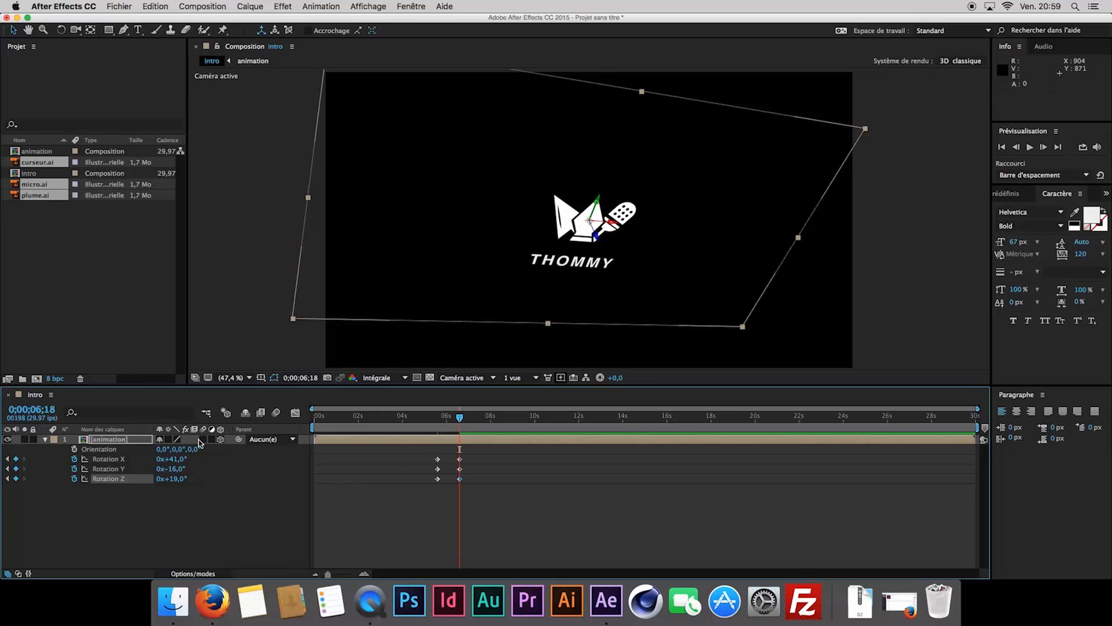
{"action": "left_click", "coordinate": [215, 464]}
- Try moving the animation layer away in depth with a Z position of 500 and more, and undo it
{"action": "left_click", "coordinate": [145, 442]}
{"action": "key", "text": "p"}
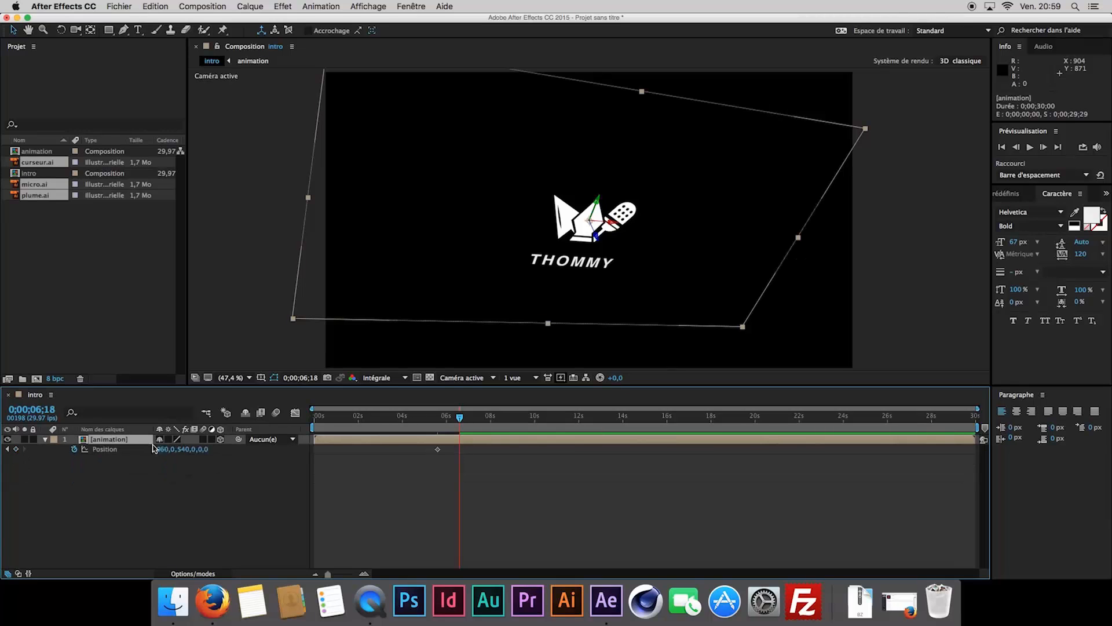
{"action": "left_click", "coordinate": [204, 455]}
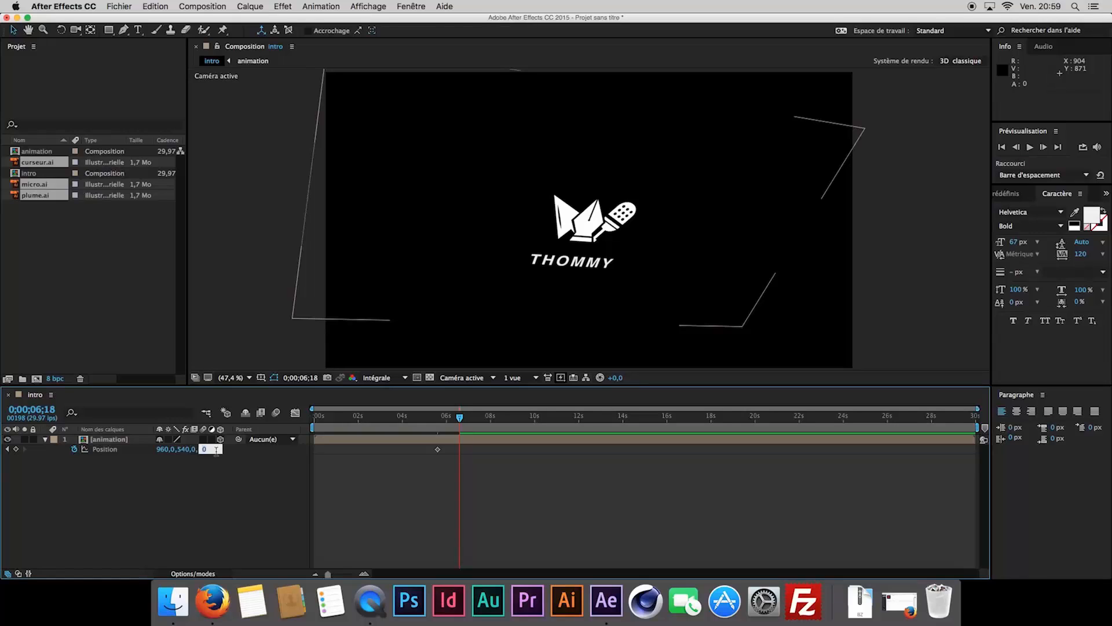
{"action": "type", "text": "500"}
{"action": "key", "text": "Return"}
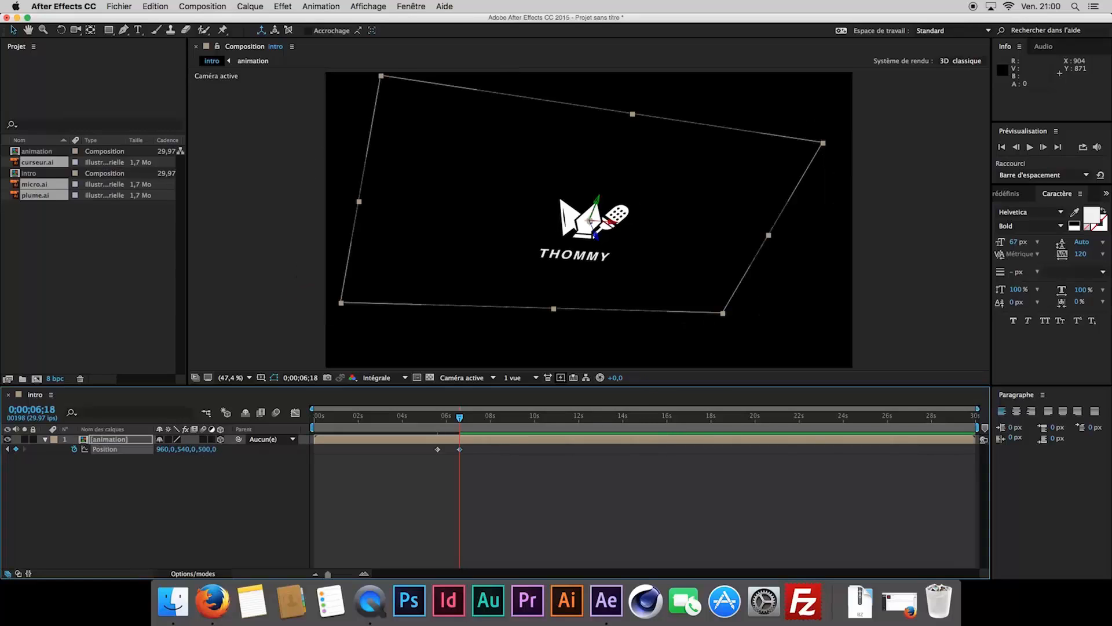
{"action": "left_click_drag", "start_coordinate": [210, 450], "coordinate": [1110, 388]}
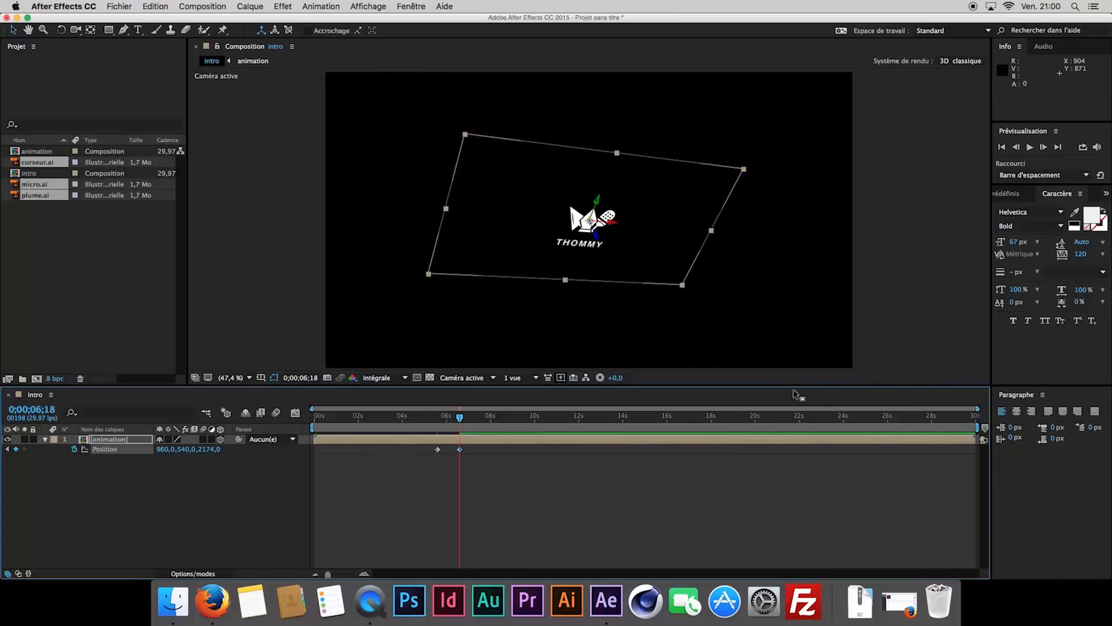
{"action": "key", "text": "super+z"}
{"action": "key", "text": "super+z"}
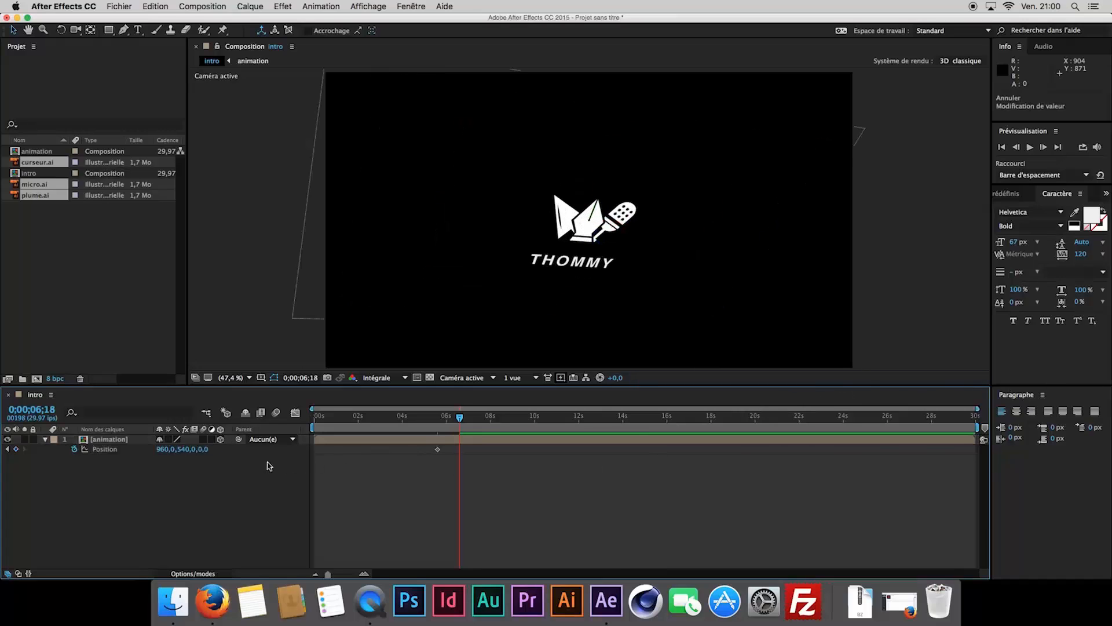
- Bring the animation layer toward the camera at 0;00;06;18, trying a Z position of -2000 and settling on -2670
{"action": "left_click", "coordinate": [204, 450]}
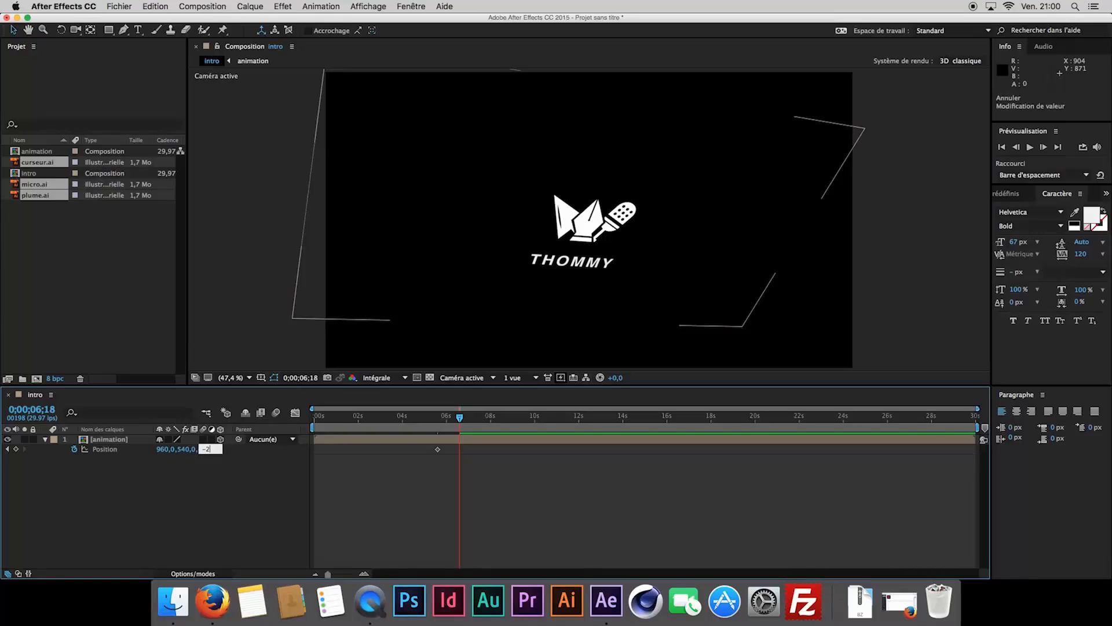
{"action": "key", "text": "Return"}
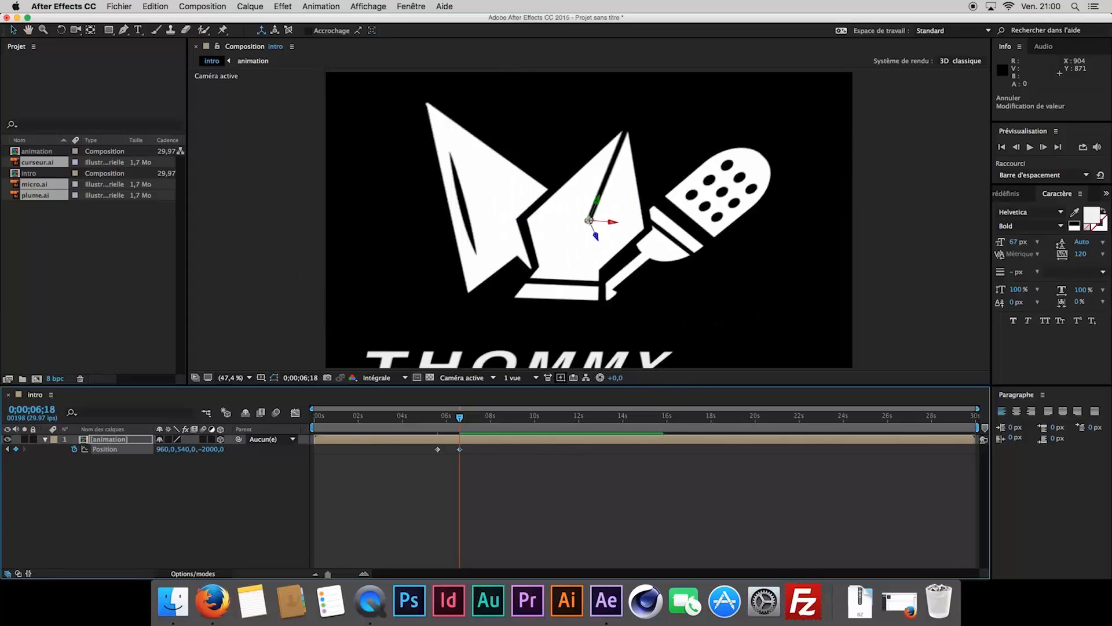
{"action": "left_click", "coordinate": [211, 450]}
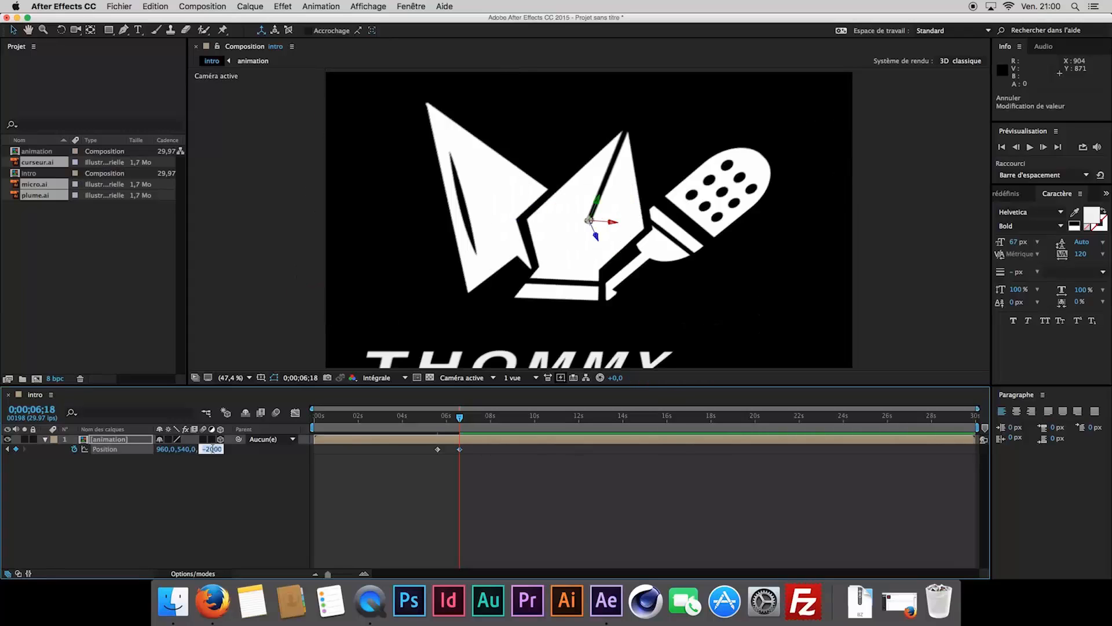
{"action": "type", "text": "-2670"}
{"action": "key", "text": "Return"}
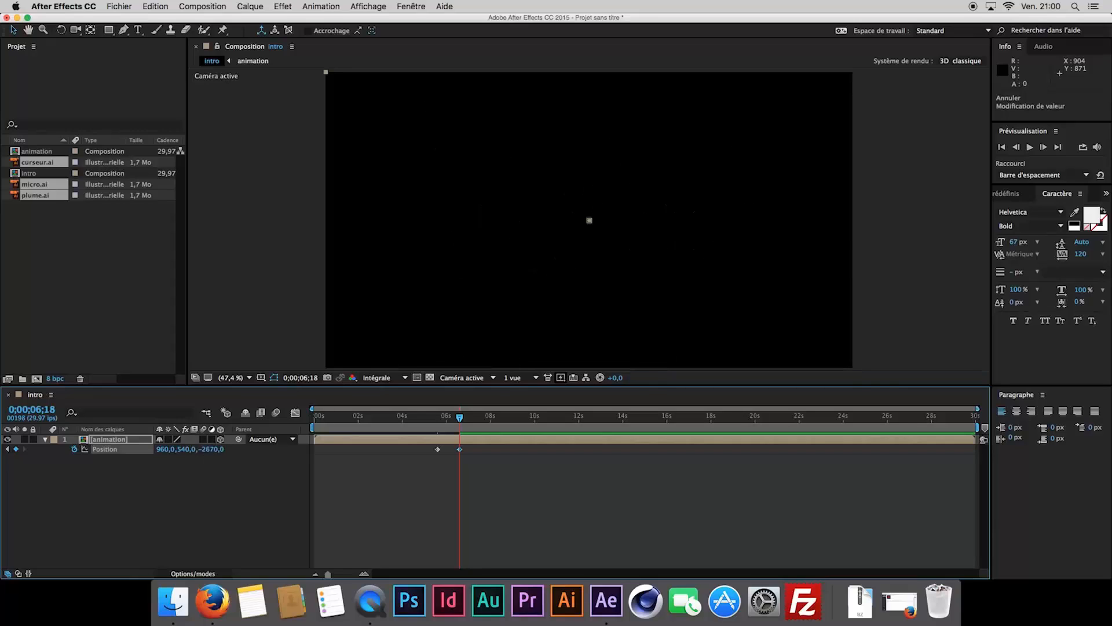
{"action": "left_click", "coordinate": [235, 482]}
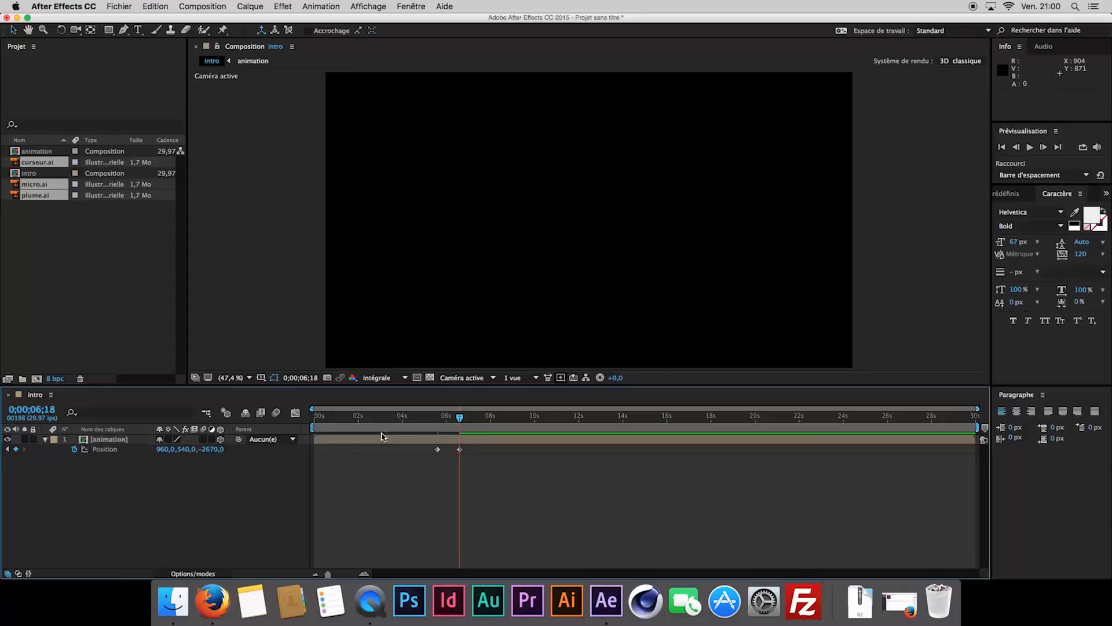
- Ease the animation layer's Position speed curve down to zero at the last keyframe, with a long incoming handle
{"action": "left_click", "coordinate": [131, 440]}
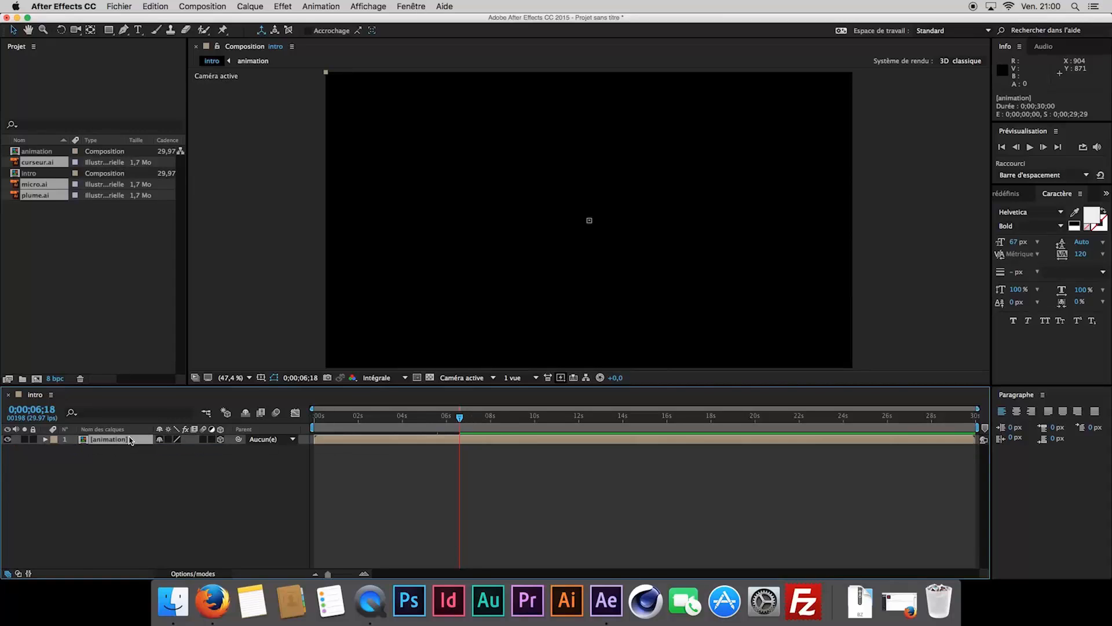
{"action": "key", "text": "u"}
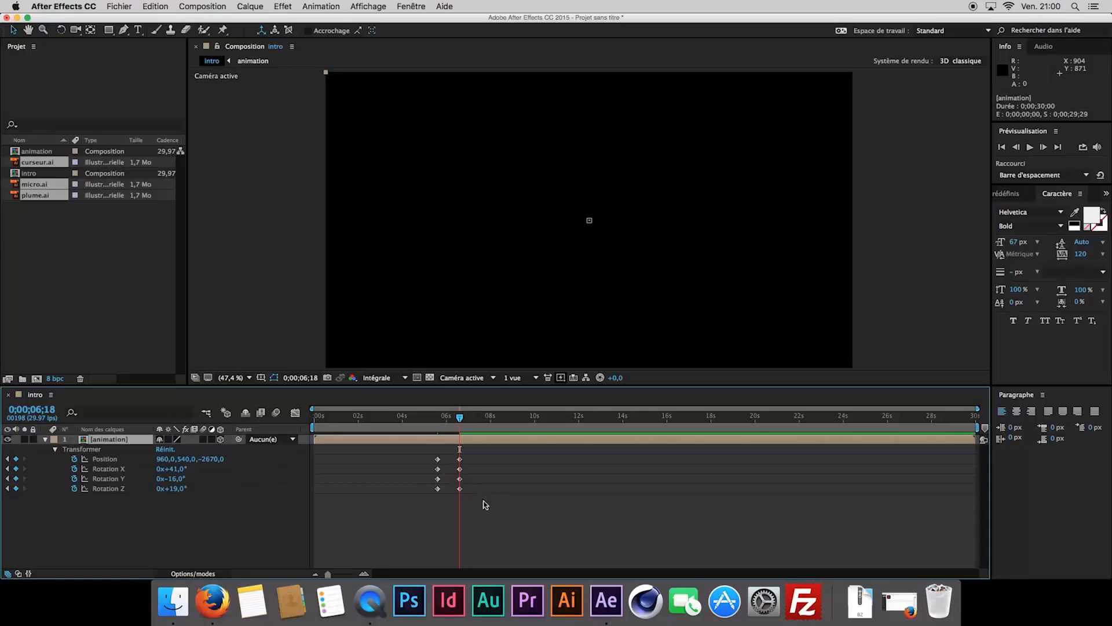
{"action": "left_click", "coordinate": [128, 458]}
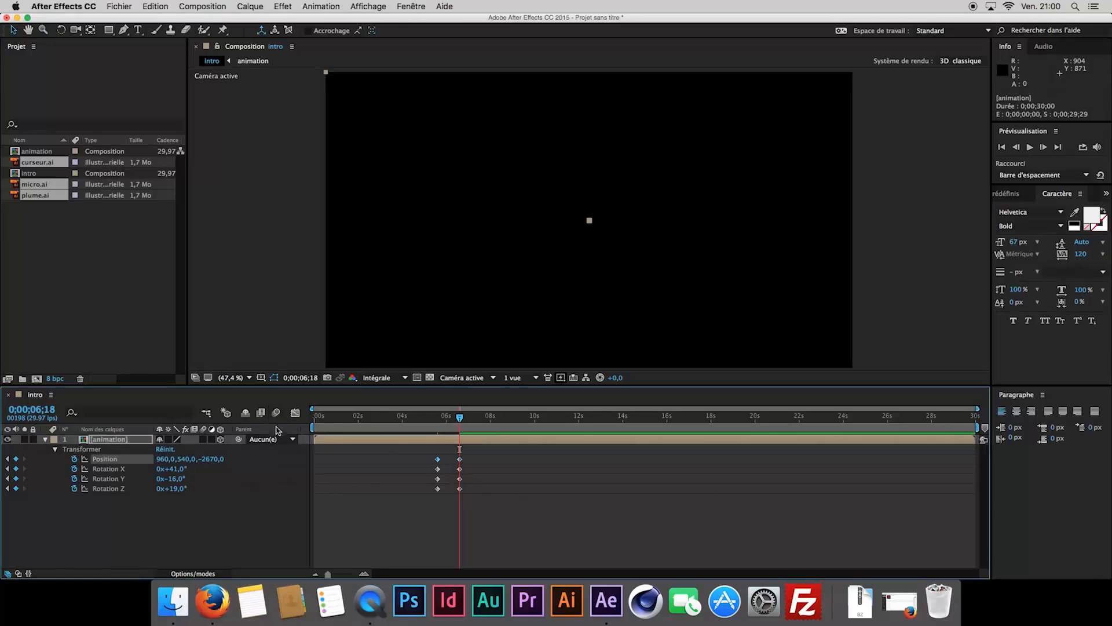
{"action": "left_click", "coordinate": [296, 413]}
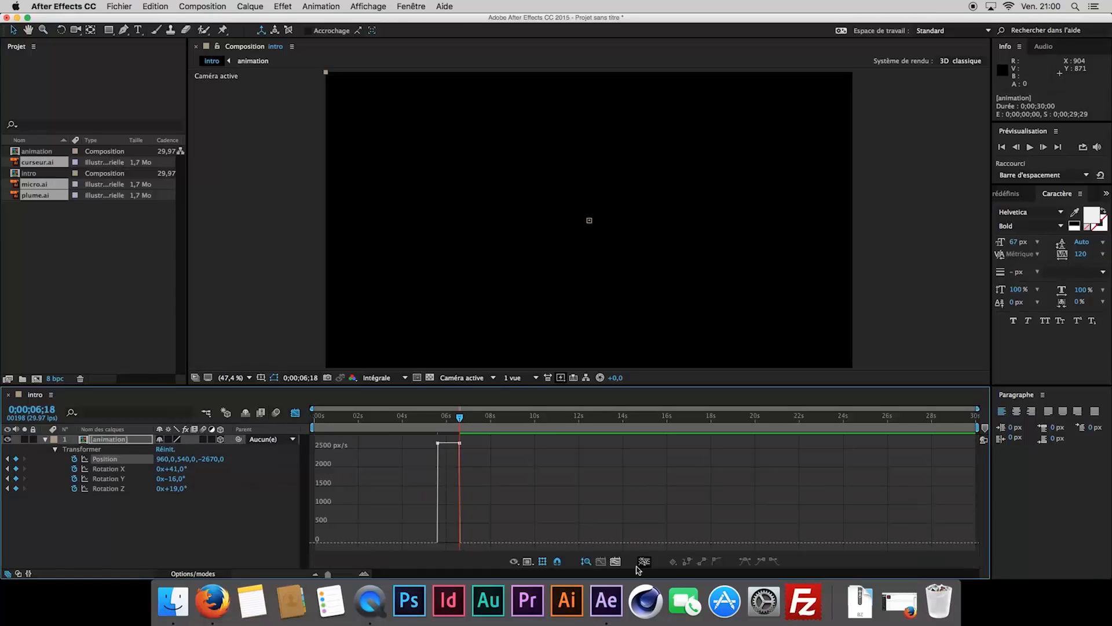
{"action": "left_click", "coordinate": [615, 561]}
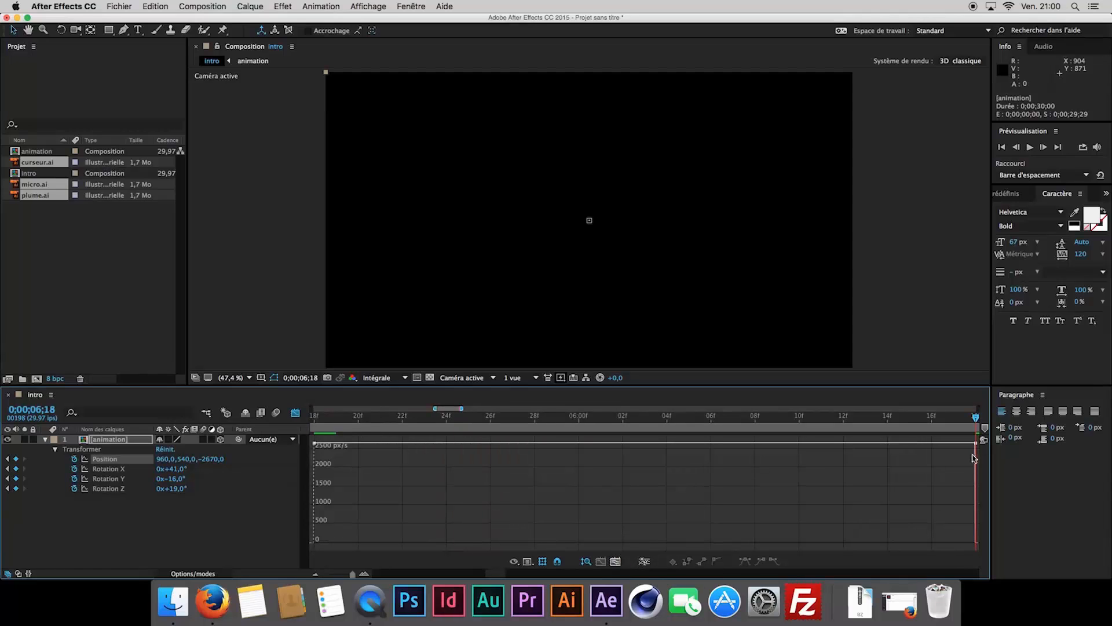
{"action": "left_click_drag", "start_coordinate": [975, 459], "coordinate": [710, 544]}
- Ease the Rotation X, Y and Z speed curves to 0°/s at their last keyframes, matching the Position handle's length
{"action": "left_click", "coordinate": [106, 469]}
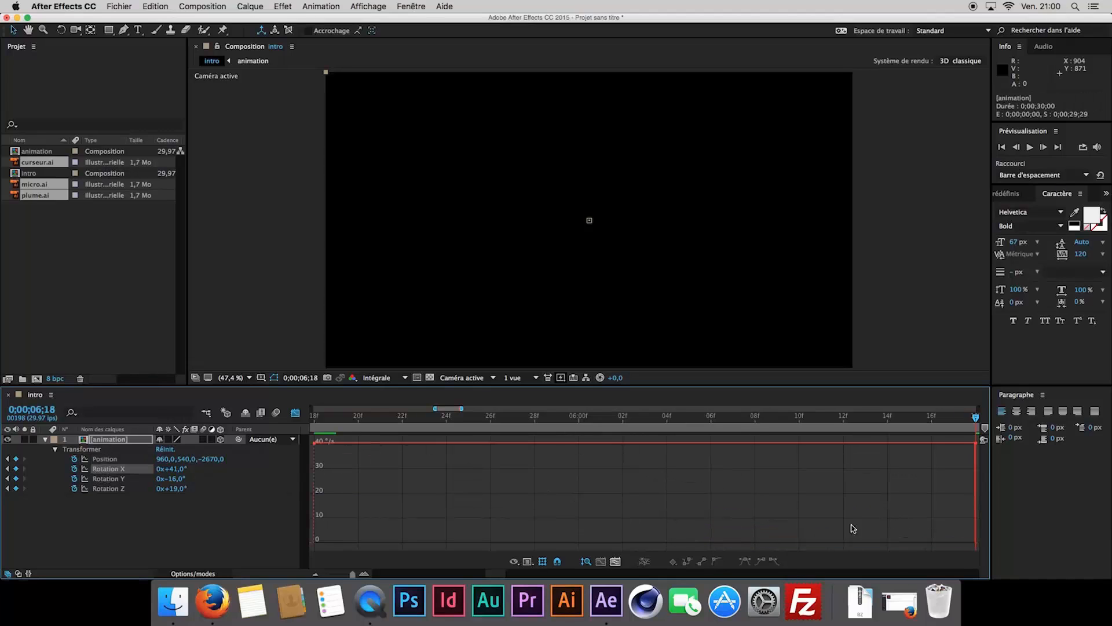
{"action": "left_click_drag", "start_coordinate": [975, 448], "coordinate": [712, 541]}
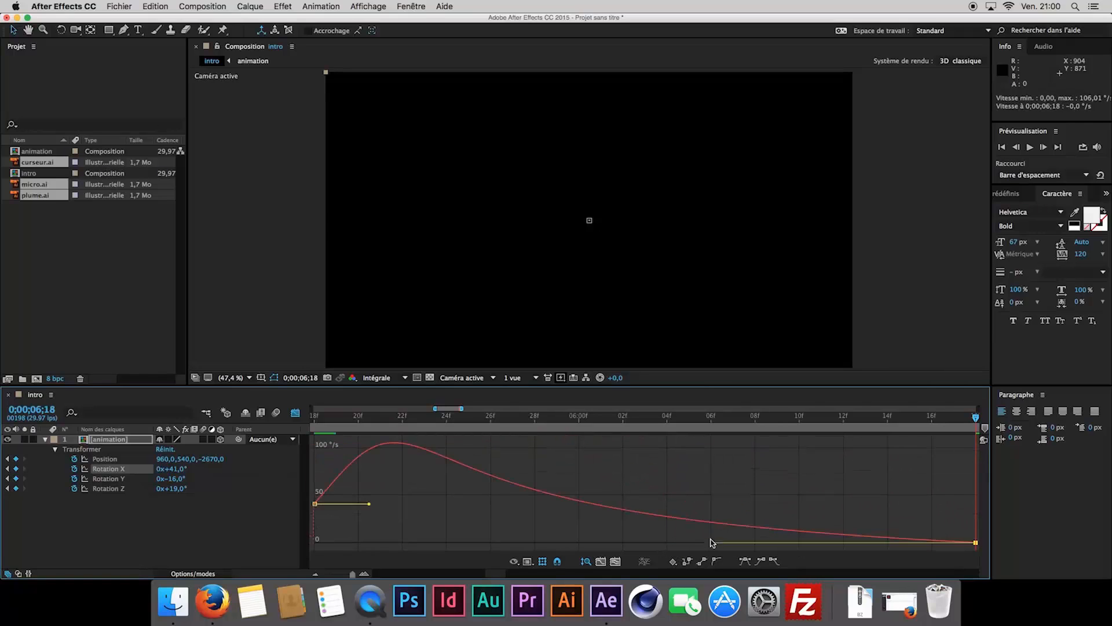
{"action": "left_click", "coordinate": [144, 480]}
{"action": "left_click_drag", "start_coordinate": [976, 542], "coordinate": [712, 443]}
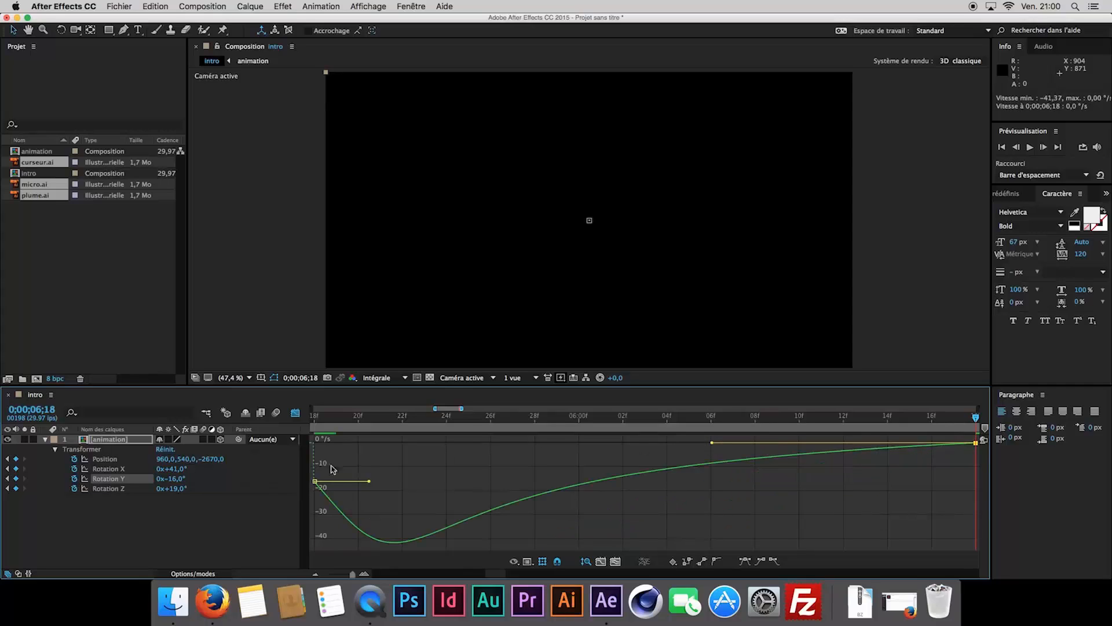
{"action": "left_click", "coordinate": [140, 491]}
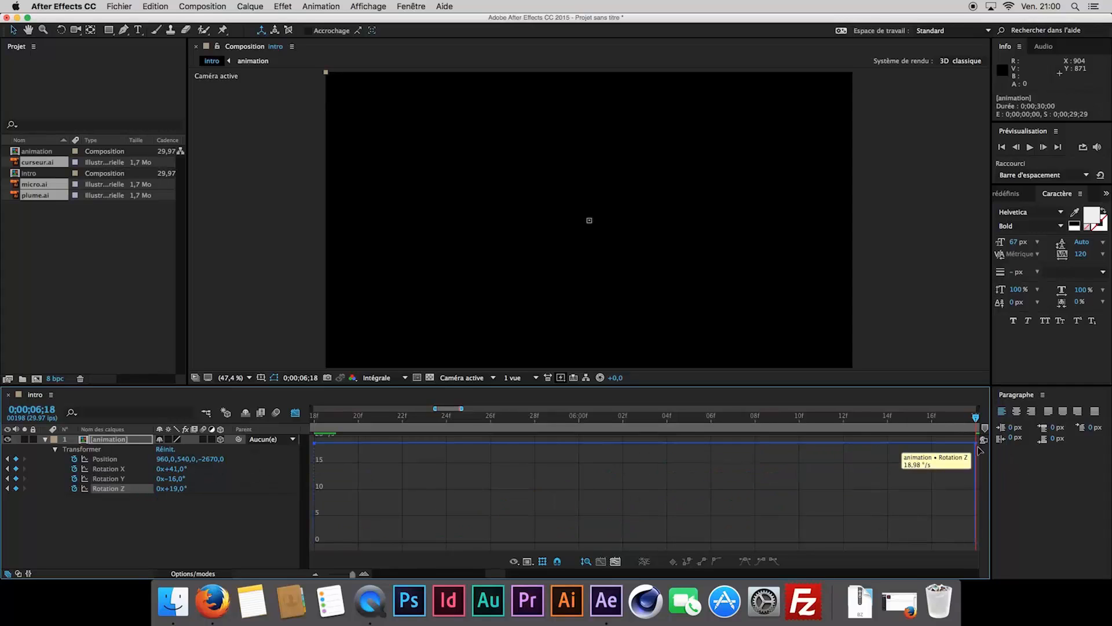
{"action": "left_click_drag", "start_coordinate": [976, 444], "coordinate": [711, 546]}
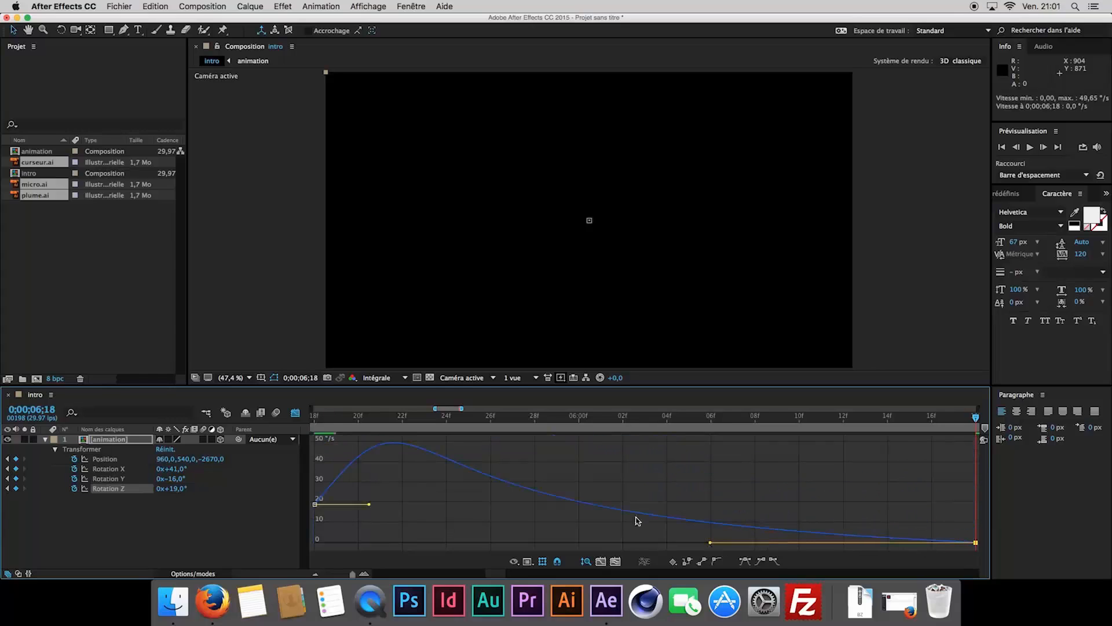
- Return to the keyframe view of the whole timeline and preview the logo's fly-out from 0;00;05;12
{"action": "left_click", "coordinate": [295, 412]}
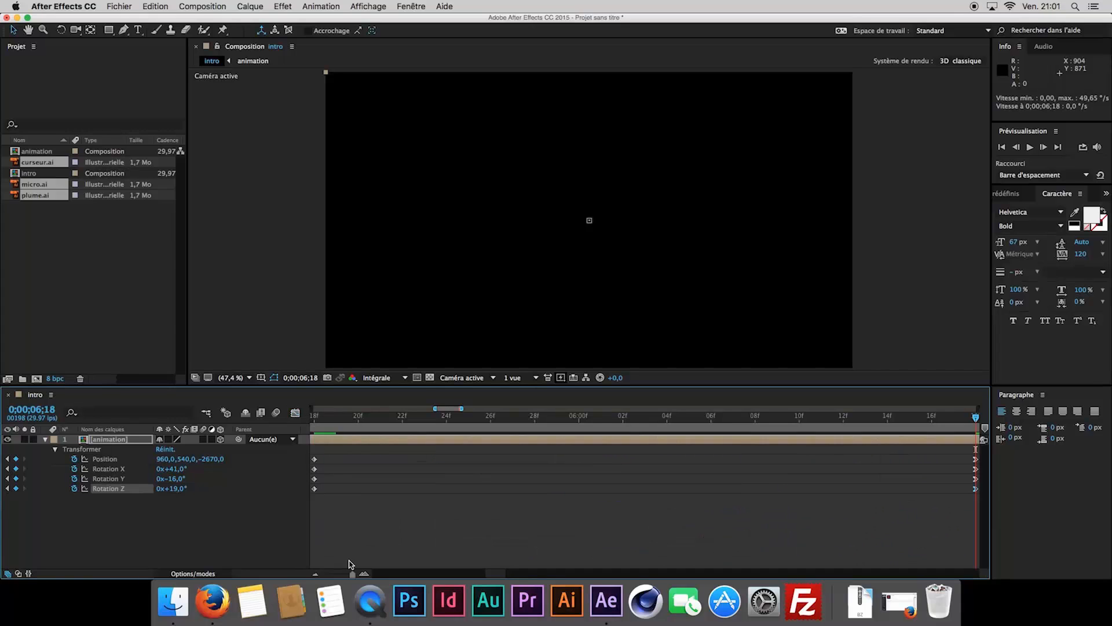
{"action": "left_click_drag", "start_coordinate": [352, 574], "coordinate": [301, 575]}
{"action": "left_click", "coordinate": [447, 418]}
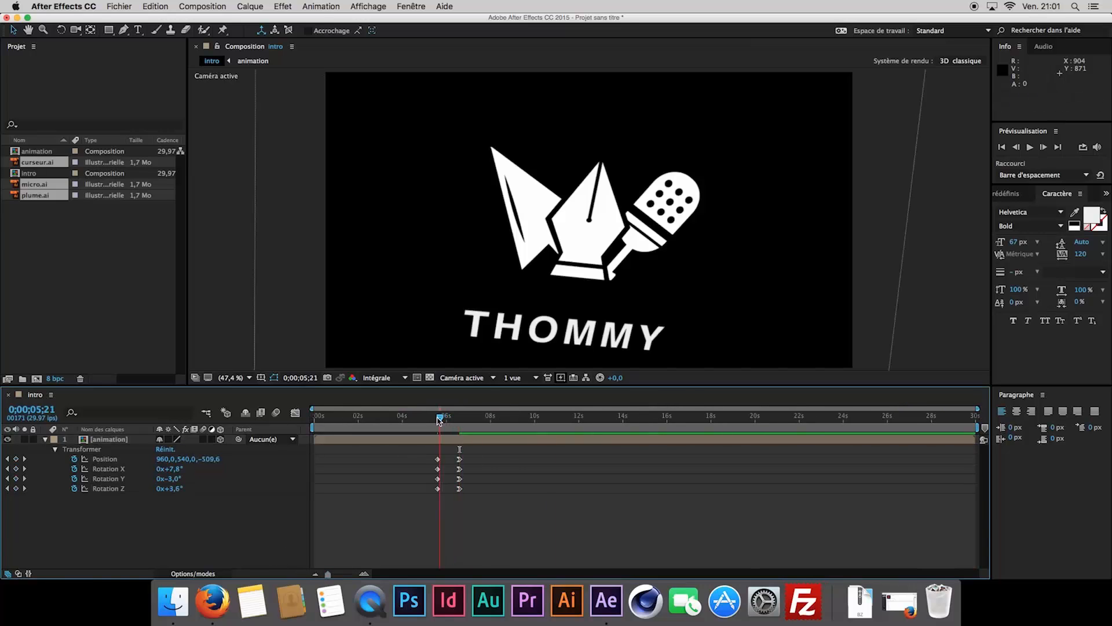
{"action": "key", "text": "space"}
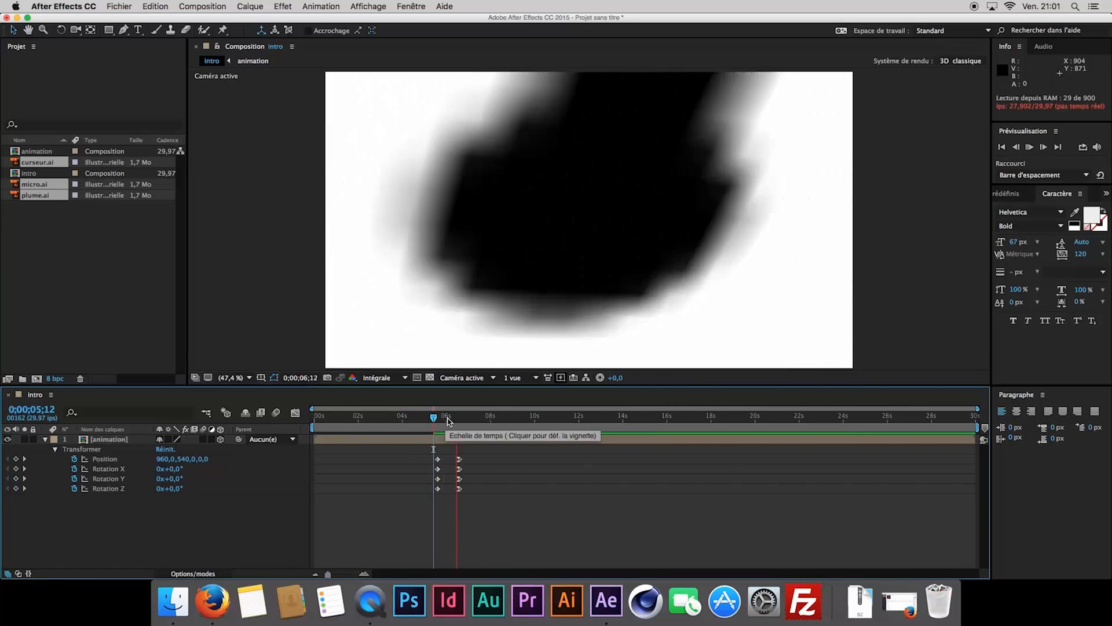
{"action": "key", "text": "space"}
- Go to 0;00;06;08 and enable motion blur for both the animation layer and the composition
{"action": "mouse_move", "coordinate": [447, 421]}
{"action": "left_mouse_down"}
{"action": "mouse_move", "coordinate": [436, 425]}
{"action": "mouse_move", "coordinate": [454, 428]}
{"action": "left_mouse_up"}
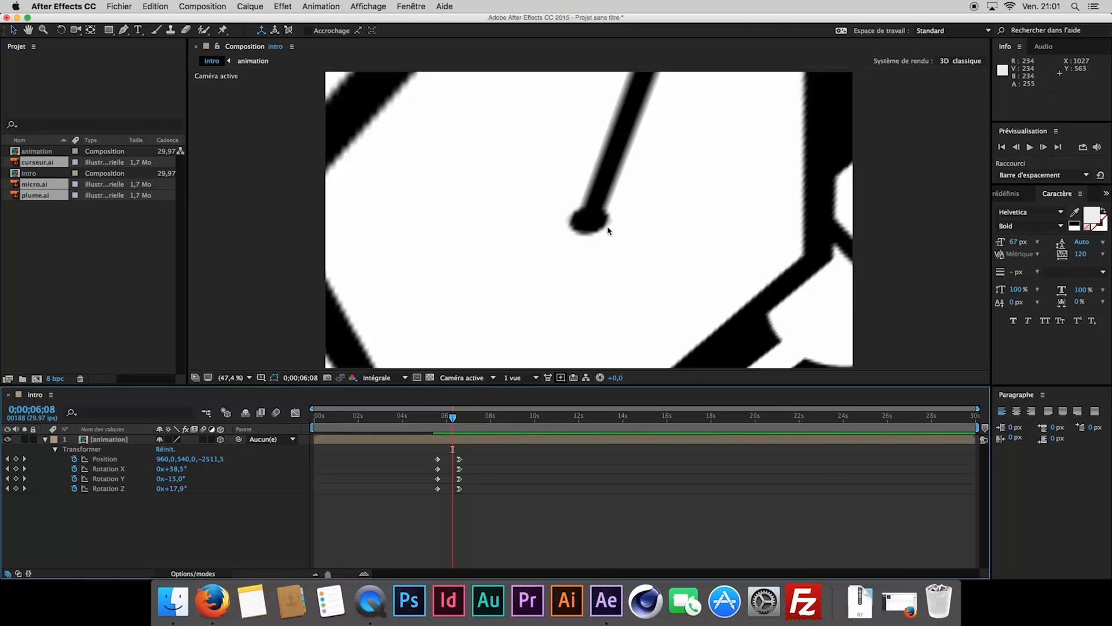
{"action": "left_click", "coordinate": [203, 441]}
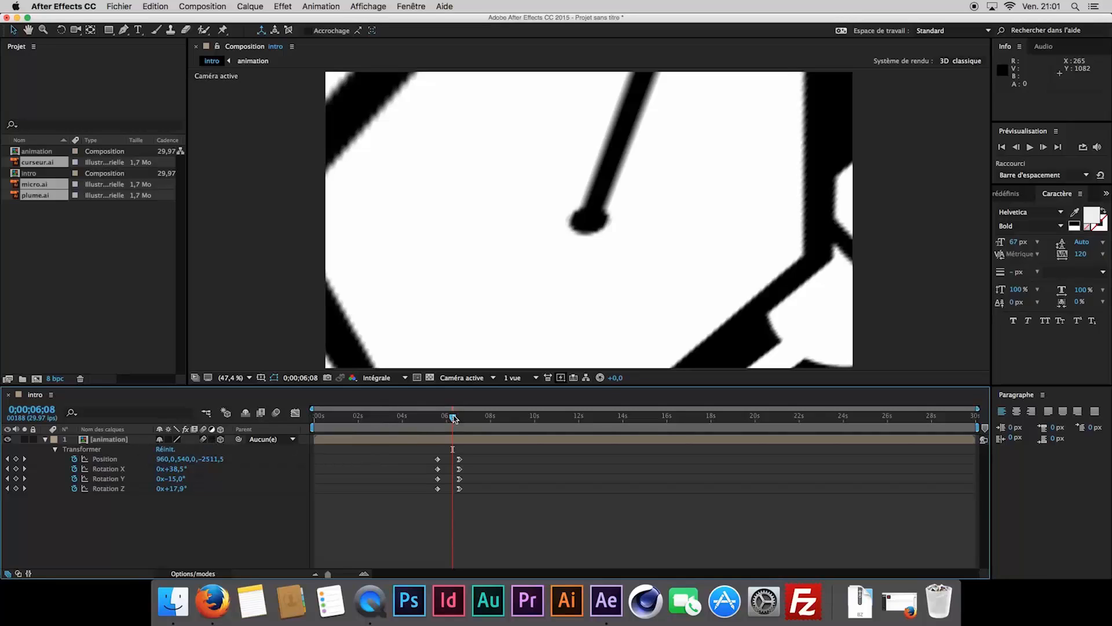
{"action": "left_click", "coordinate": [276, 415]}
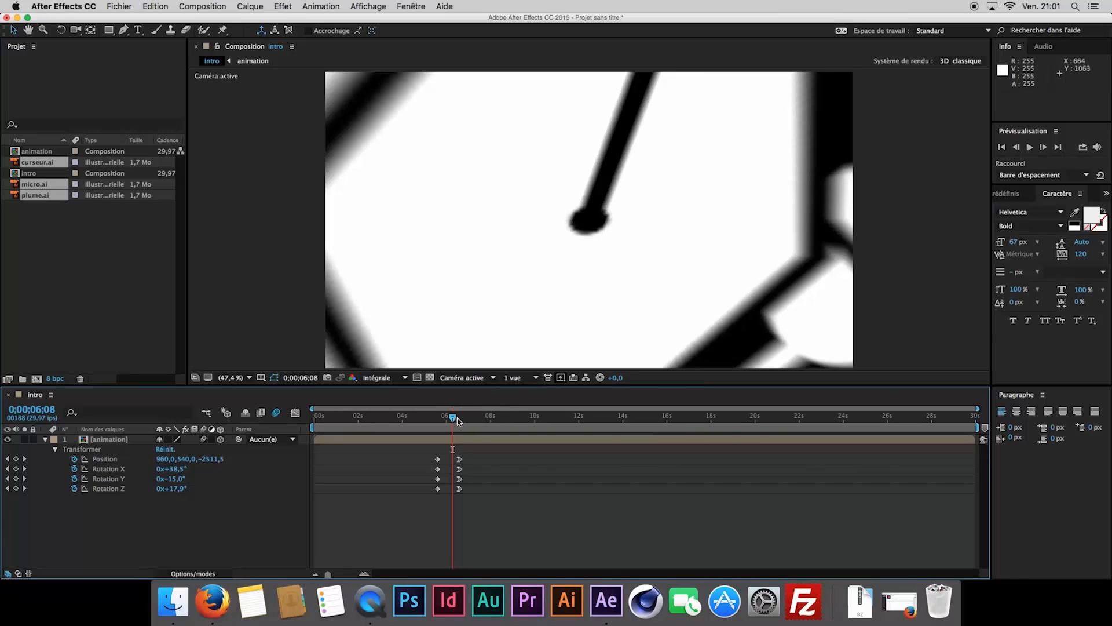
- Split the animation layer at 0;00;05;18, where its Position and Rotation keyframes begin
{"action": "left_click_drag", "start_coordinate": [453, 418], "coordinate": [439, 421]}
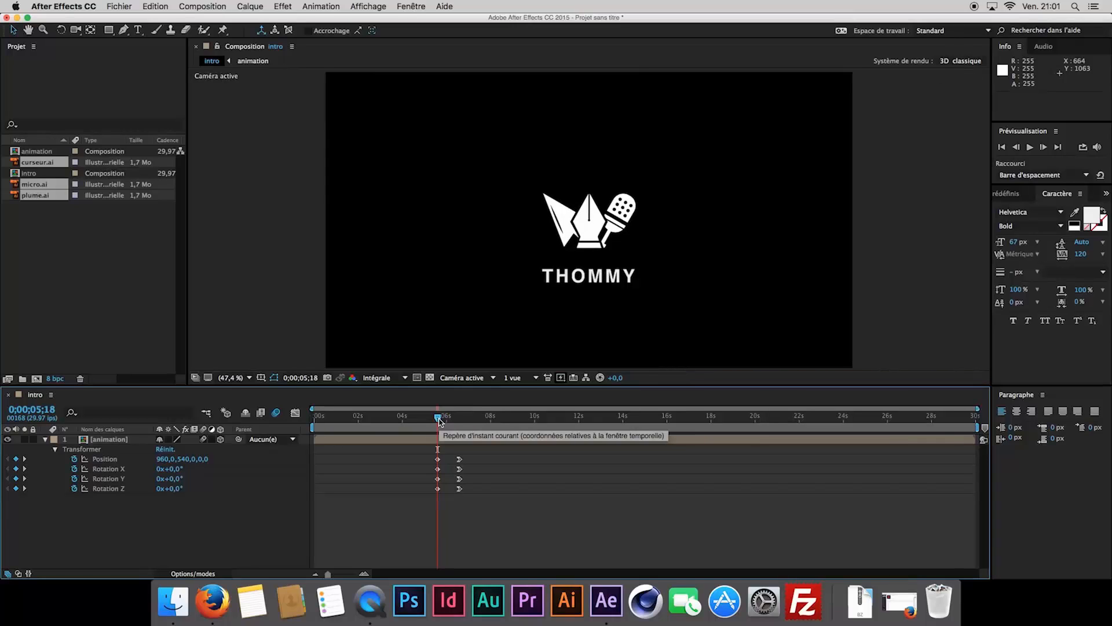
{"action": "left_click", "coordinate": [442, 443]}
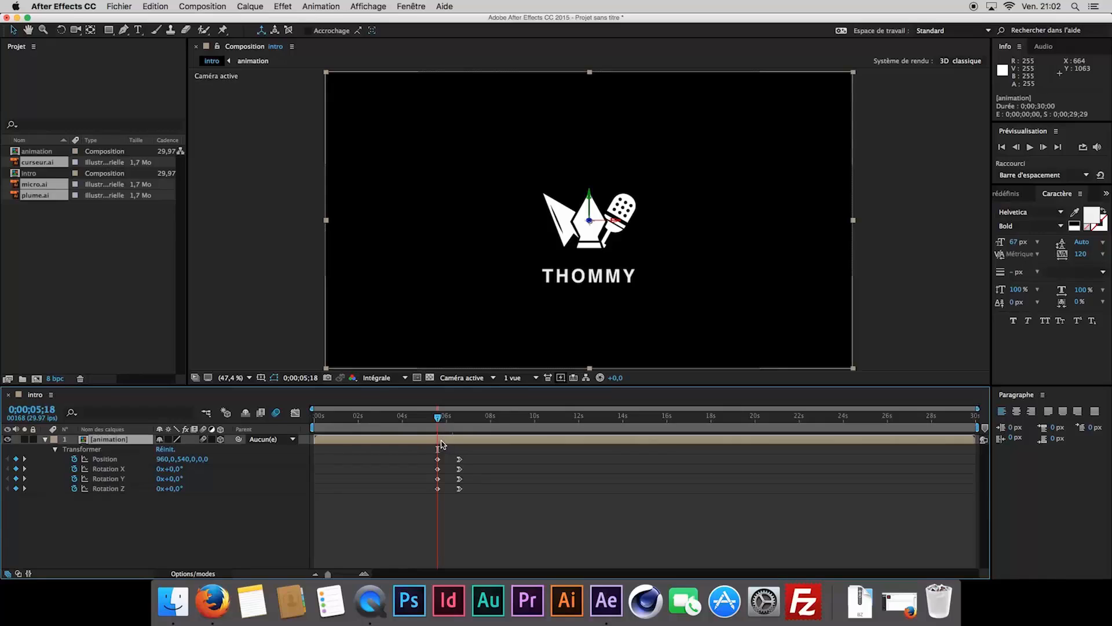
{"action": "key", "text": "super+d"}
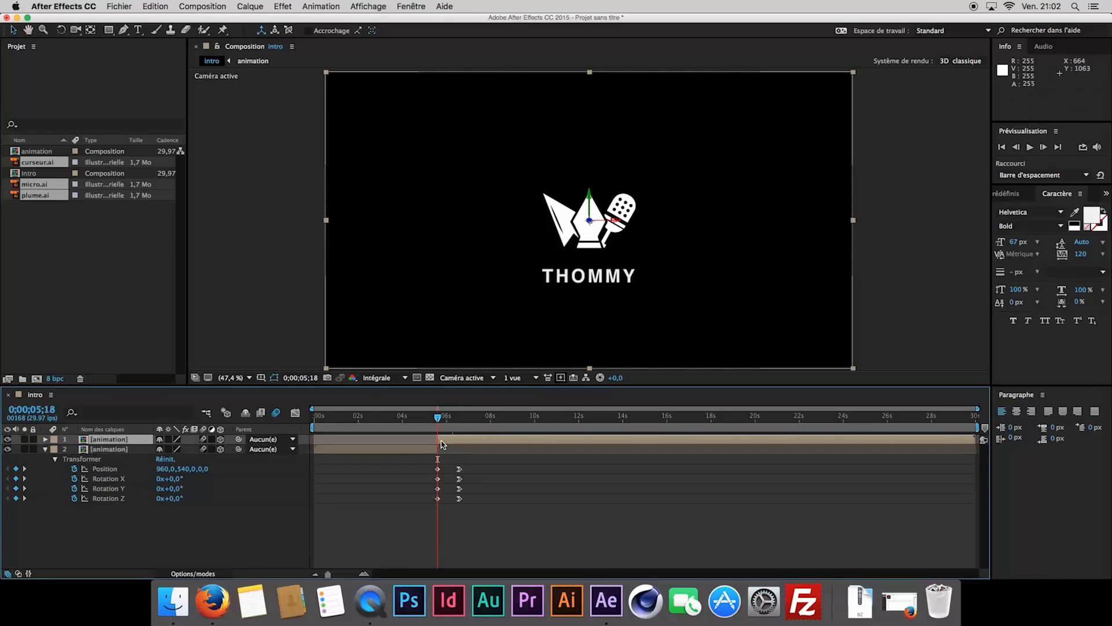
- Turn off motion blur for the first part of the split animation layer and collapse its properties
{"action": "left_click_drag", "start_coordinate": [348, 575], "coordinate": [333, 574]}
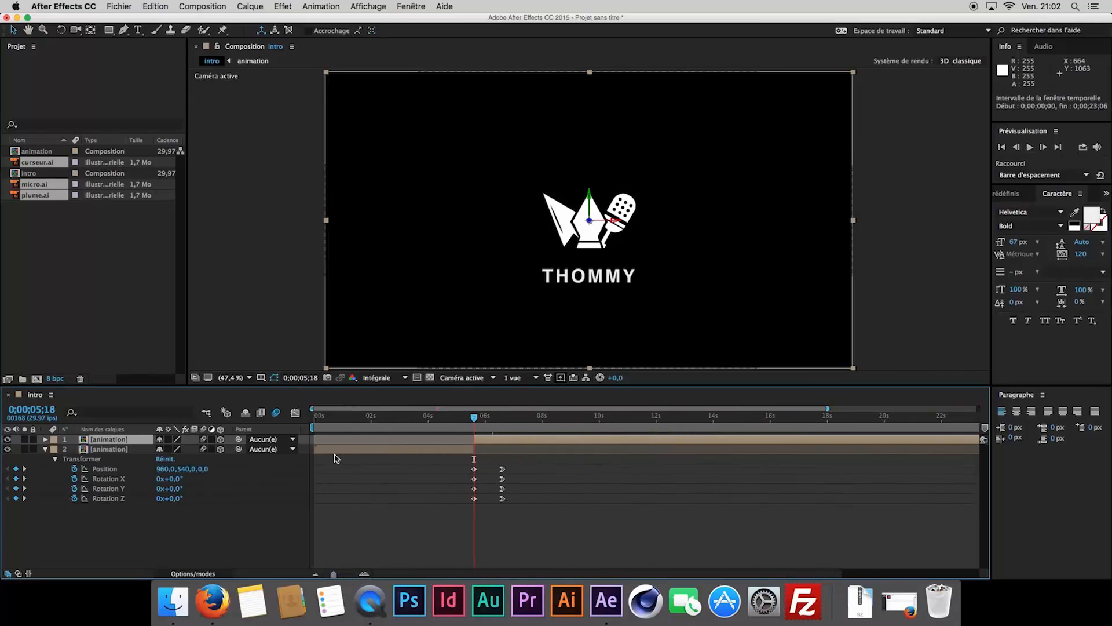
{"action": "left_click", "coordinate": [381, 417]}
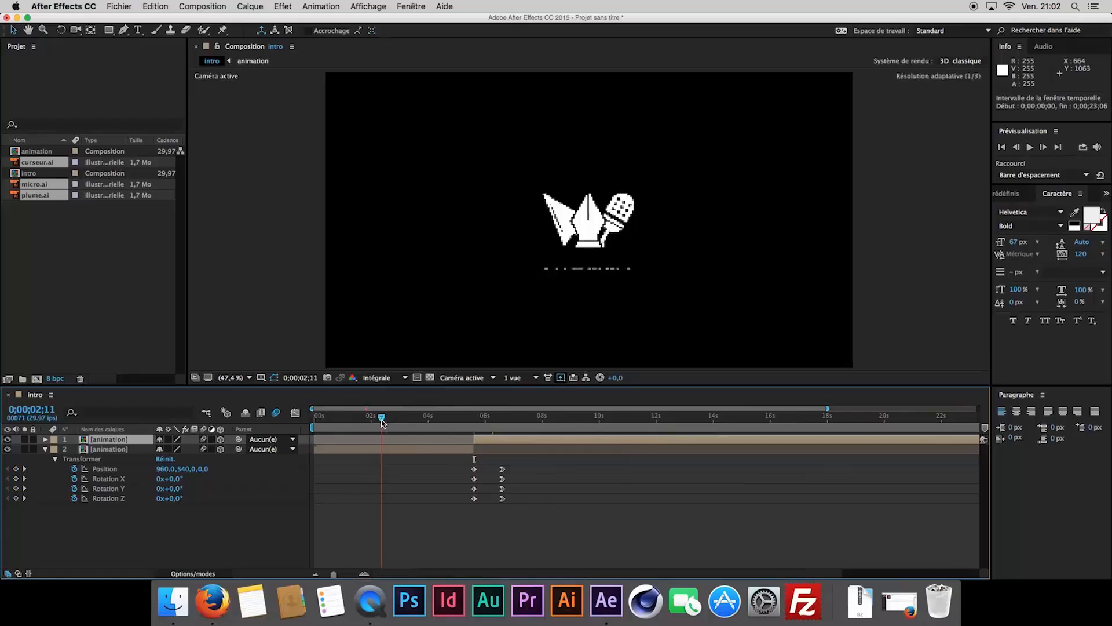
{"action": "left_click", "coordinate": [359, 449]}
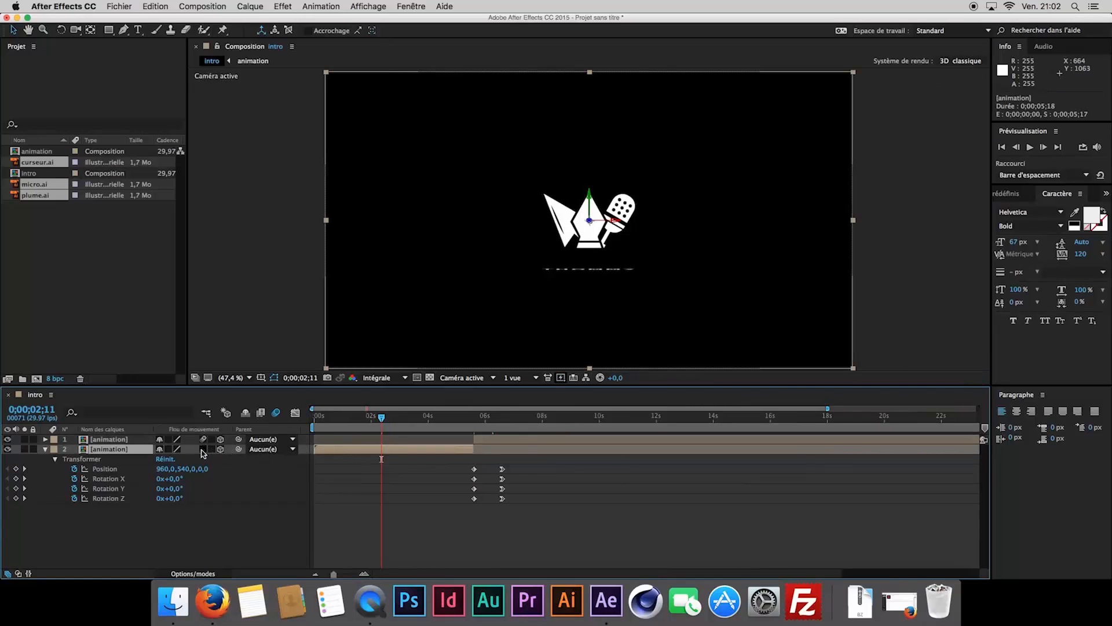
{"action": "left_click", "coordinate": [45, 449]}
{"action": "left_click", "coordinate": [166, 499]}
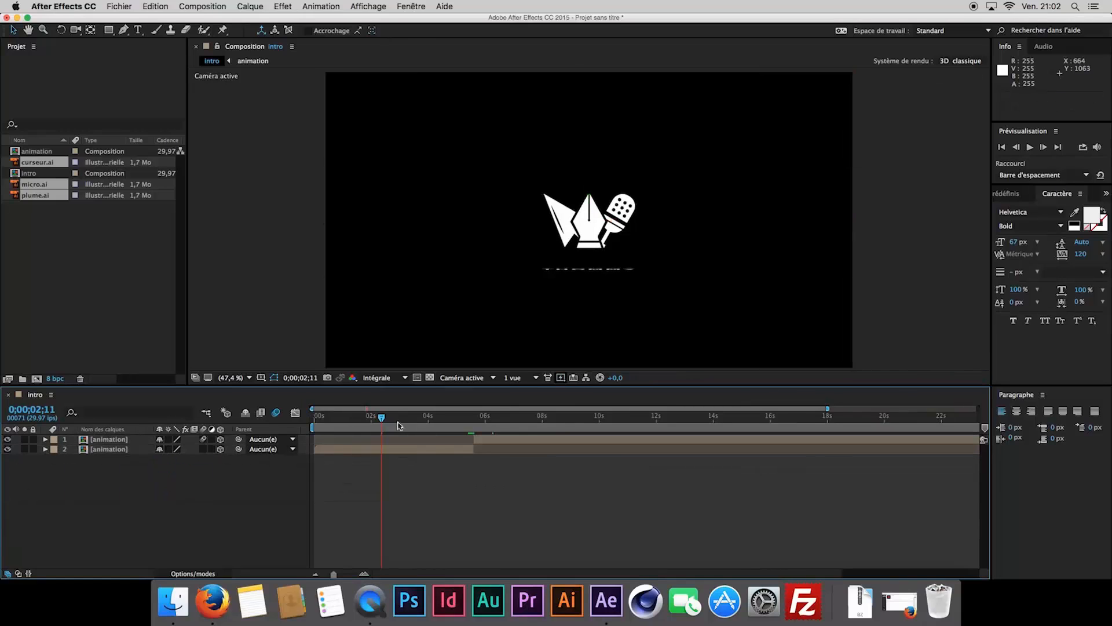
- End the intro composition's work area at 0;00;06;18 and preview the animation from the start
{"action": "left_click_drag", "start_coordinate": [368, 417], "coordinate": [297, 424]}
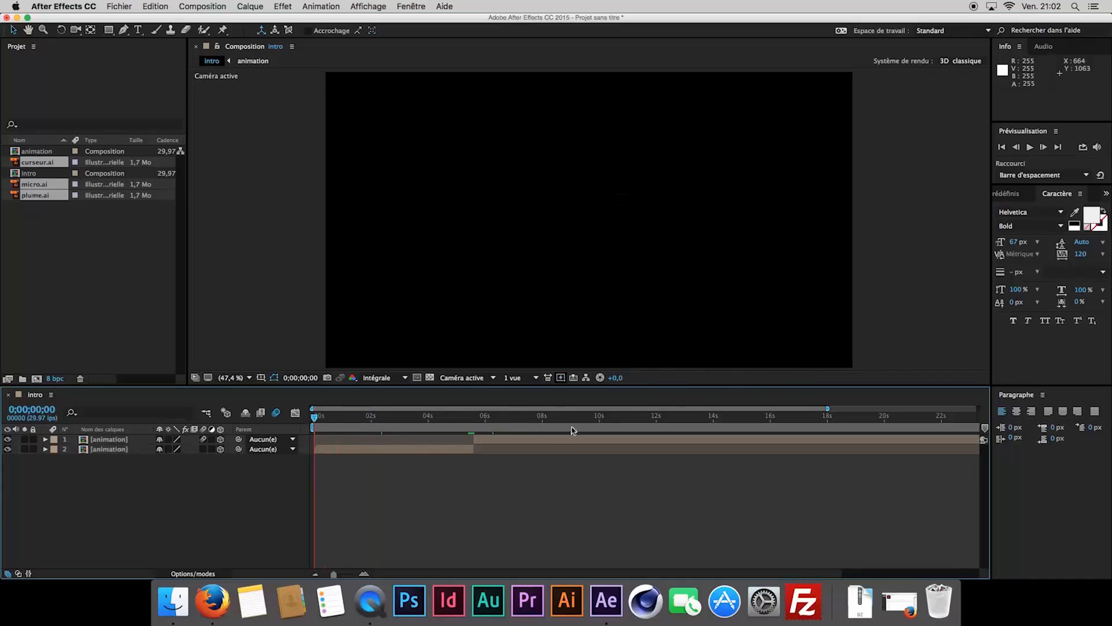
{"action": "left_click_drag", "start_coordinate": [462, 426], "coordinate": [512, 430]}
{"action": "left_click_drag", "start_coordinate": [505, 431], "coordinate": [502, 434]}
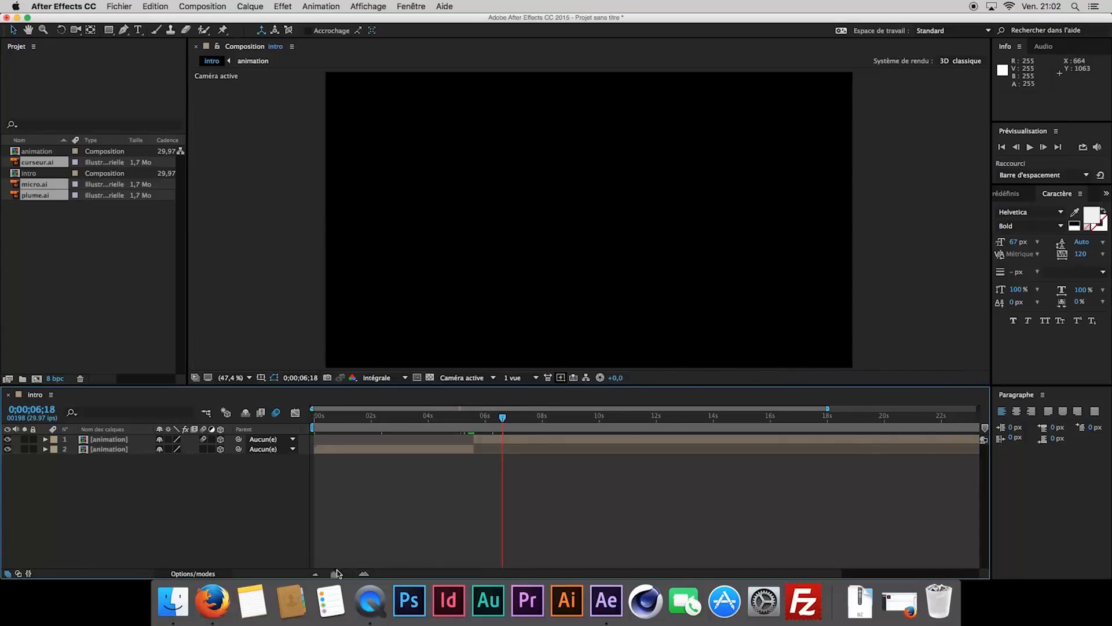
{"action": "left_click_drag", "start_coordinate": [337, 573], "coordinate": [326, 575]}
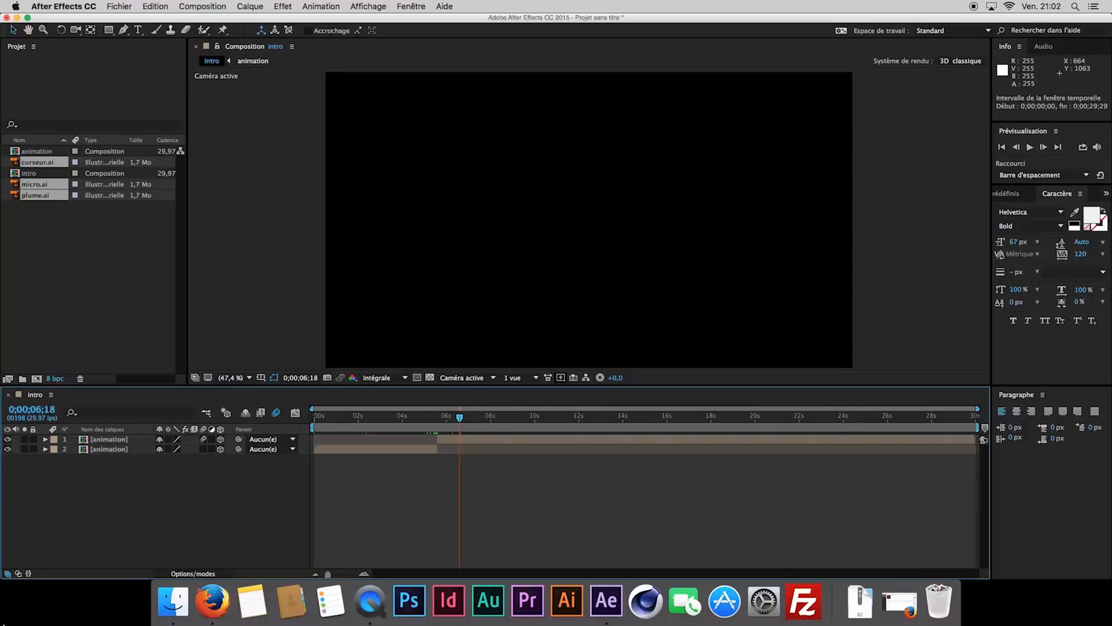
{"action": "left_click_drag", "start_coordinate": [978, 428], "coordinate": [468, 439]}
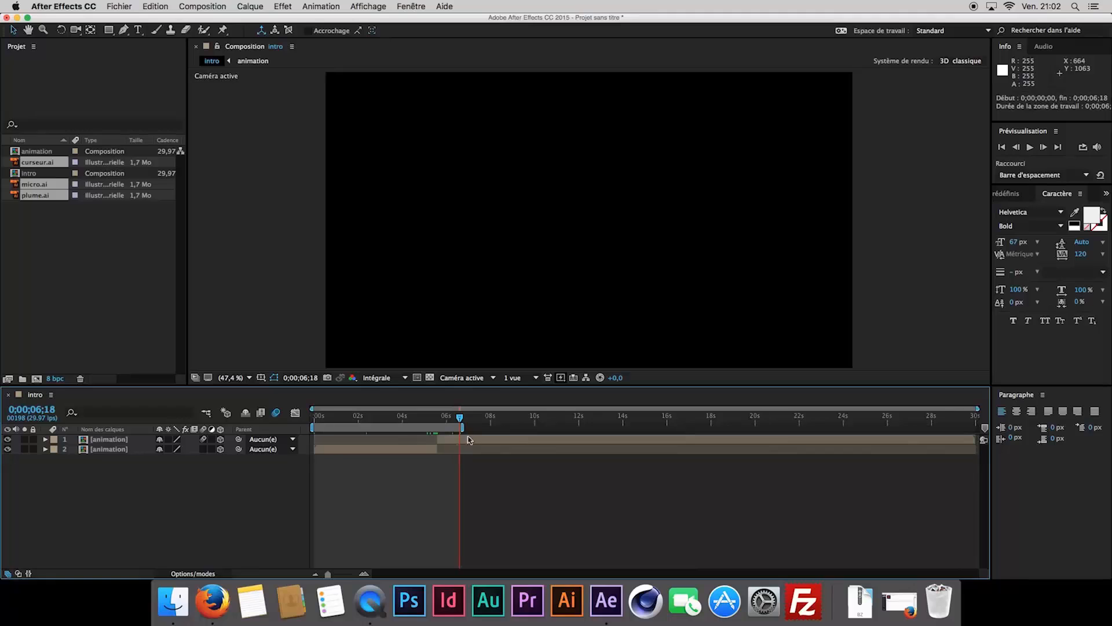
{"action": "key", "text": "space"}
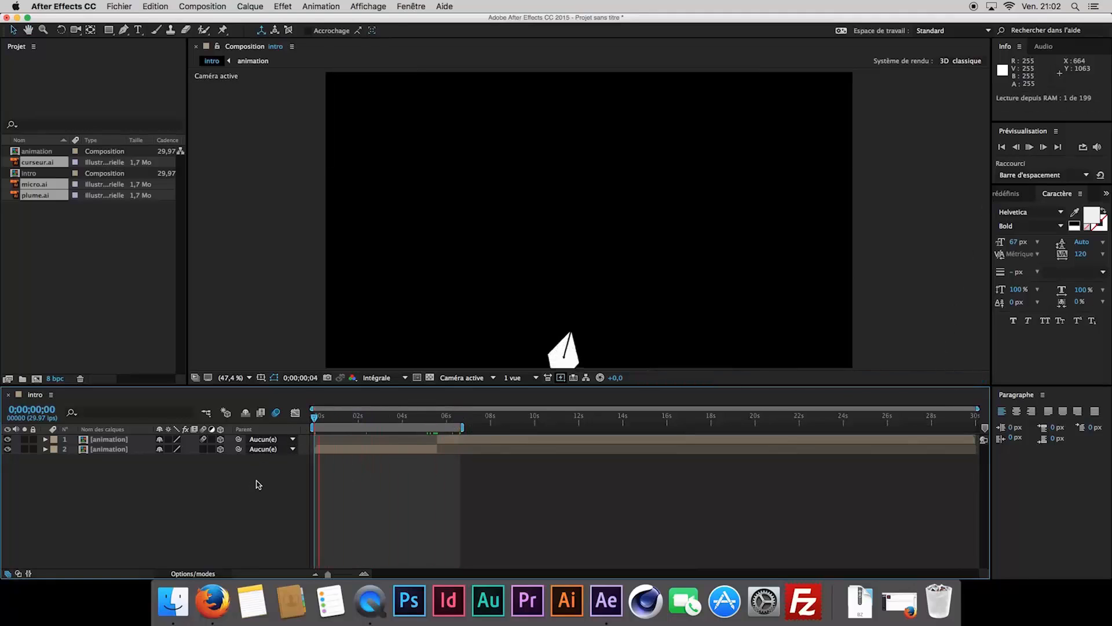